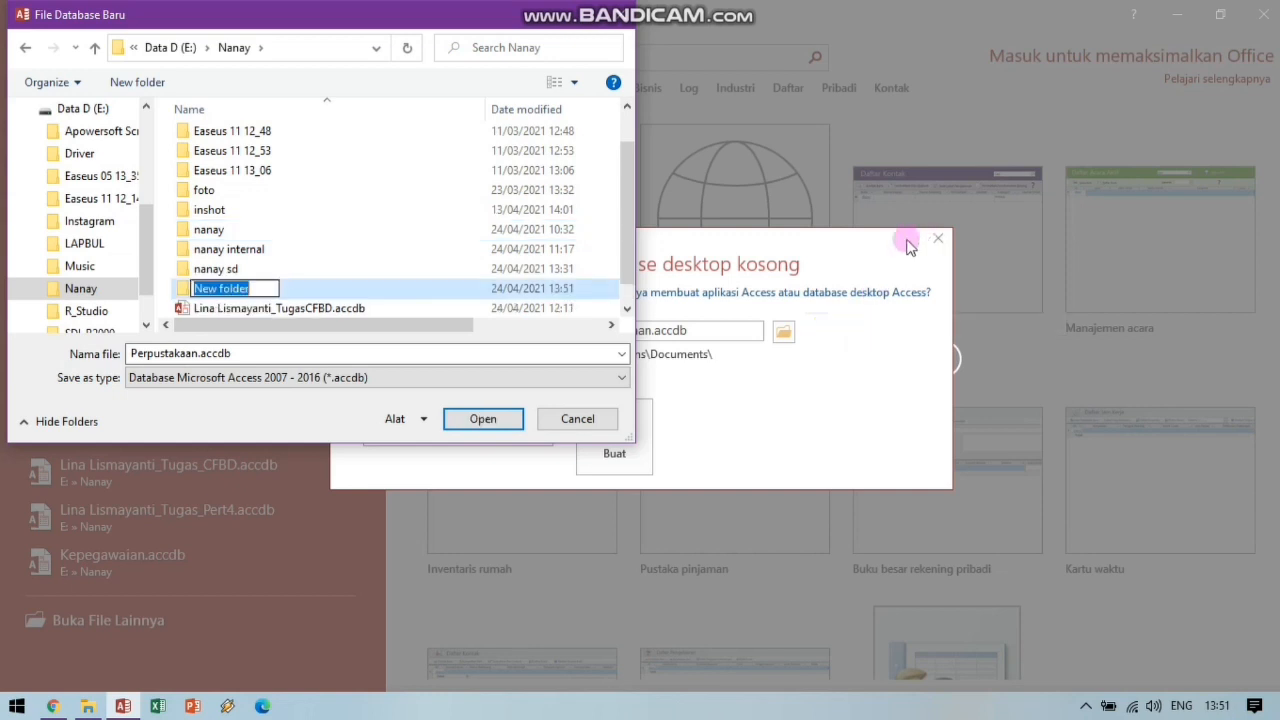
Name the new folder Access and create the blank database Perpustakaan.accdb inside it.
type("Access")
key("Return")
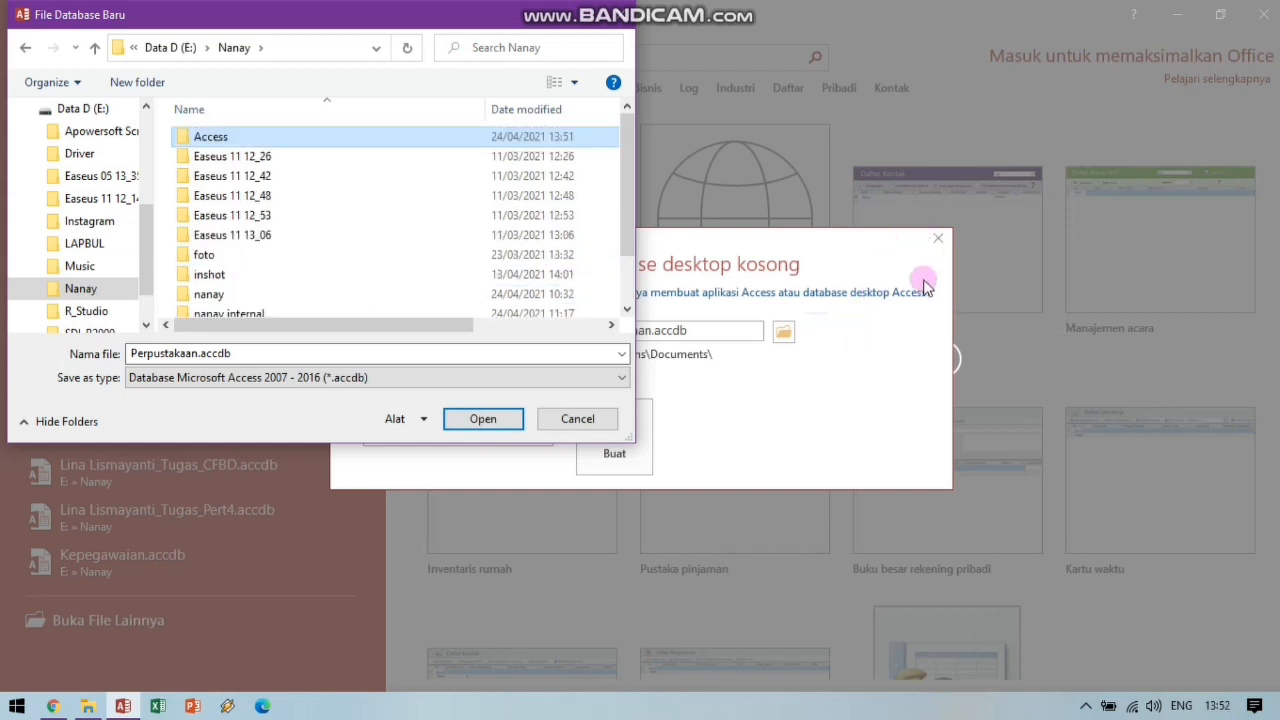
double_click(209, 143)
left_click(519, 430)
left_click(519, 430)
left_click(598, 436)
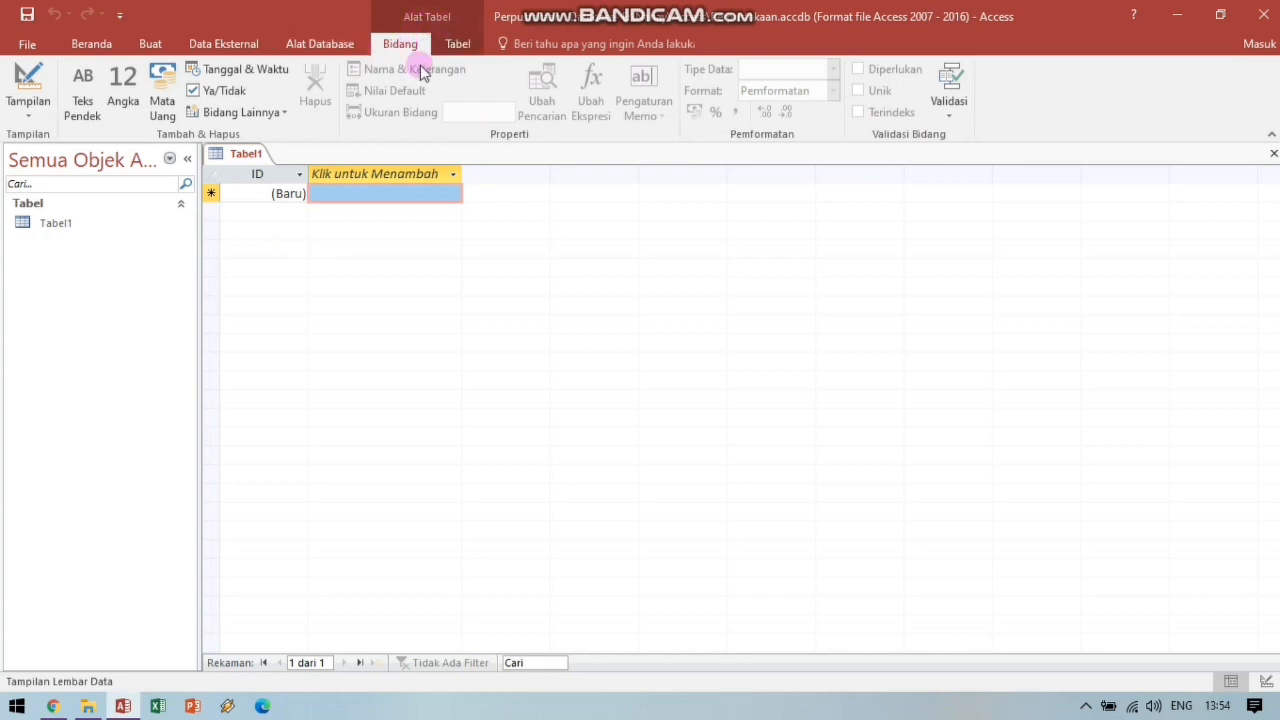
Switch the new table to Design View (Tampilan Desain), saving the table under the name Anggota.
left_click(30, 115)
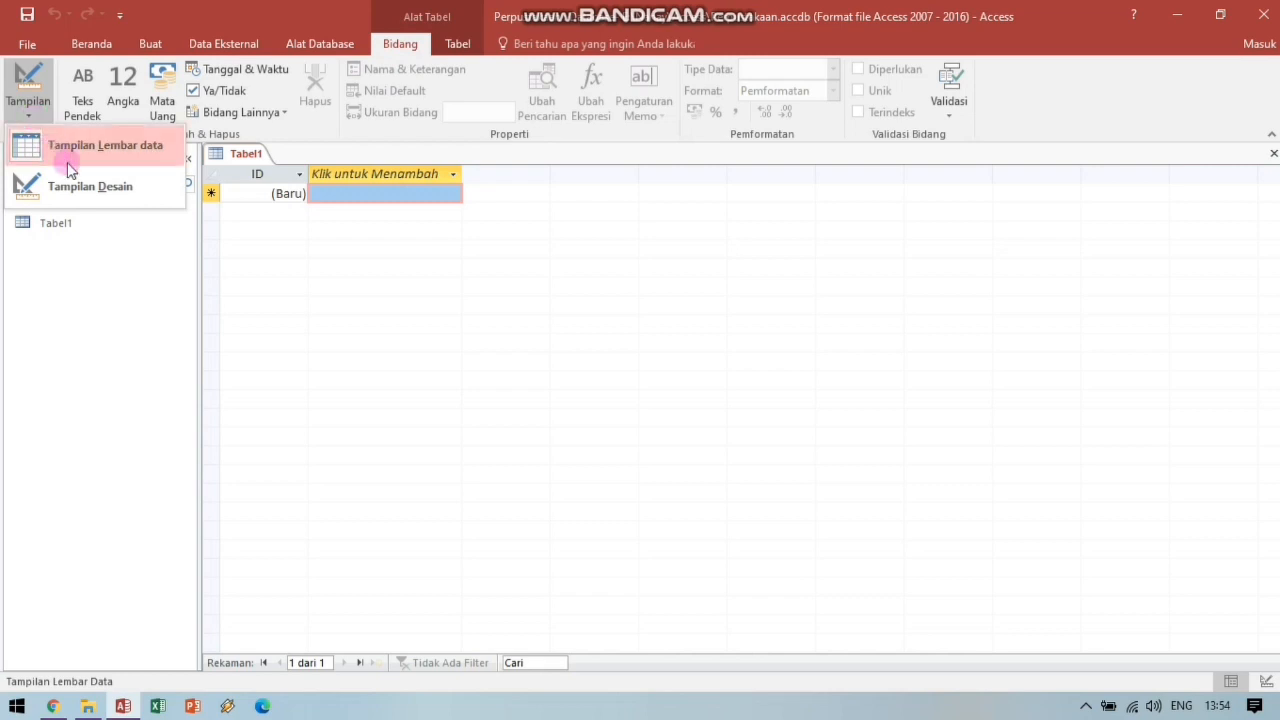
left_click(90, 186)
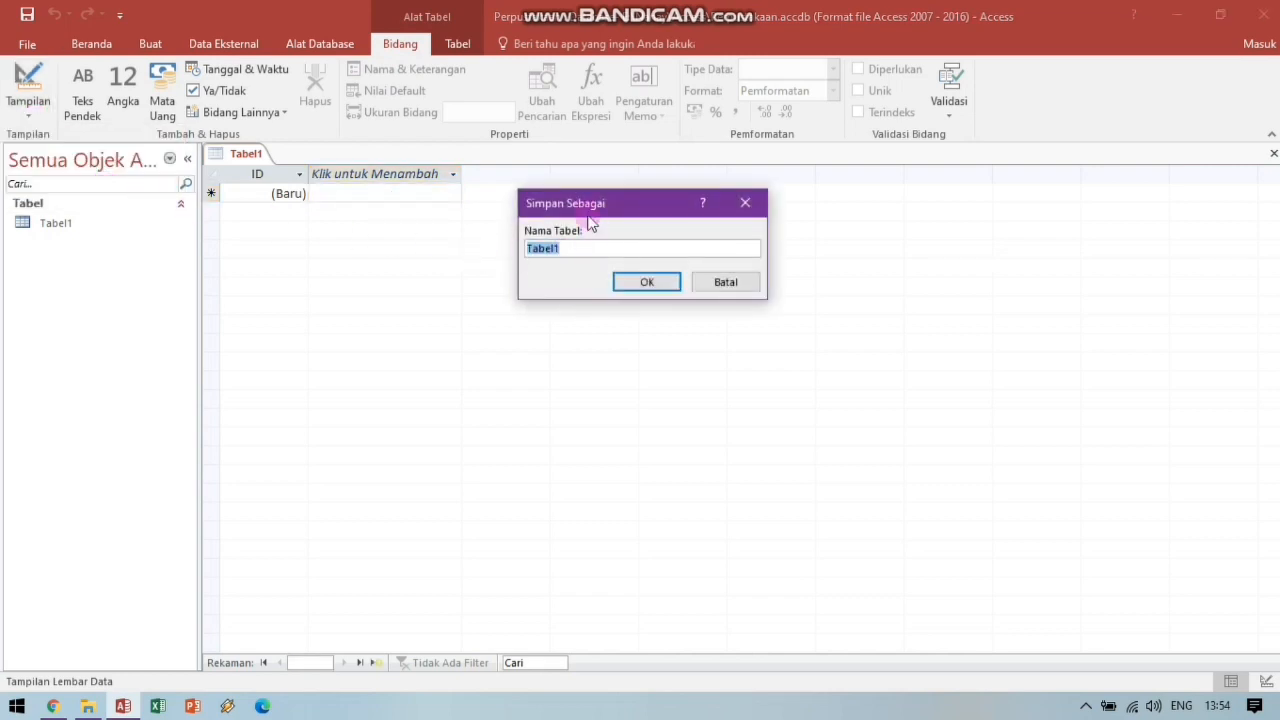
left_click(580, 248)
key("BackSpace")
key("BackSpace")
key("BackSpace")
key("BackSpace")
key("BackSpace")
type("Anggota")
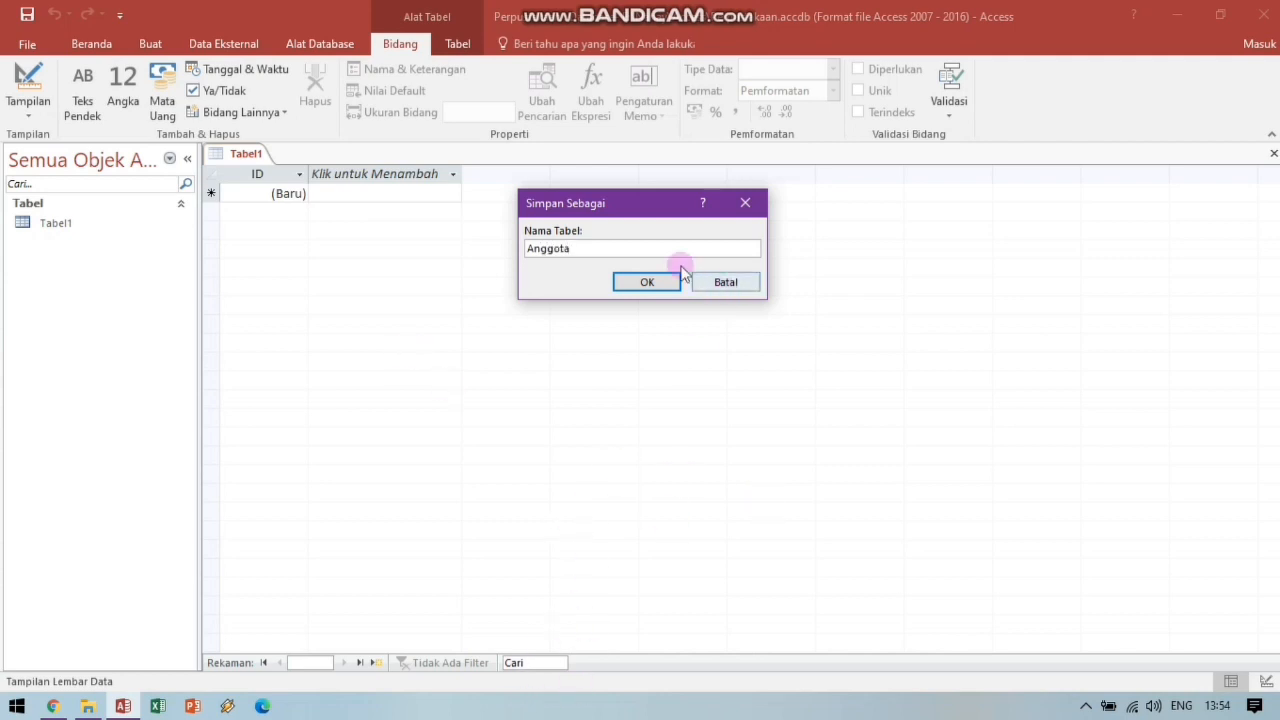
left_click(645, 282)
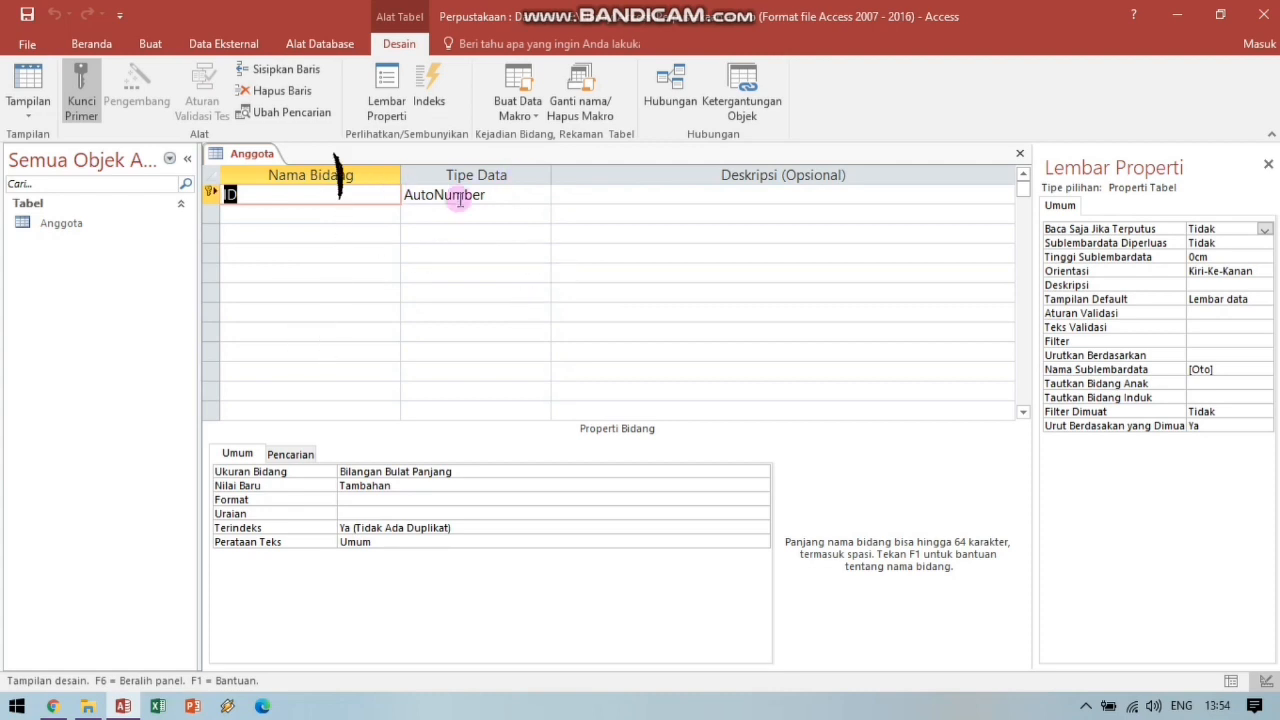
Rename the ID primary key field to Kd_Anggota and set its data type to Angka.
left_click(340, 195)
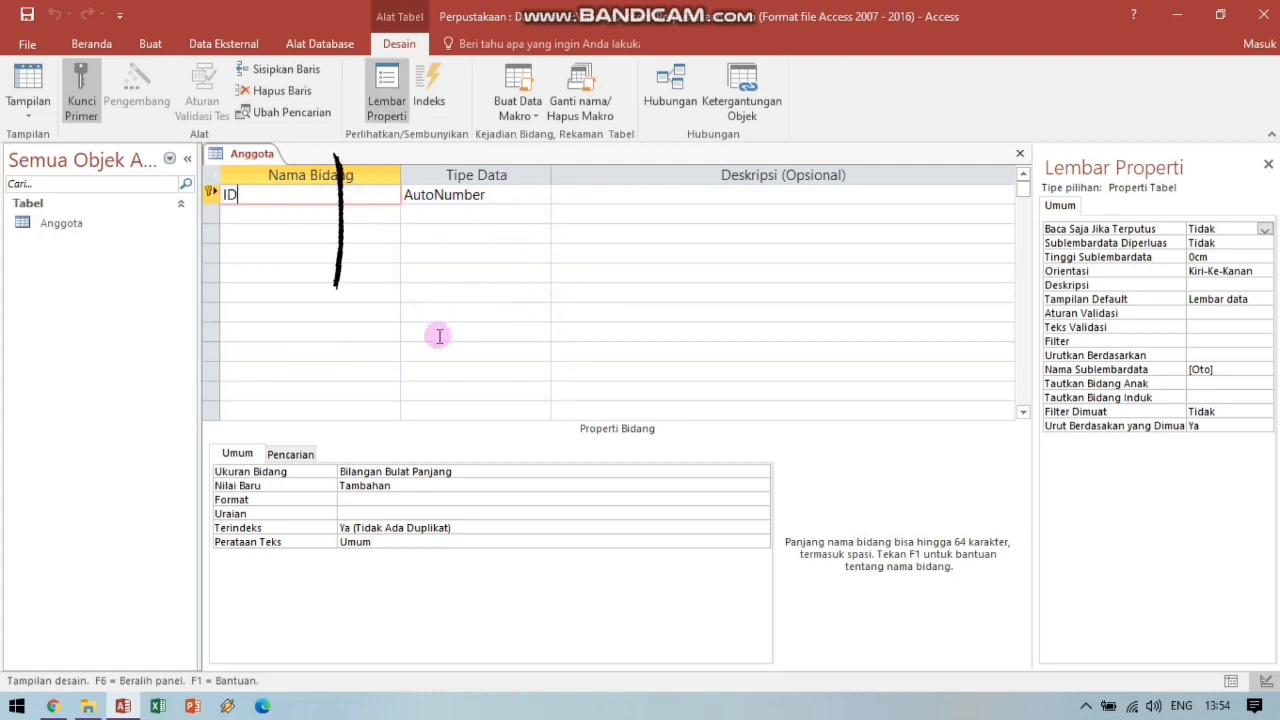
key("BackSpace")
key("BackSpace")
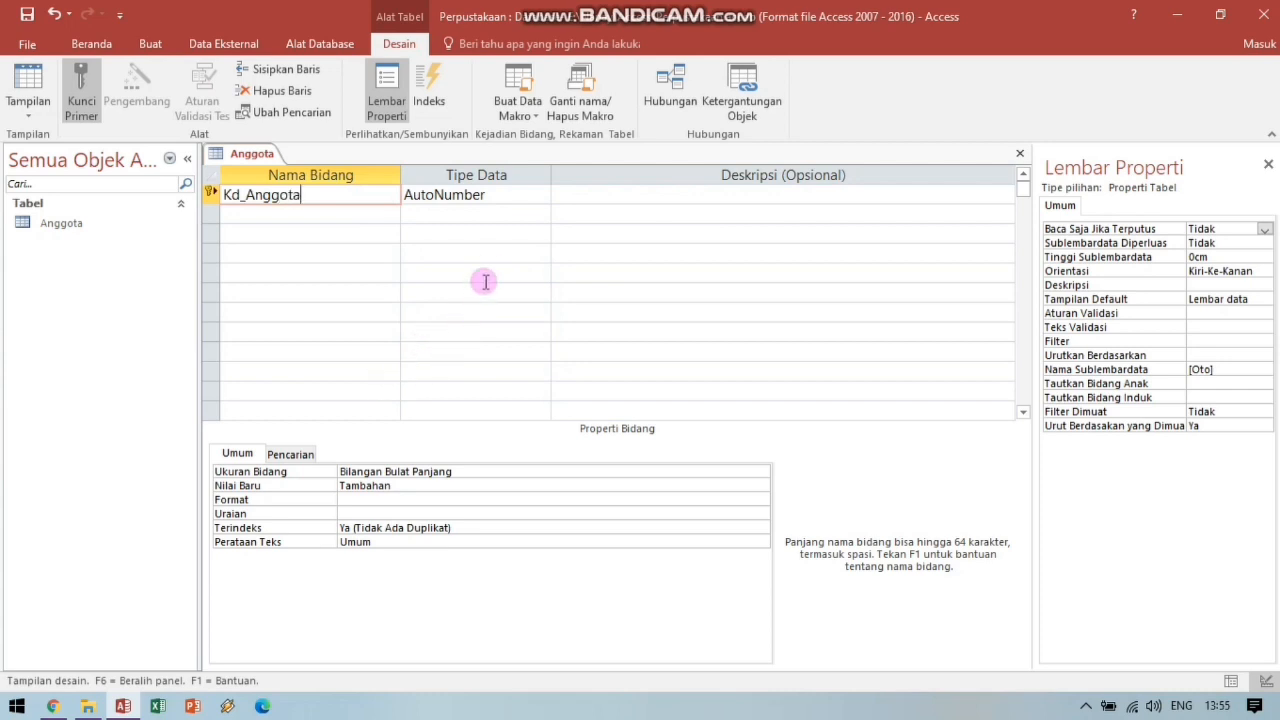
left_click(511, 196)
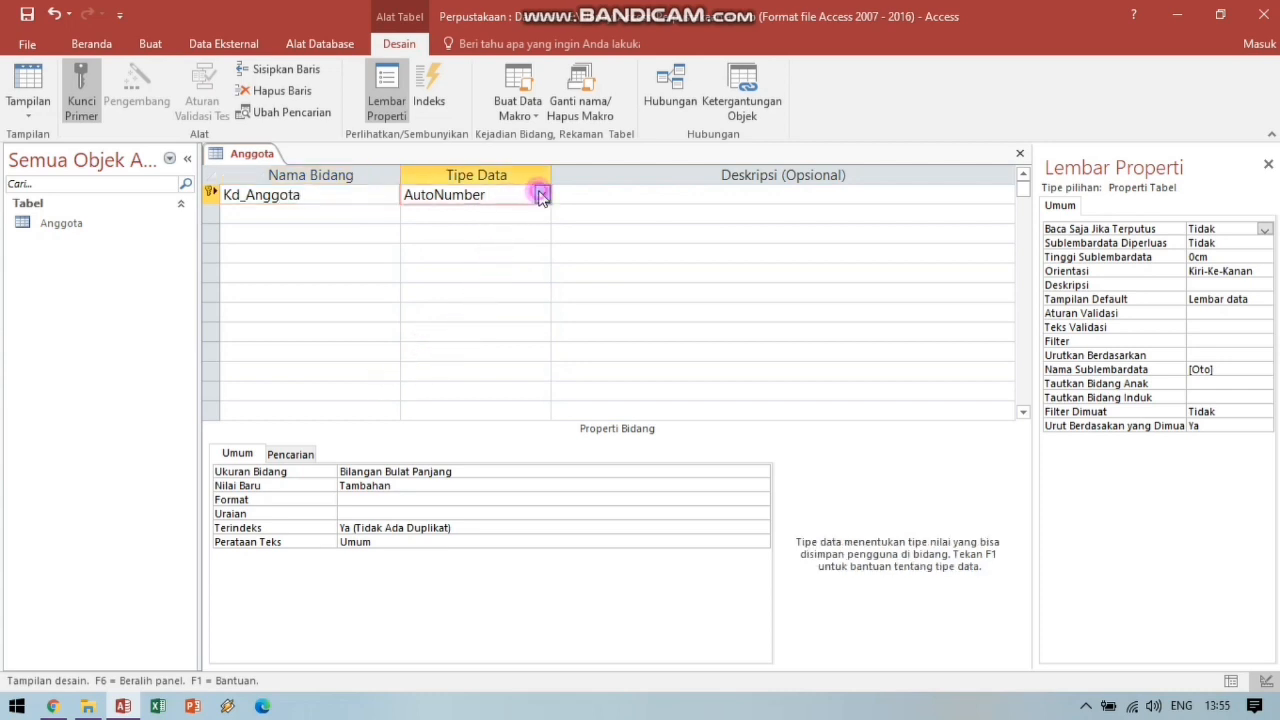
left_click(542, 195)
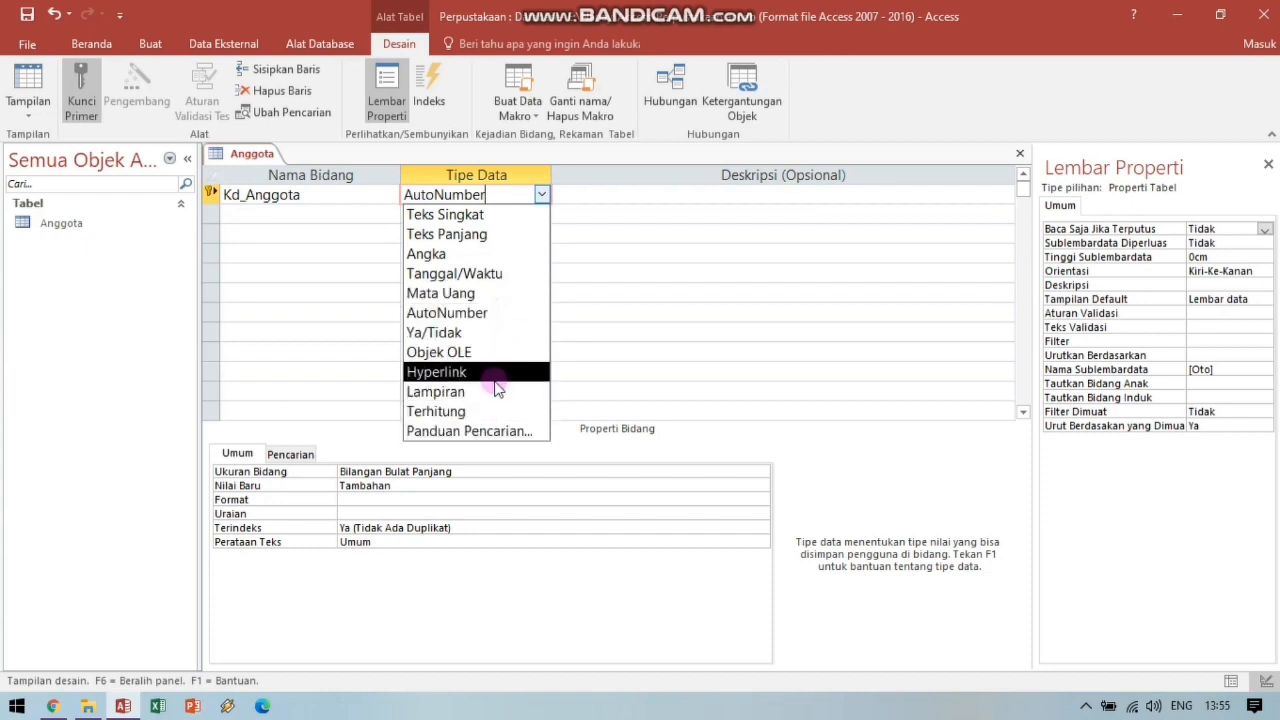
left_click(446, 254)
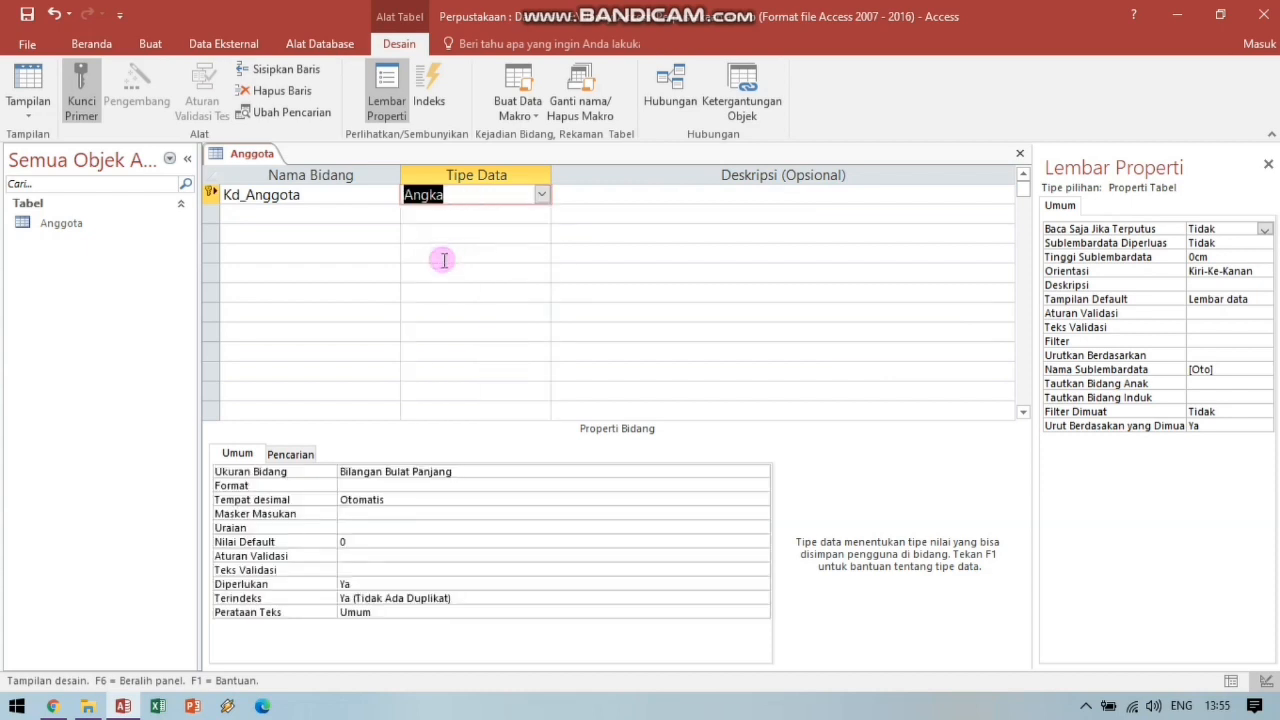
Set the Kd_Anggota field size to Bilangan Bulat Panjang and its format to Angka Umum.
left_click(759, 473)
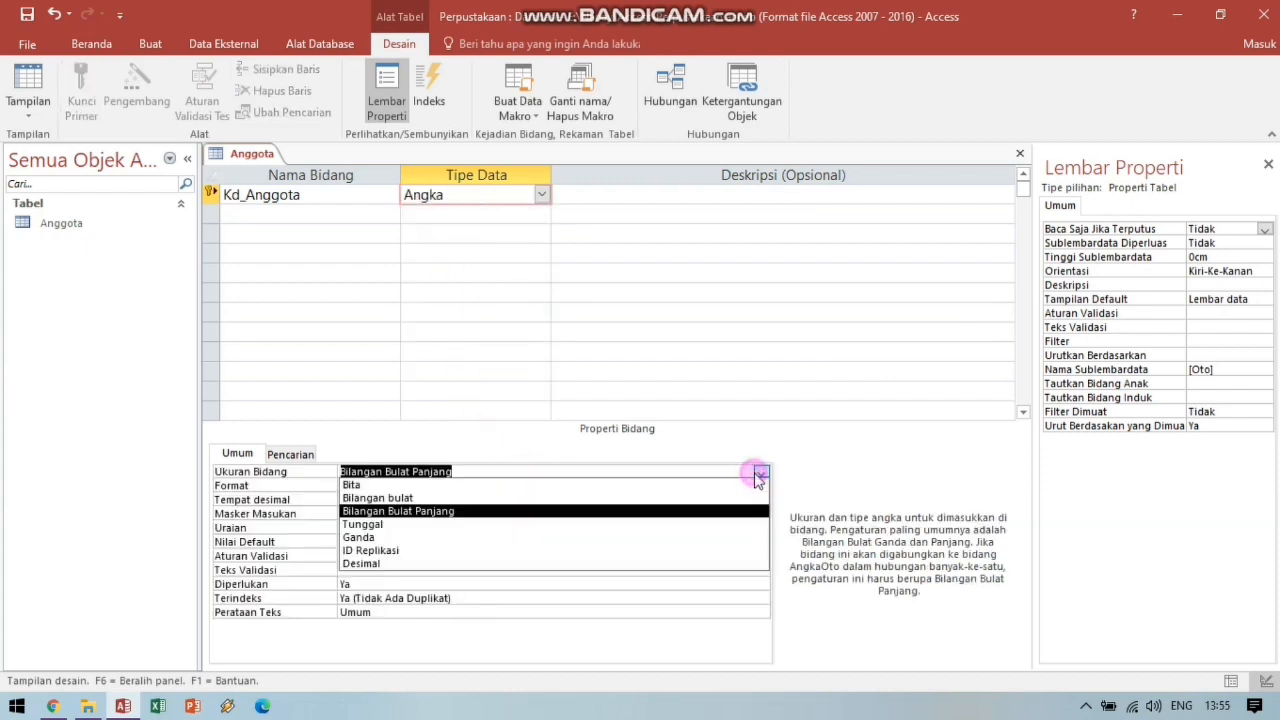
left_click(706, 513)
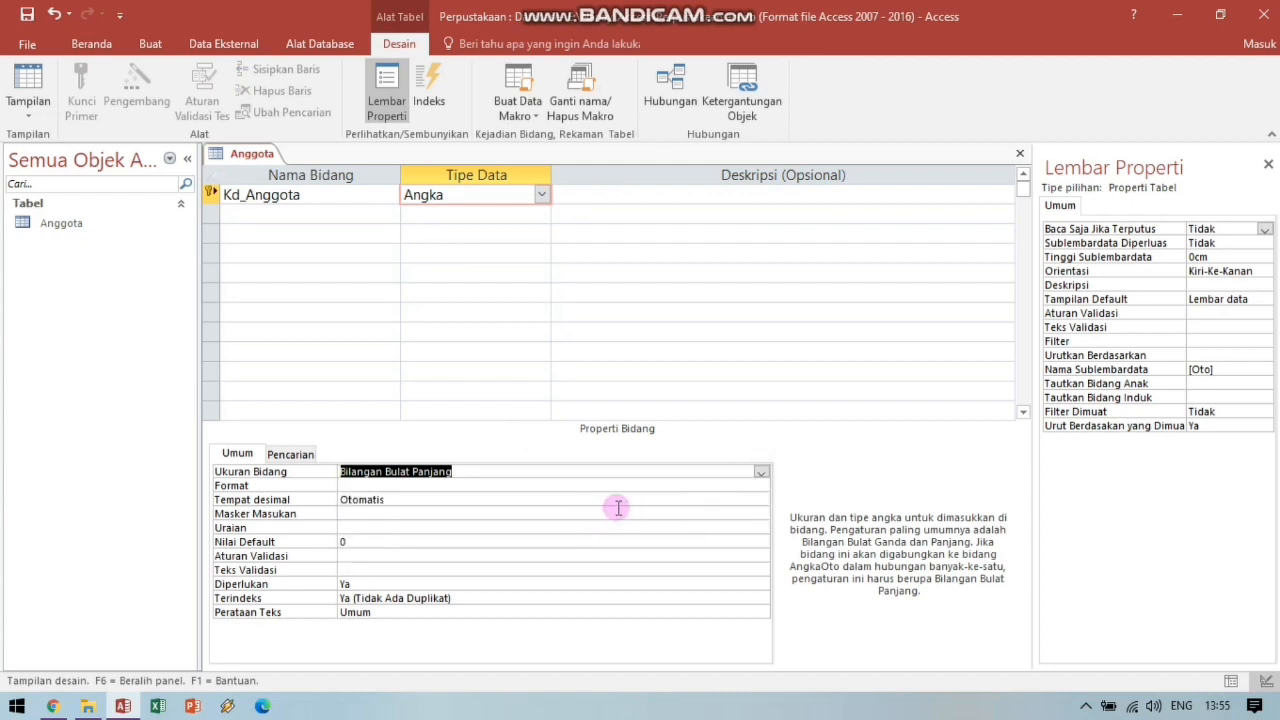
left_click(754, 486)
left_click(759, 487)
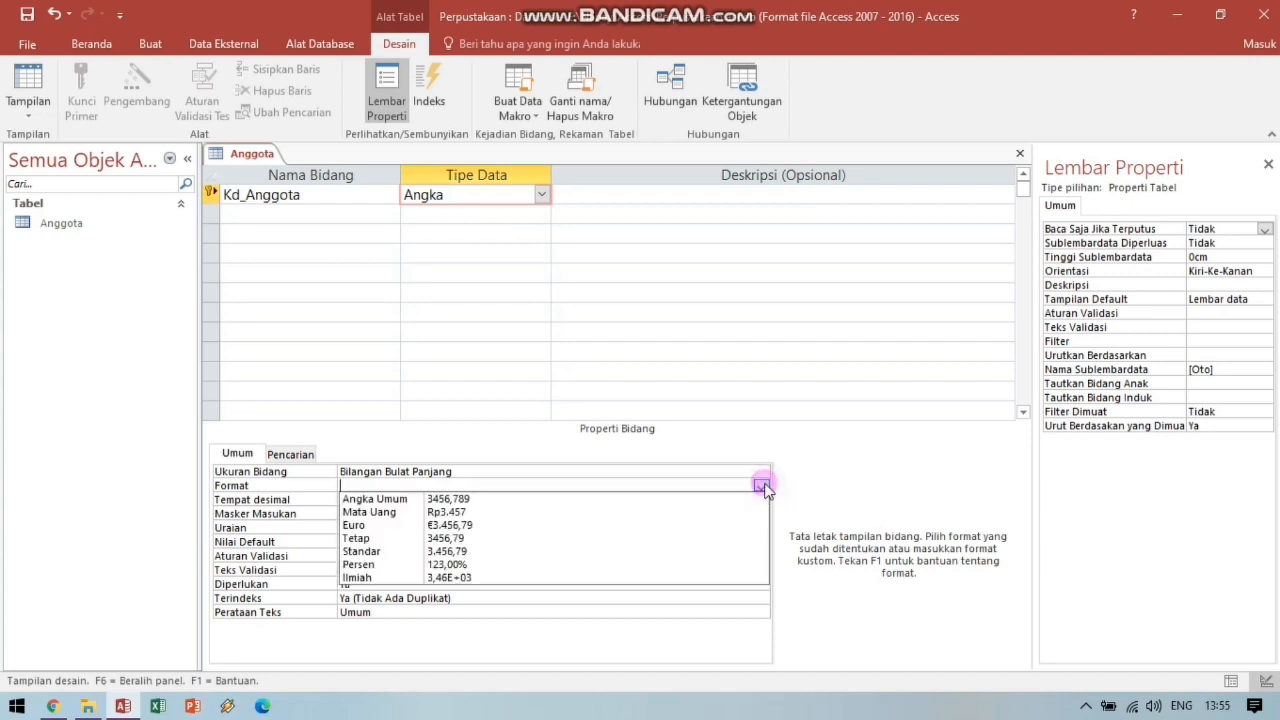
left_click(749, 497)
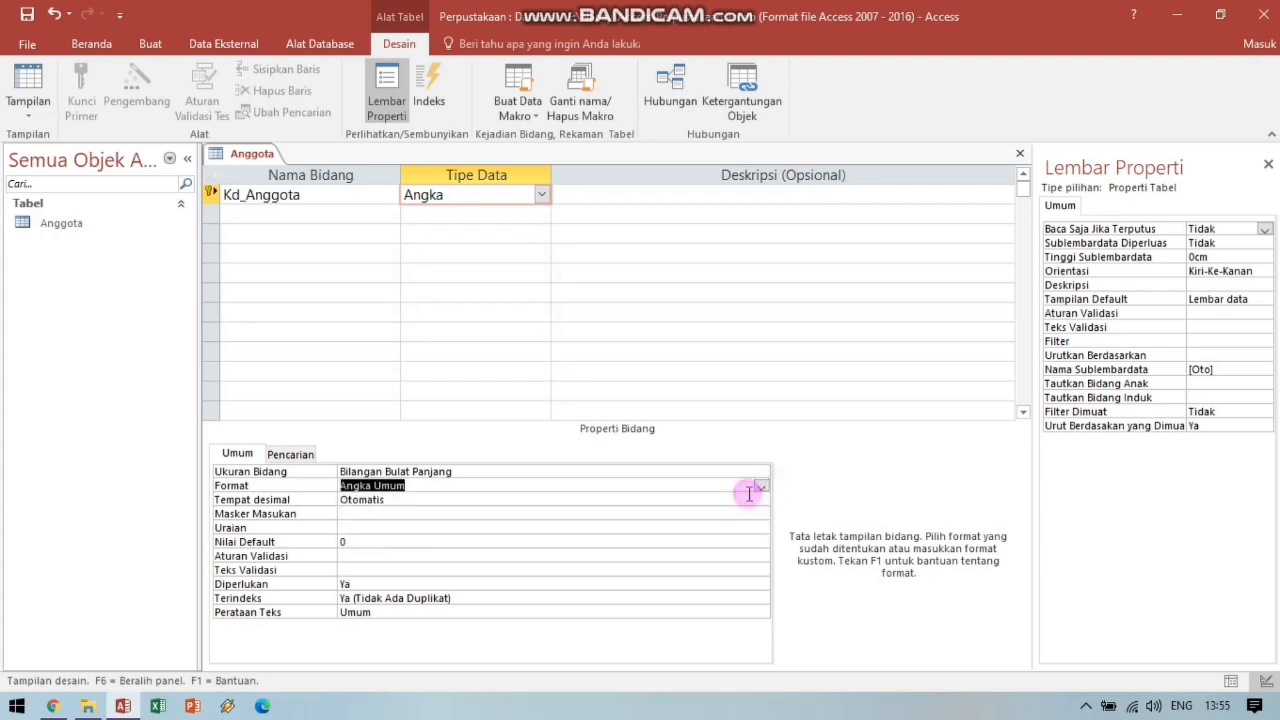
Add a Nama_Anggota field with data type Teks Singkat and a field size of 30.
left_click(340, 214)
type("Nama_Anggota")
left_click(450, 221)
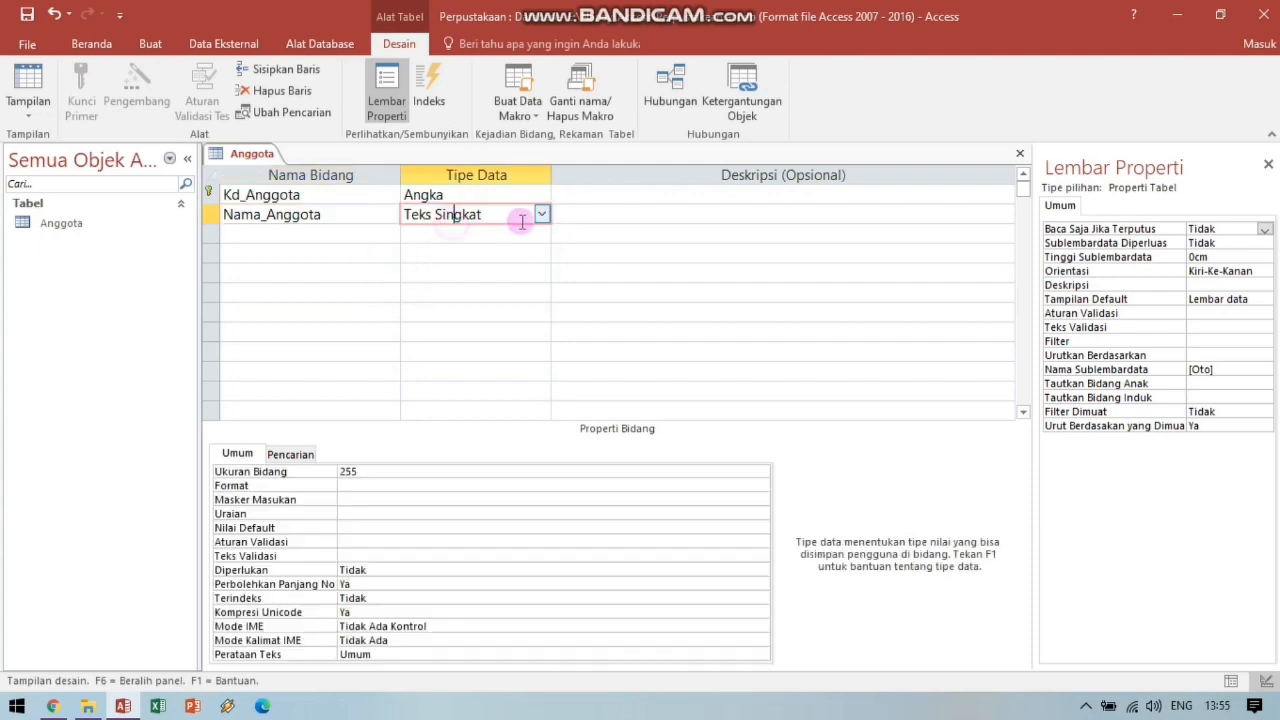
left_click(540, 215)
left_click(533, 236)
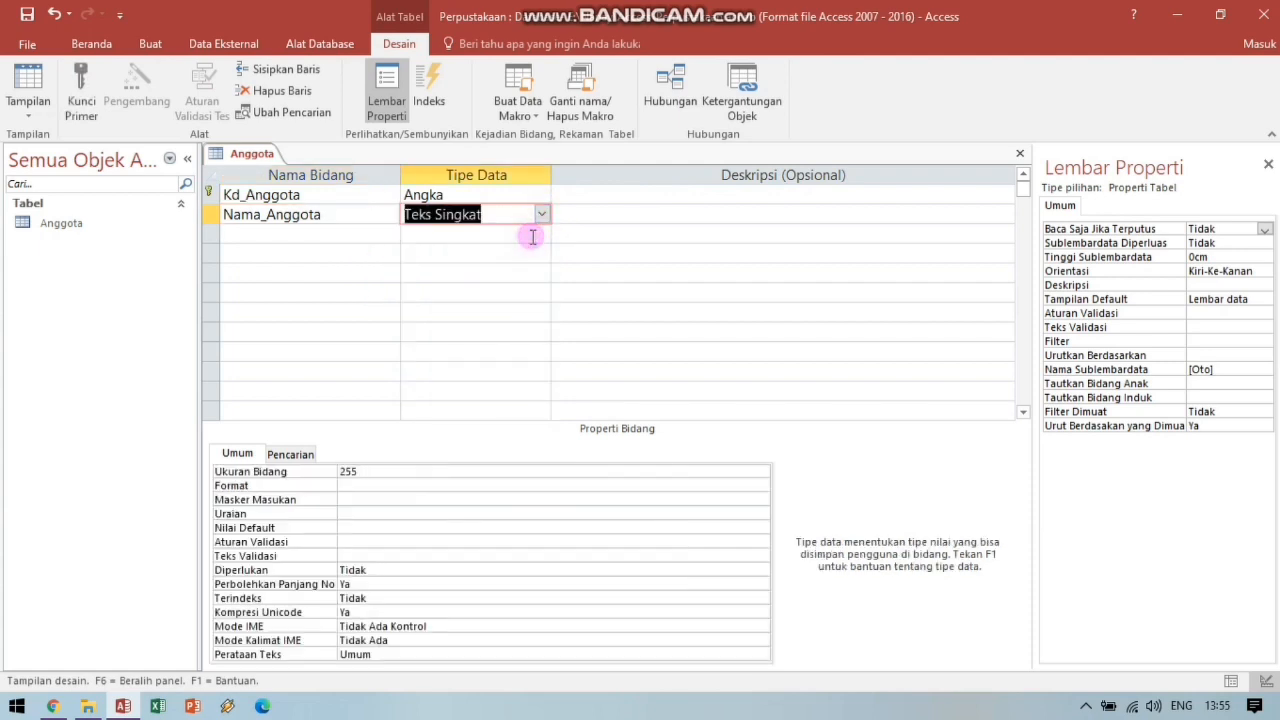
left_click(666, 471)
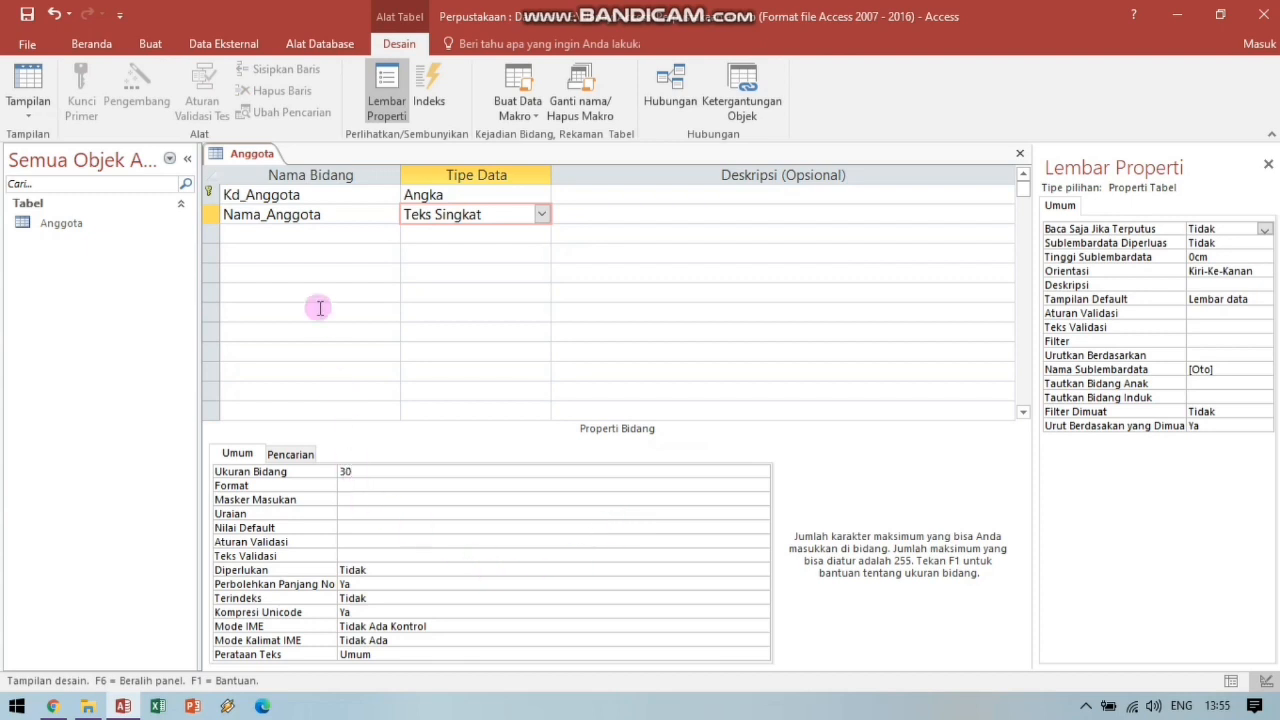
Add a Jk_Anggota field with data type Teks Singkat and a field size of 25.
left_click(304, 238)
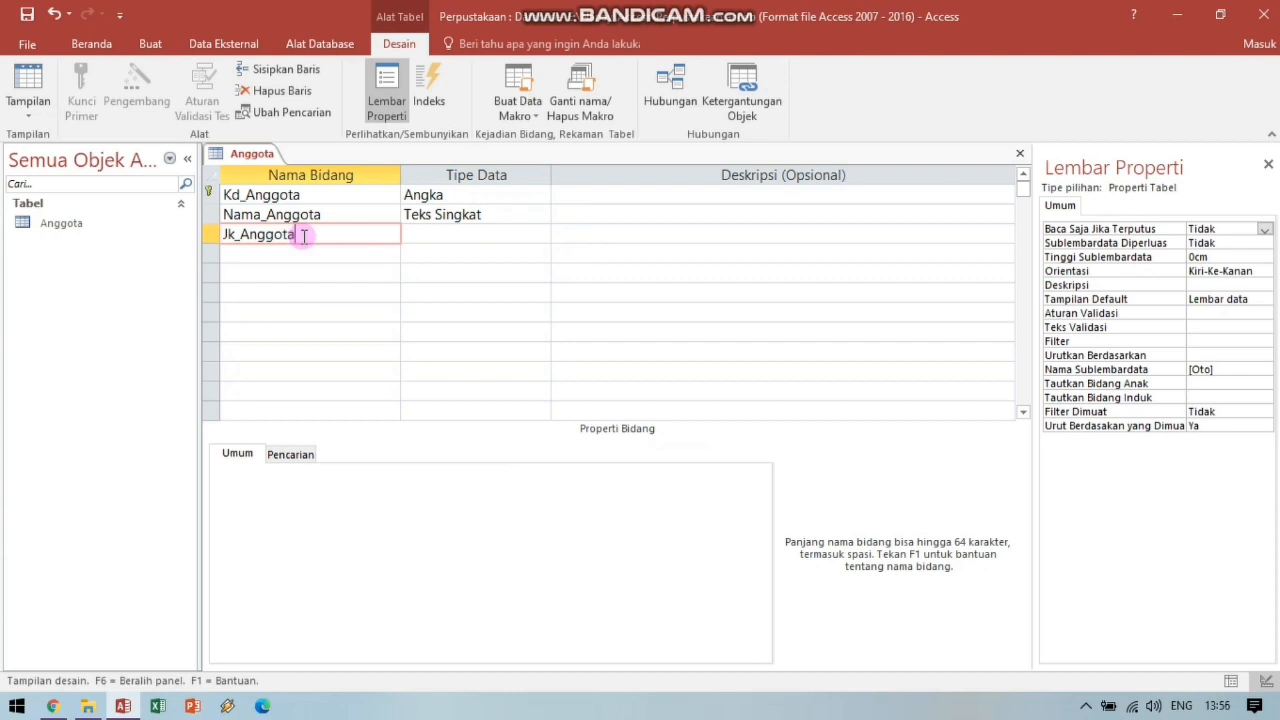
left_click(472, 234)
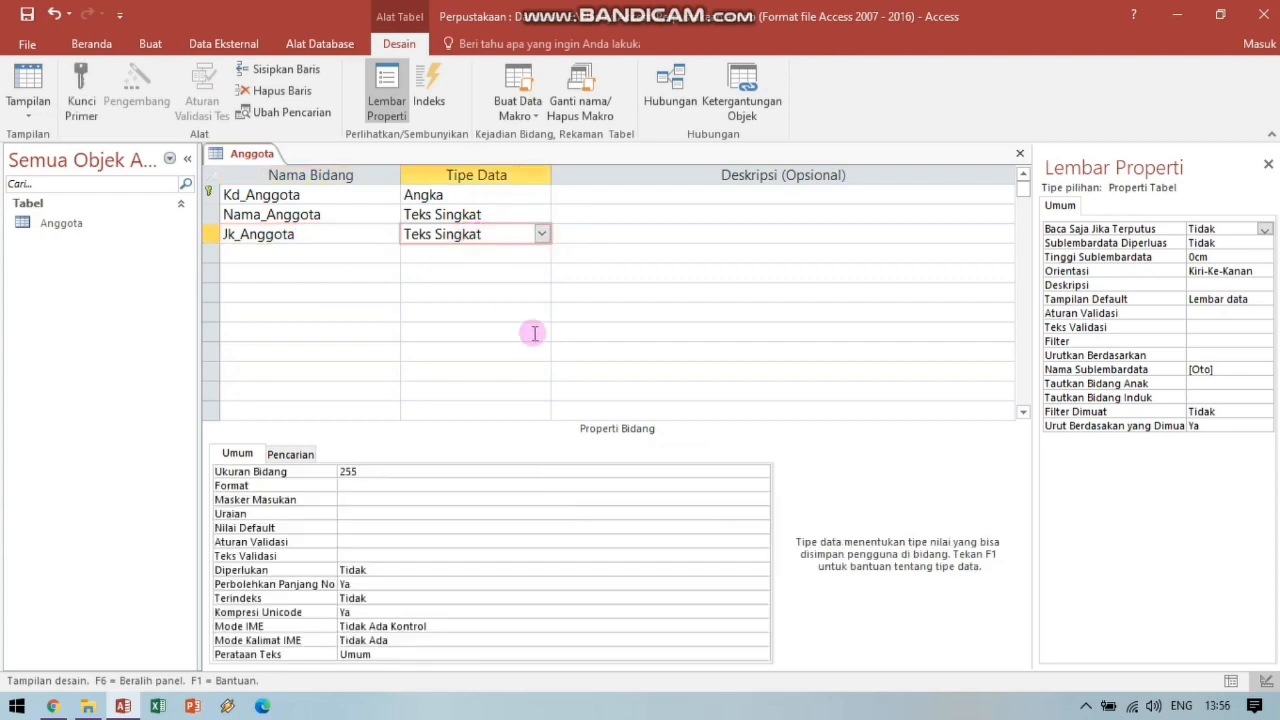
left_click_drag(458, 471, 333, 481)
type("25")
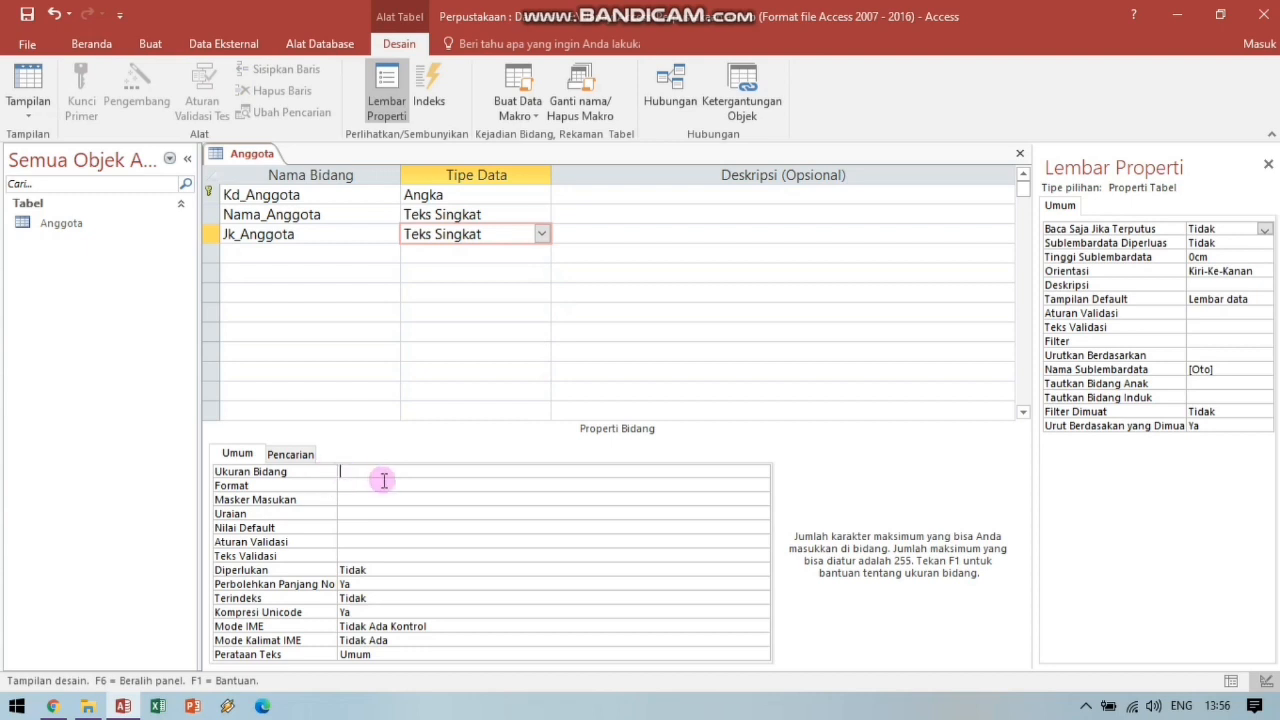
Add a Jurusan_Anggota field with data type Teks Singkat and a field size of 50.
left_click(312, 261)
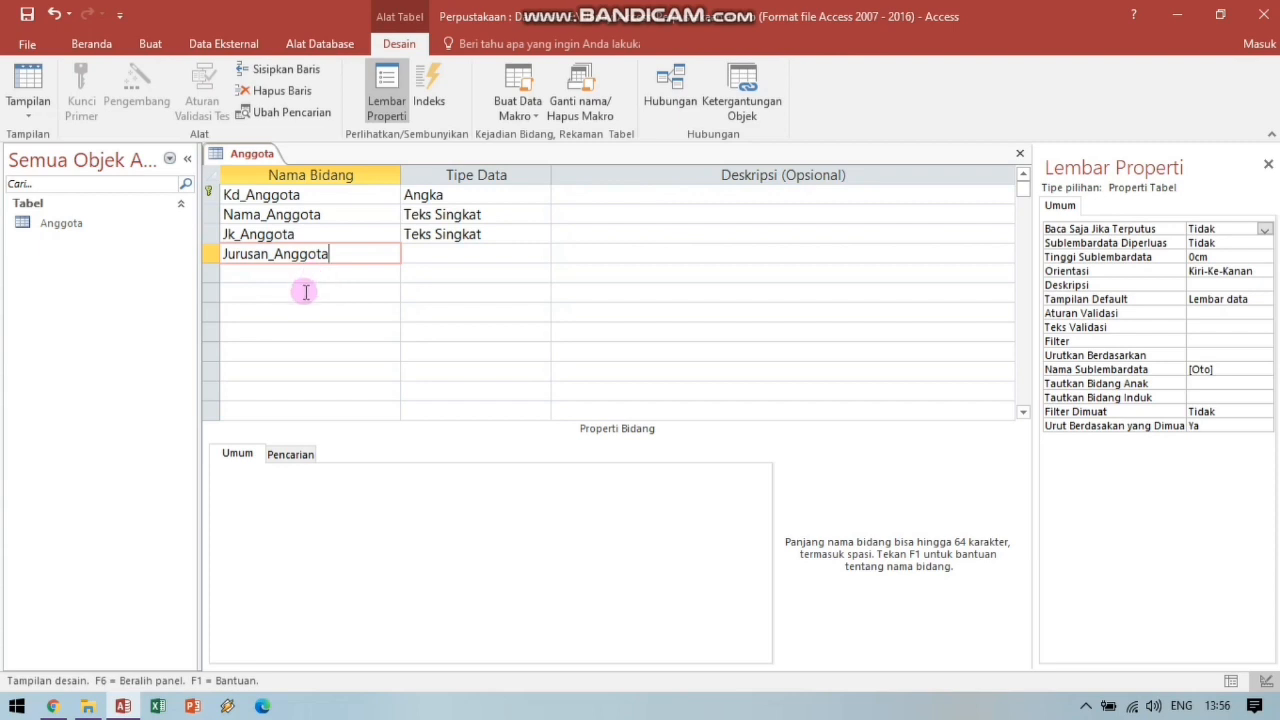
left_click(435, 255)
left_click(389, 474)
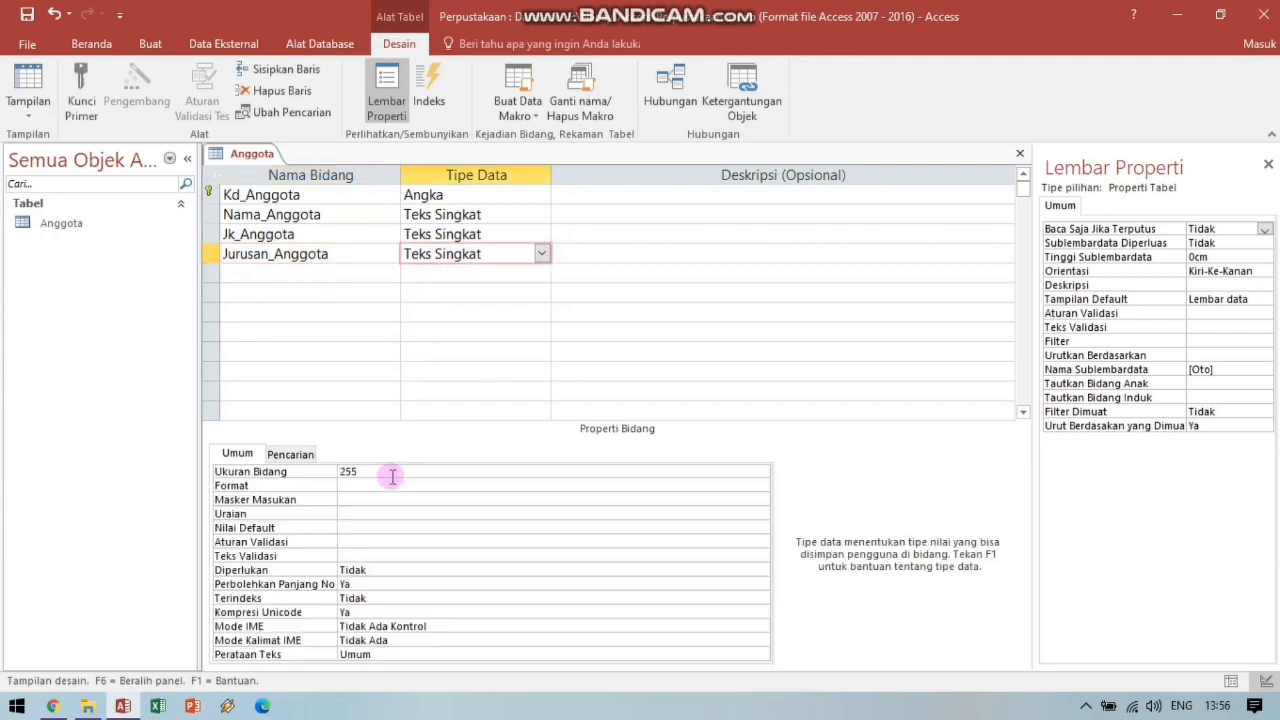
left_click(325, 474)
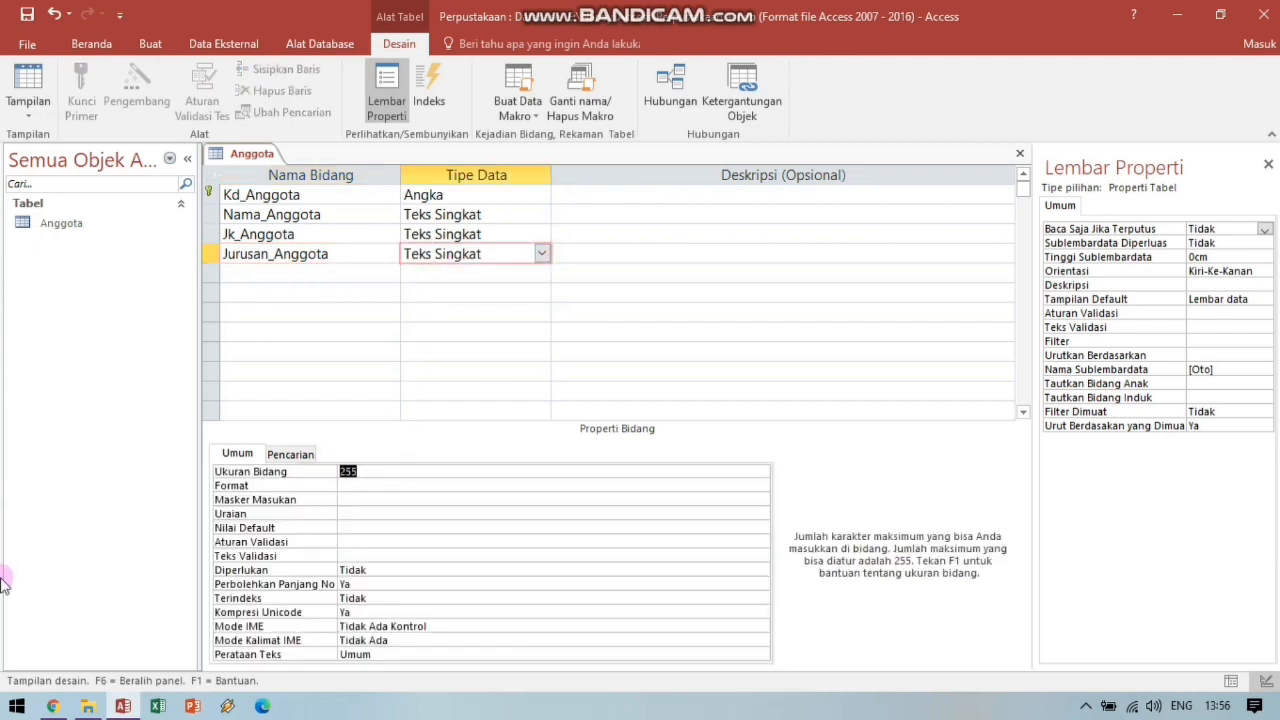
key("BackSpace")
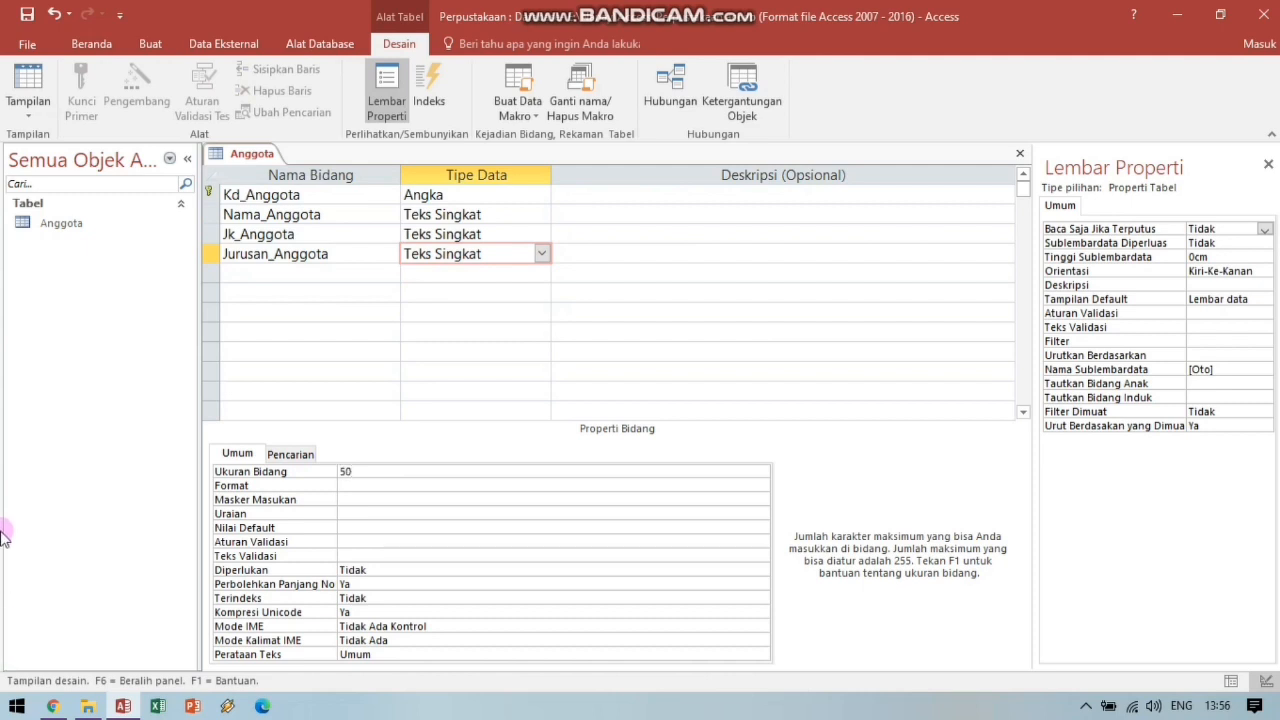
Add a No_Hp_Anggota field below Jurusan_Anggota with data type Angka.
left_click(266, 273)
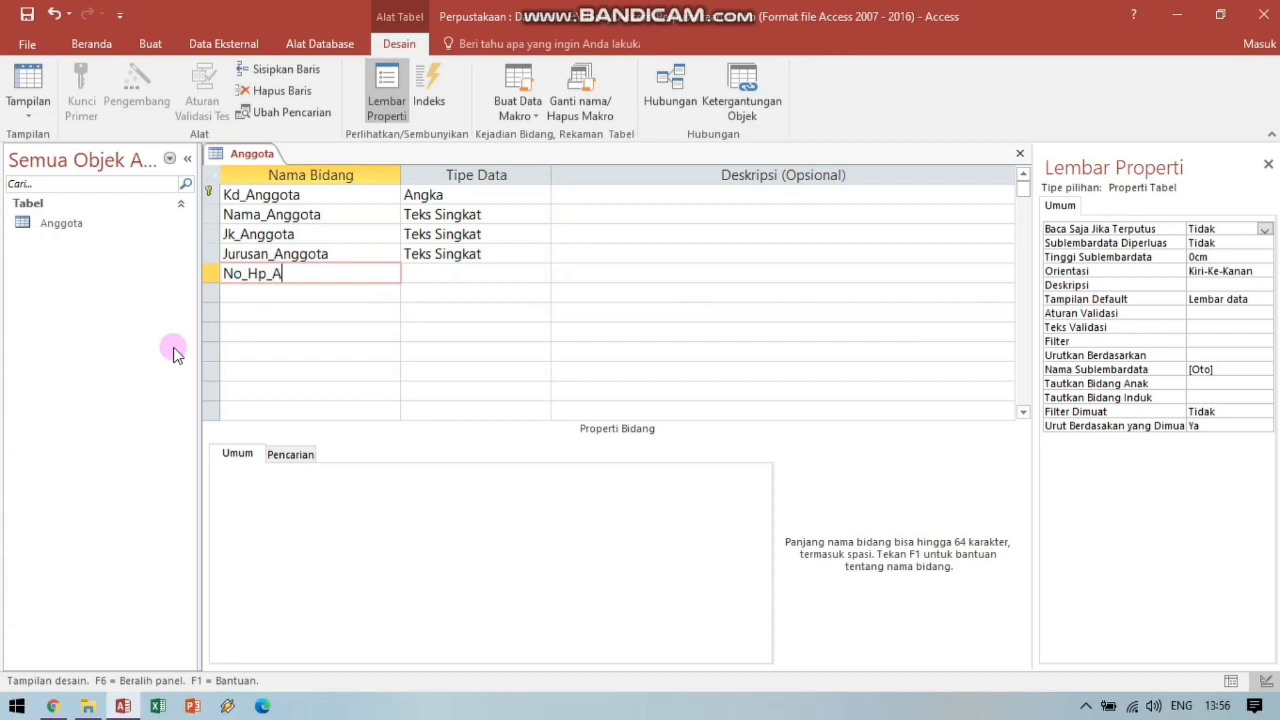
type("No_Hp_Anggota")
left_click(445, 278)
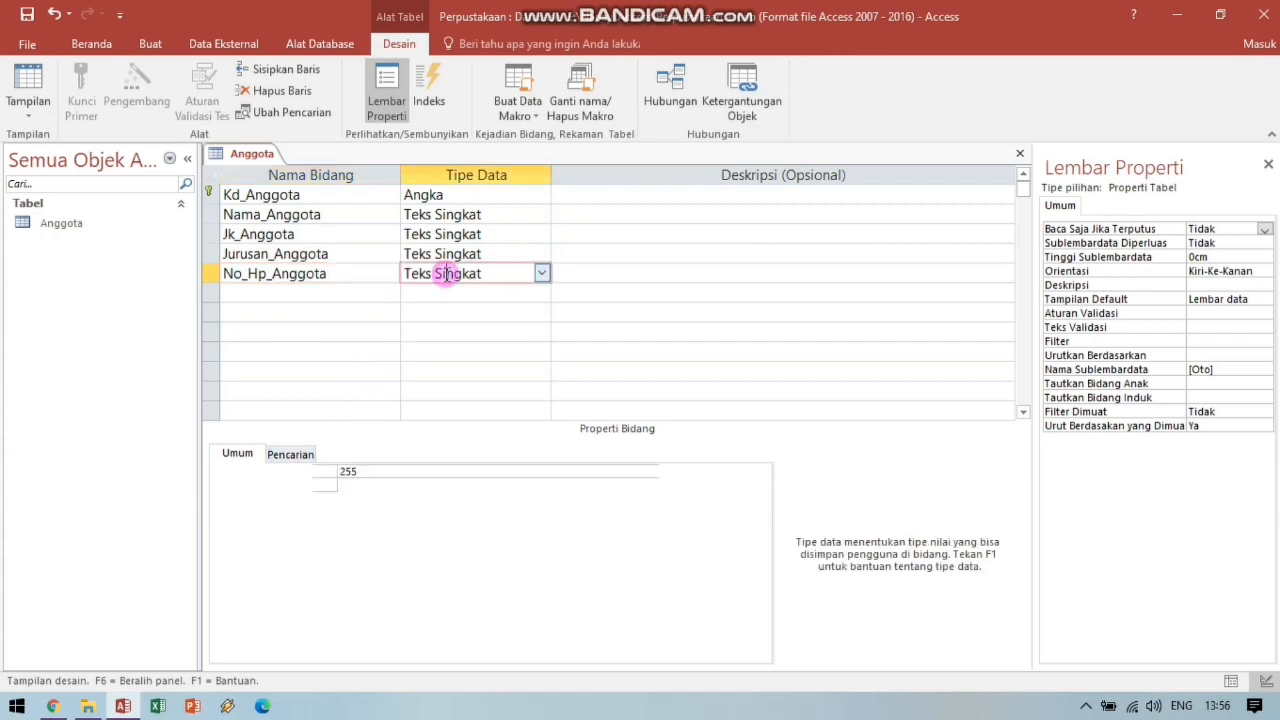
left_click(541, 273)
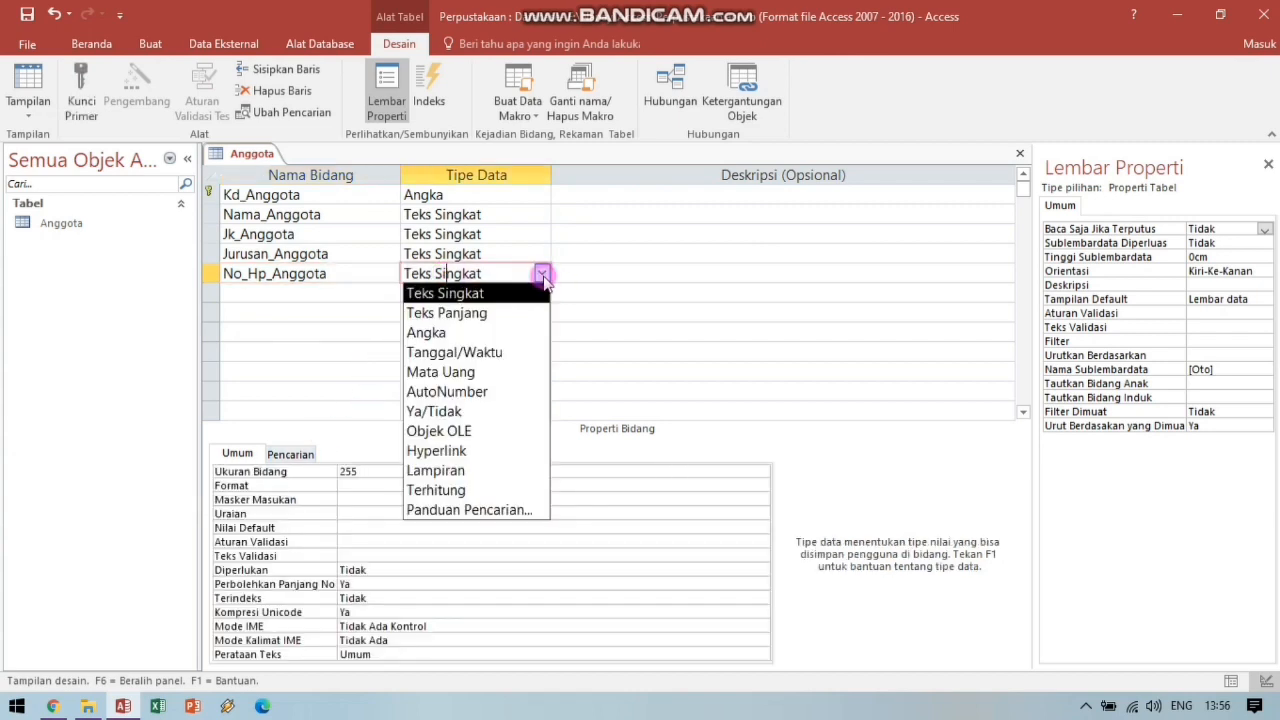
left_click(489, 333)
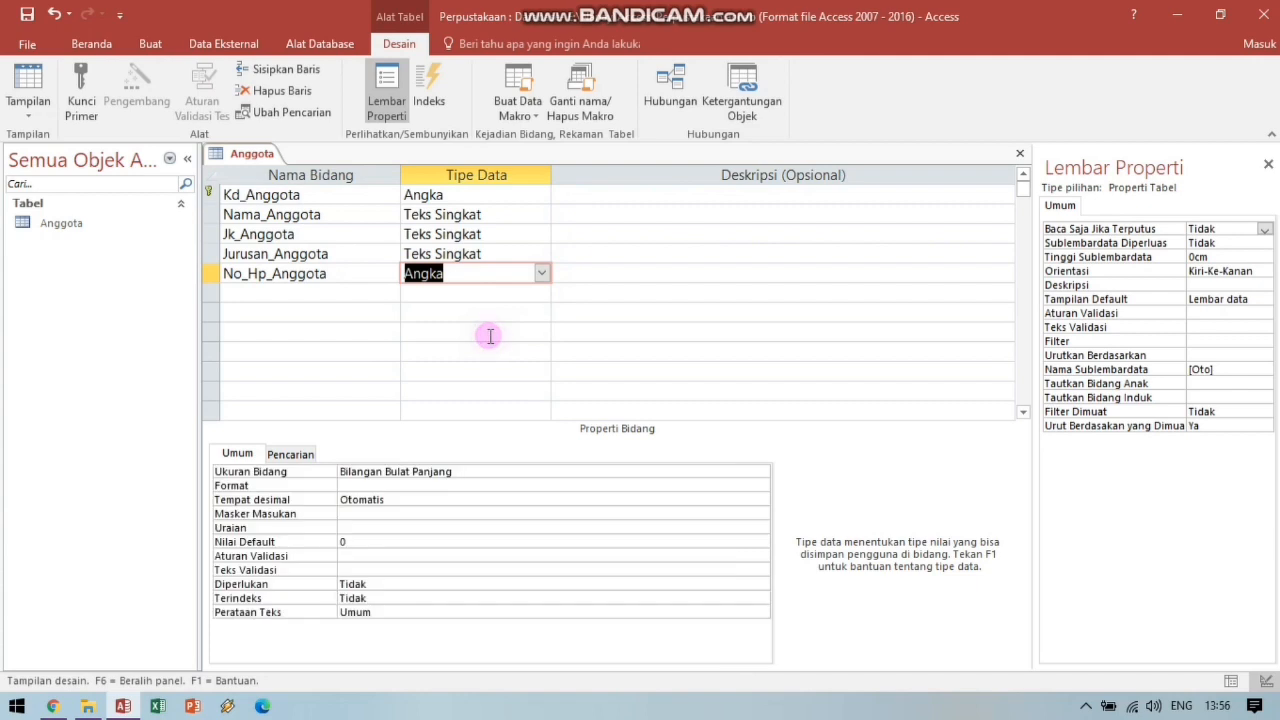
Set the No_Hp_Anggota field size to Bilangan Bulat Panjang and its format to Angka Umum.
left_click(761, 473)
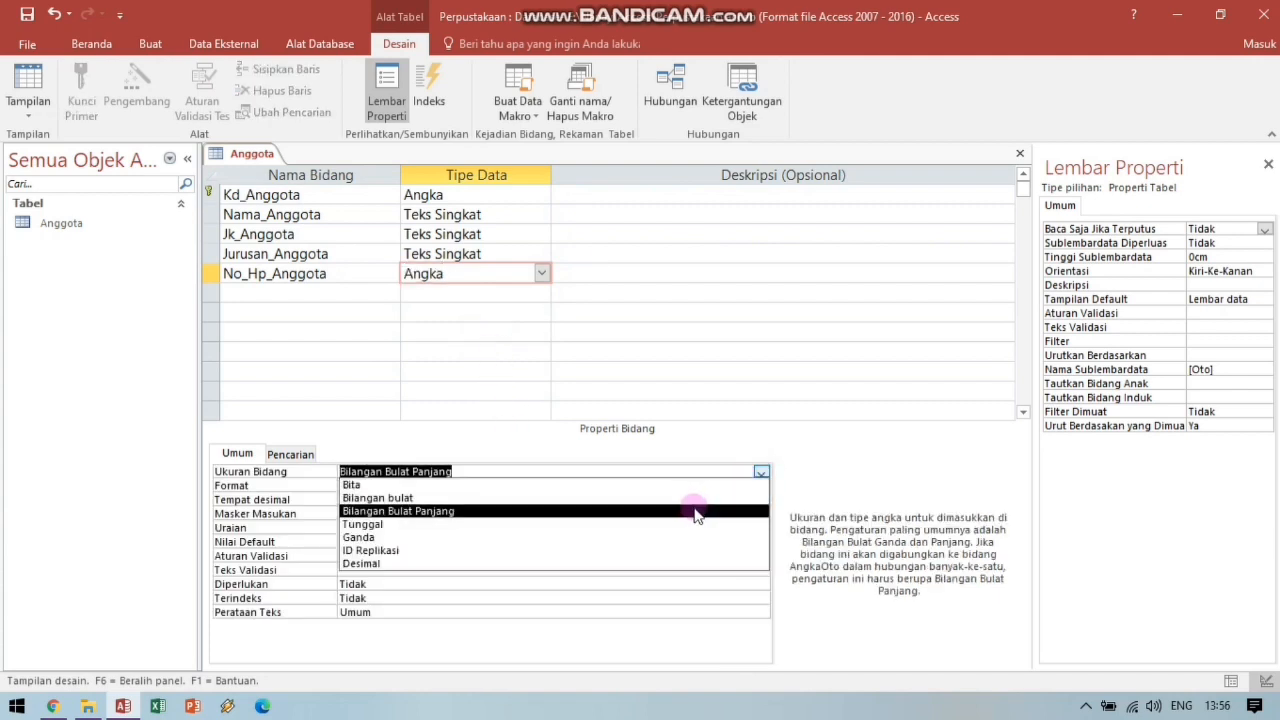
left_click(694, 509)
left_click(727, 487)
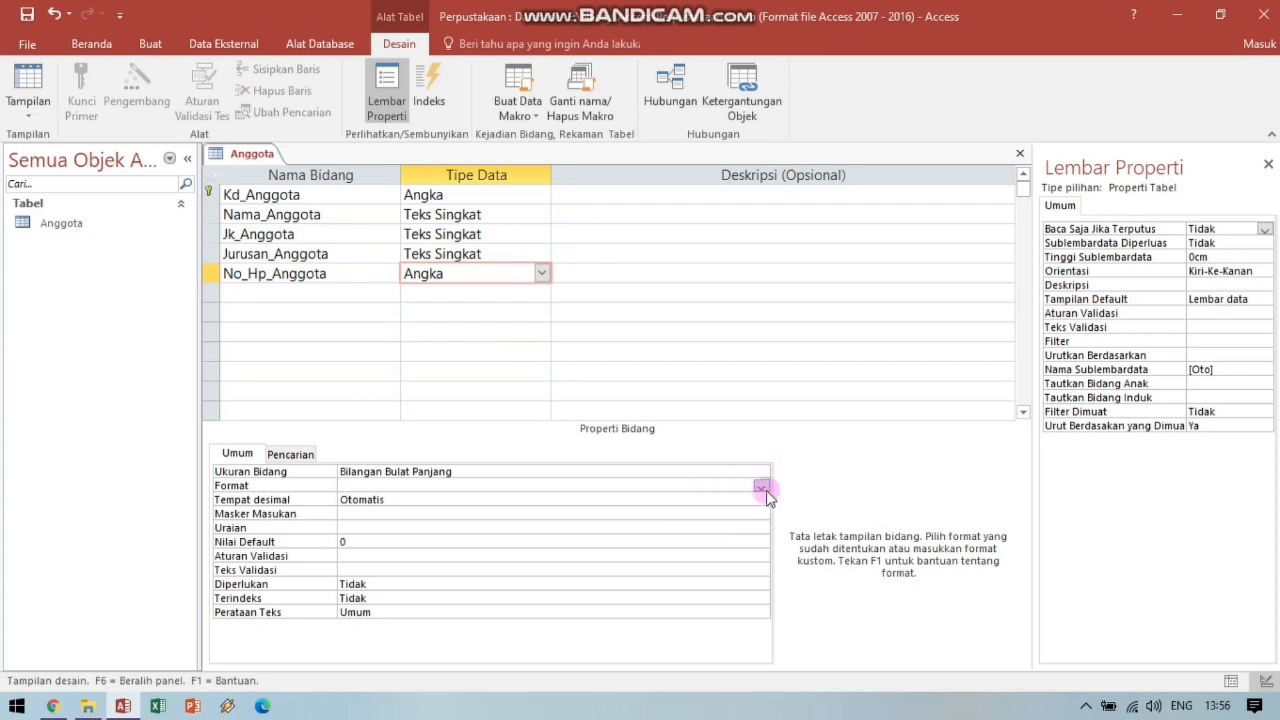
left_click(761, 486)
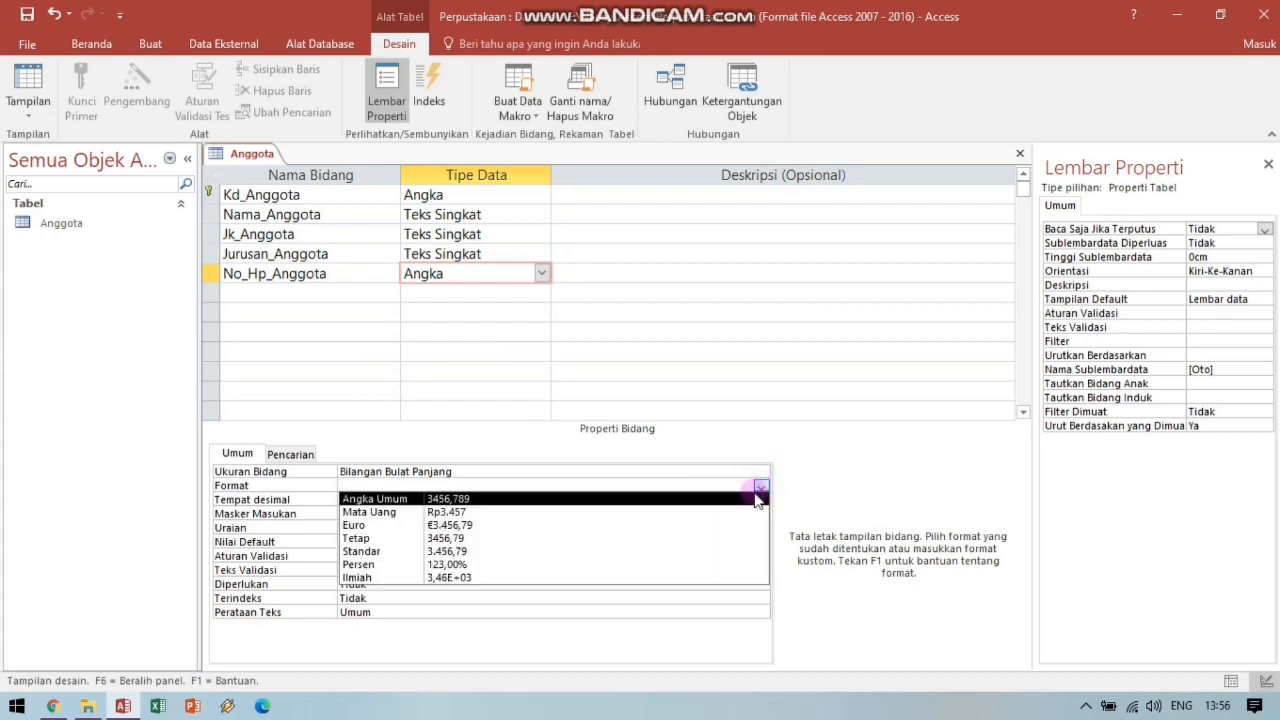
left_click(750, 499)
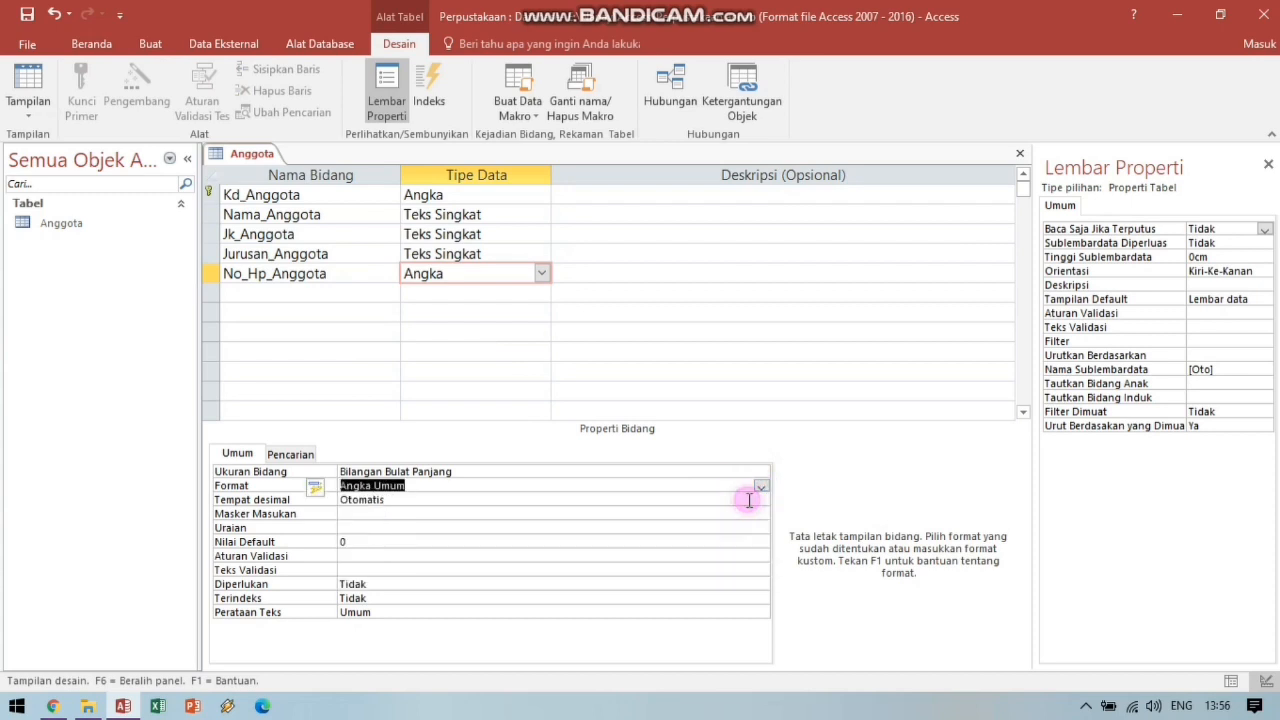
Add an Alamat_Anggota field with data type Teks Singkat and a field size of 50.
left_click(334, 295)
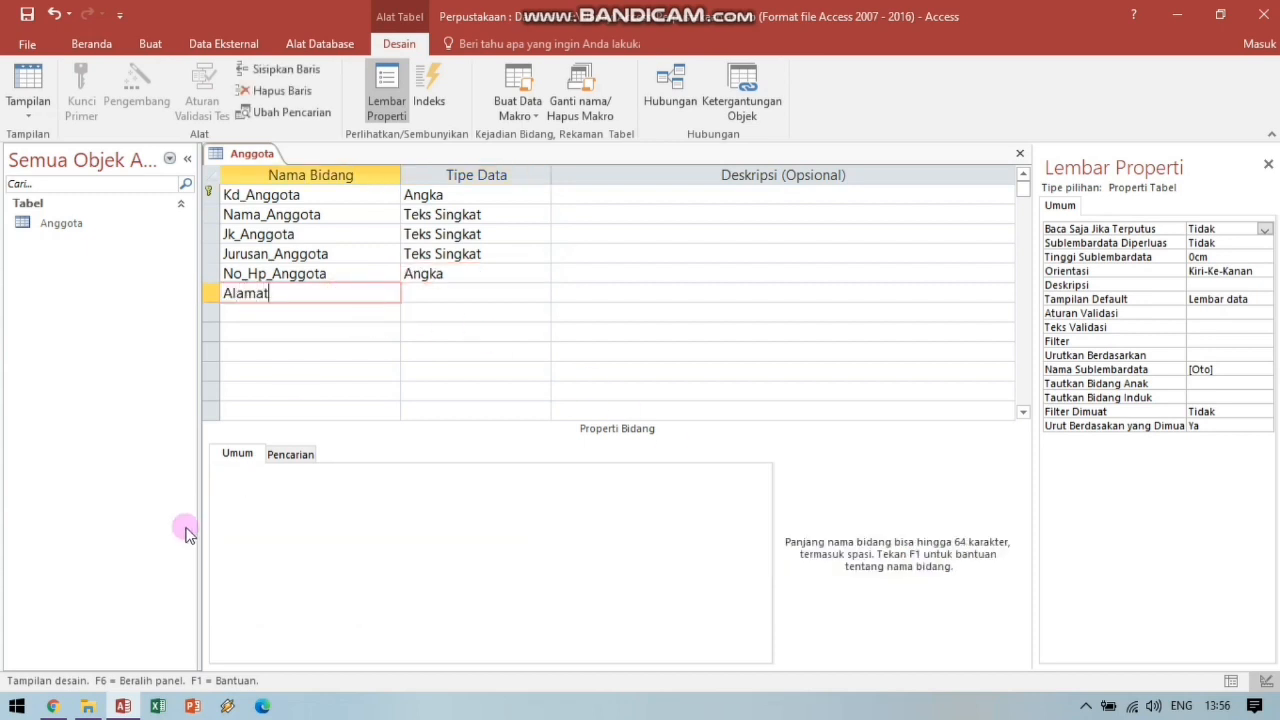
type("Alamat_Anggota")
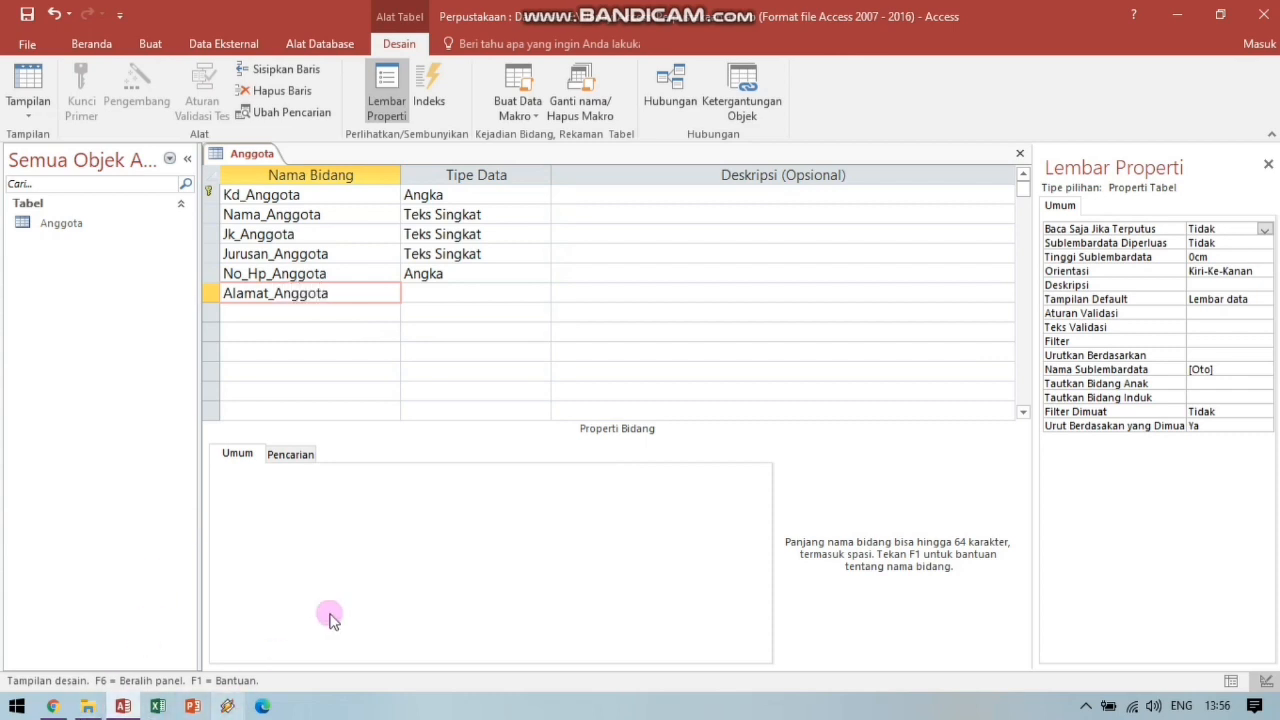
left_click(490, 290)
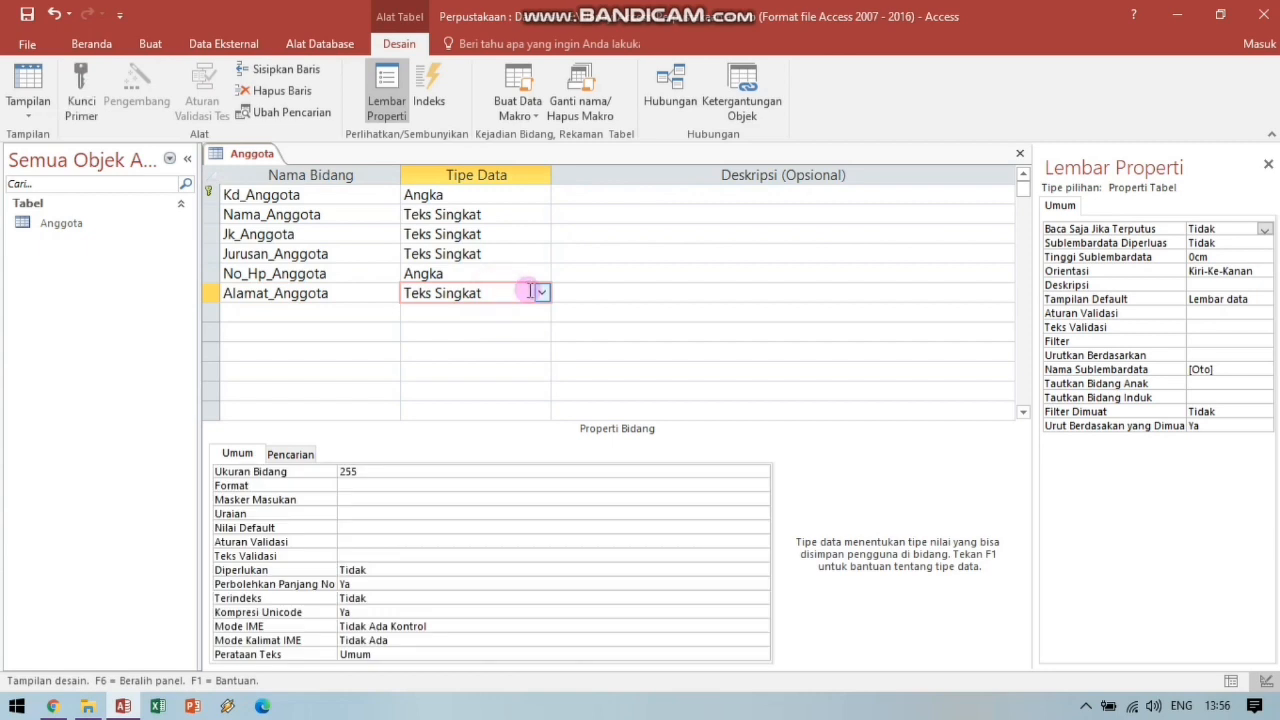
double_click(386, 468)
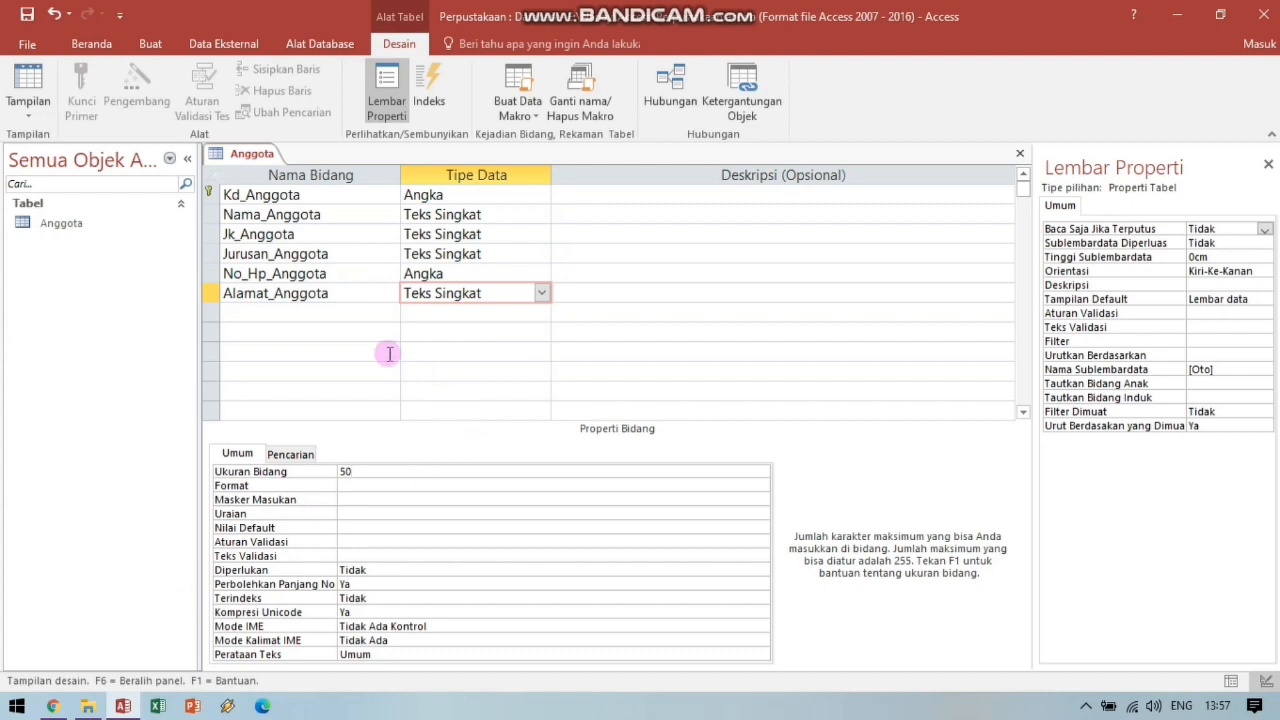
Remove the primary key from the Kd_Anggota field.
left_click(213, 195)
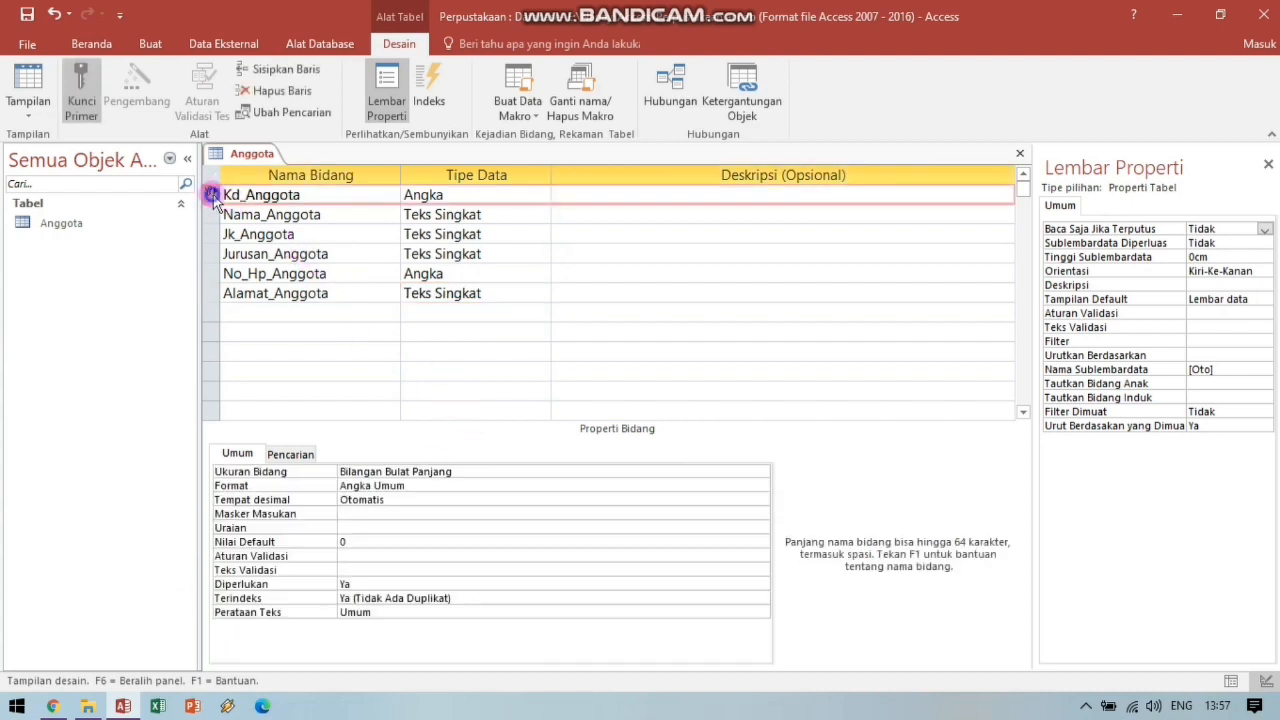
right_click(214, 195)
left_click(258, 208)
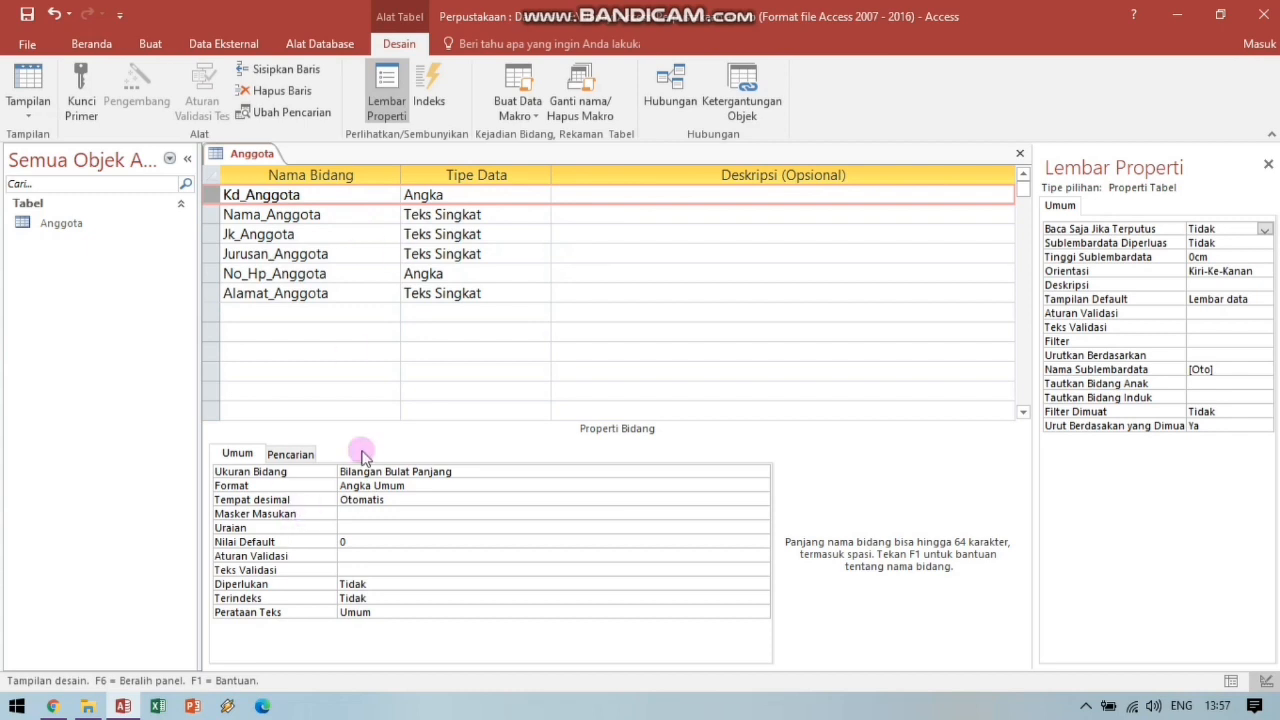
left_click(266, 214)
left_click(268, 253)
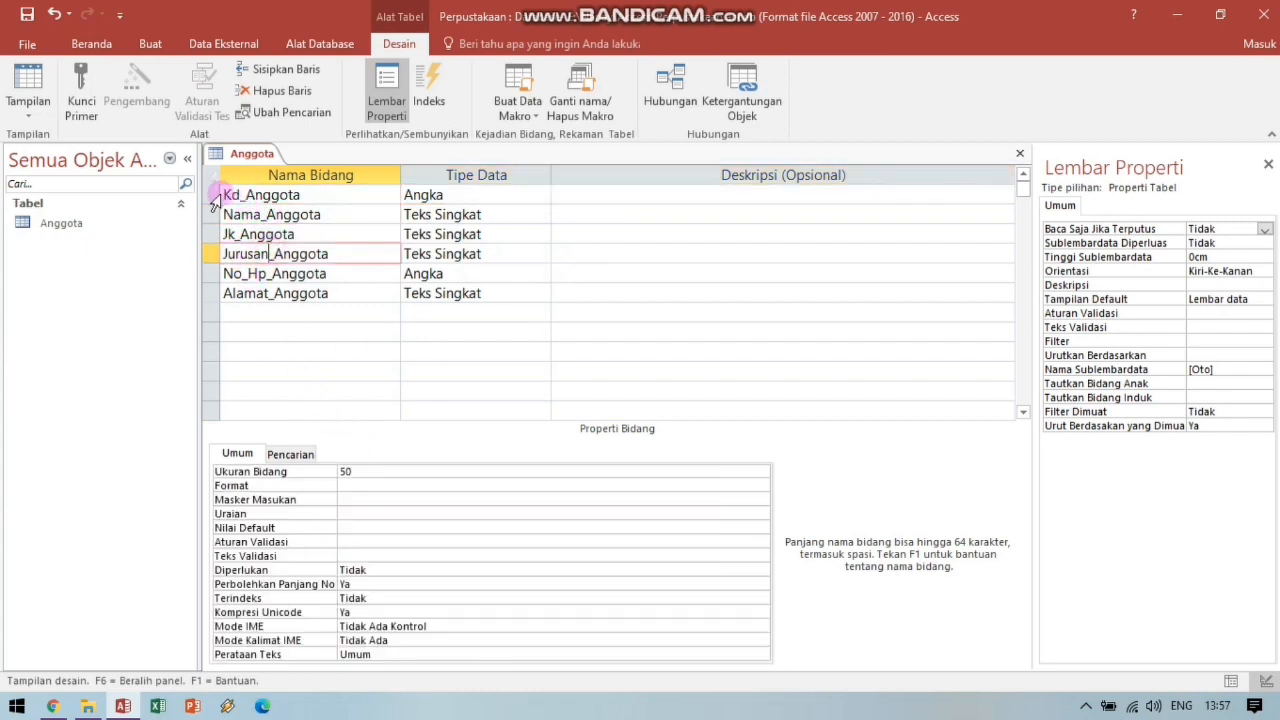
Set the Kd_Anggota field as the primary key of the Anggota table.
left_click(213, 197)
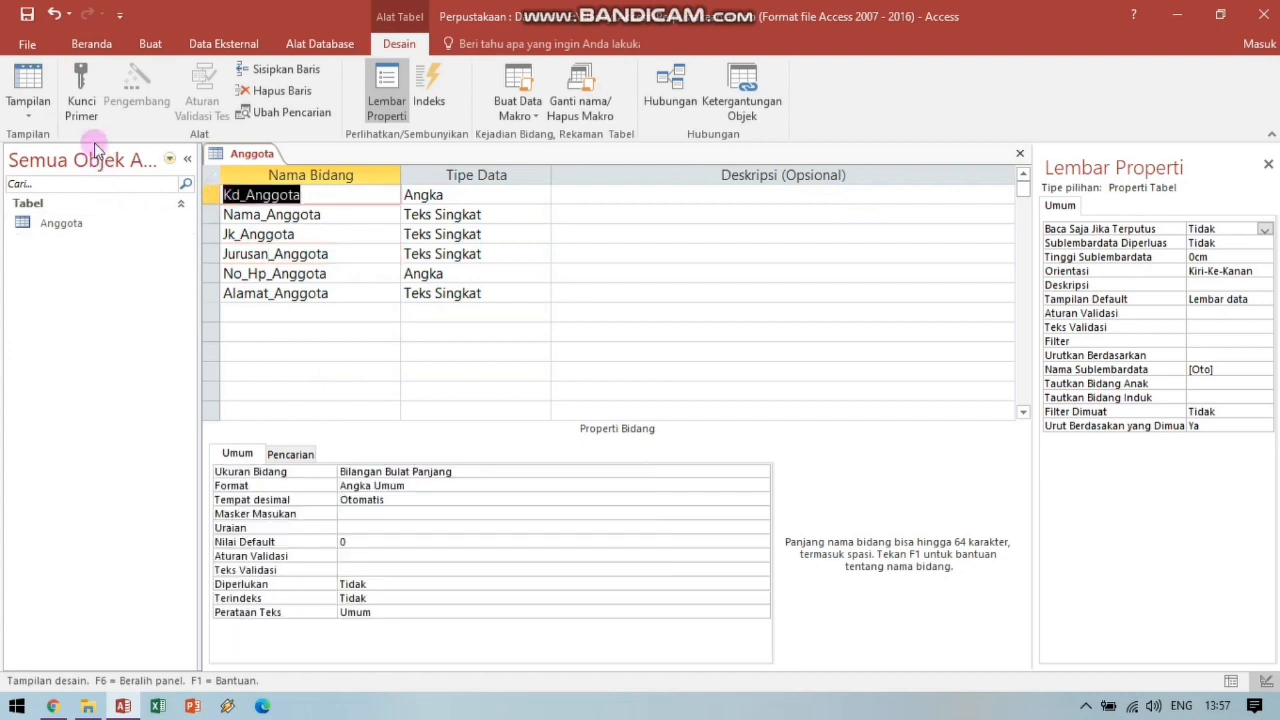
left_click(82, 100)
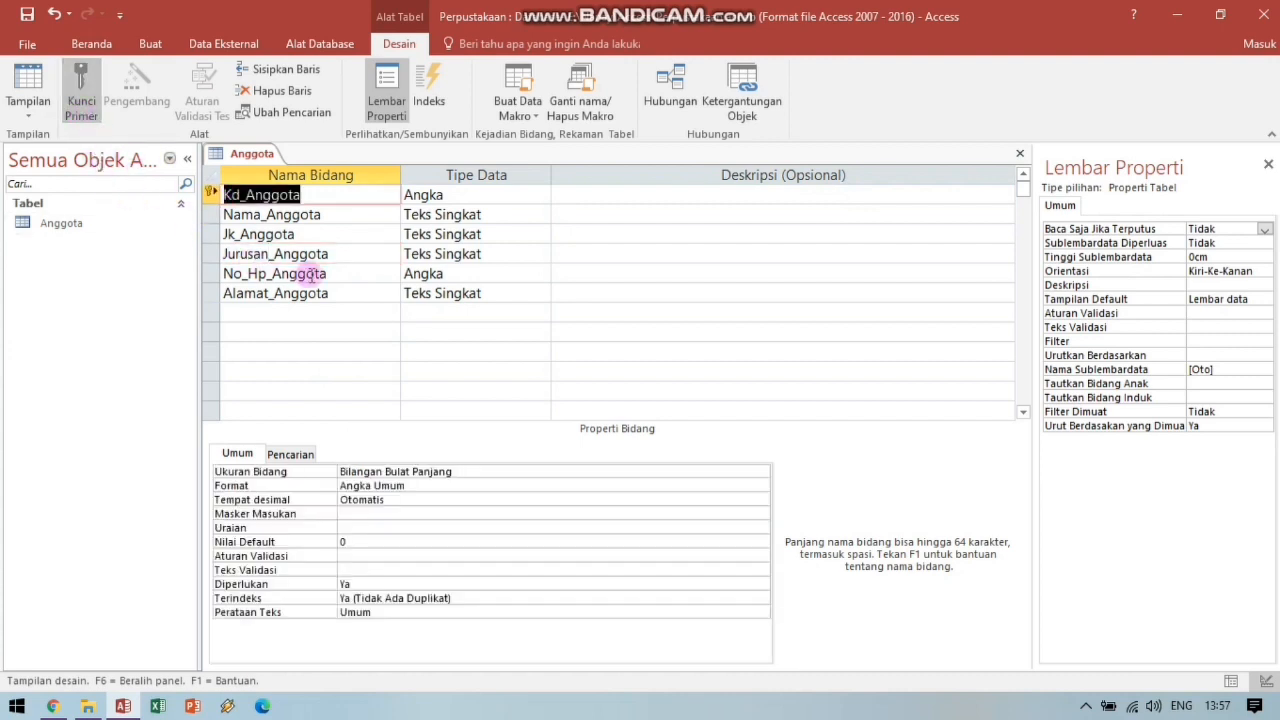
left_click(312, 273)
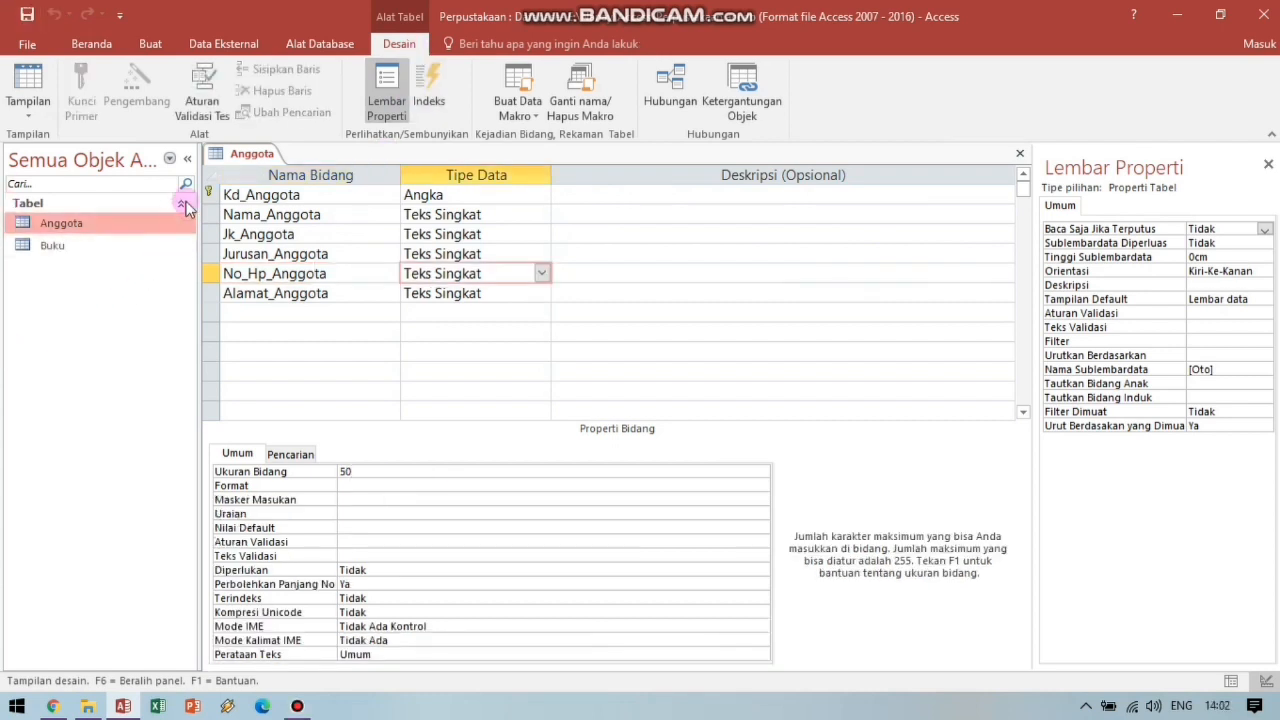
Show the Anggota table as a datasheet and enter the first member's phone number and address.
left_click(30, 112)
left_click(106, 142)
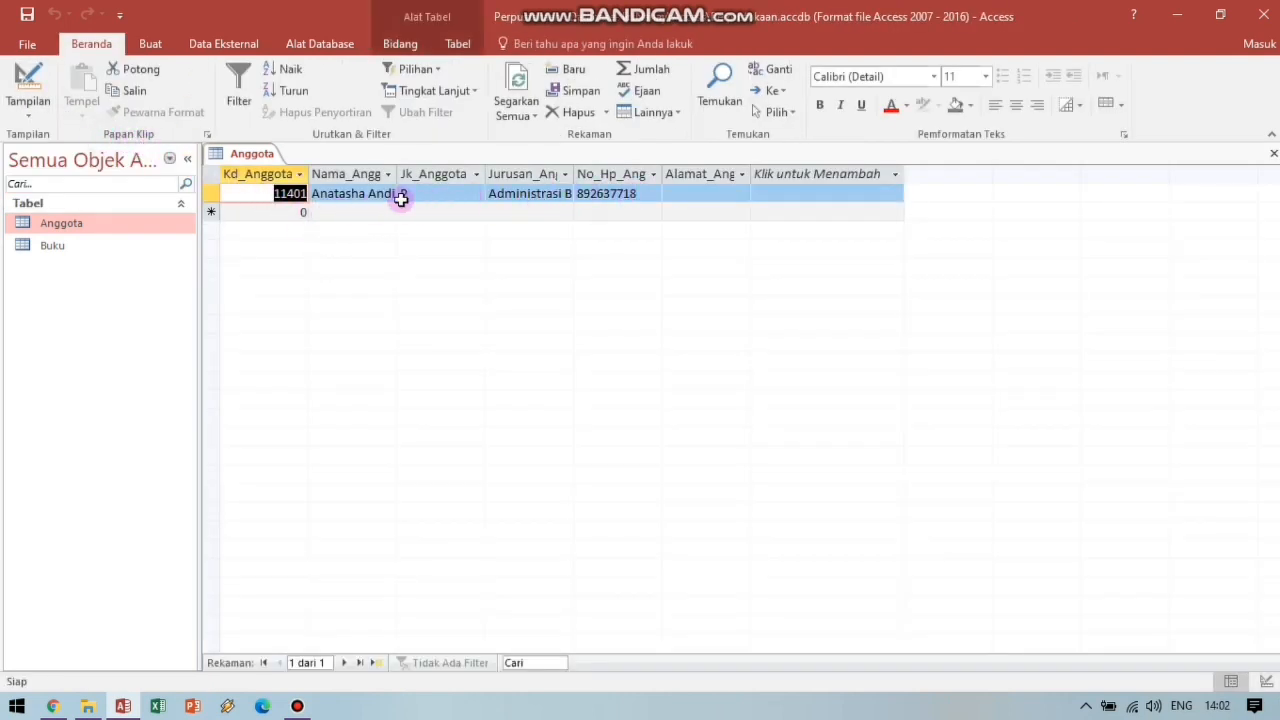
left_click(630, 196)
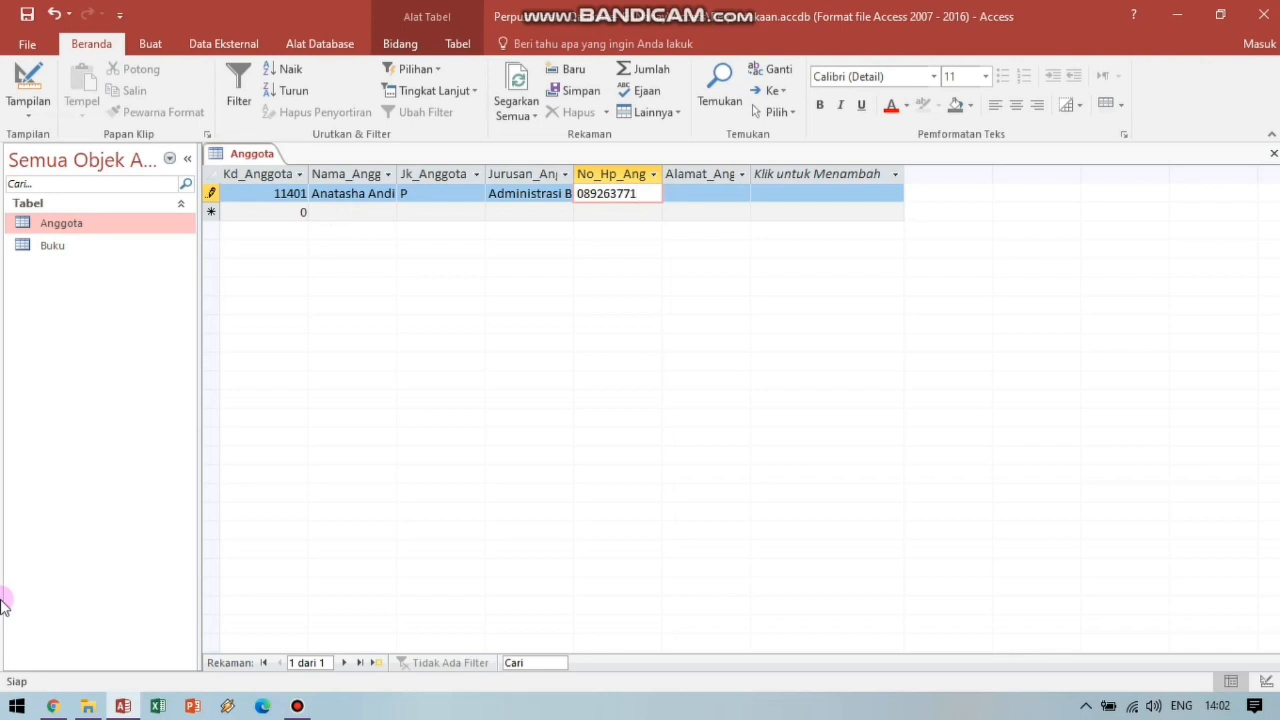
key("Tab")
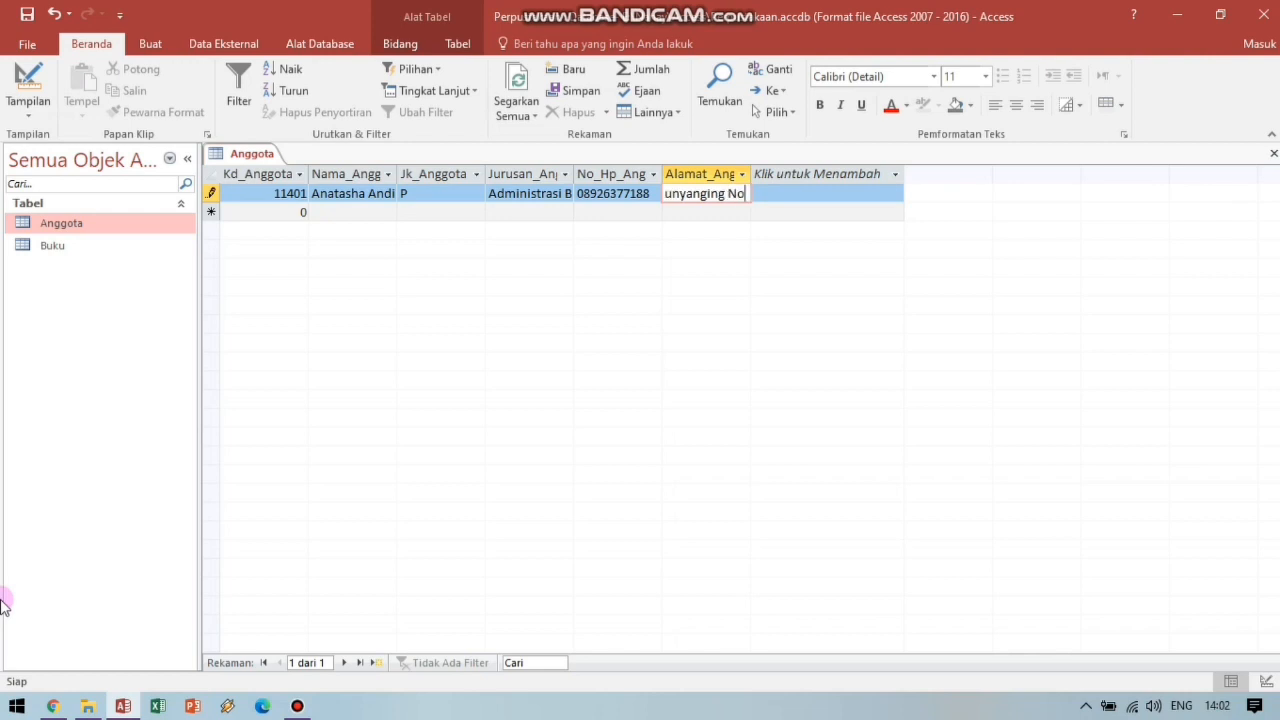
type("No. 90")
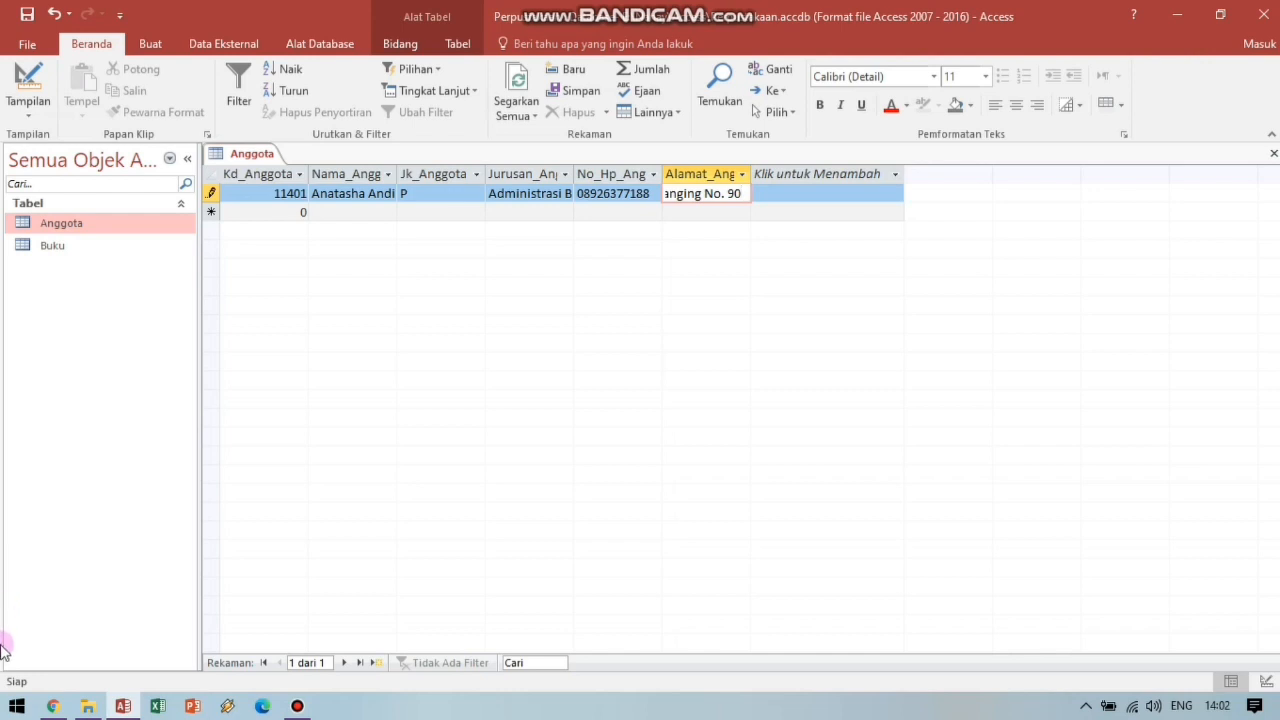
Start a second member record by filling in the member code, the member's full name and the gender P.
key("Down")
key("Left")
key("Left")
key("Left")
key("Left")
key("Left")
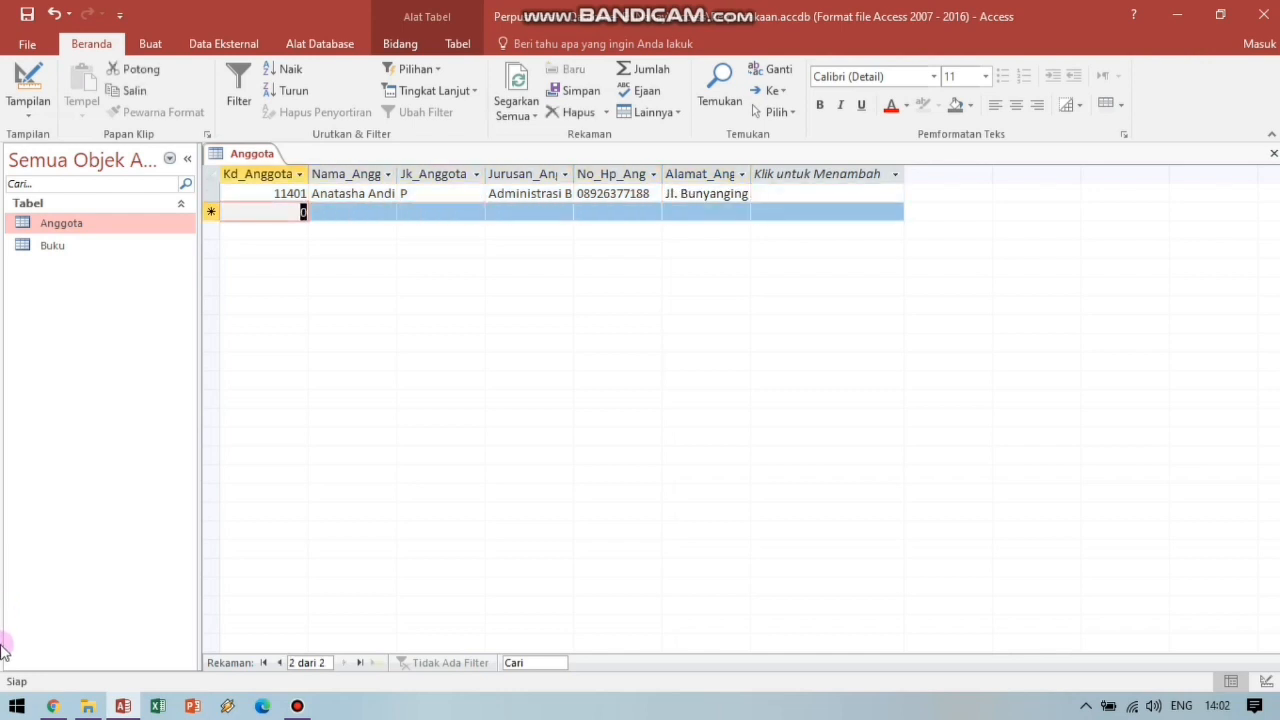
type("11402")
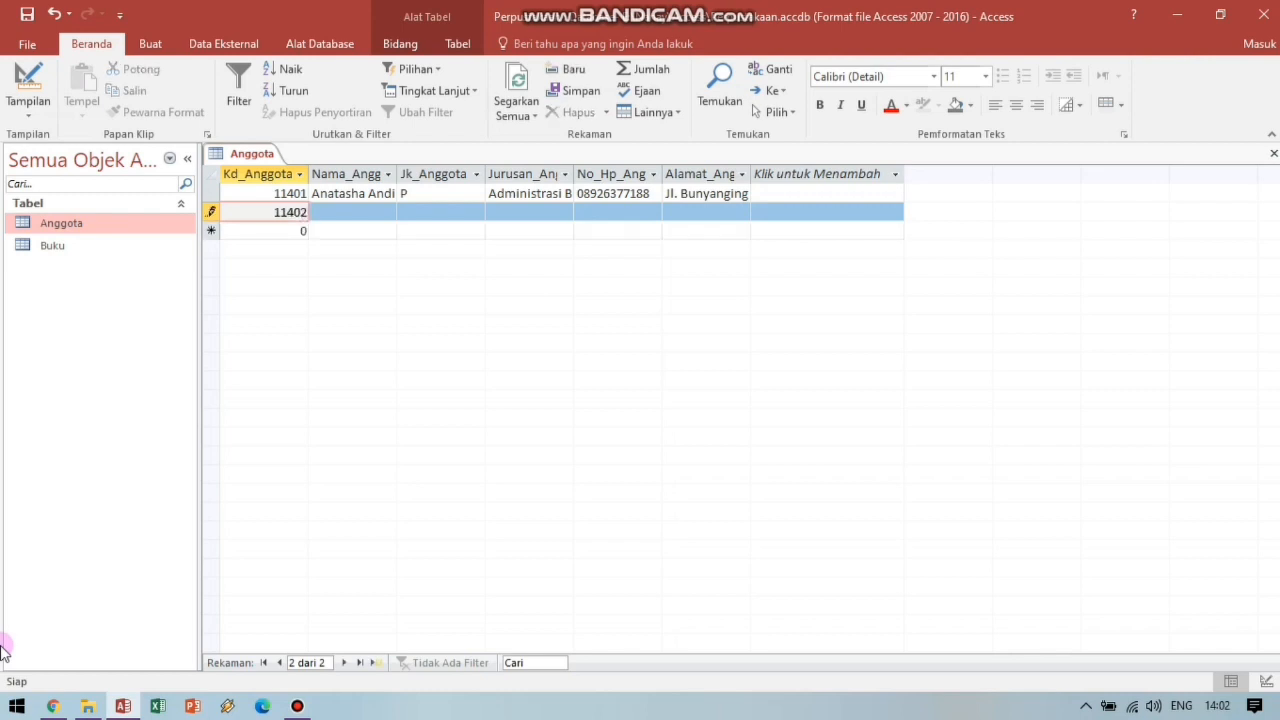
key("Tab")
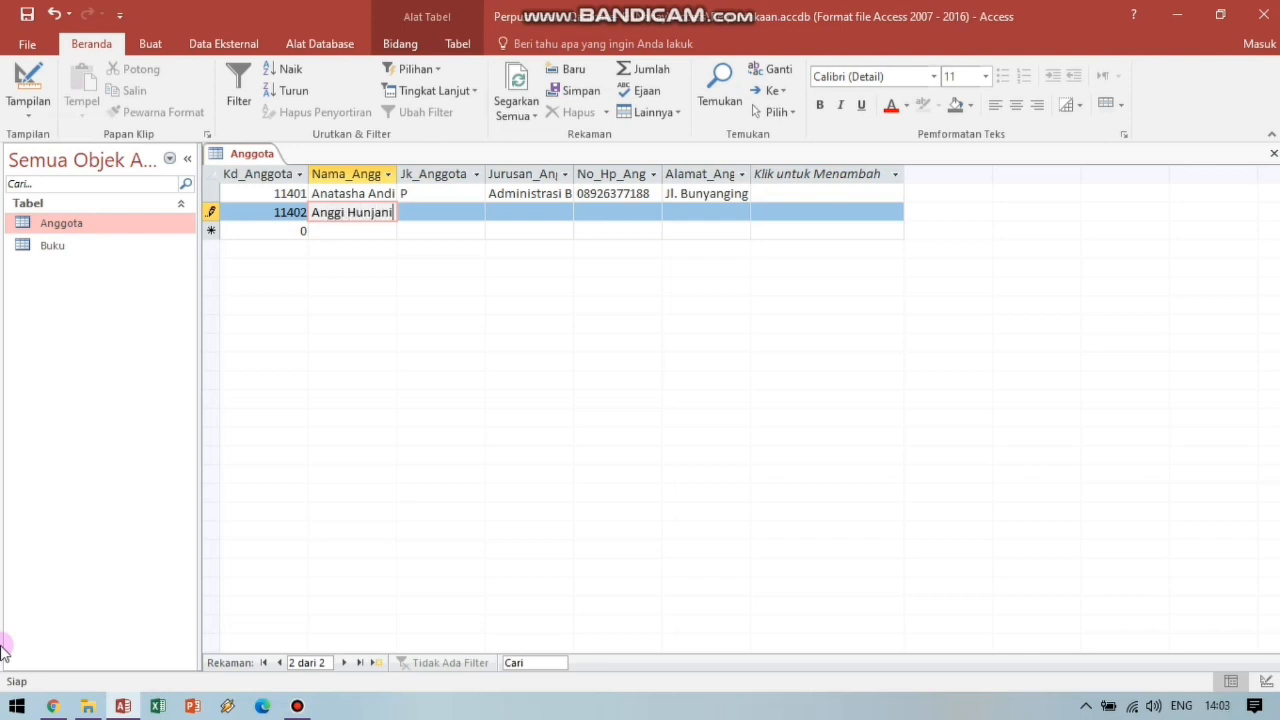
key("Tab")
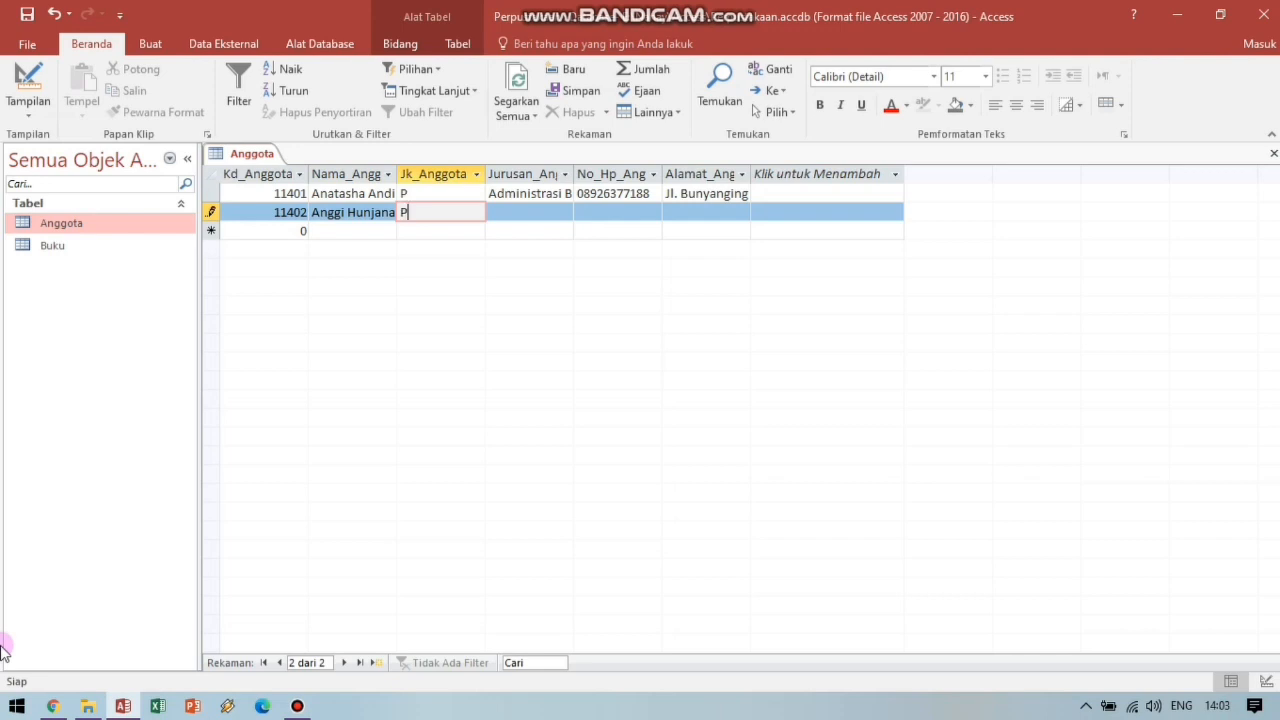
Complete the second member record with the major Administrasi Bisnis, the phone number and the address.
key("Tab")
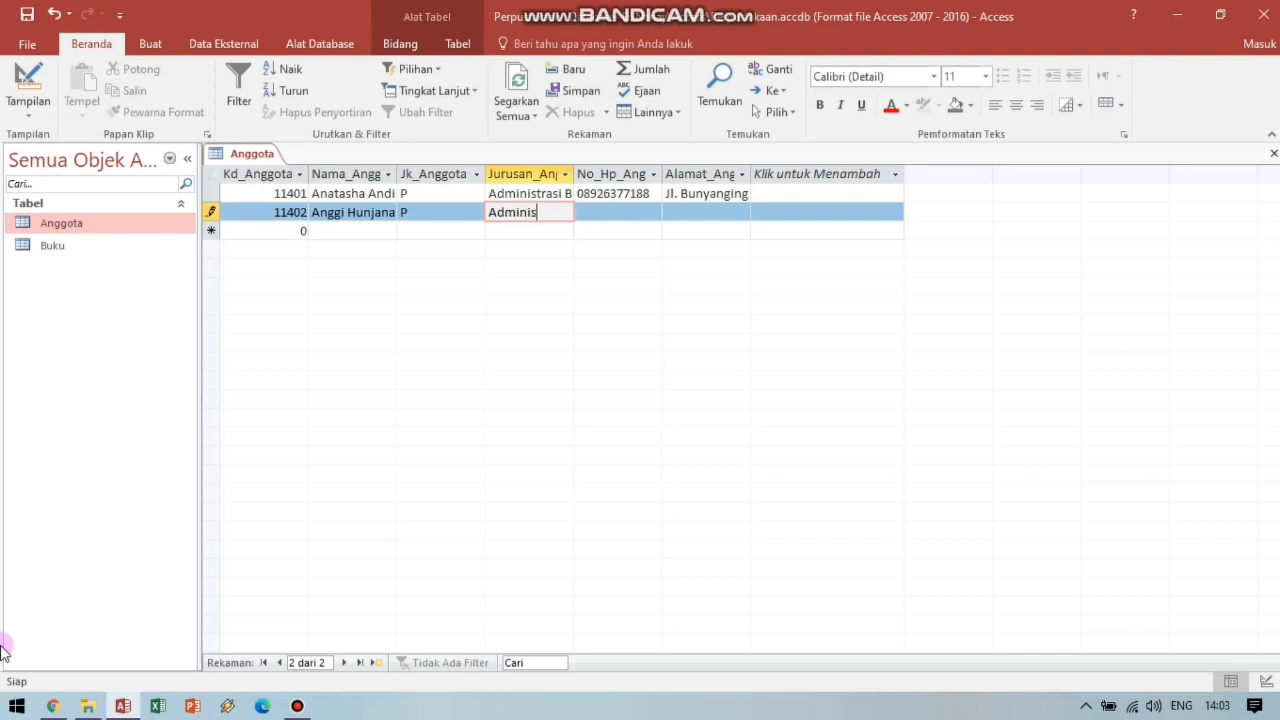
type("Administrasi Bisnis")
key("Tab")
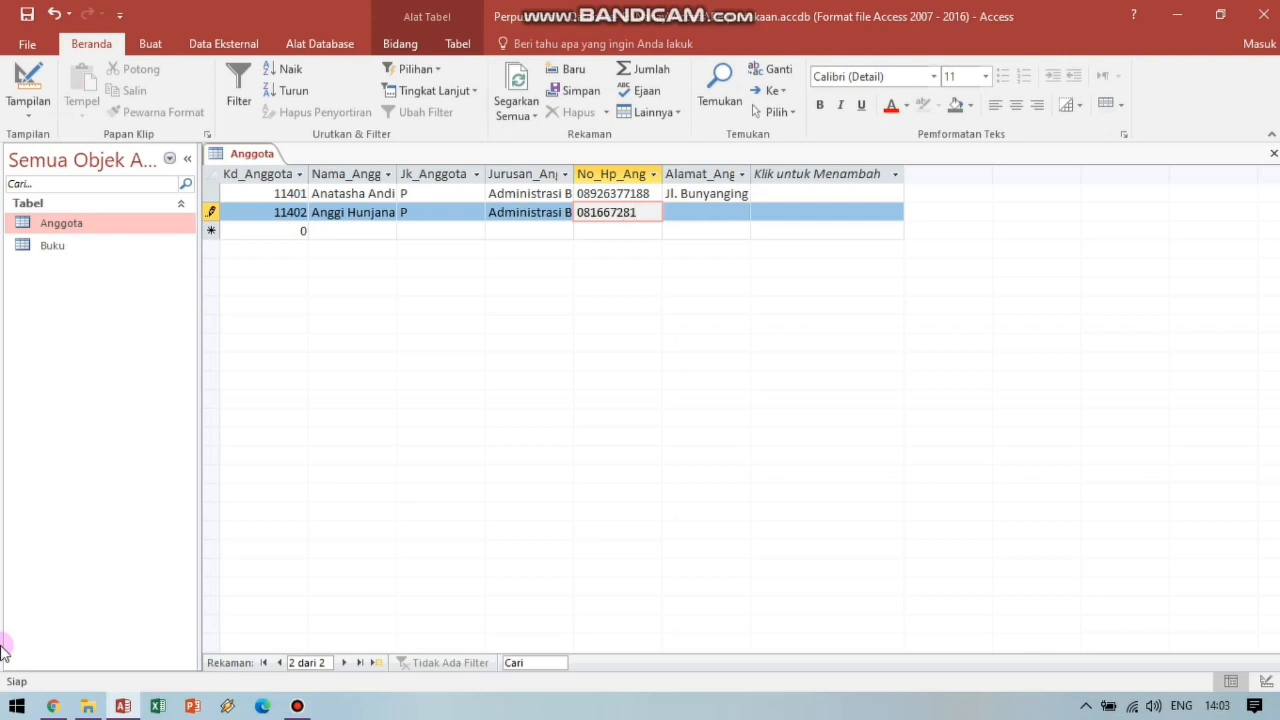
key("Tab")
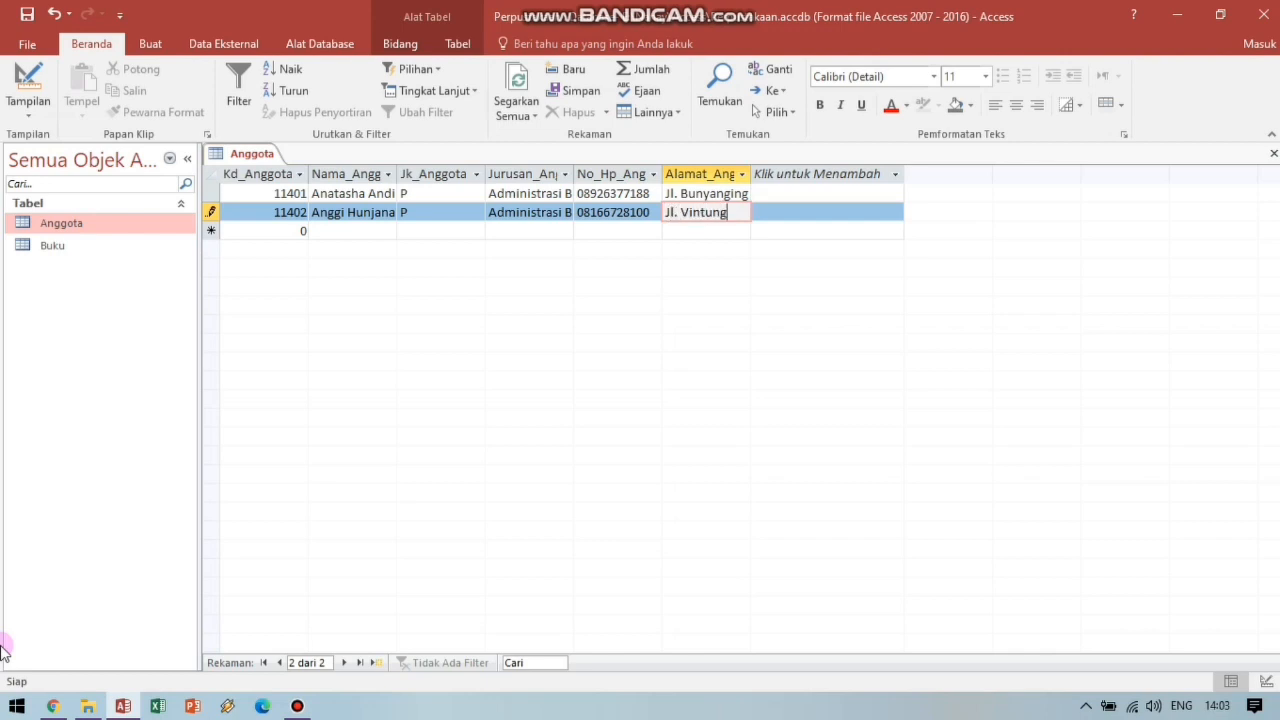
type("Jl. Vintungung")
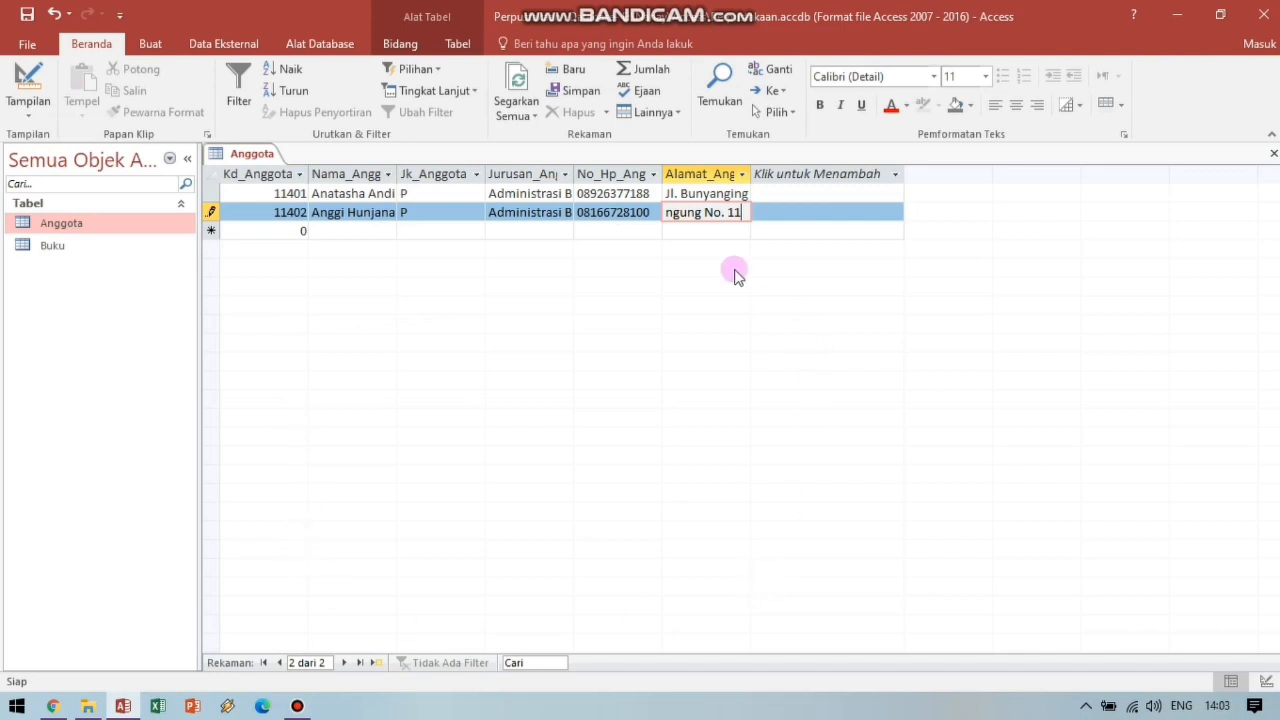
Examine the field names and data types in the design of the Buku table.
left_click(120, 247)
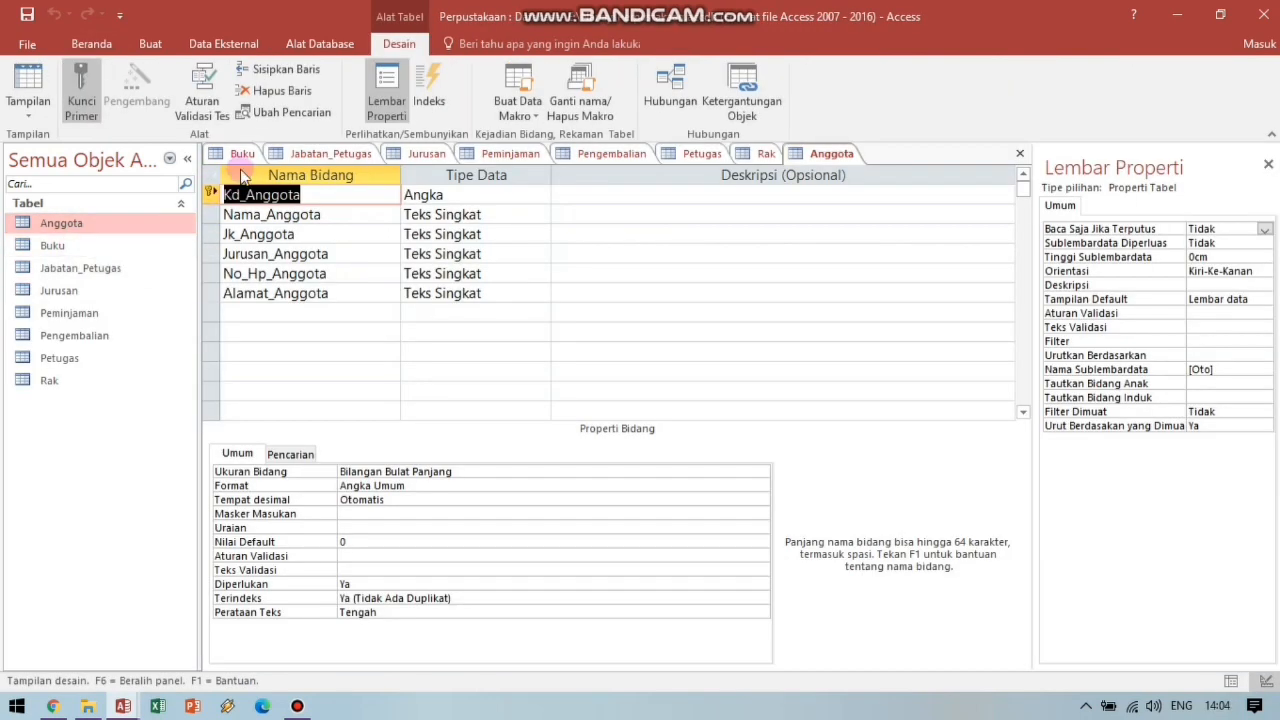
left_click(243, 155)
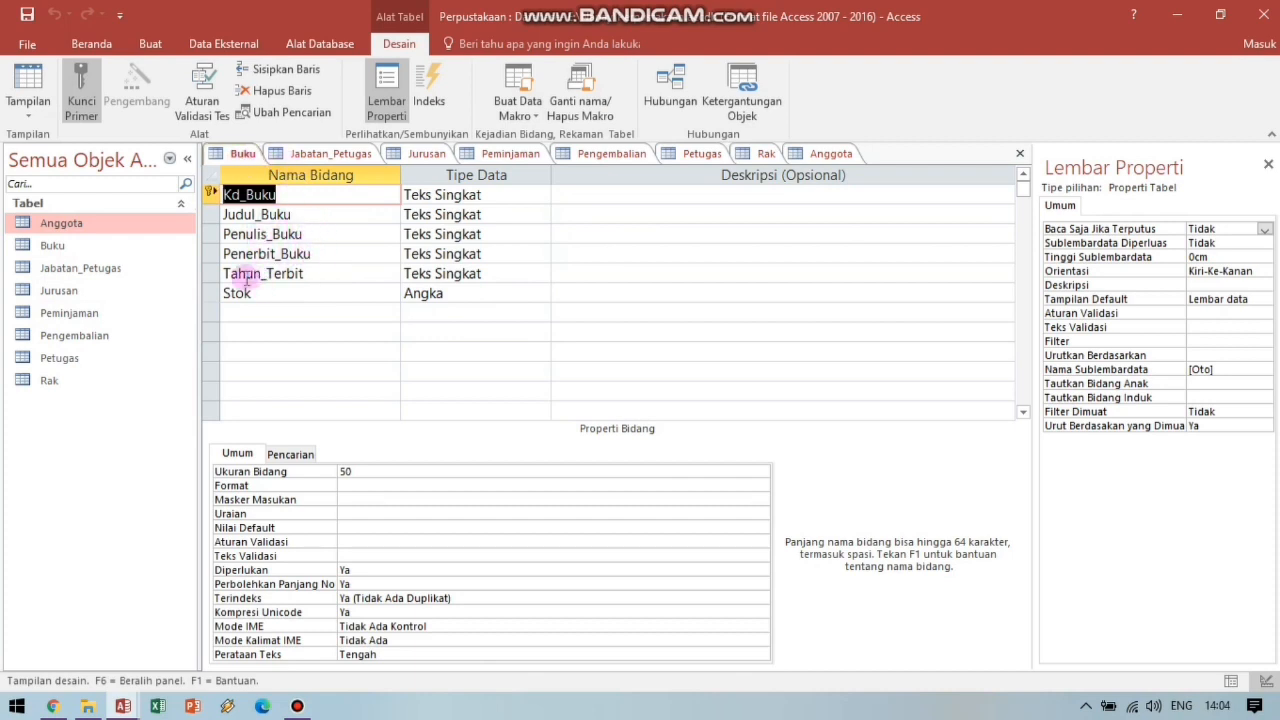
left_click(494, 197)
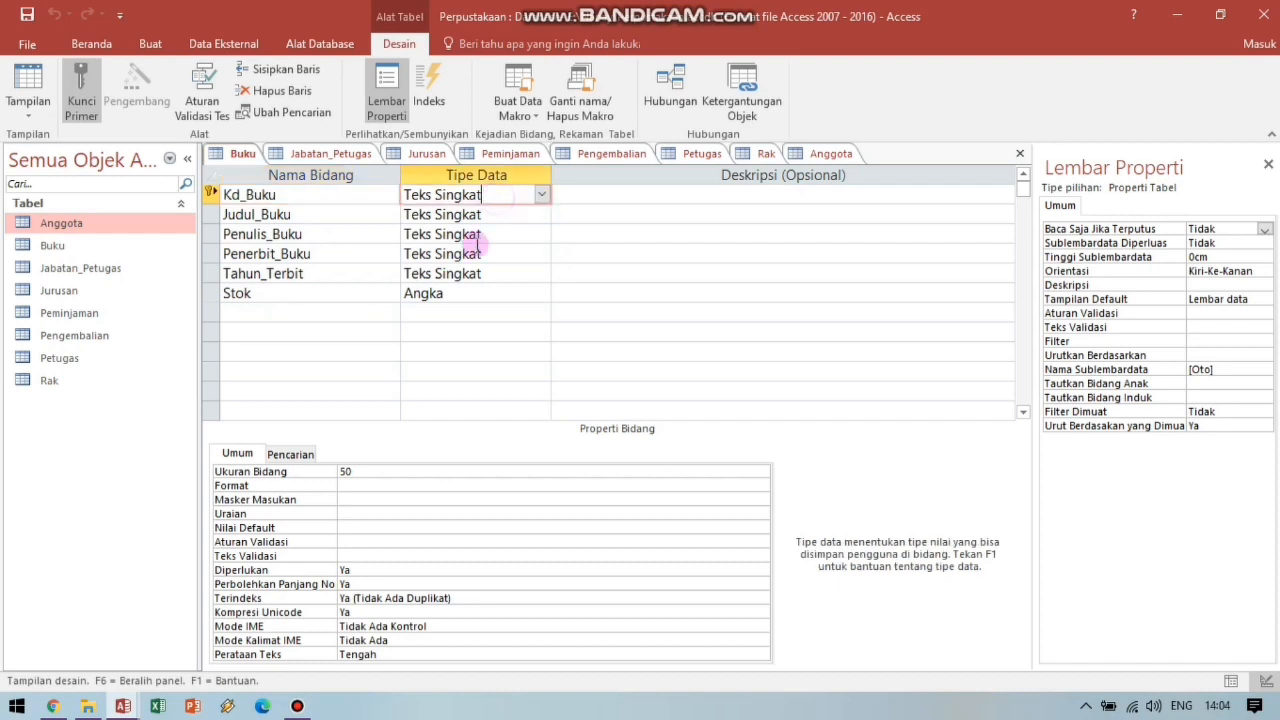
left_click(475, 255)
left_click(461, 293)
Review the field designs of the Jabatan_Petugas, Jurusan, Peminjaman, Pengembalian, Petugas and Rak tables.
left_click(333, 154)
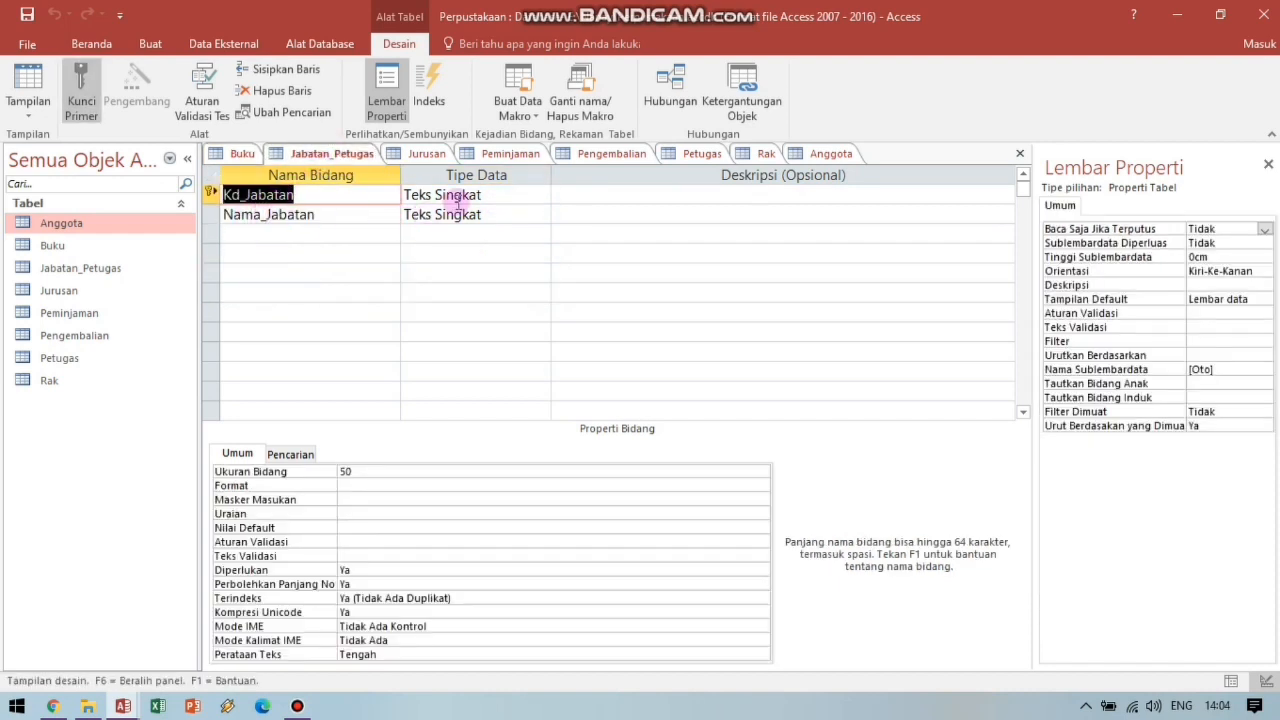
left_click(420, 155)
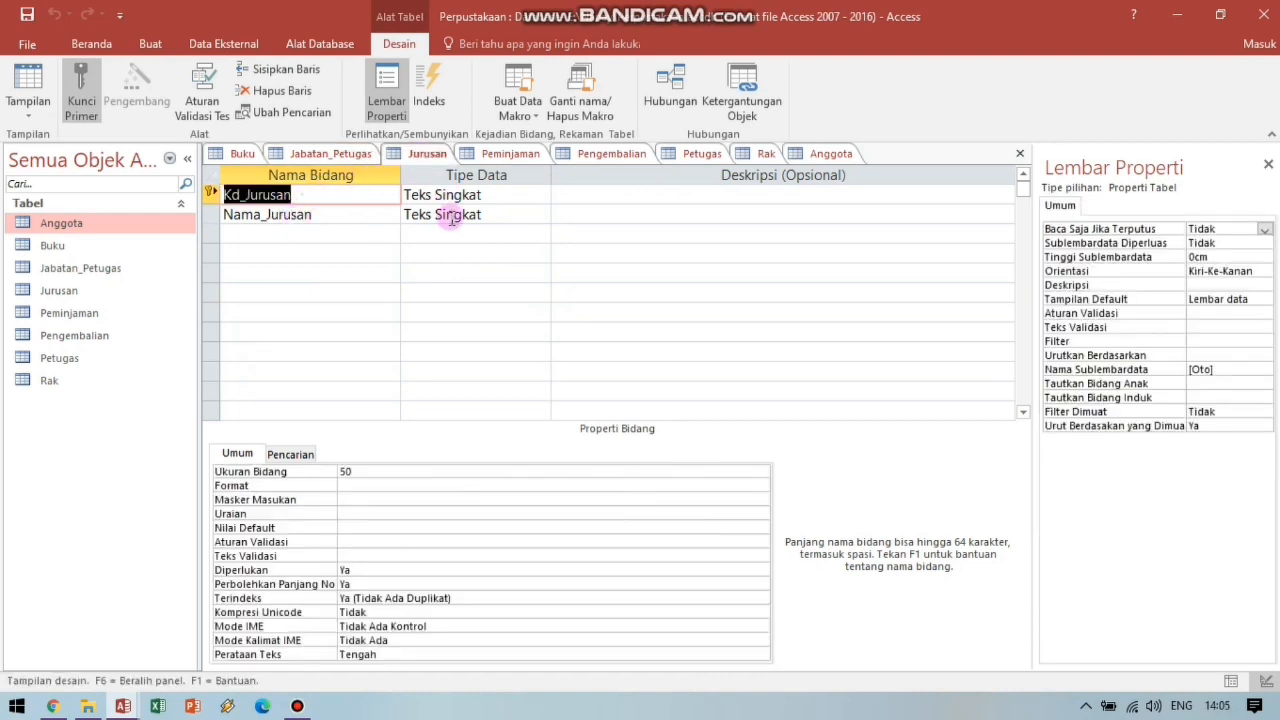
left_click(505, 155)
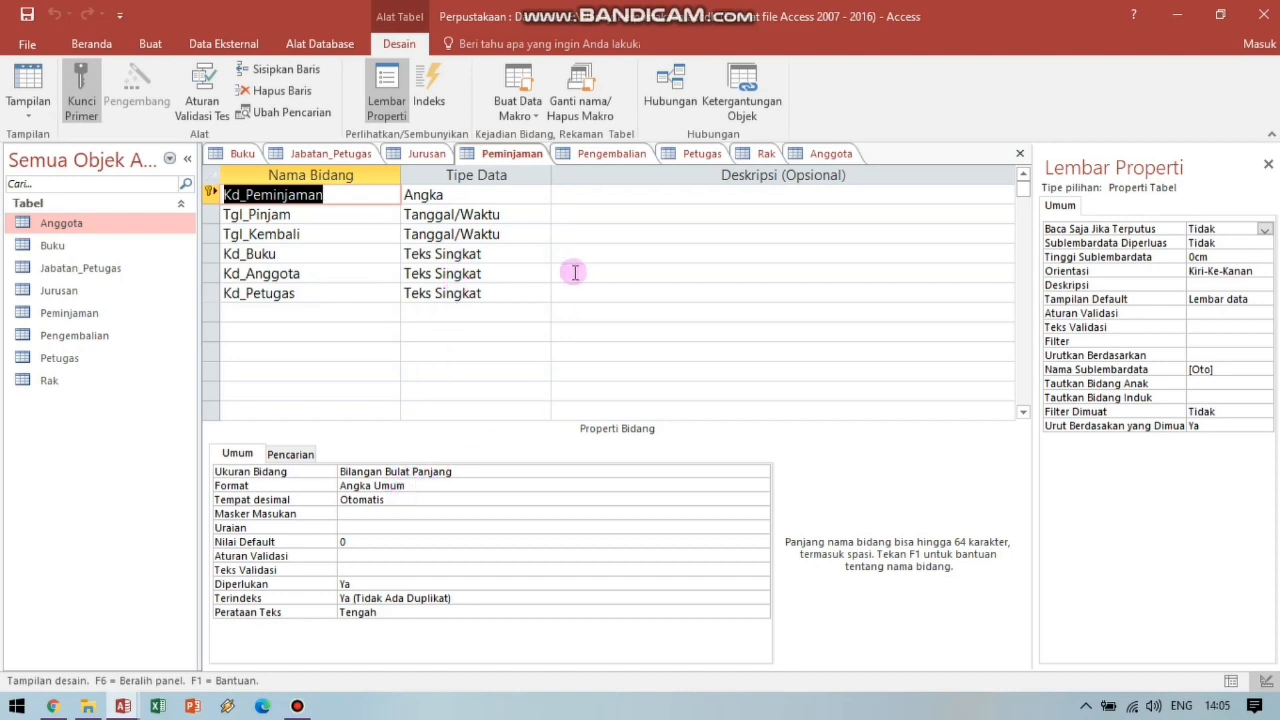
left_click(601, 158)
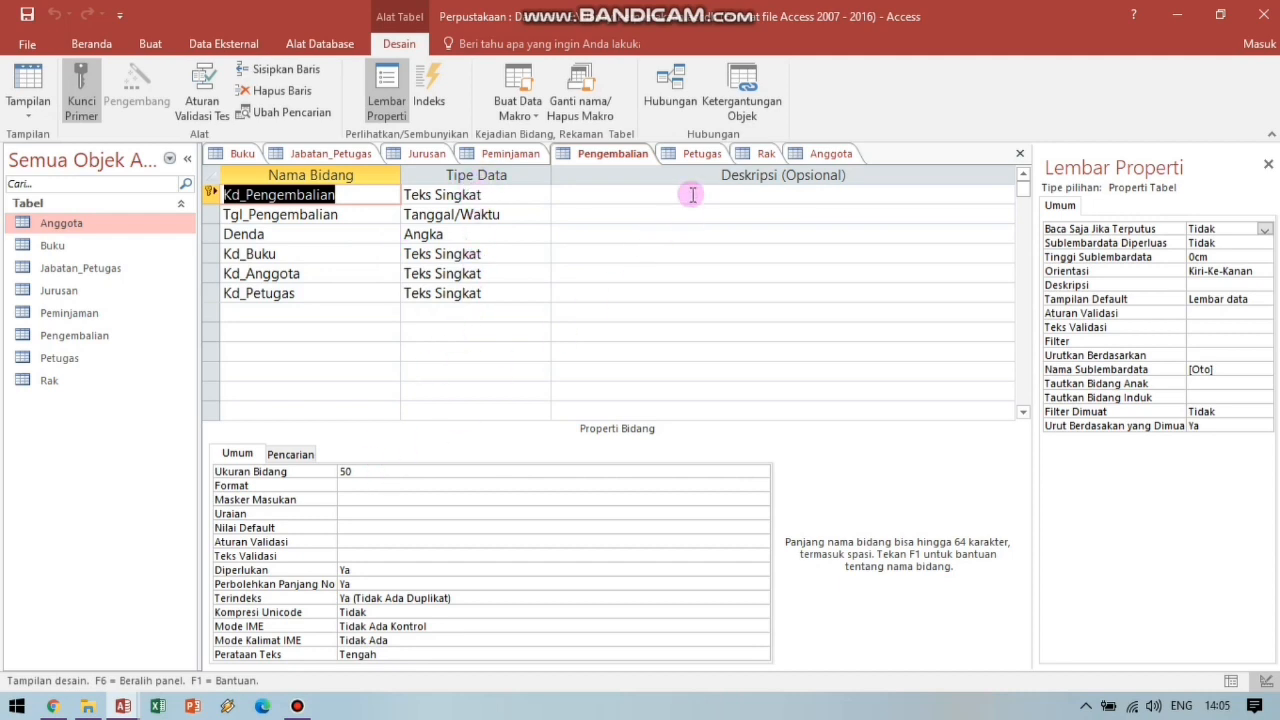
left_click(700, 155)
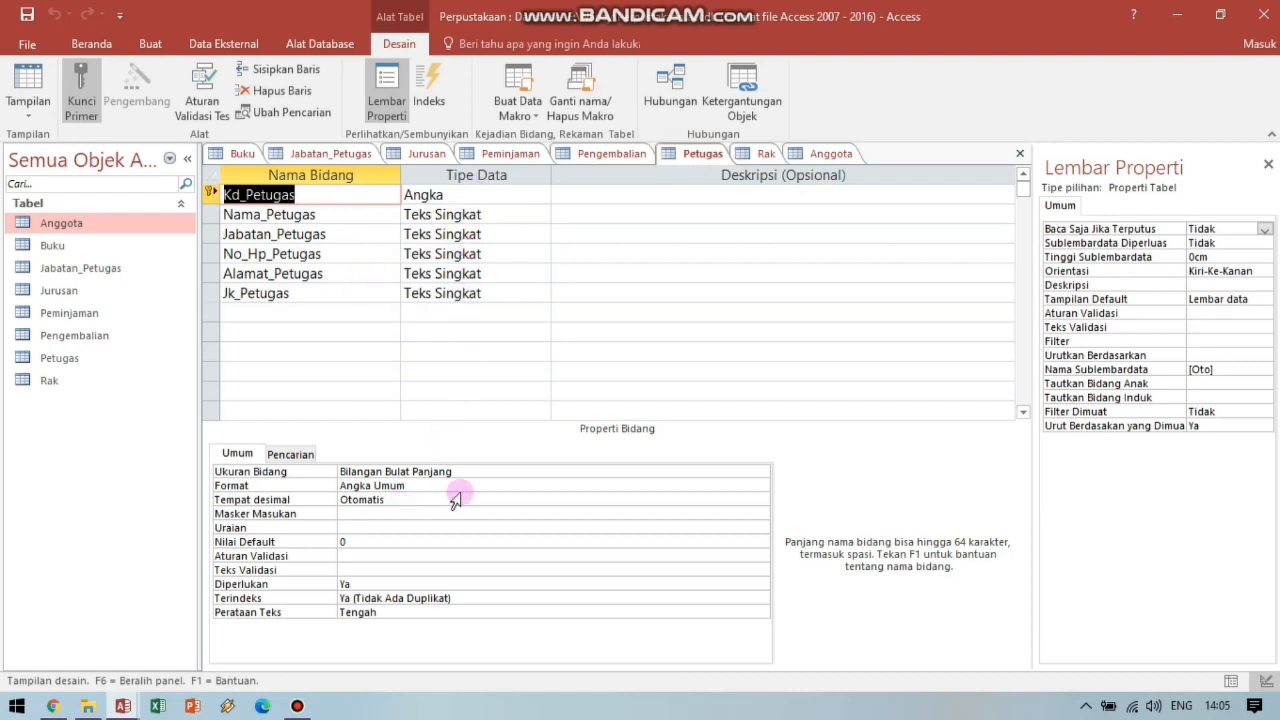
left_click(762, 155)
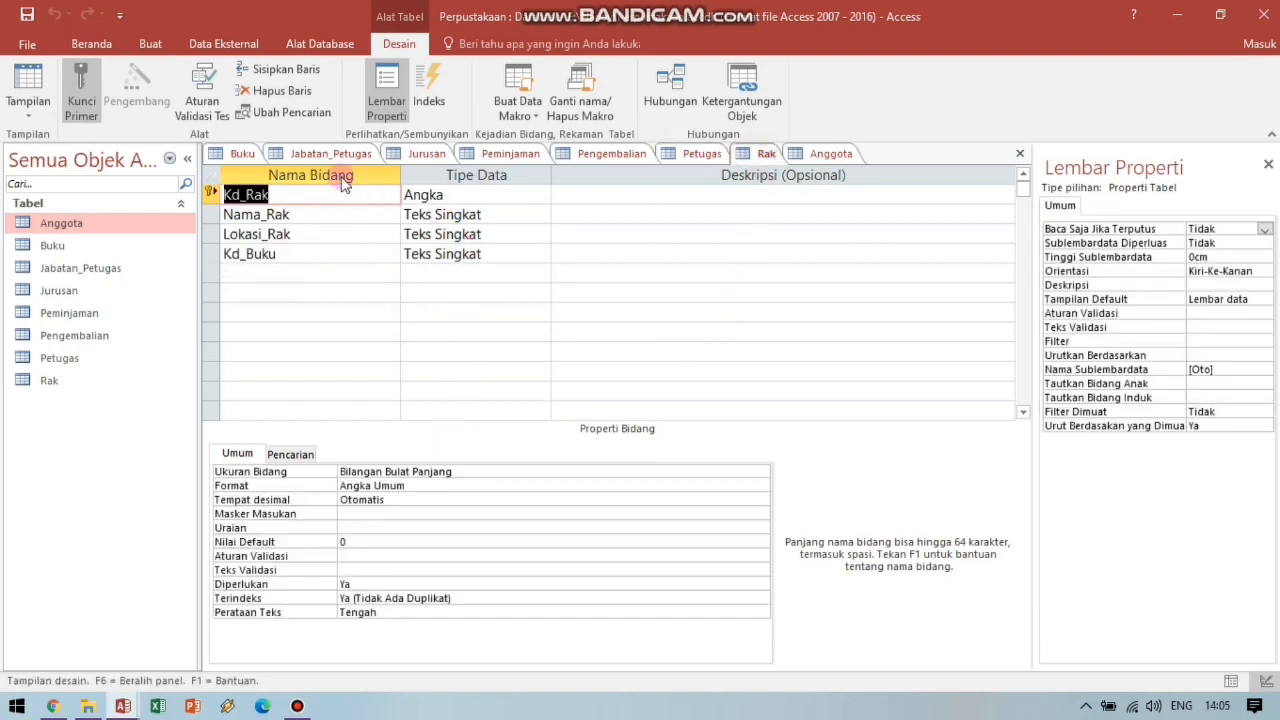
left_click(290, 214)
left_click(330, 233)
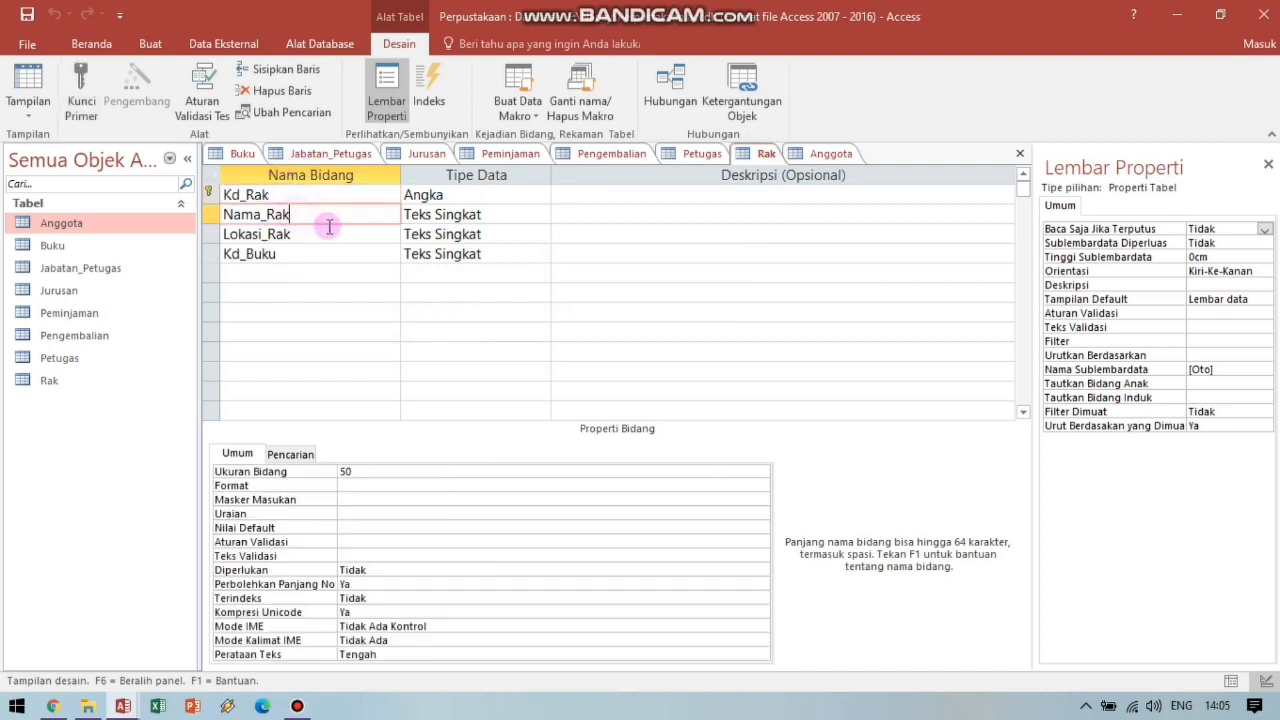
left_click(351, 256)
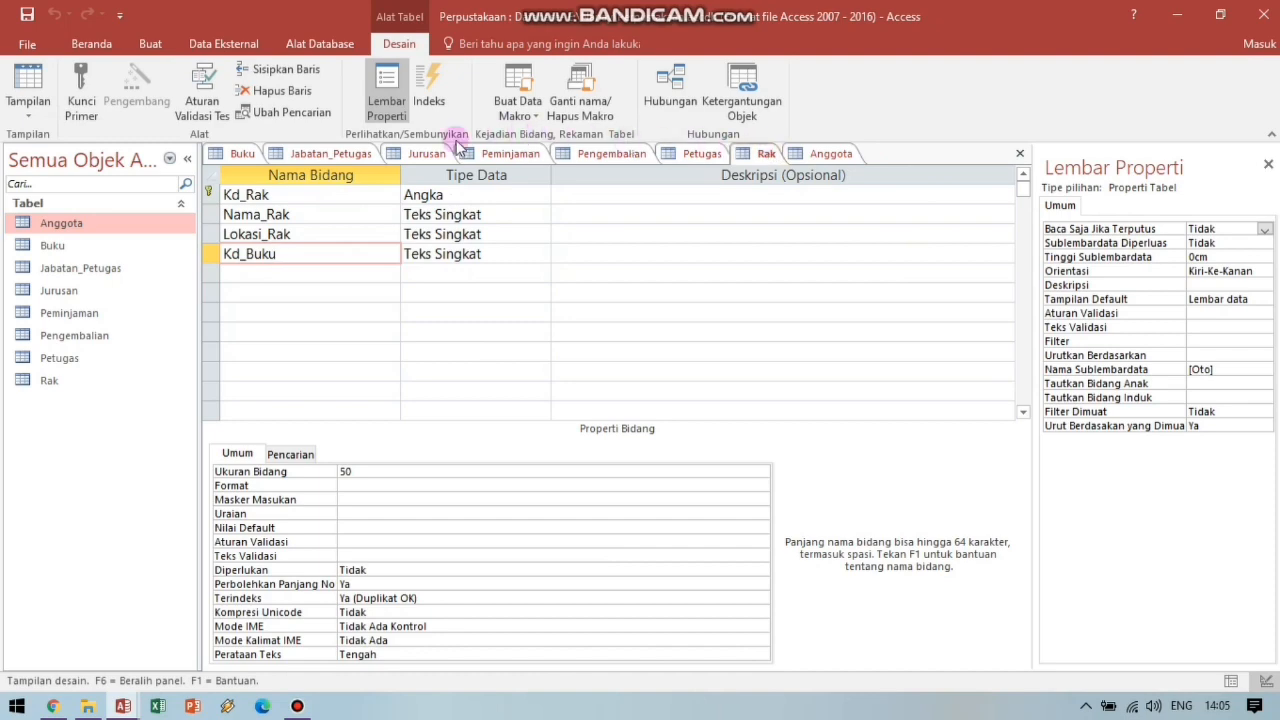
Display the Buku table's records in datasheet view.
left_click(245, 155)
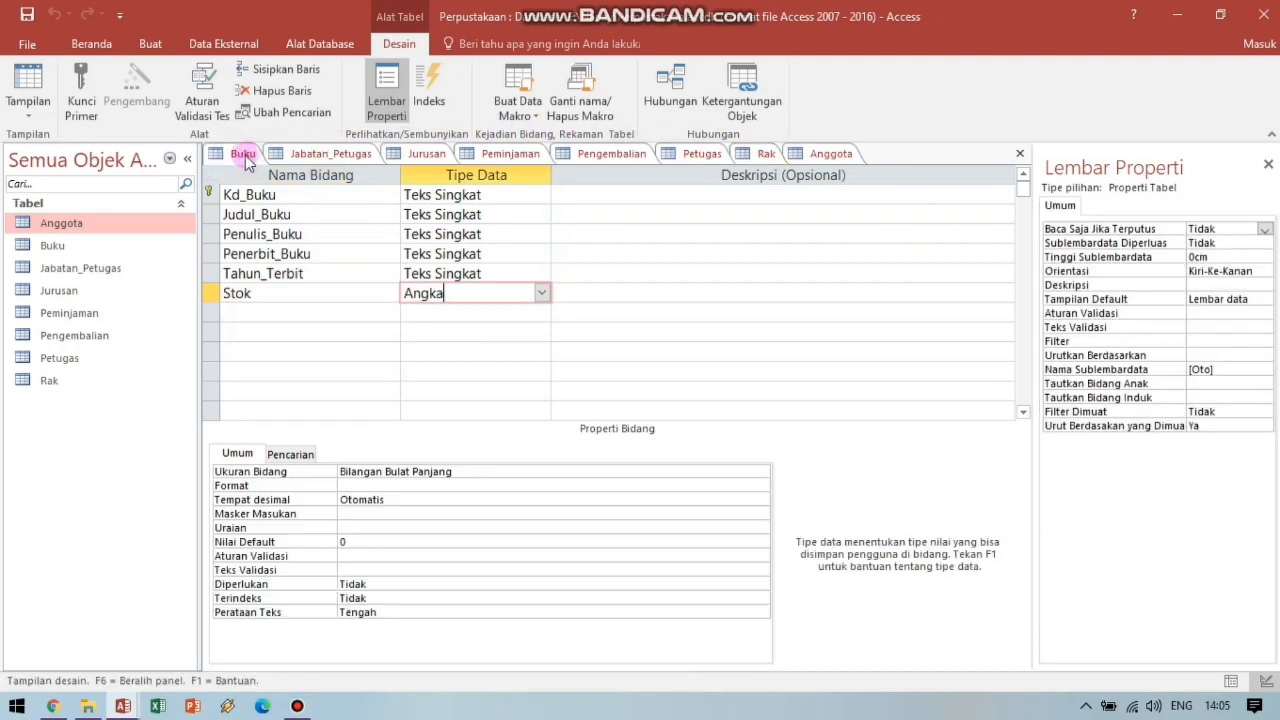
left_click(37, 118)
left_click(60, 145)
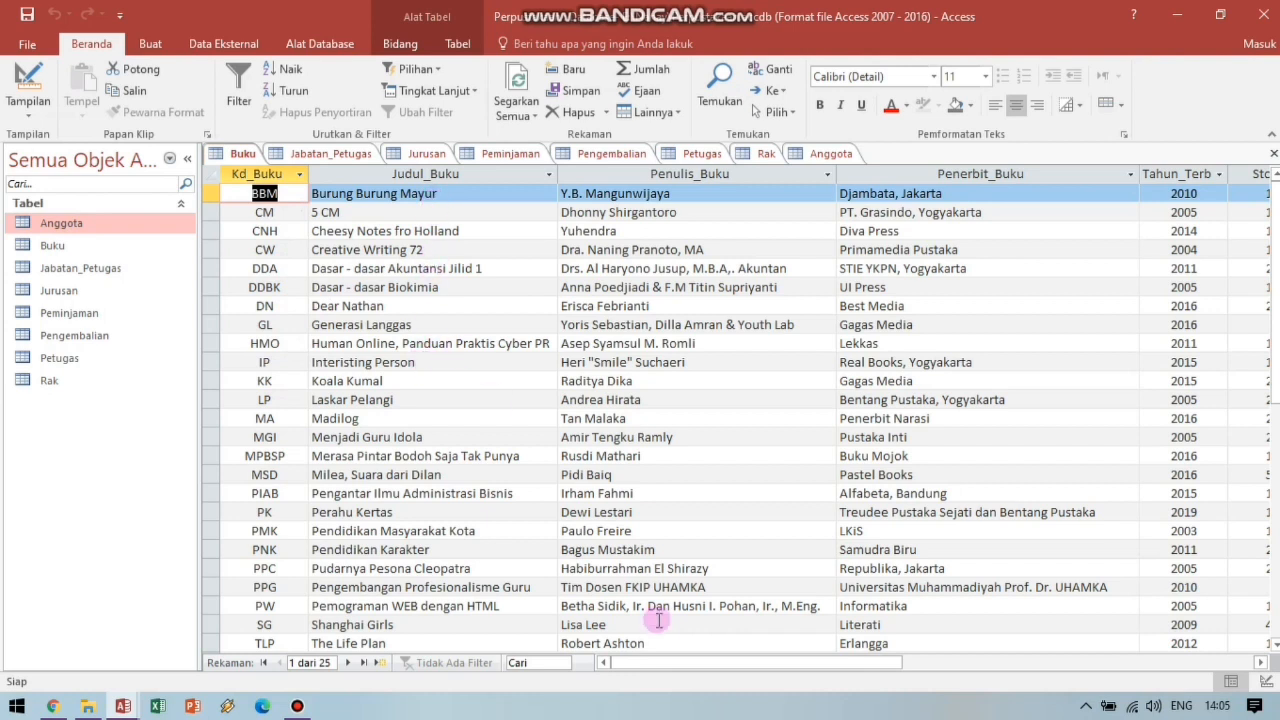
Review the remaining Buku columns through Stok and display the Jabatan_Petugas table in datasheet view.
left_click(697, 193)
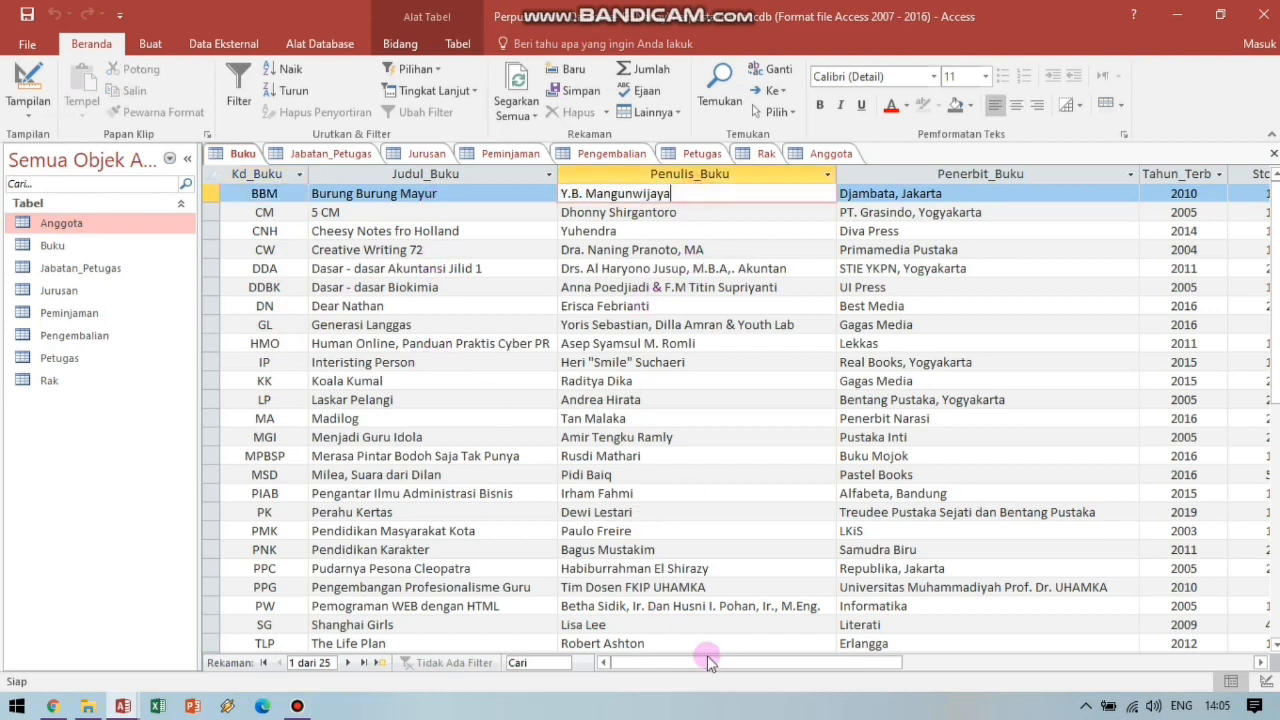
left_click_drag(680, 660, 815, 660)
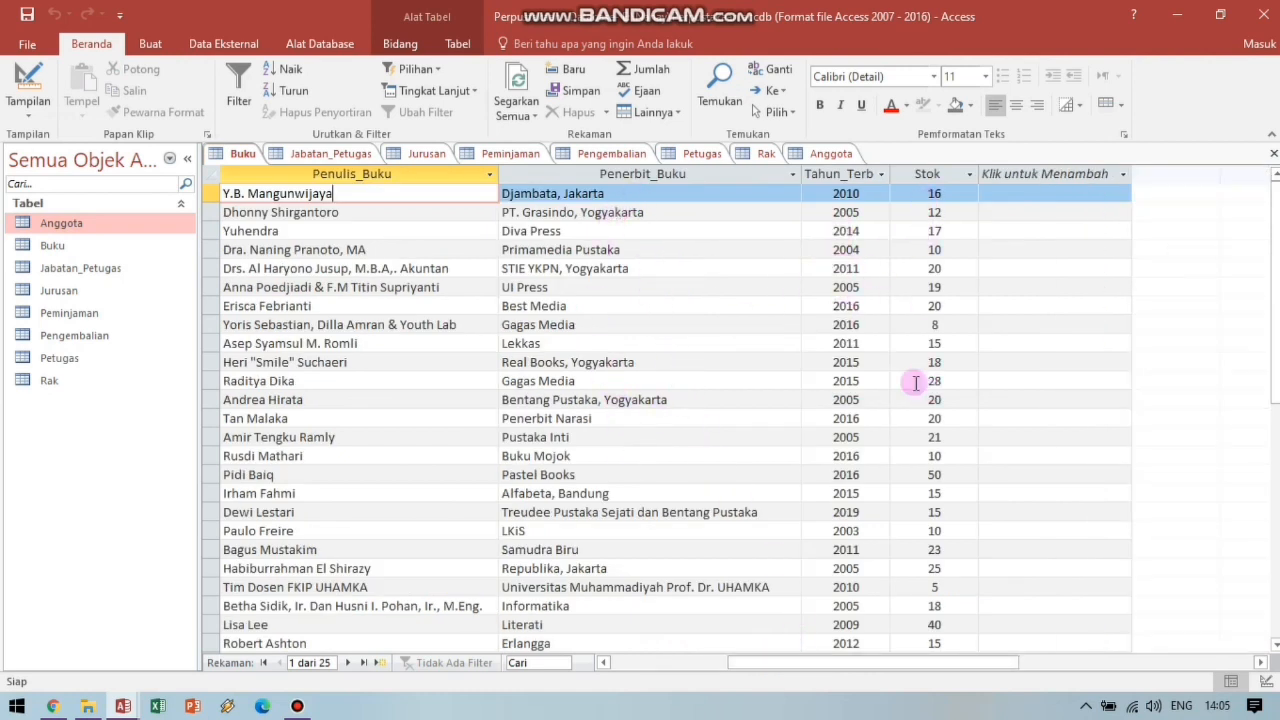
left_click(303, 157)
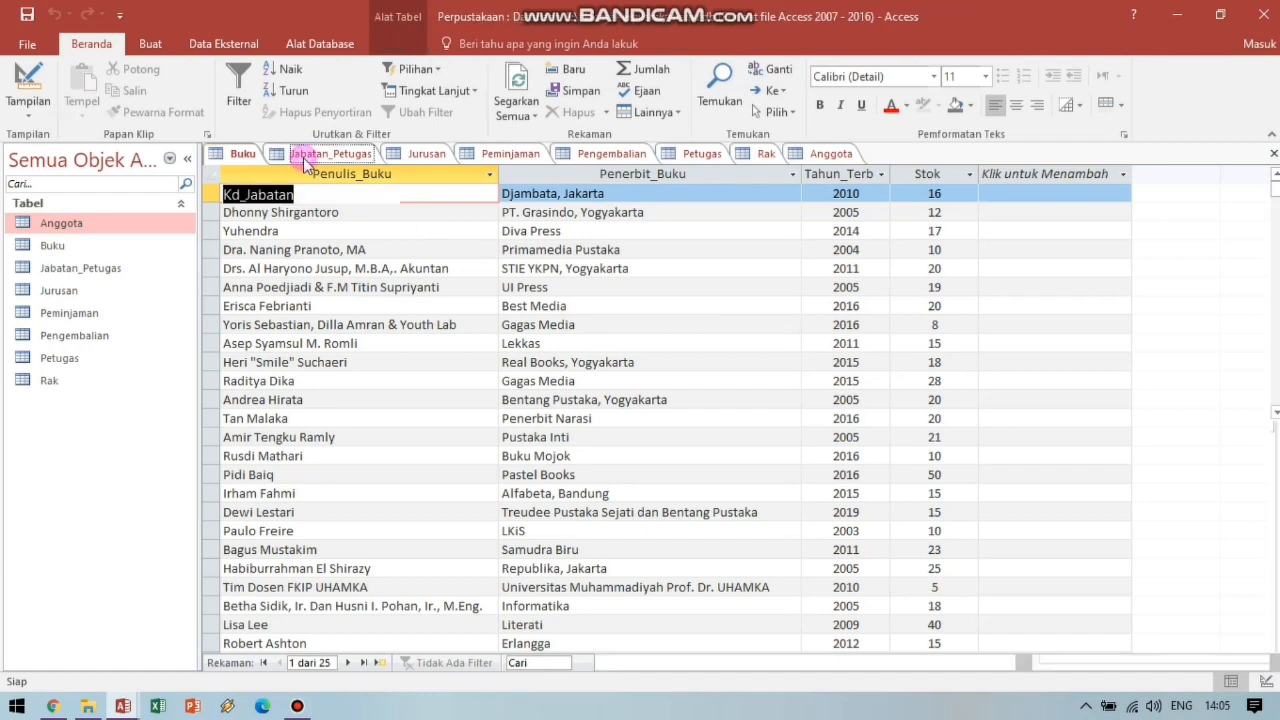
left_click(40, 120)
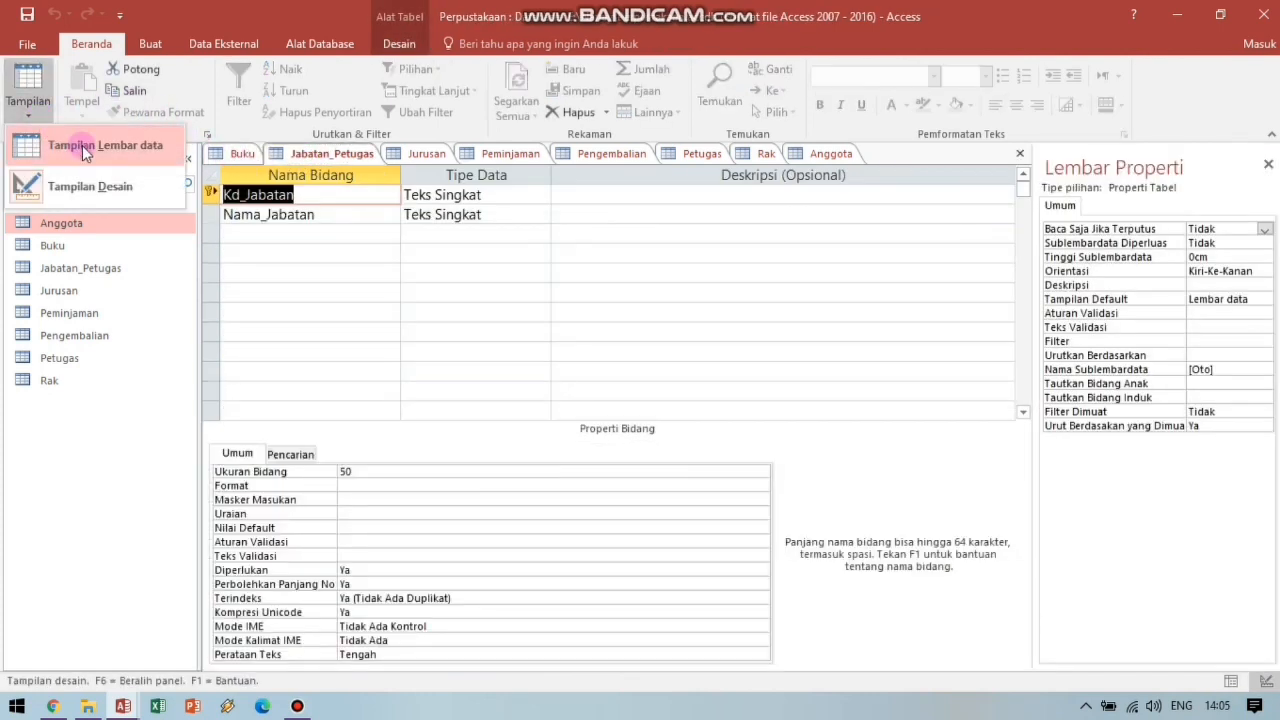
left_click(46, 137)
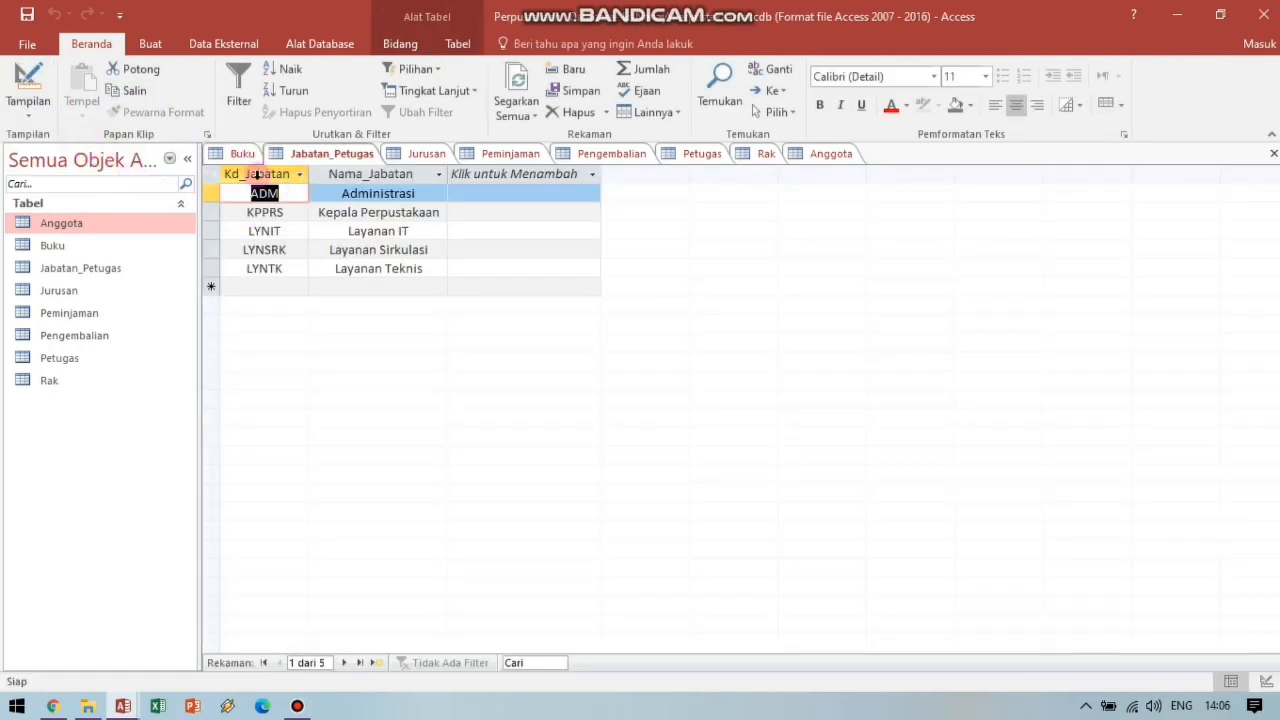
Display the records of the Jurusan and Peminjaman tables in datasheet view.
left_click(427, 154)
left_click(36, 121)
left_click(86, 136)
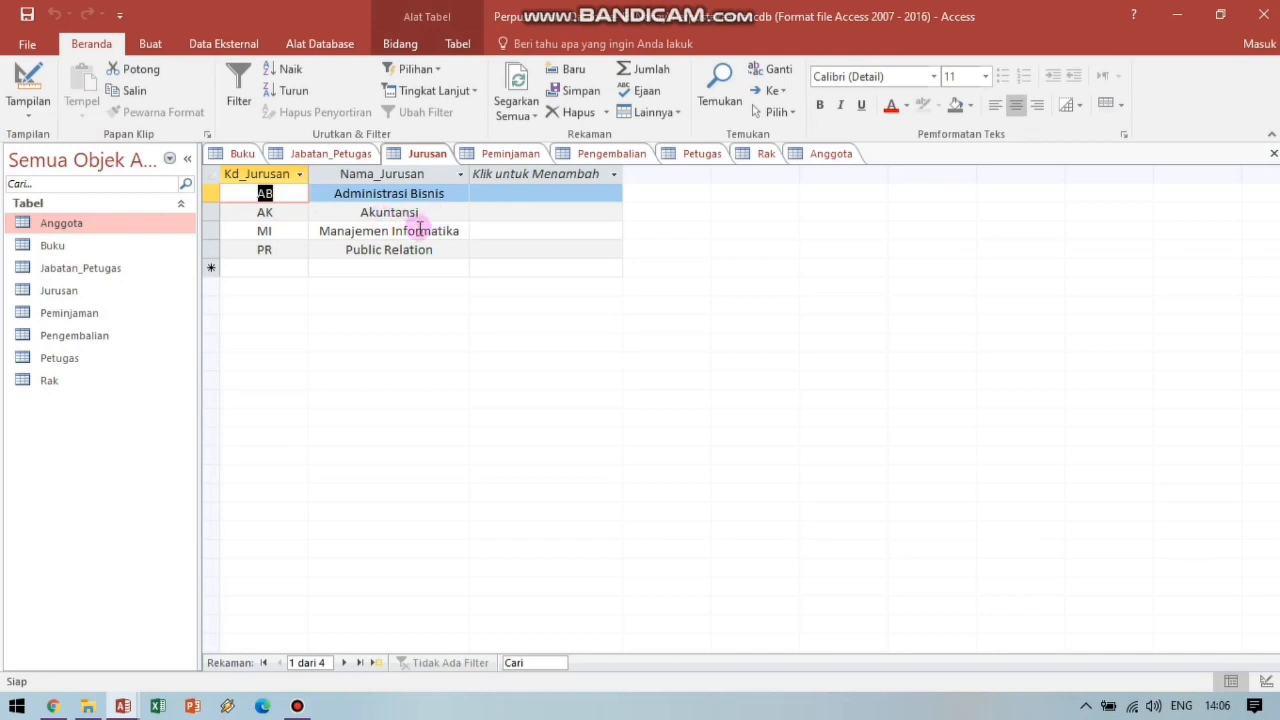
left_click(530, 158)
left_click(26, 110)
left_click(60, 137)
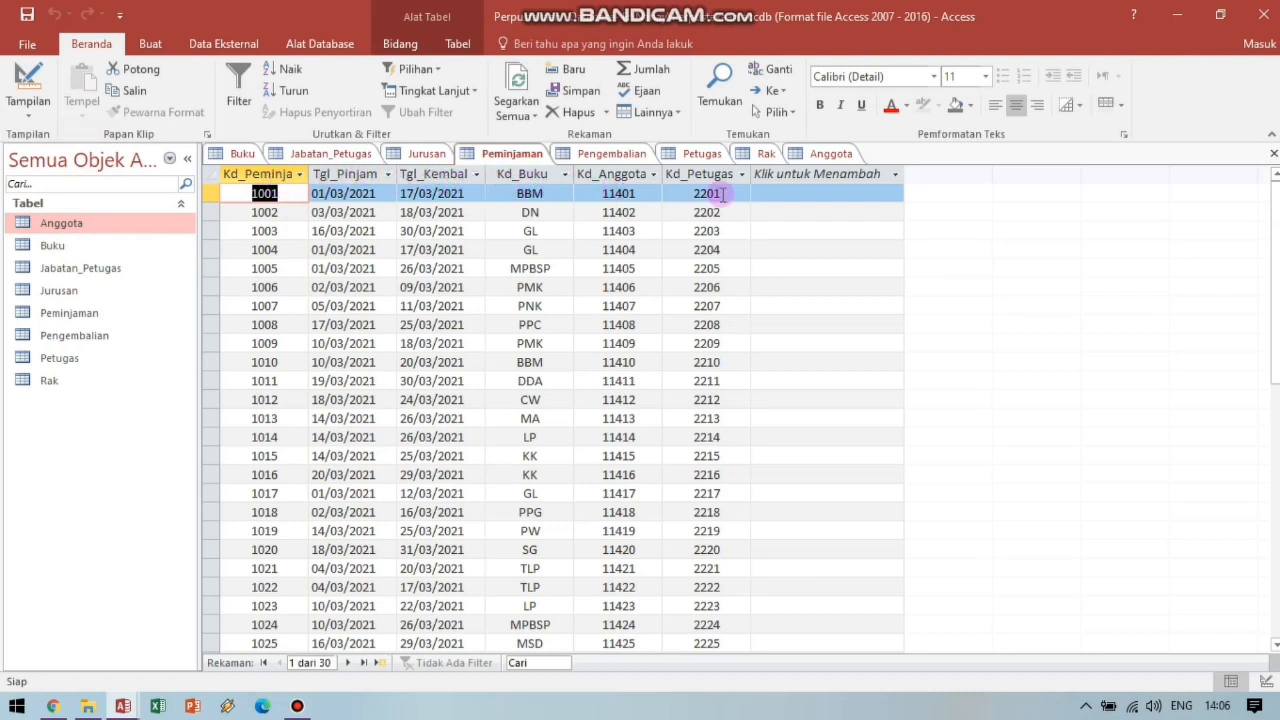
Display the records of the Pengembalian and Petugas tables in datasheet view.
left_click(632, 162)
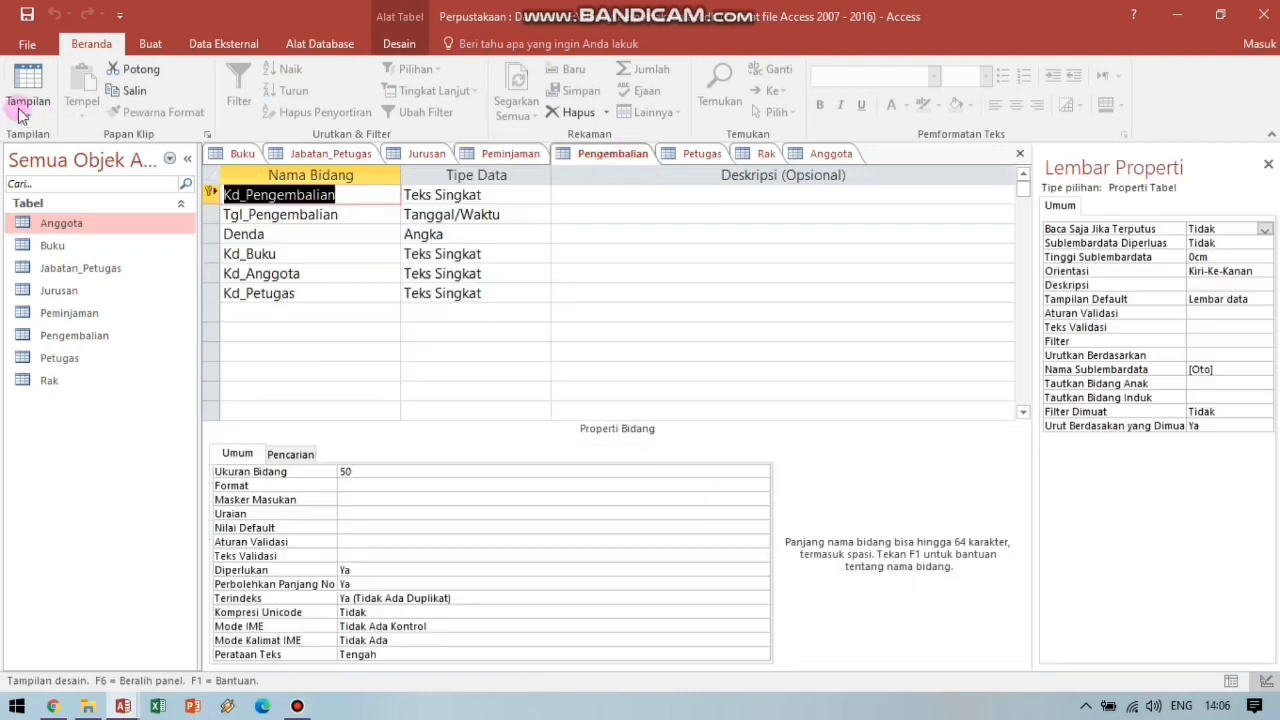
left_click(28, 100)
left_click(60, 138)
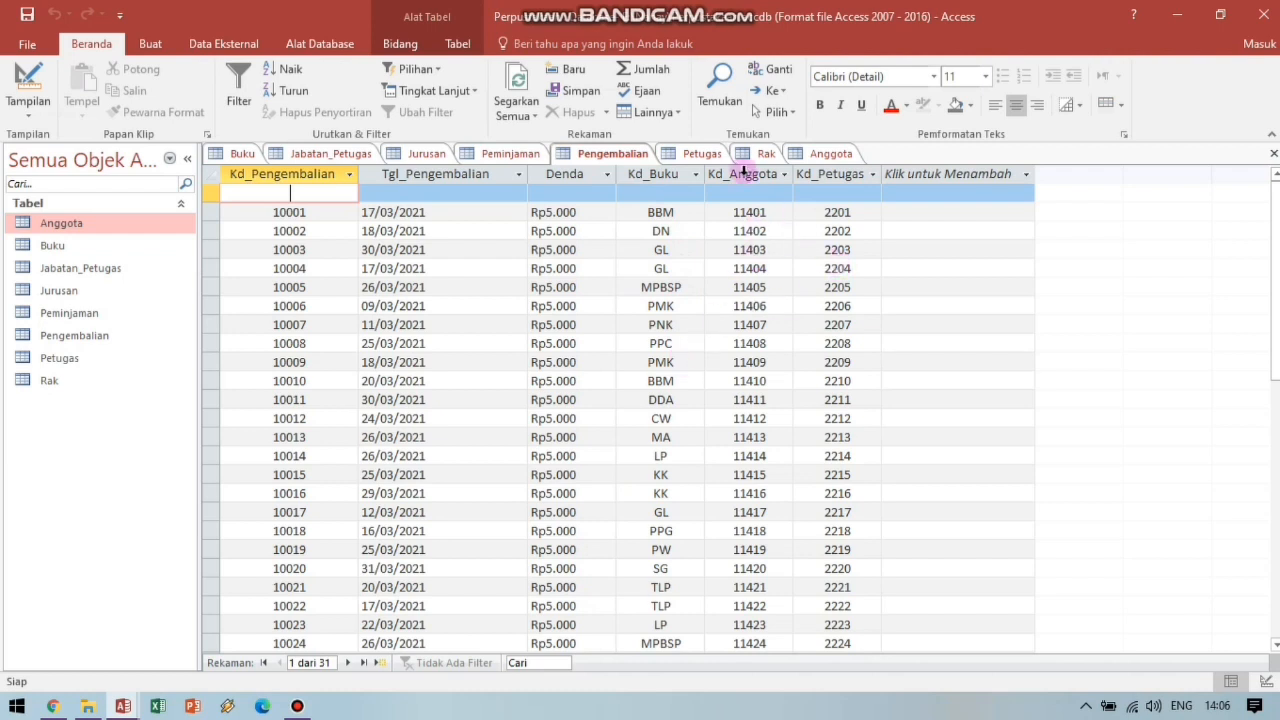
left_click(700, 153)
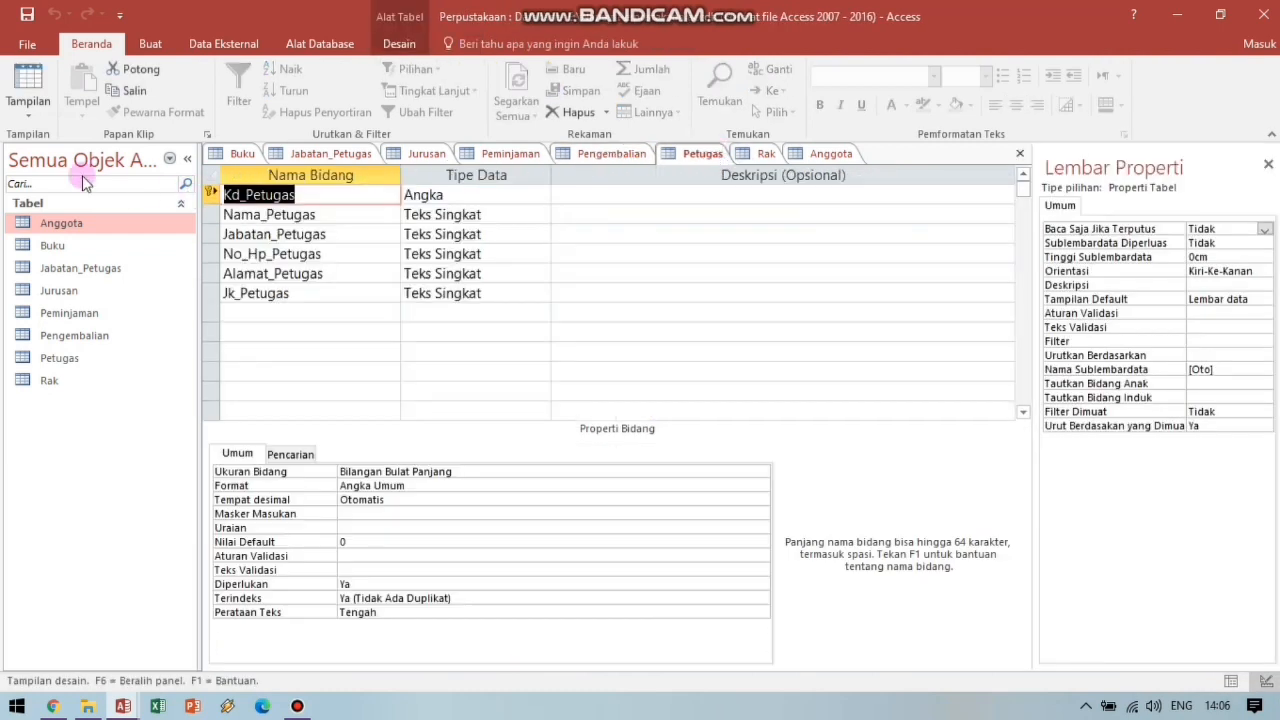
left_click(30, 108)
left_click(64, 136)
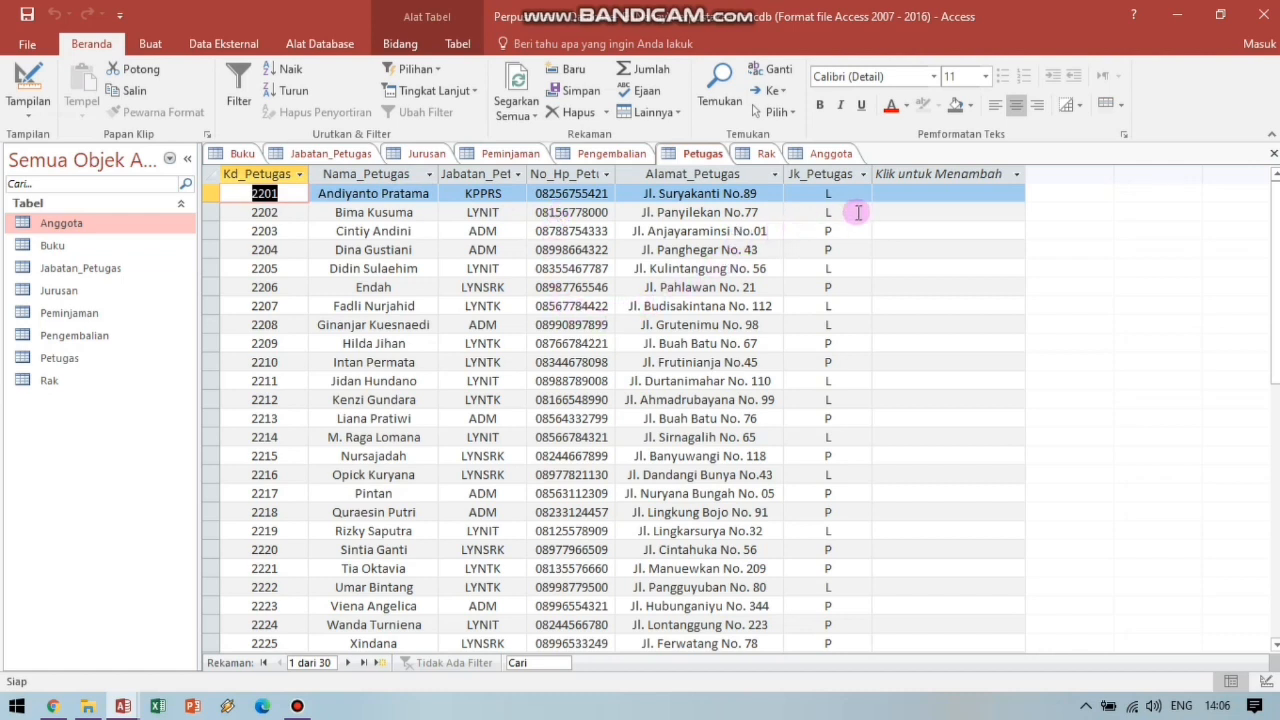
Display the Rak table in datasheet view and look through its rack and book code records.
left_click(764, 158)
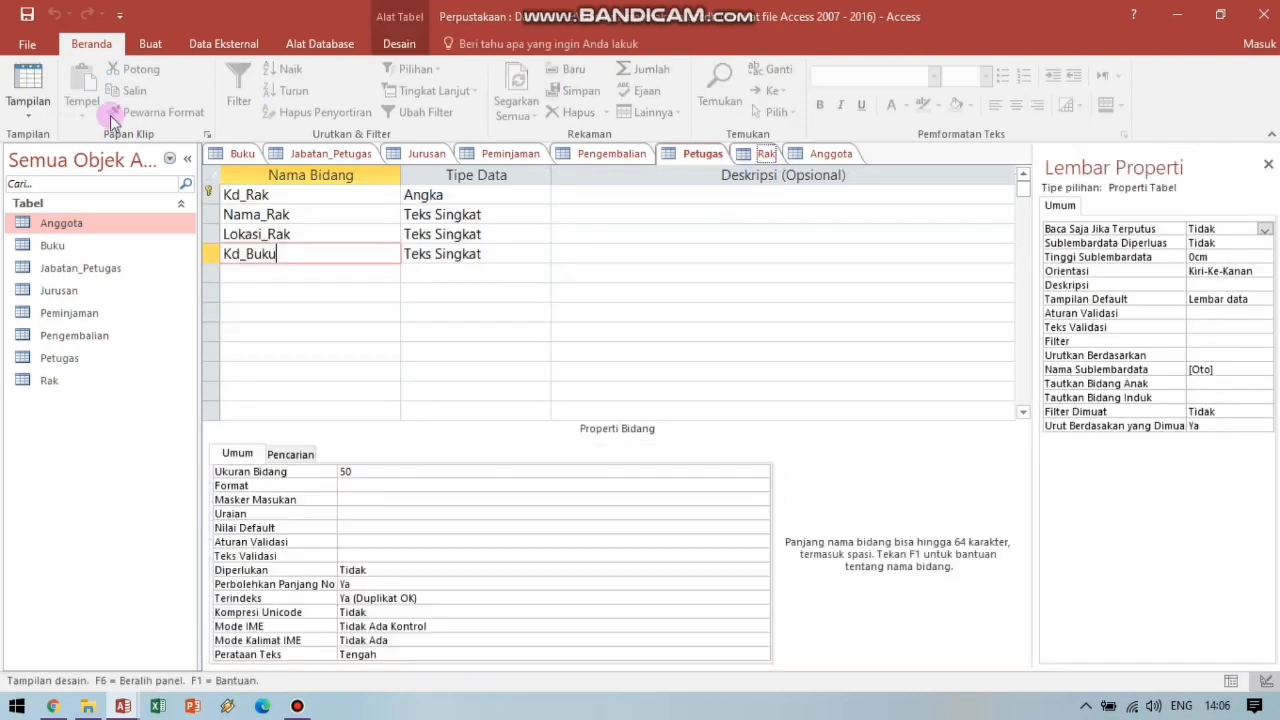
left_click(28, 112)
left_click(88, 143)
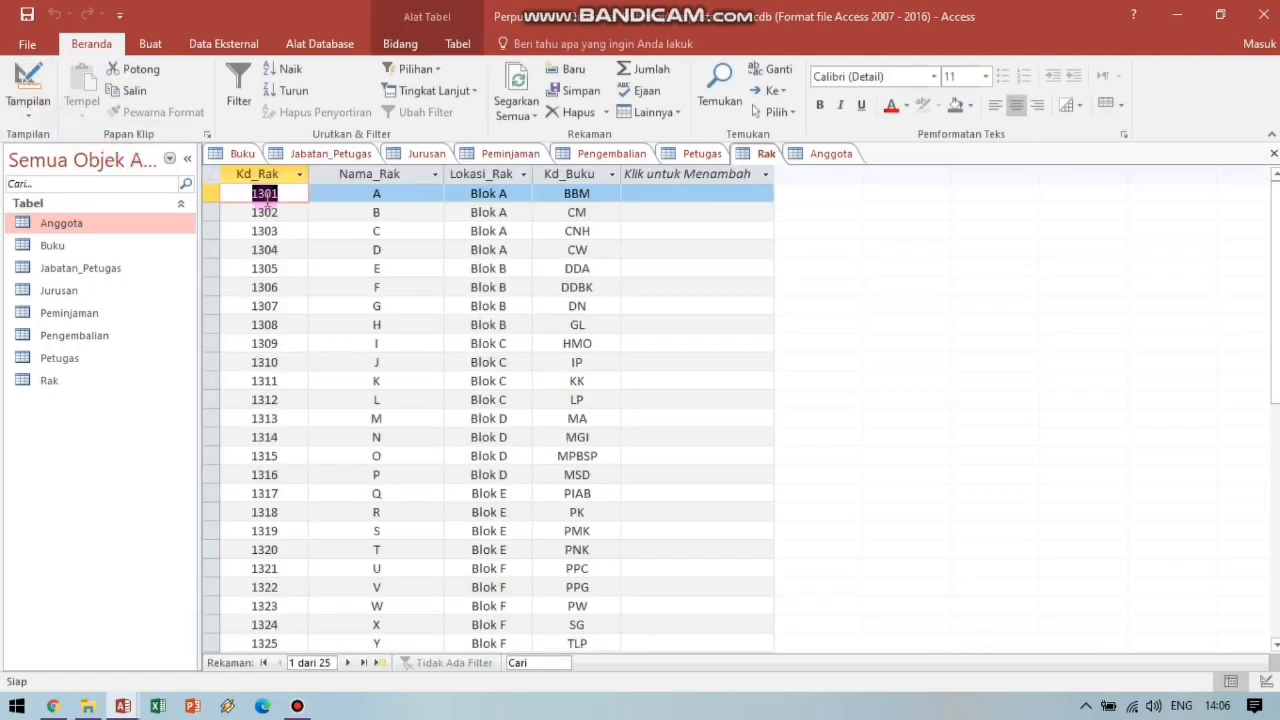
scroll(300, 380, "down", 1)
scroll(400, 380, "up", 1)
scroll(410, 330, "down", 4)
scroll(484, 300, "up", 4)
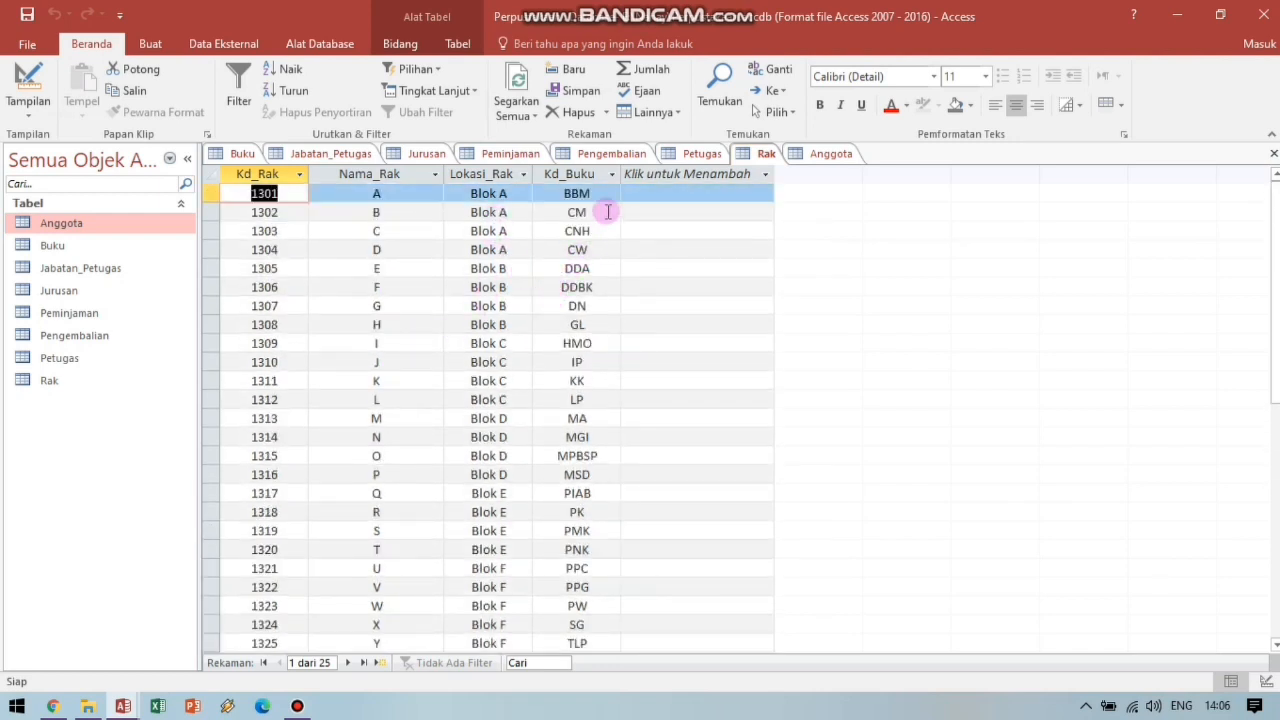
scroll(606, 566, "down", 2)
scroll(606, 571, "up", 2)
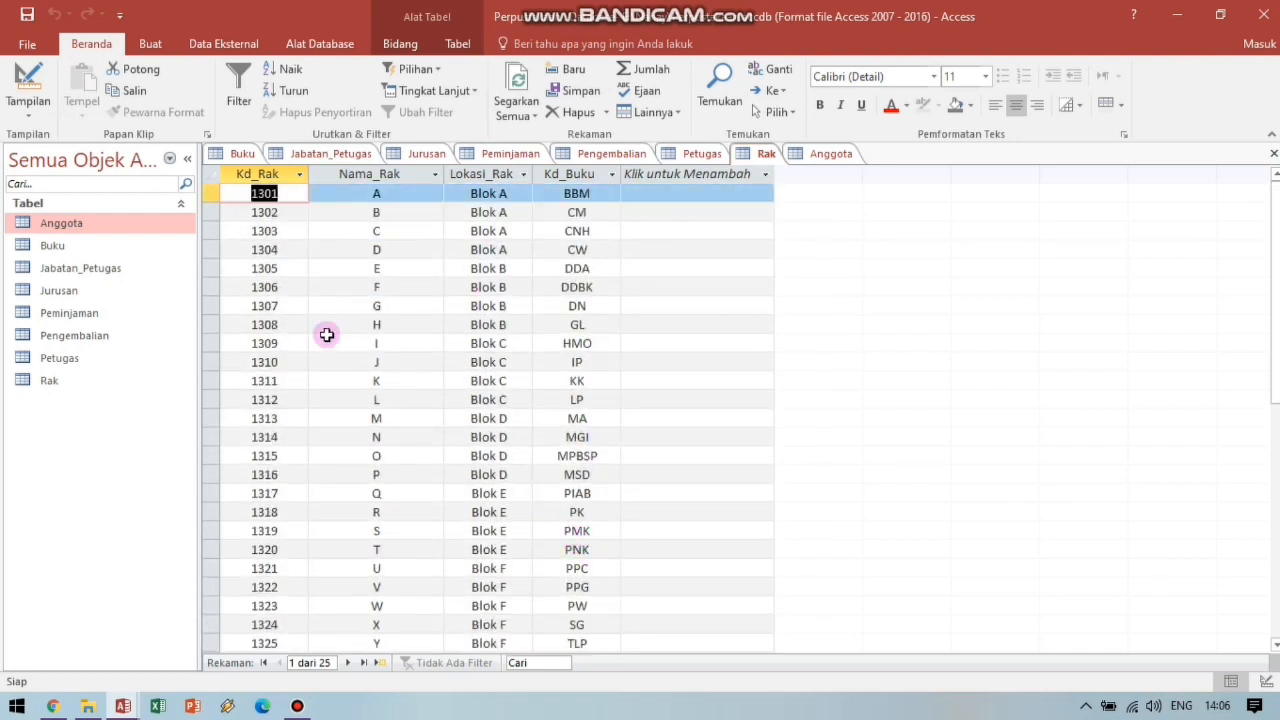
Save the open Buku, Jabatan_Petugas, Jurusan and Peminjaman tables one after another.
left_click(235, 155)
right_click(236, 156)
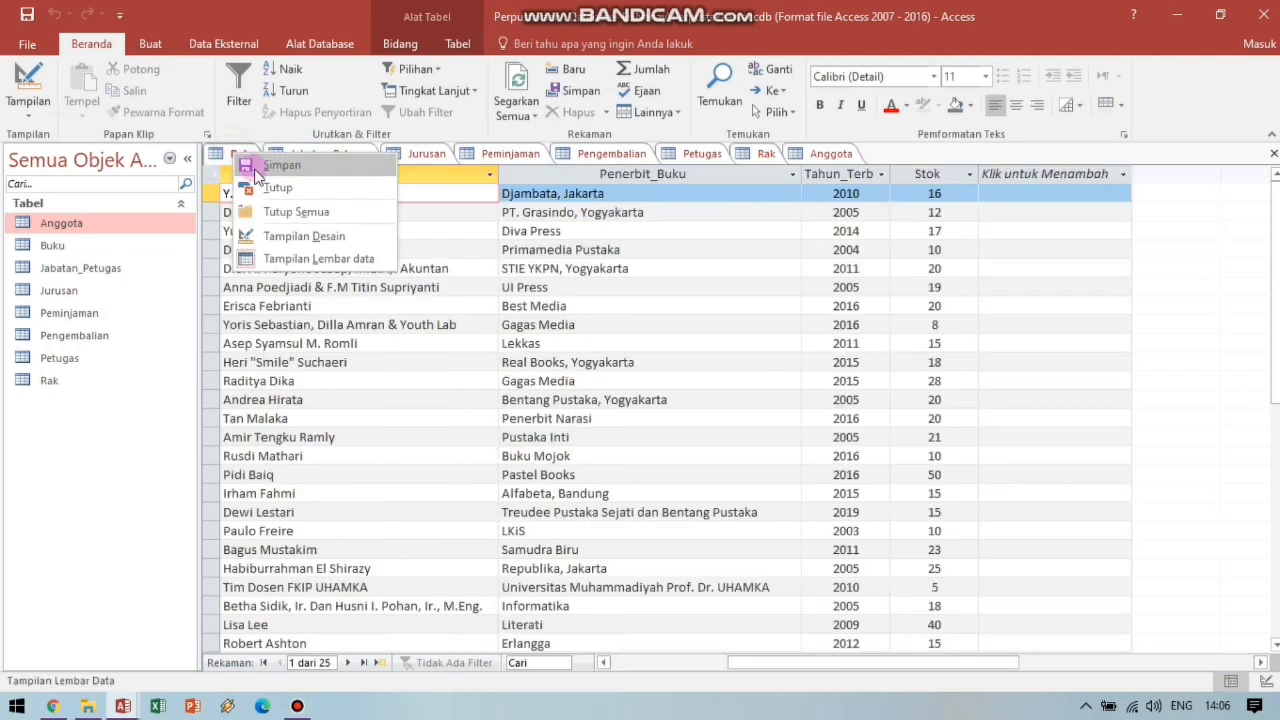
left_click(238, 158)
right_click(238, 158)
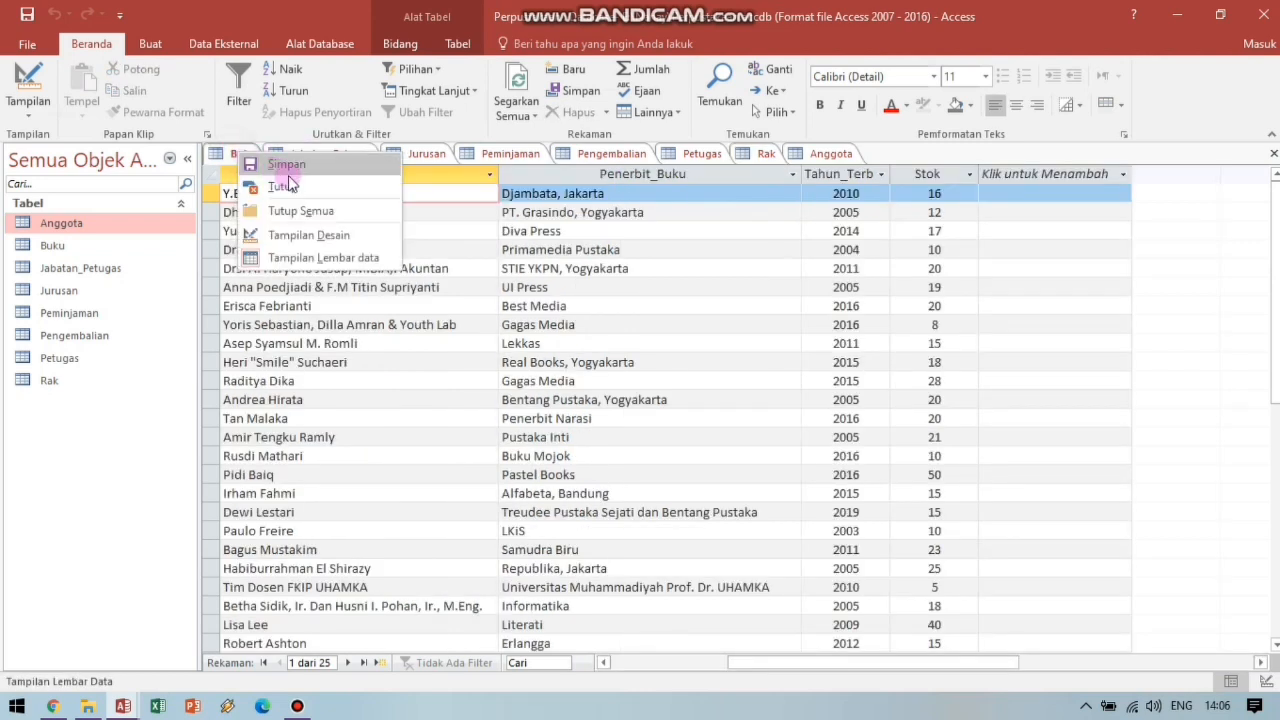
left_click(306, 156)
right_click(313, 155)
left_click(320, 153)
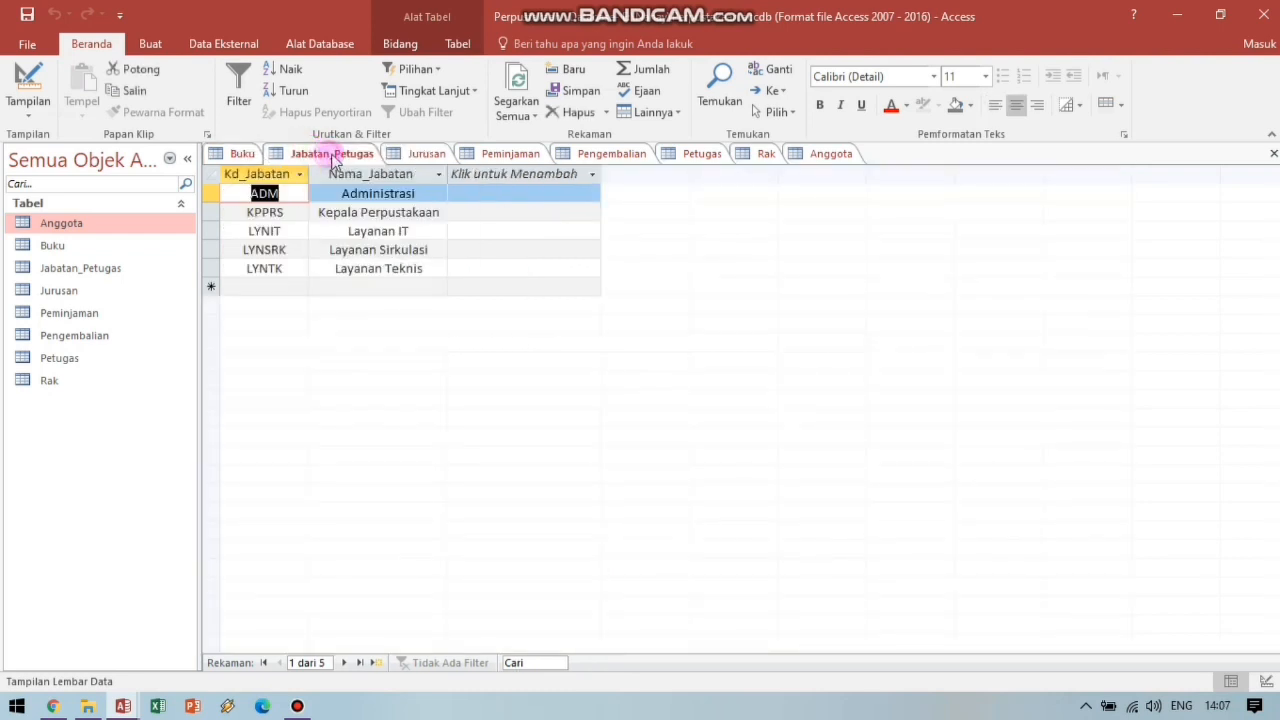
left_click(425, 153)
right_click(445, 157)
left_click(460, 165)
right_click(486, 154)
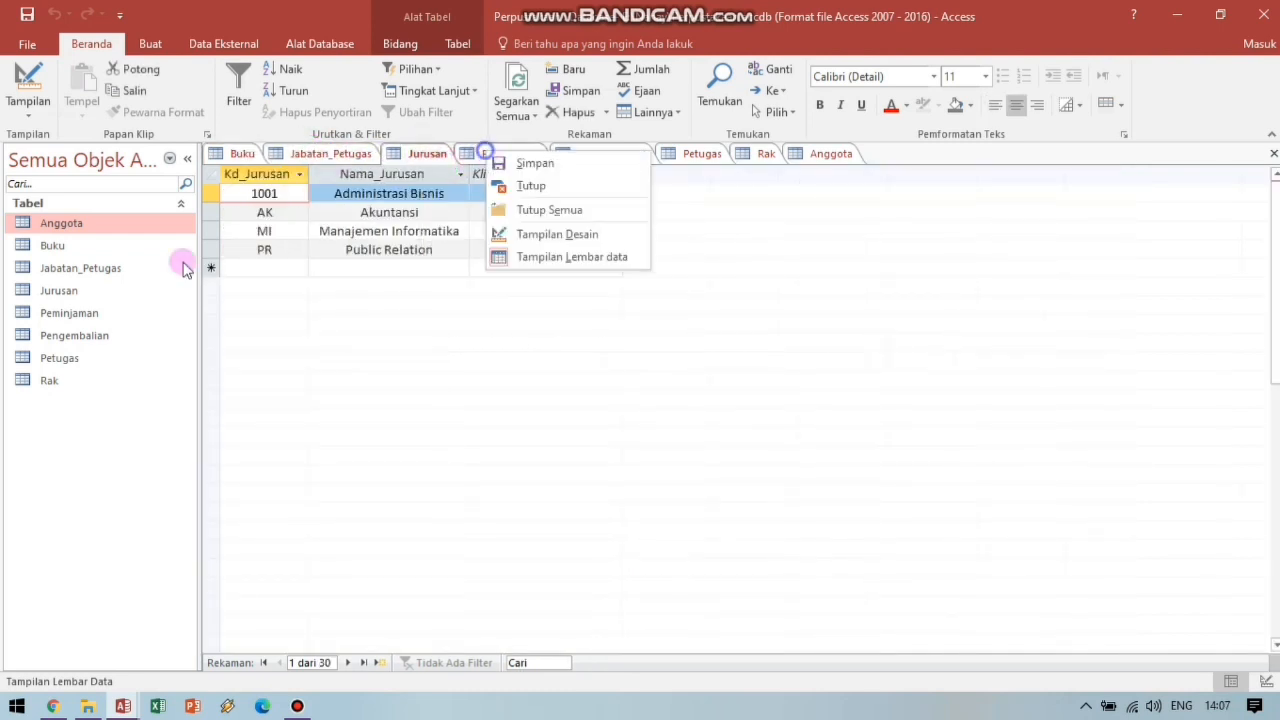
left_click(524, 155)
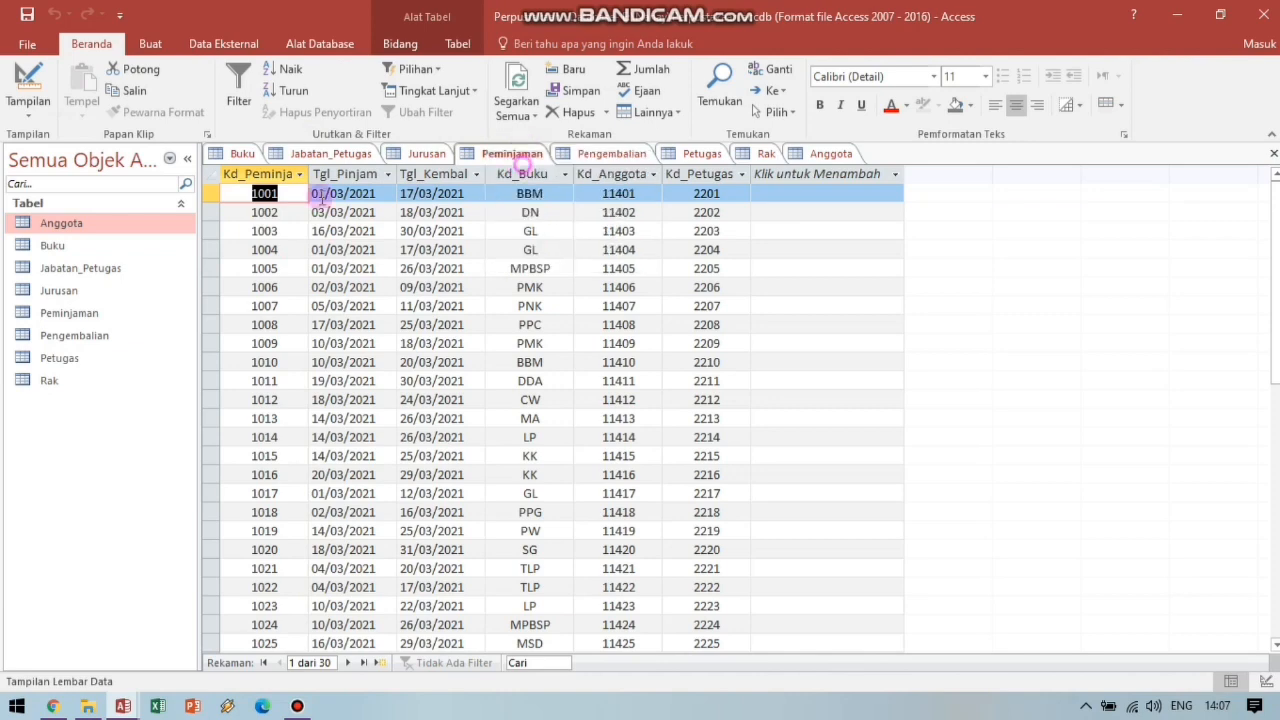
Save the open Pengembalian, Petugas, Rak and Anggota tables one after another.
right_click(604, 155)
left_click(660, 157)
right_click(700, 155)
left_click(712, 170)
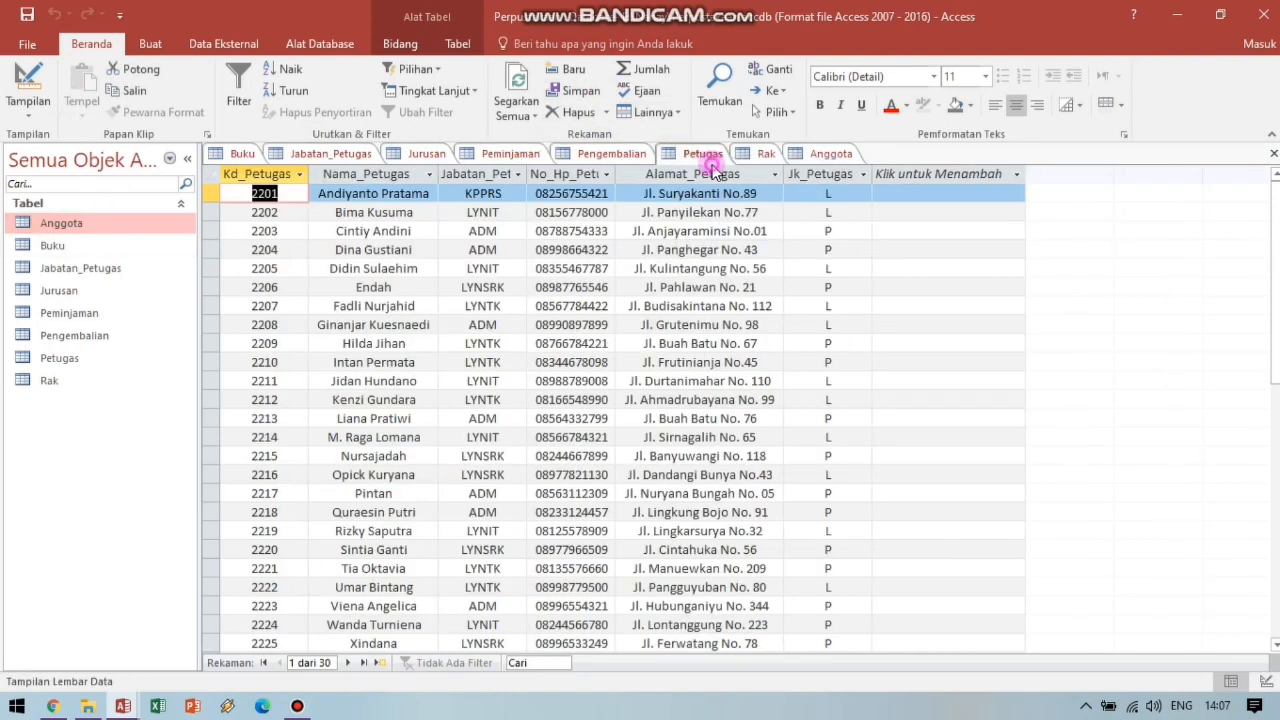
right_click(762, 156)
left_click(825, 155)
right_click(834, 159)
left_click(447, 198)
Close all open tables at once.
right_click(243, 156)
left_click(292, 178)
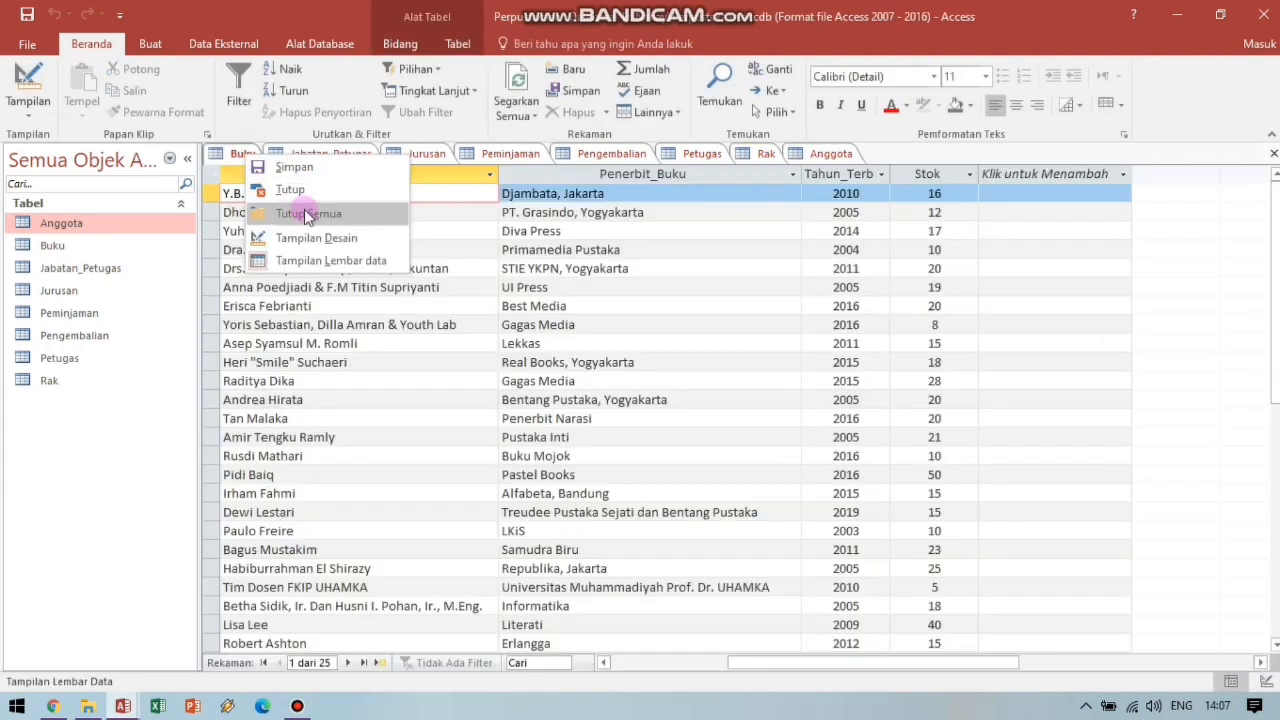
left_click(300, 209)
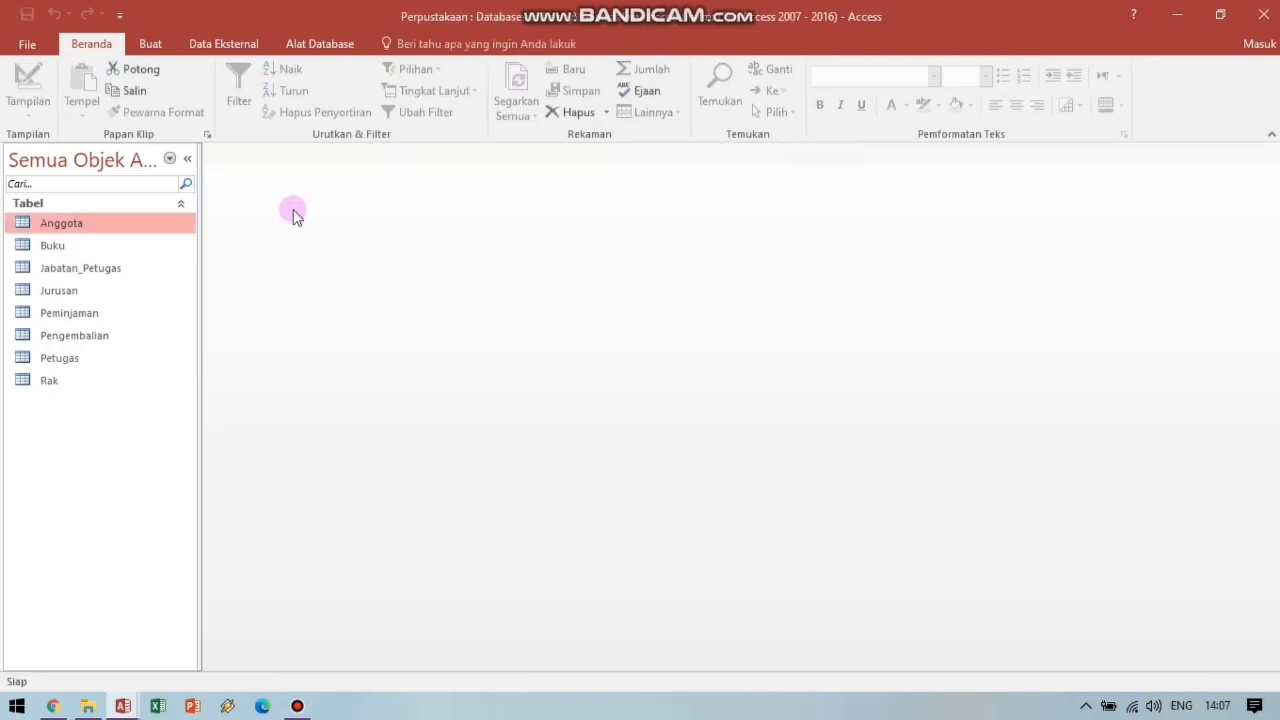
Reopen the saved tables in order from Anggota through Rak to check their records.
double_click(88, 223)
double_click(83, 247)
double_click(81, 270)
double_click(78, 290)
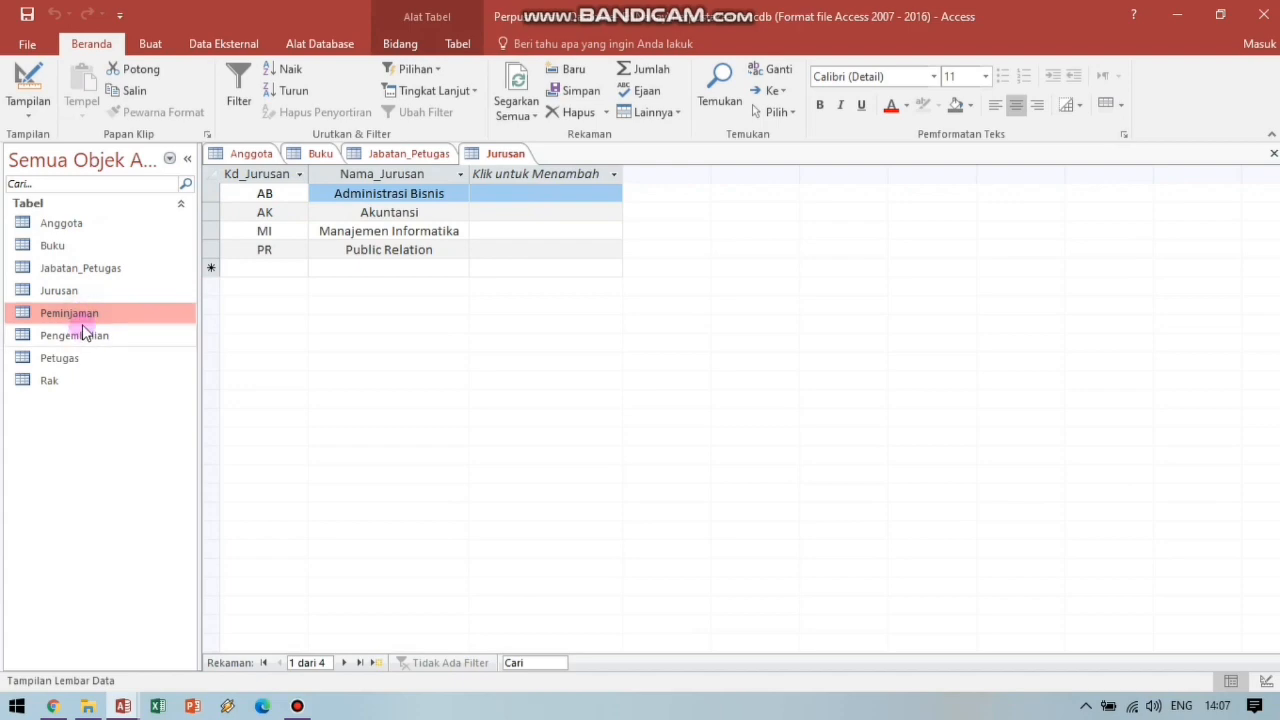
double_click(82, 316)
double_click(88, 338)
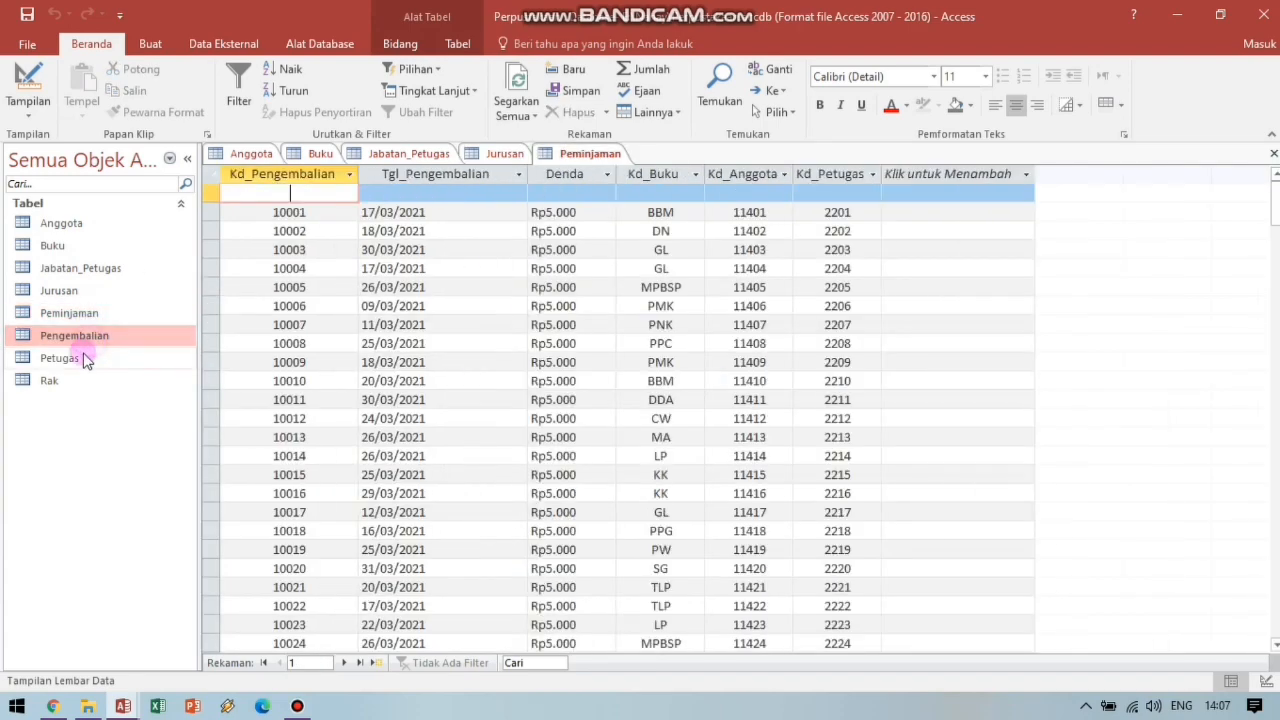
double_click(62, 358)
left_click(66, 380)
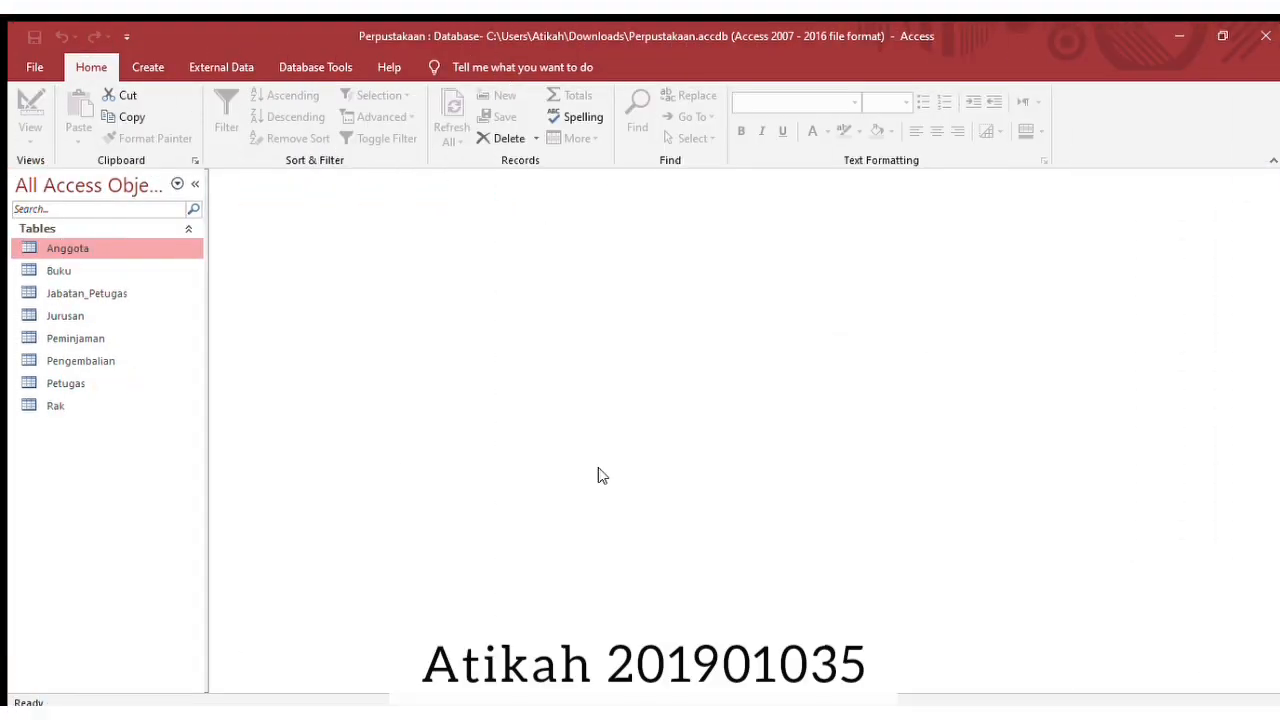
Create a design-view query with the Anggota, Buku, Jurusan, Peminjaman, Pengembalian and Petugas tables.
left_click(150, 64)
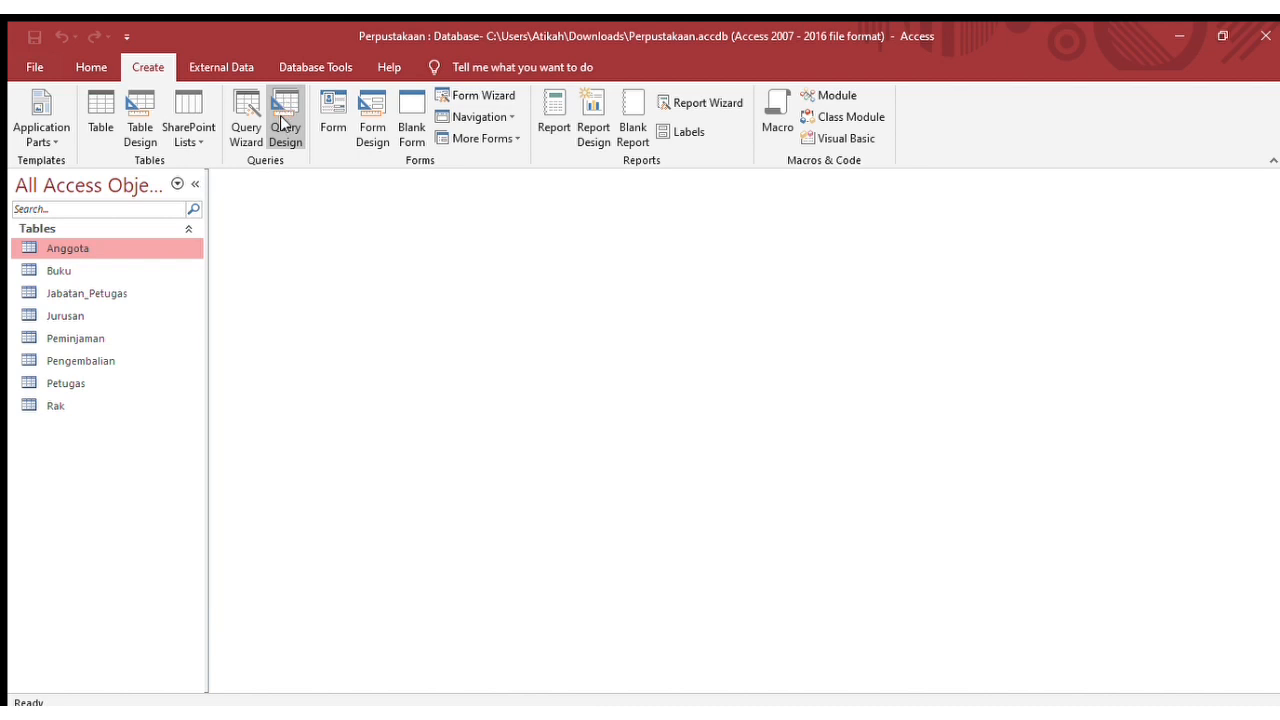
left_click(282, 120)
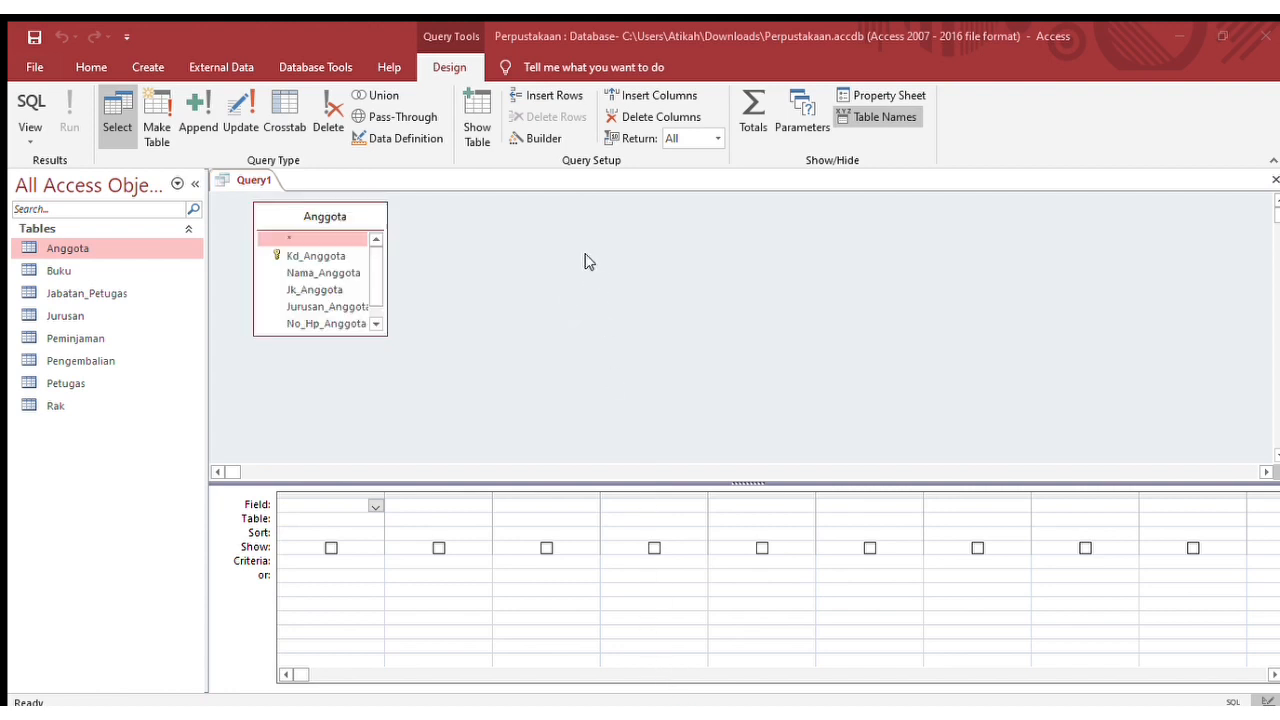
left_click(661, 684)
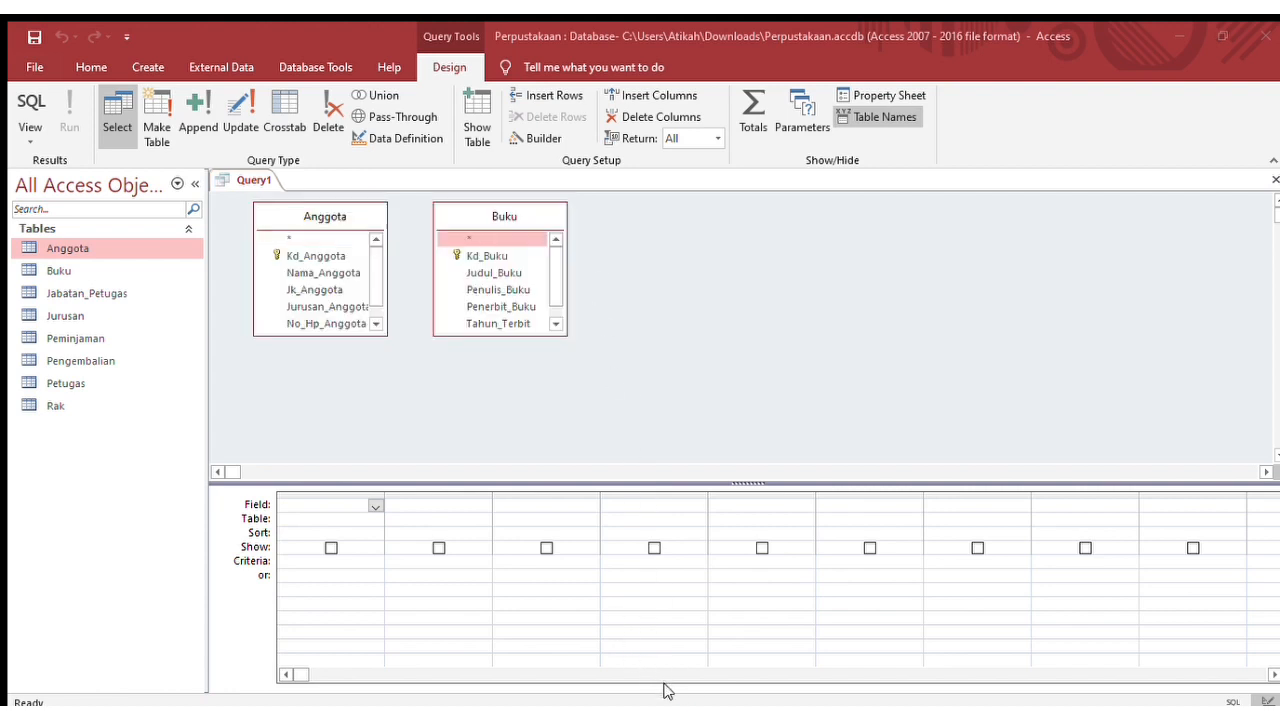
double_click(576, 336)
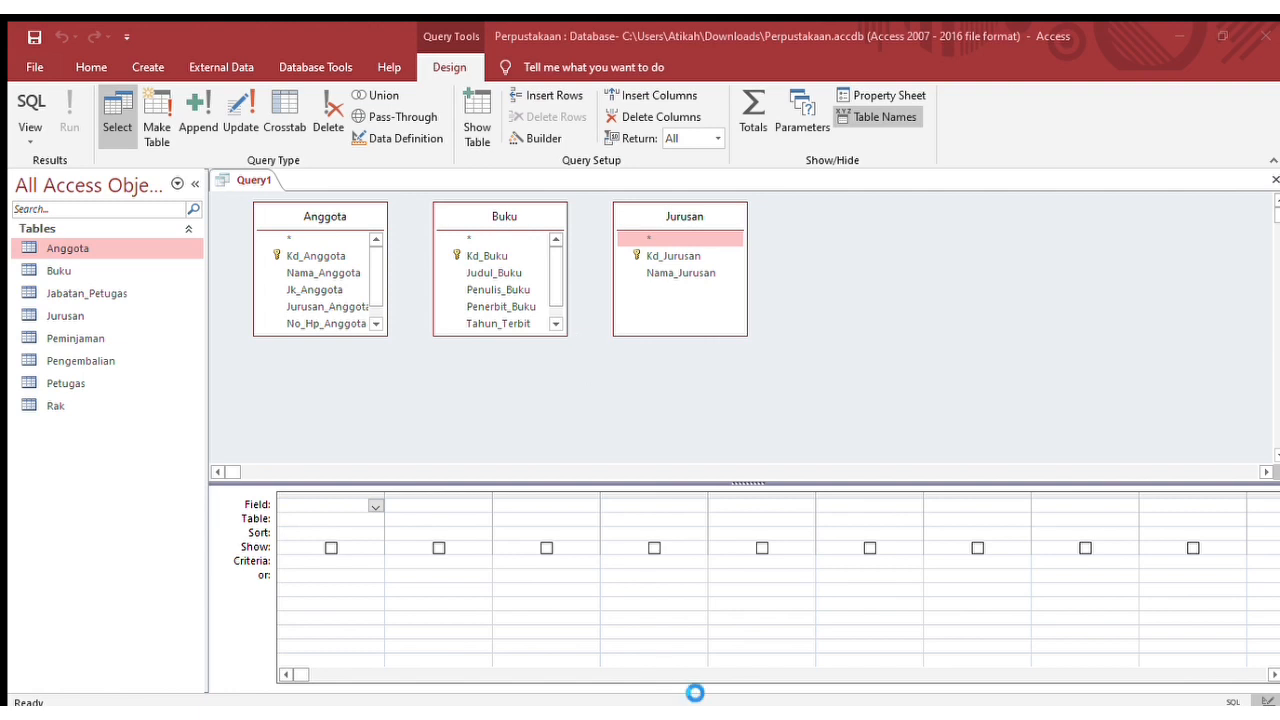
left_click(681, 679)
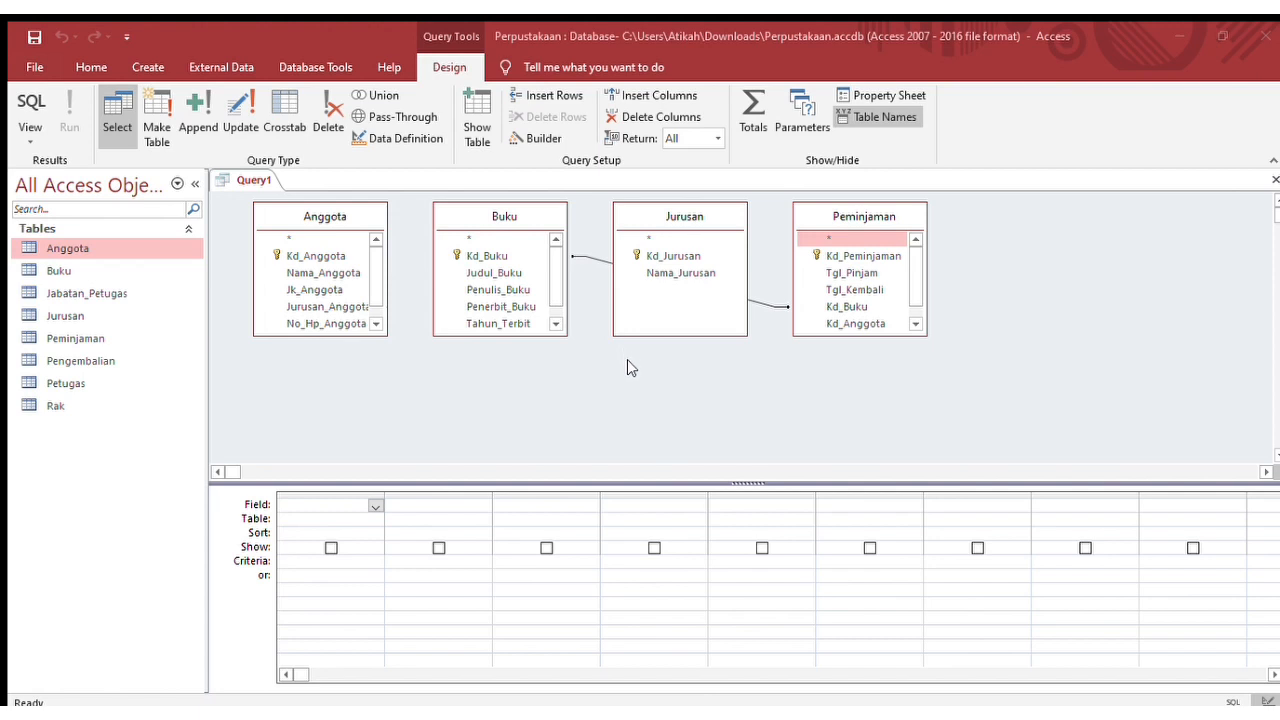
left_click(678, 687)
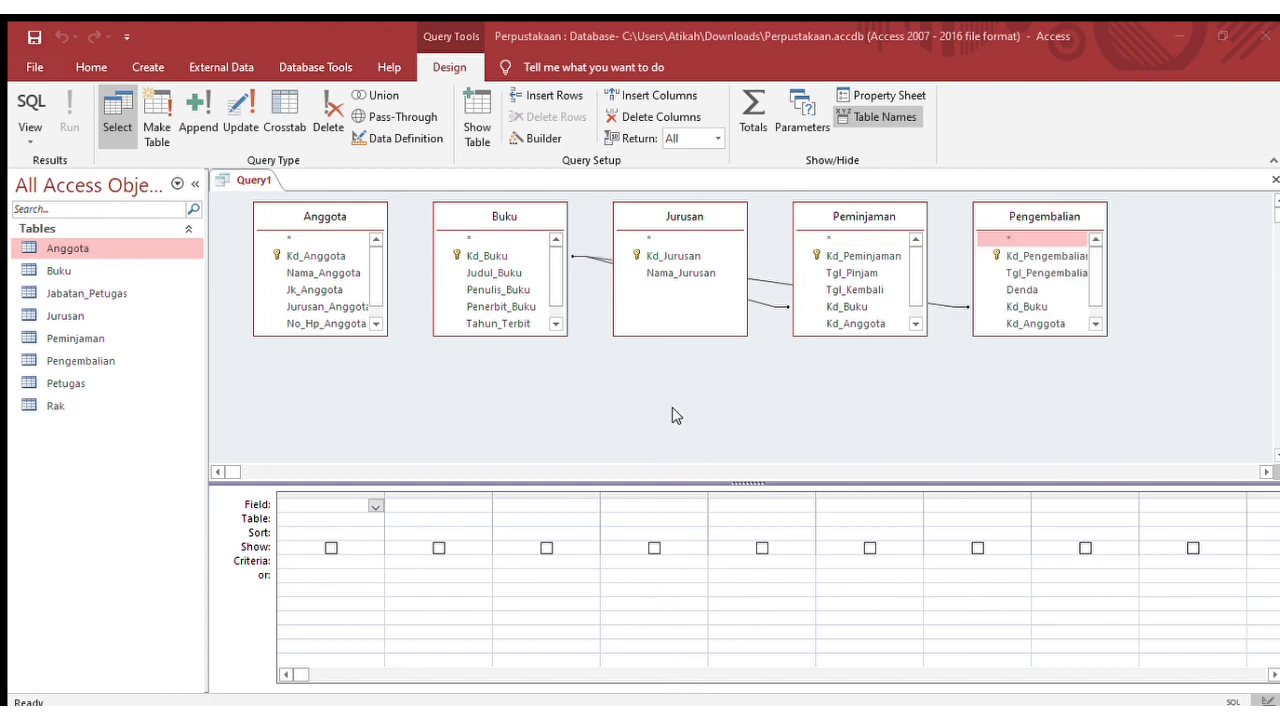
left_click(694, 686)
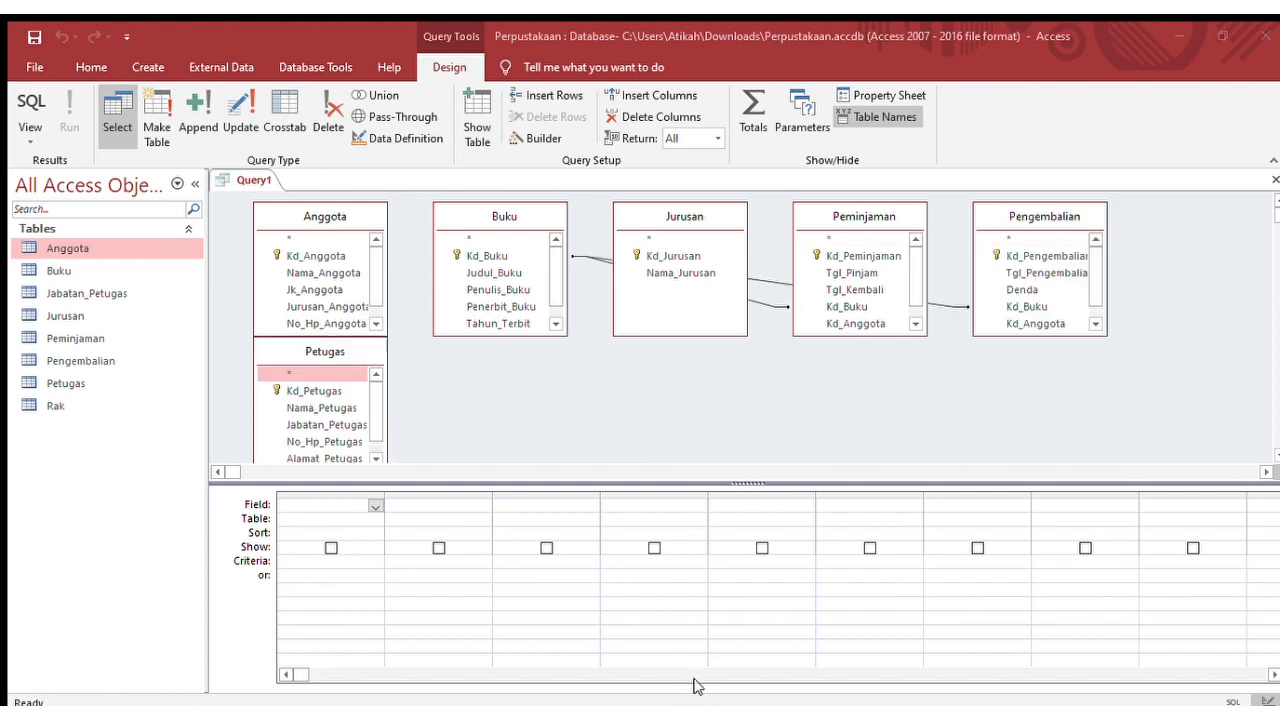
left_click(760, 240)
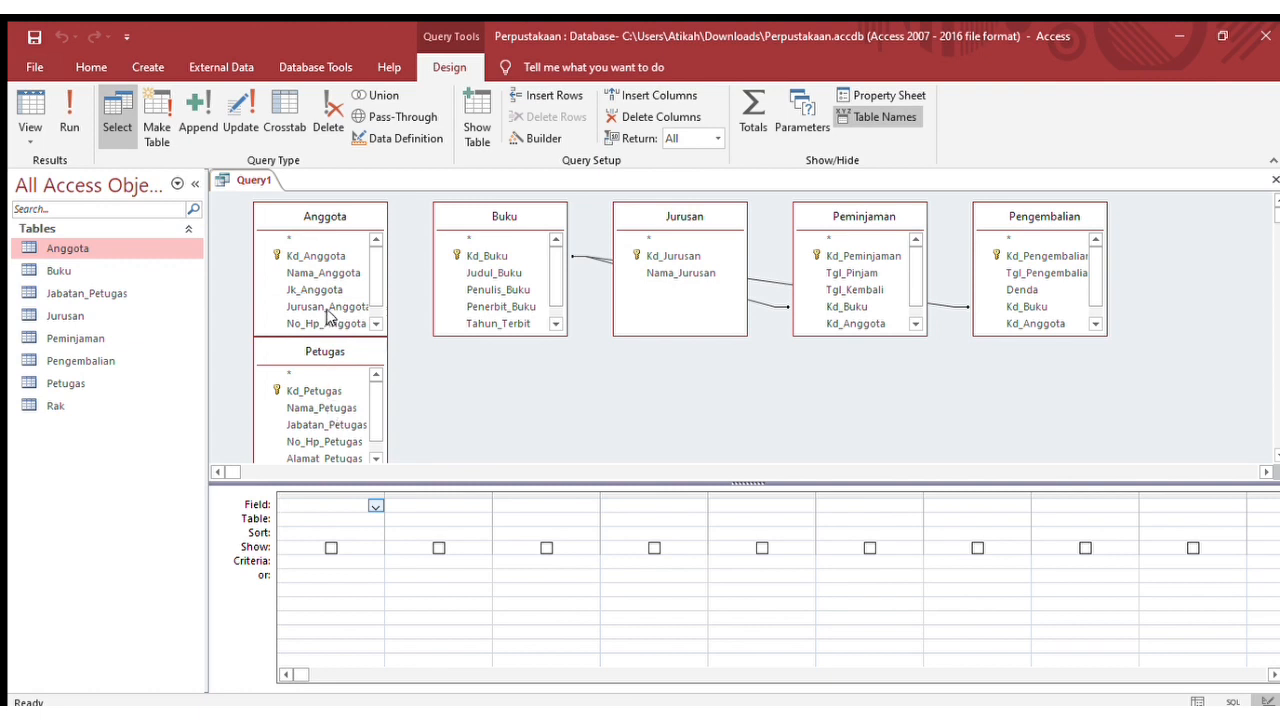
Add the Nama_Anggota, Alamat_Anggota and No_Hp_Anggota fields from the Anggota table to the query.
double_click(324, 274)
left_click(411, 507)
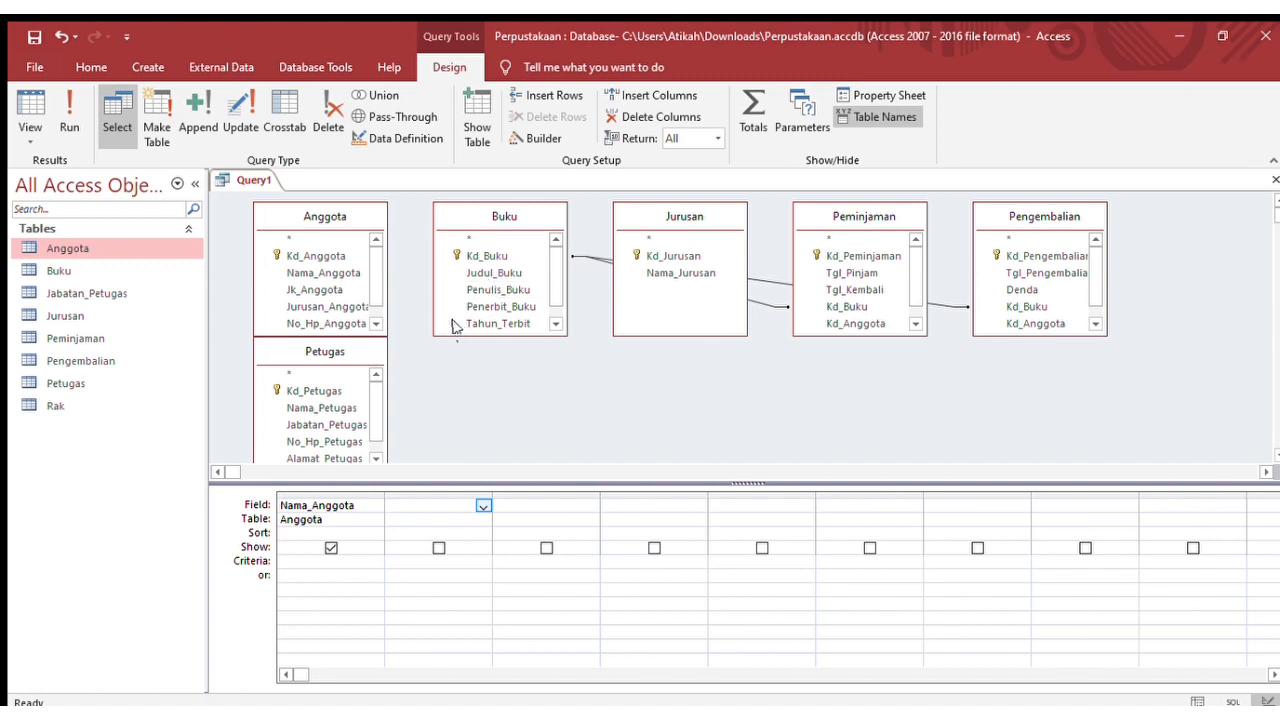
left_click(463, 374)
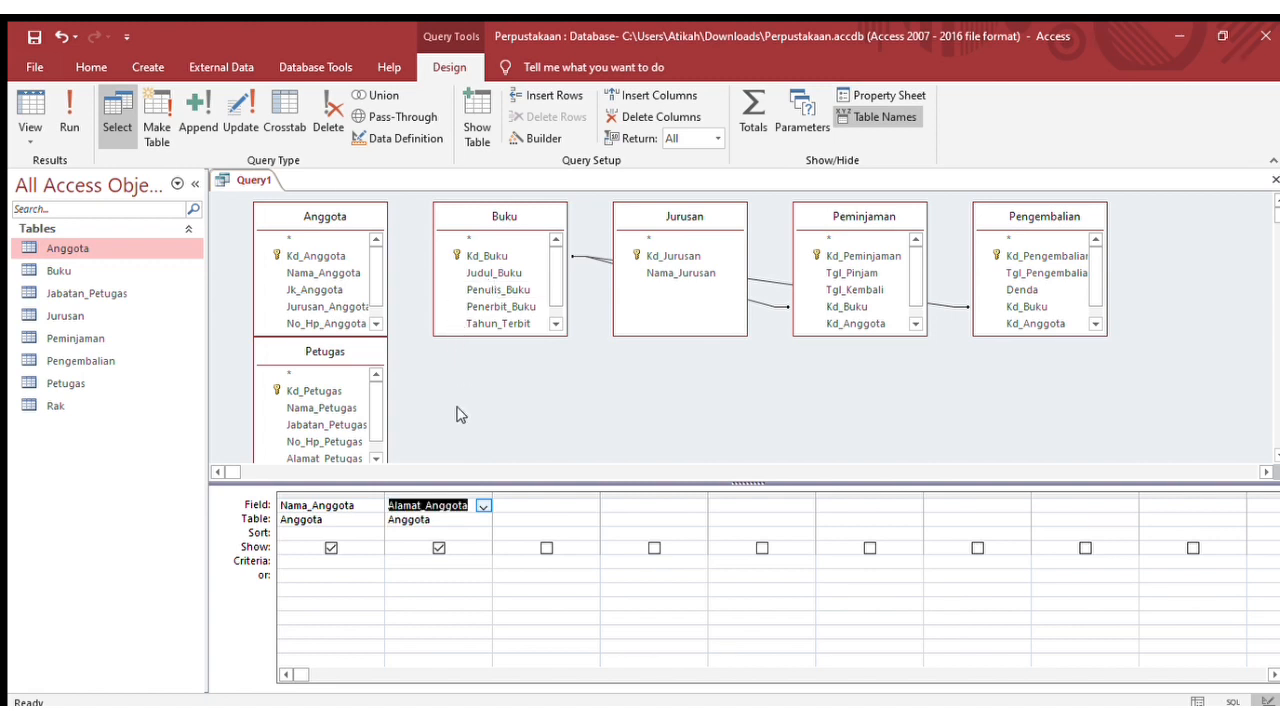
left_click(524, 507)
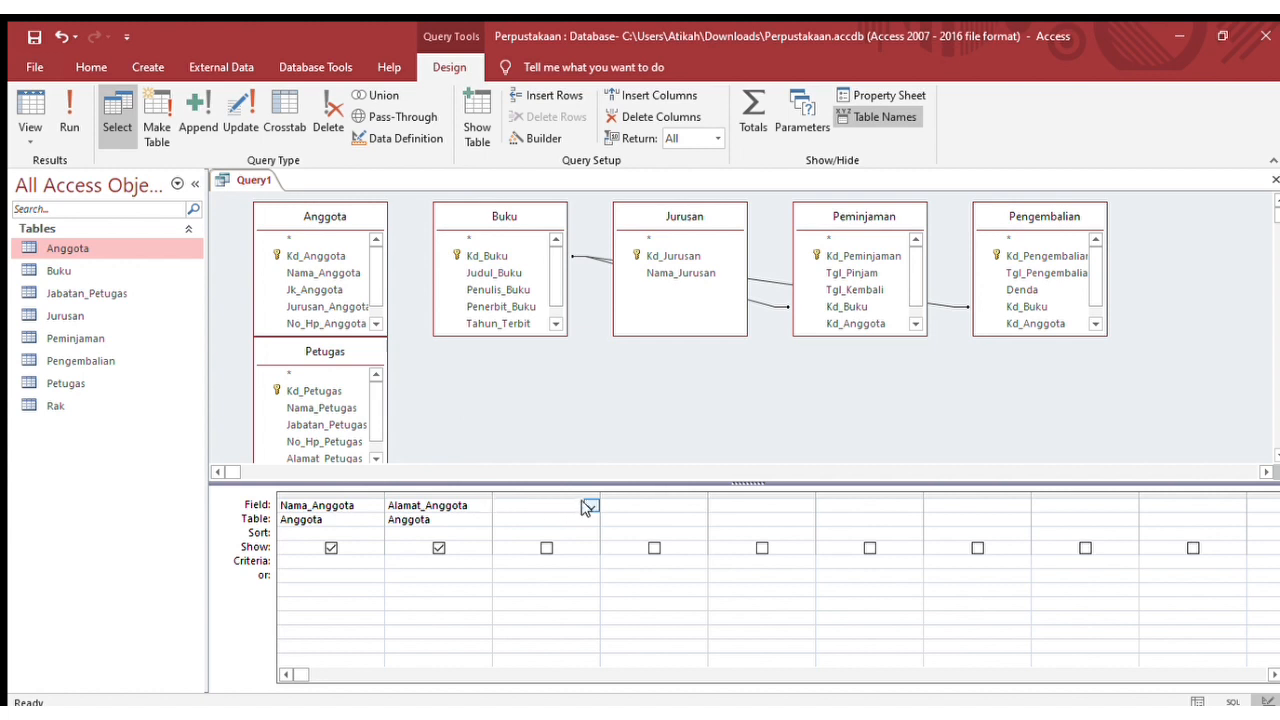
left_click(560, 355)
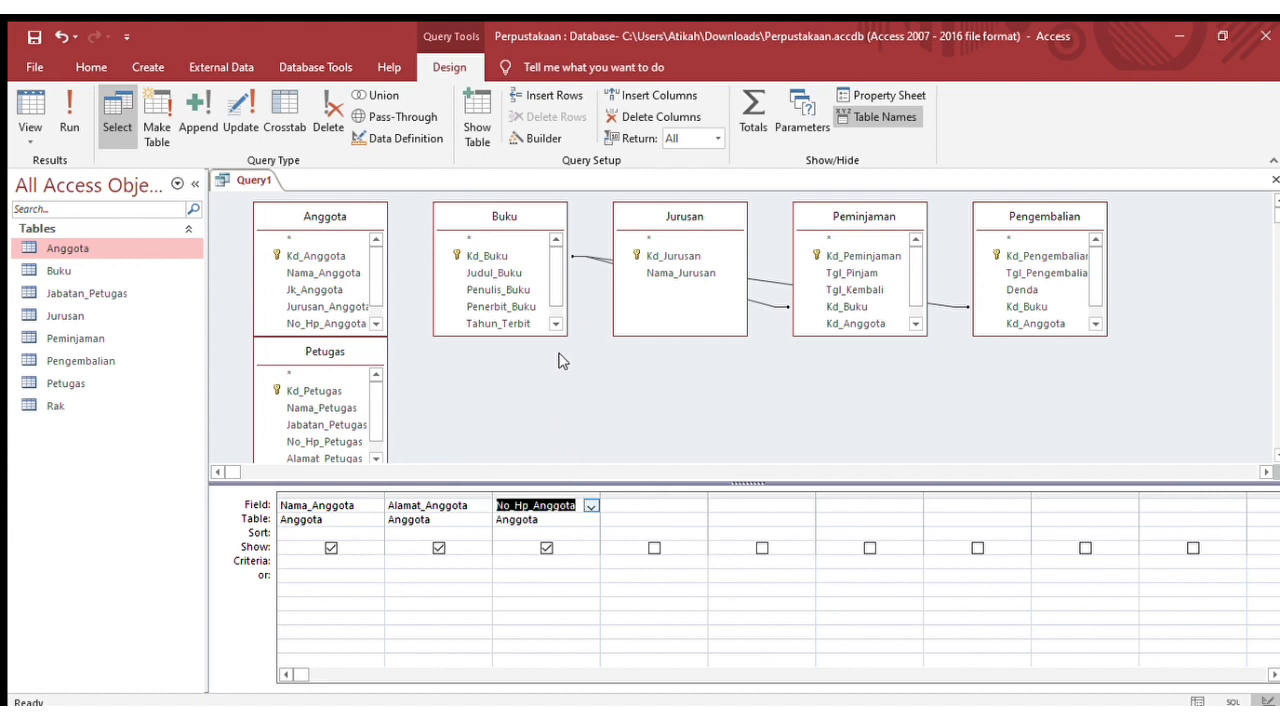
Add the Judul_Buku and Penerbit_Buku fields from the Buku table to the next two query columns.
left_click(634, 509)
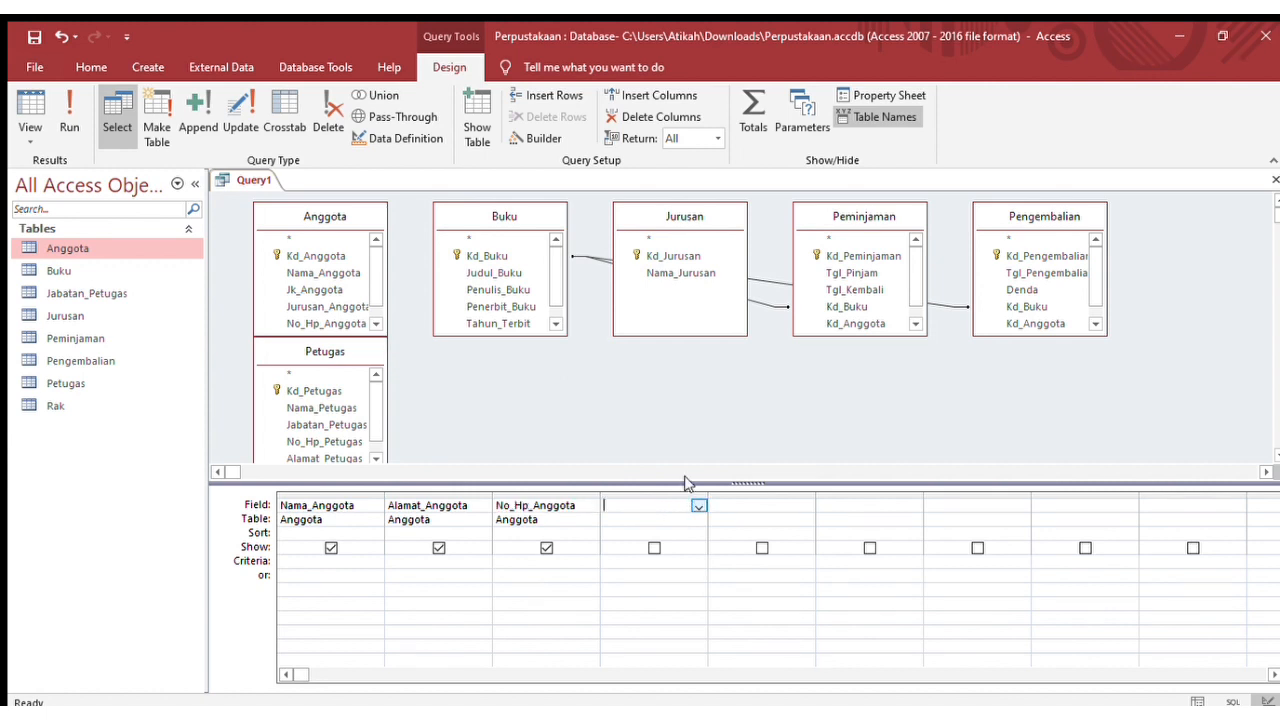
left_click(663, 411)
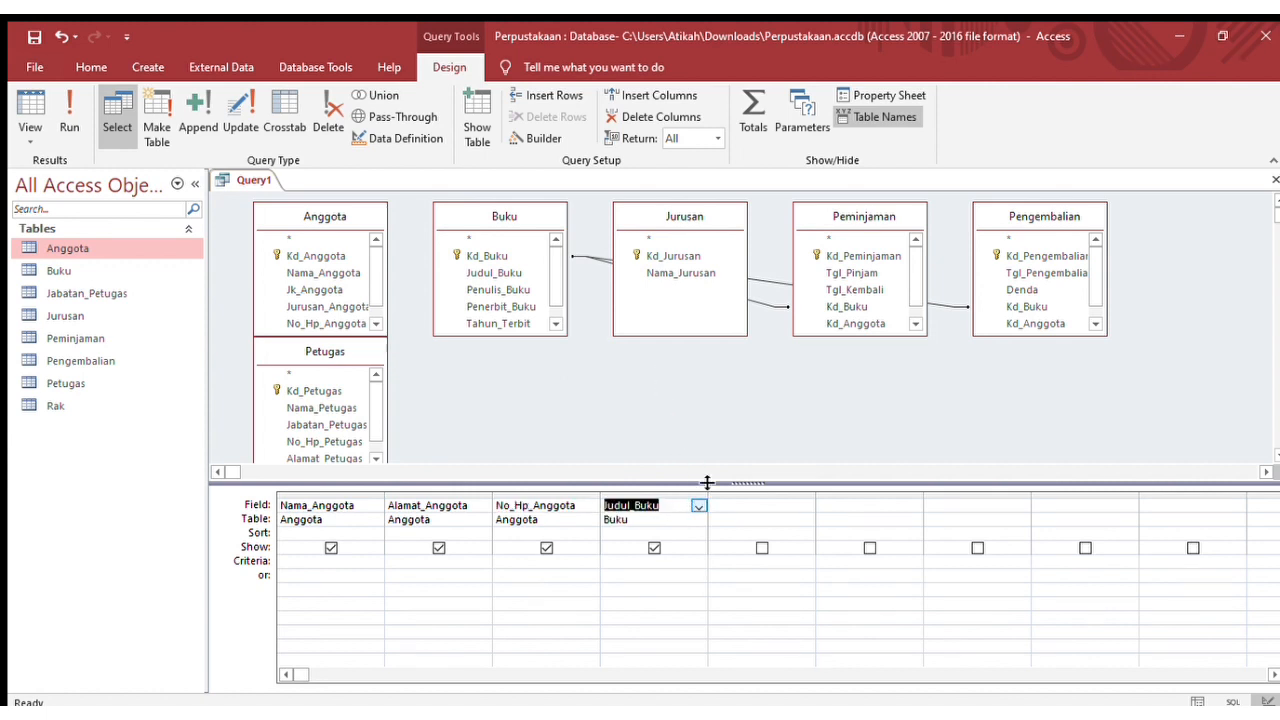
left_click(743, 504)
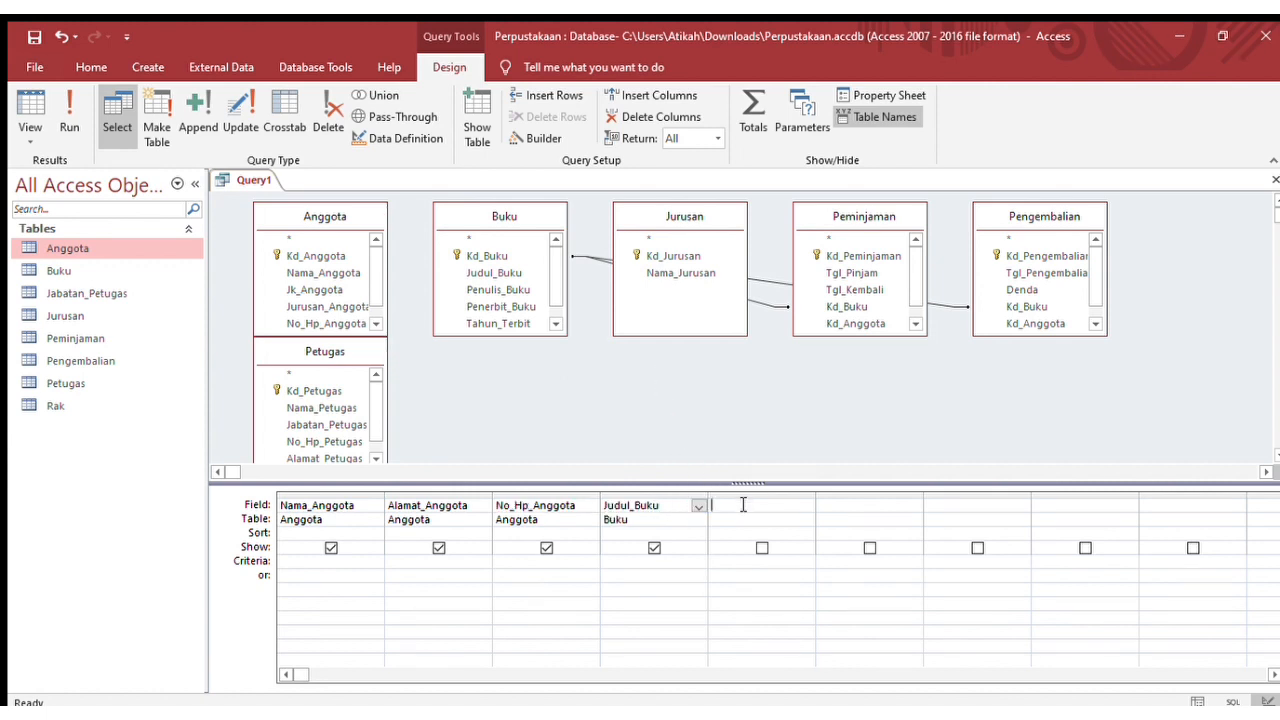
left_click(804, 503)
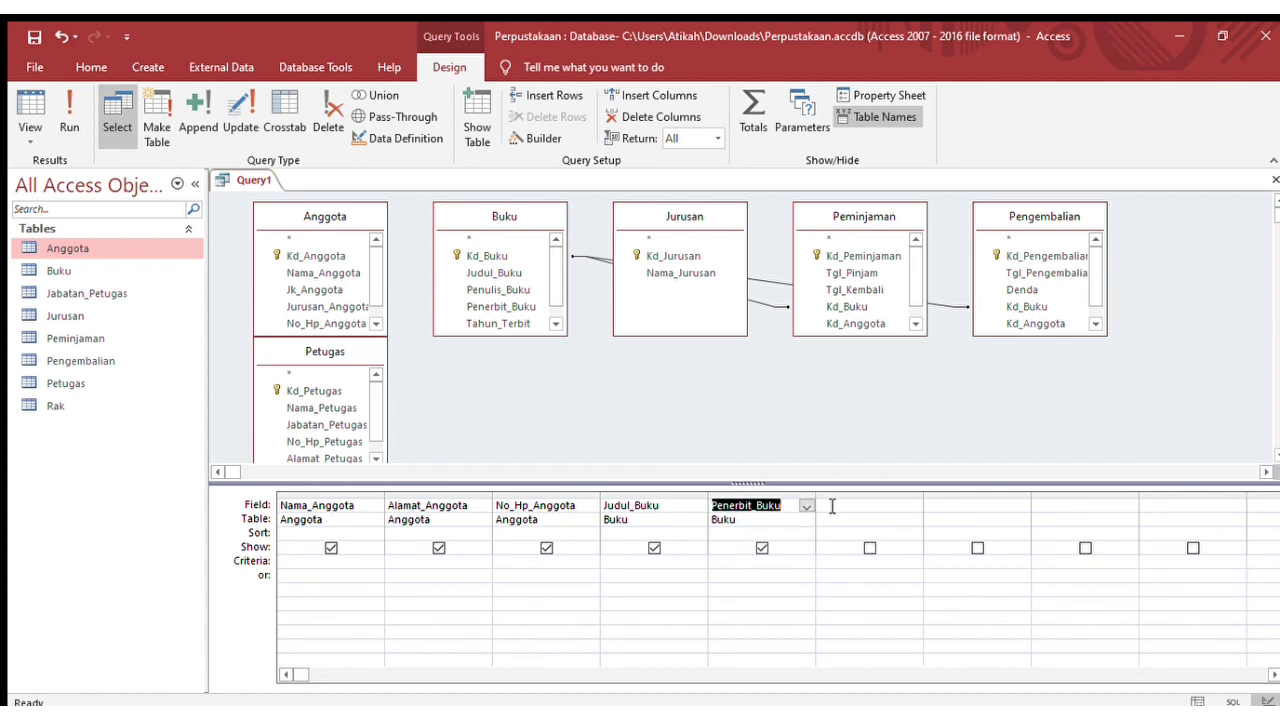
Set the sixth query column to the Peminjaman table and its Tgl_Pinjam field.
left_click(831, 506)
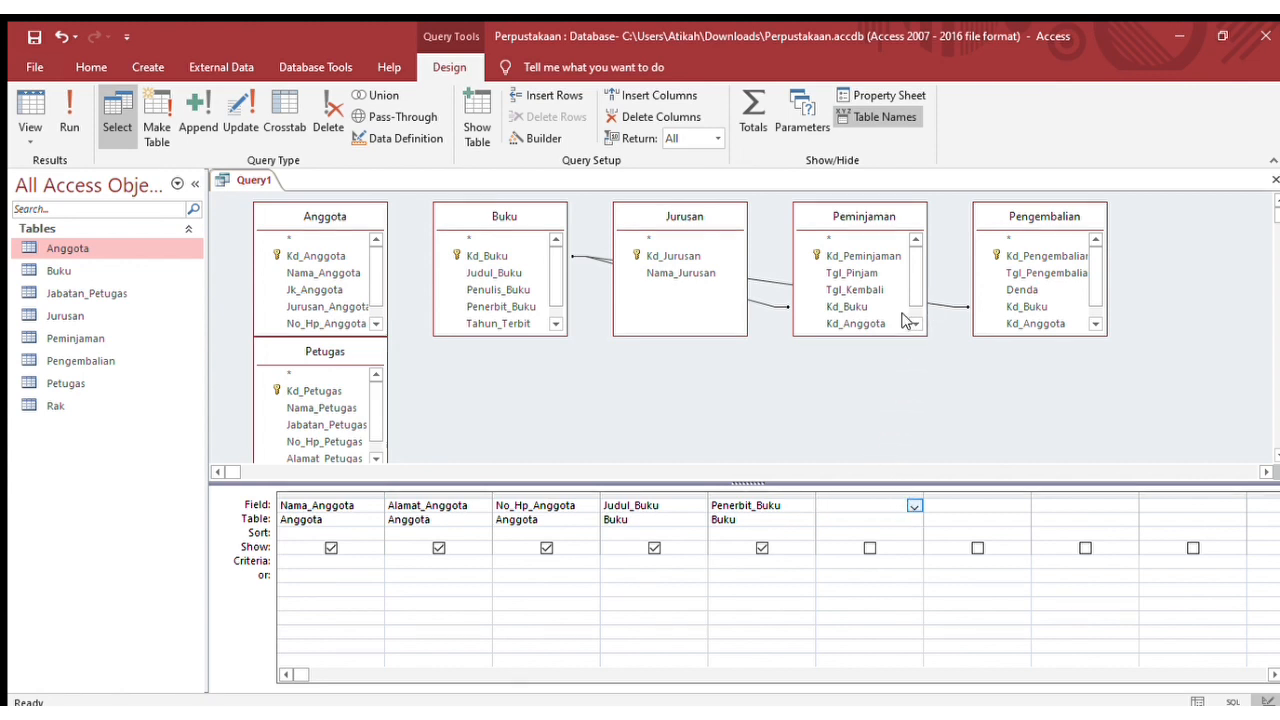
left_click(903, 518)
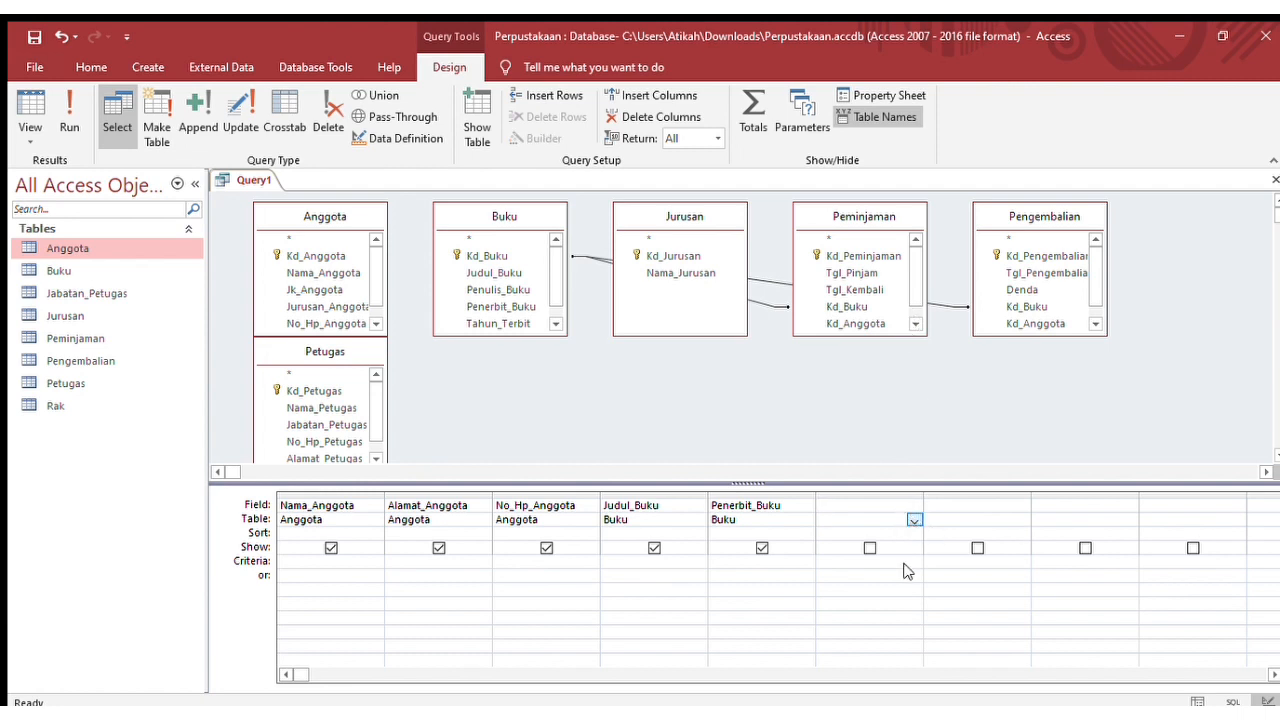
type("p")
left_click(897, 498)
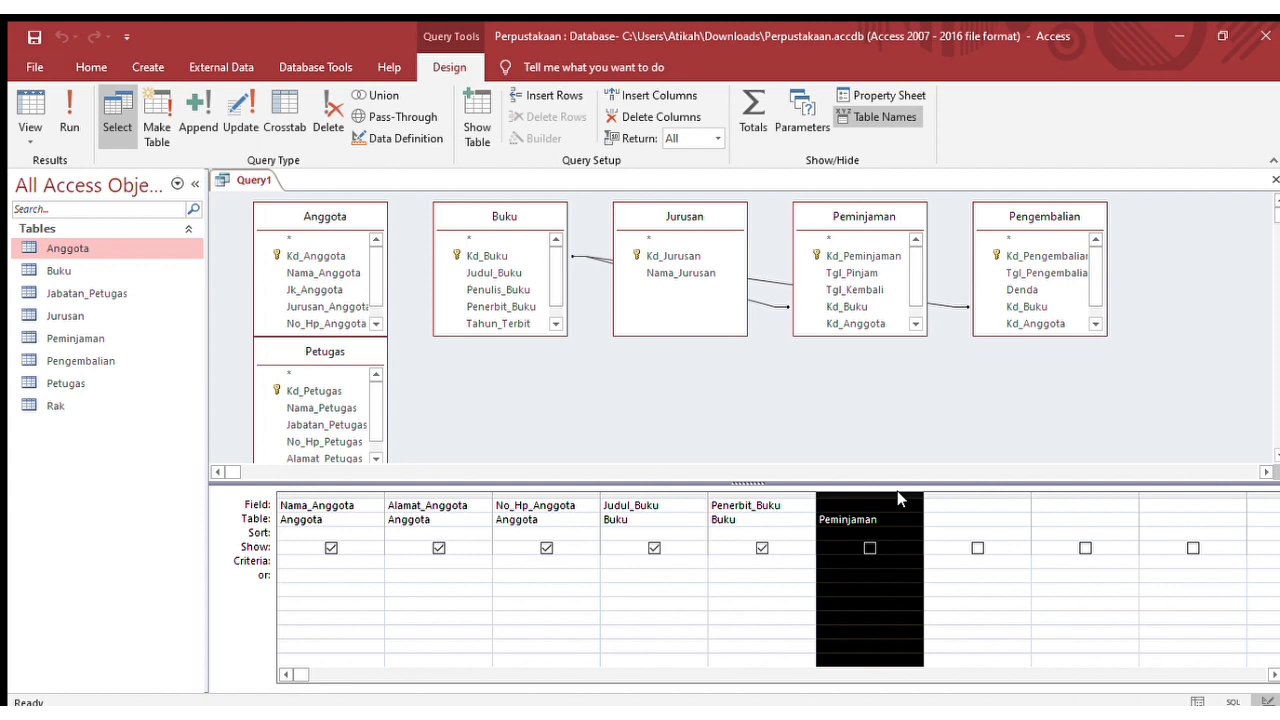
left_click(910, 505)
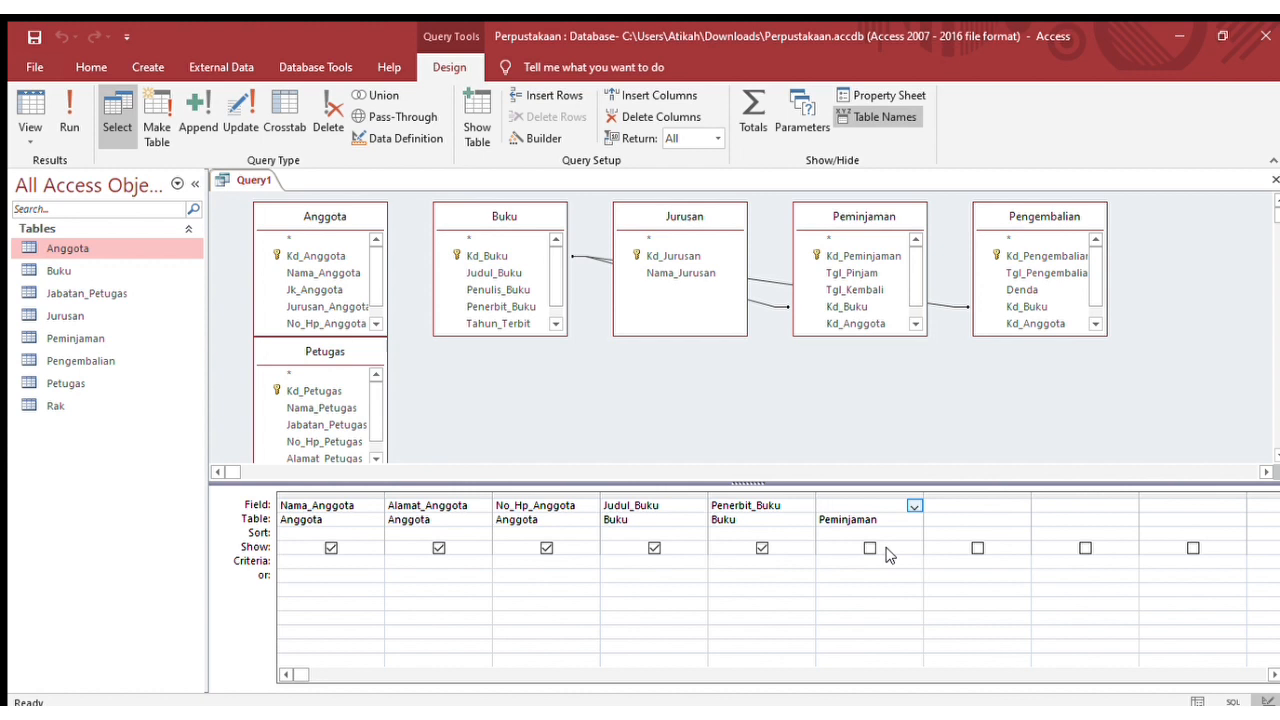
left_click(889, 545)
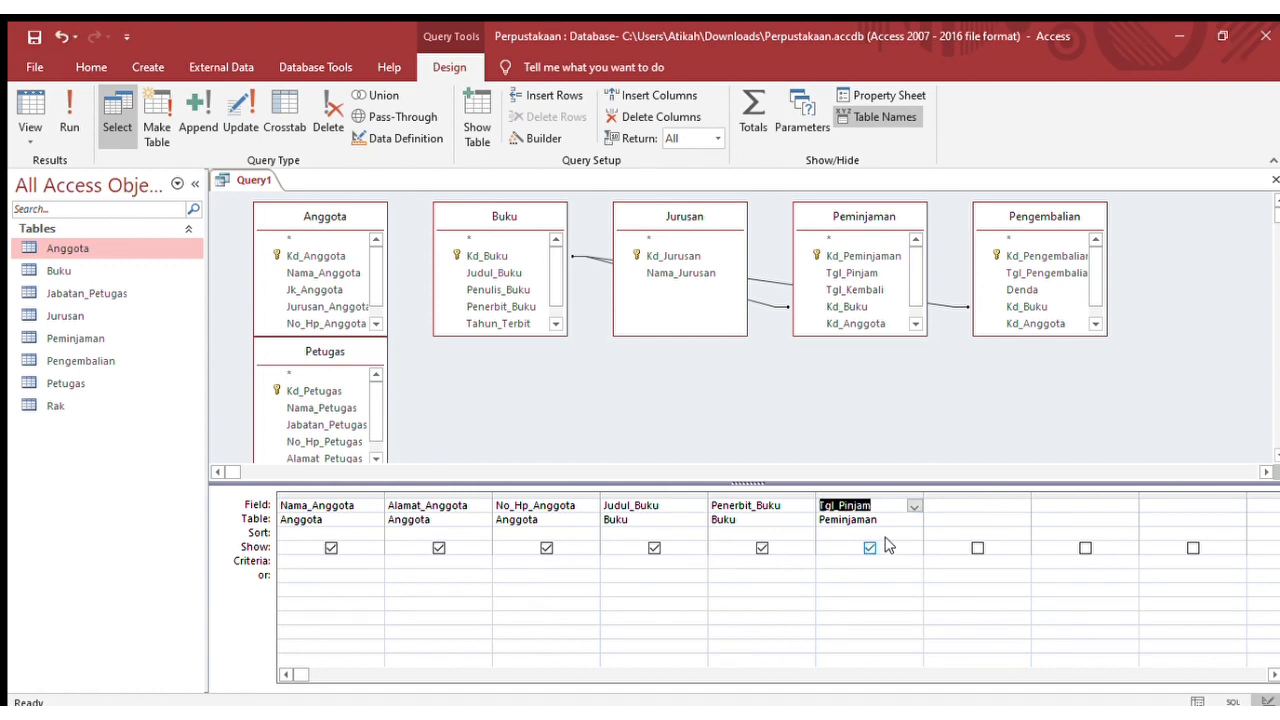
Set the seventh query column to the Pengembalian table and its Tgl_Pengembalian field.
left_click(944, 517)
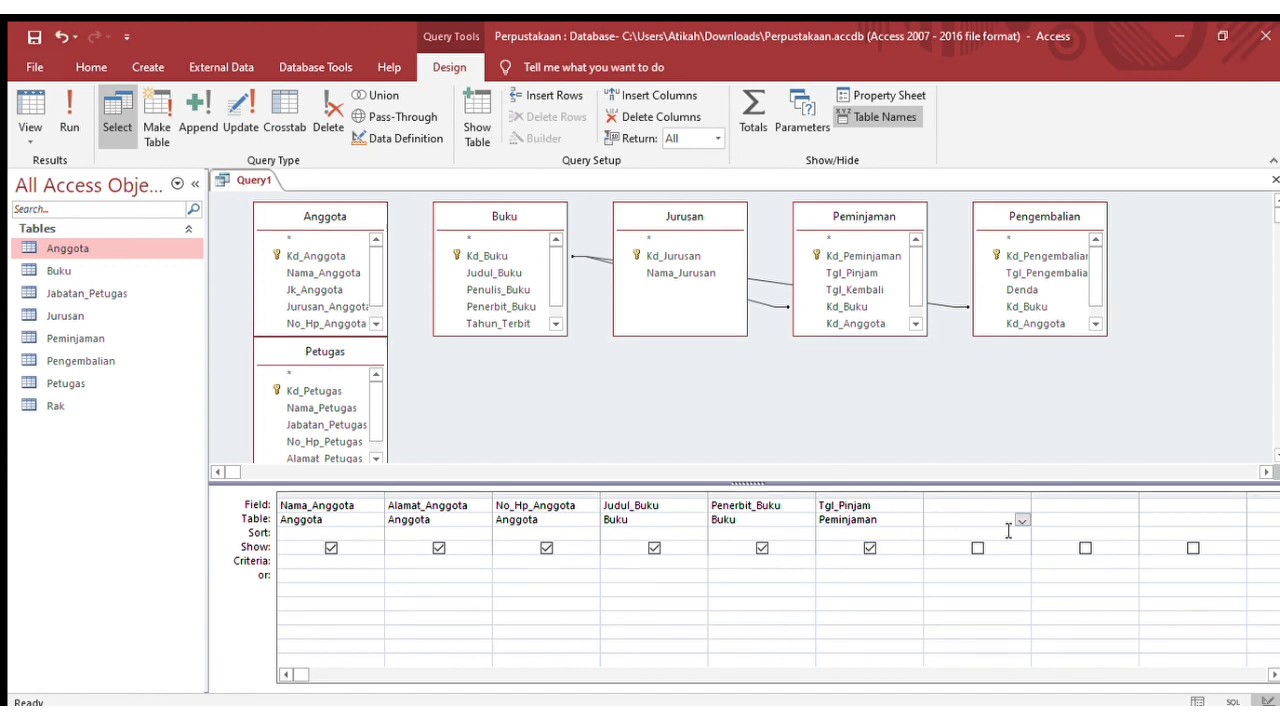
left_click(1012, 583)
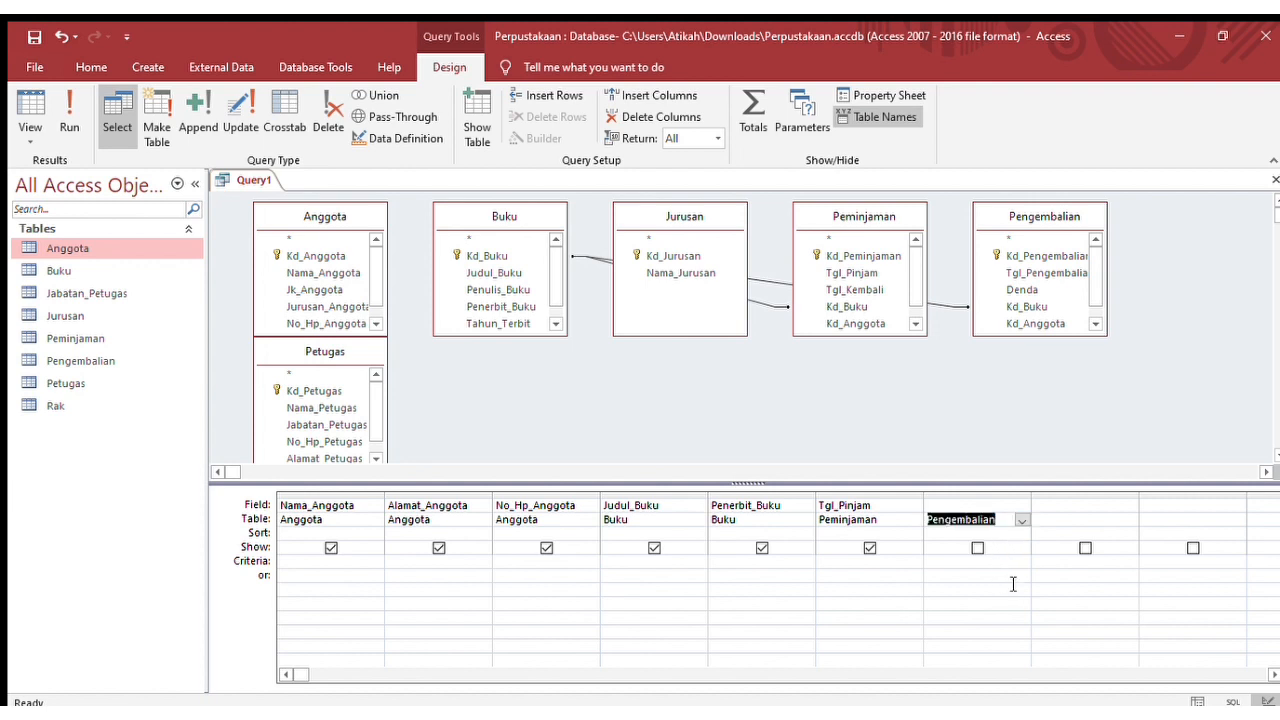
left_click(1013, 504)
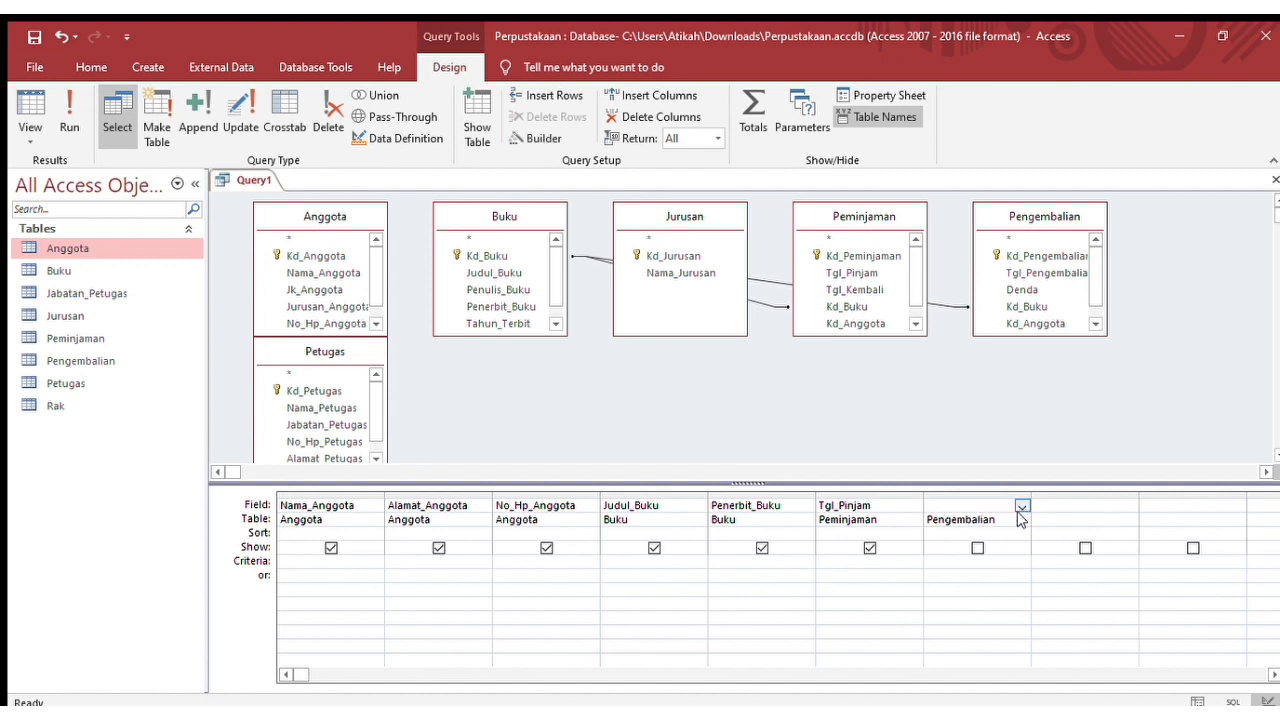
left_click(1015, 545)
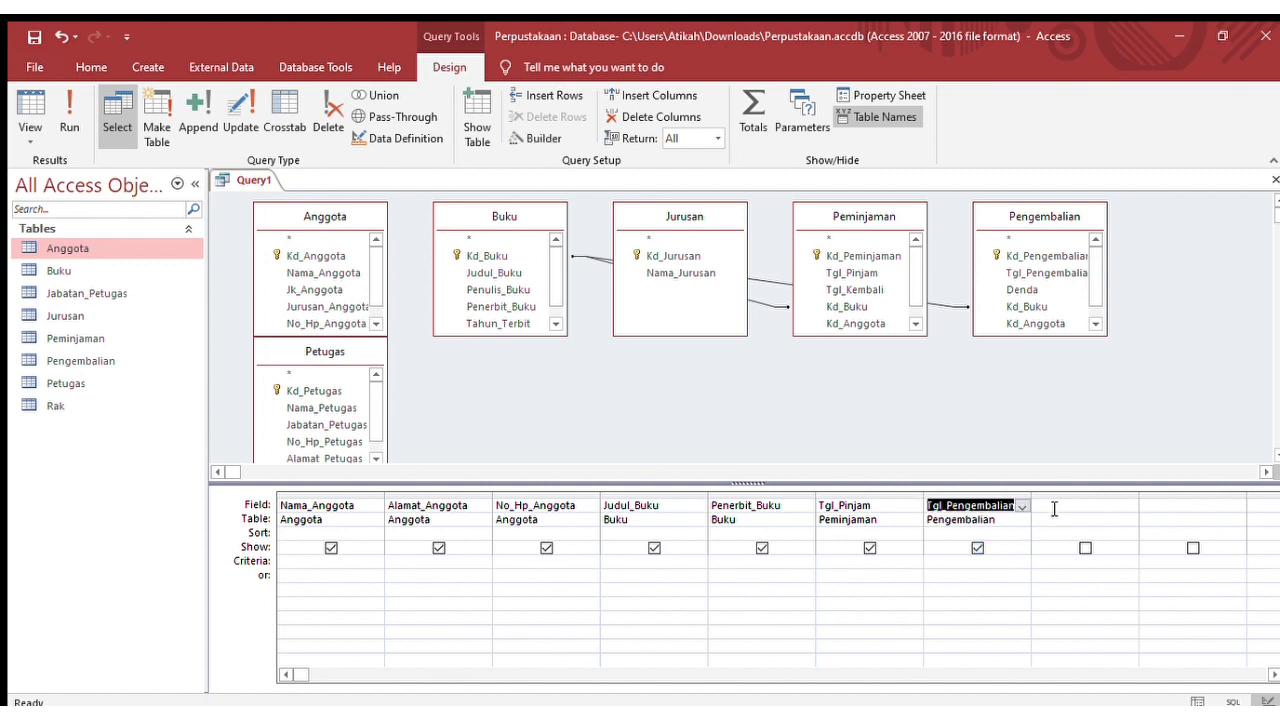
Add the Nama_Petugas field from the Petugas table as the eighth column and preview the query's records before returning to the design.
left_click(1052, 508)
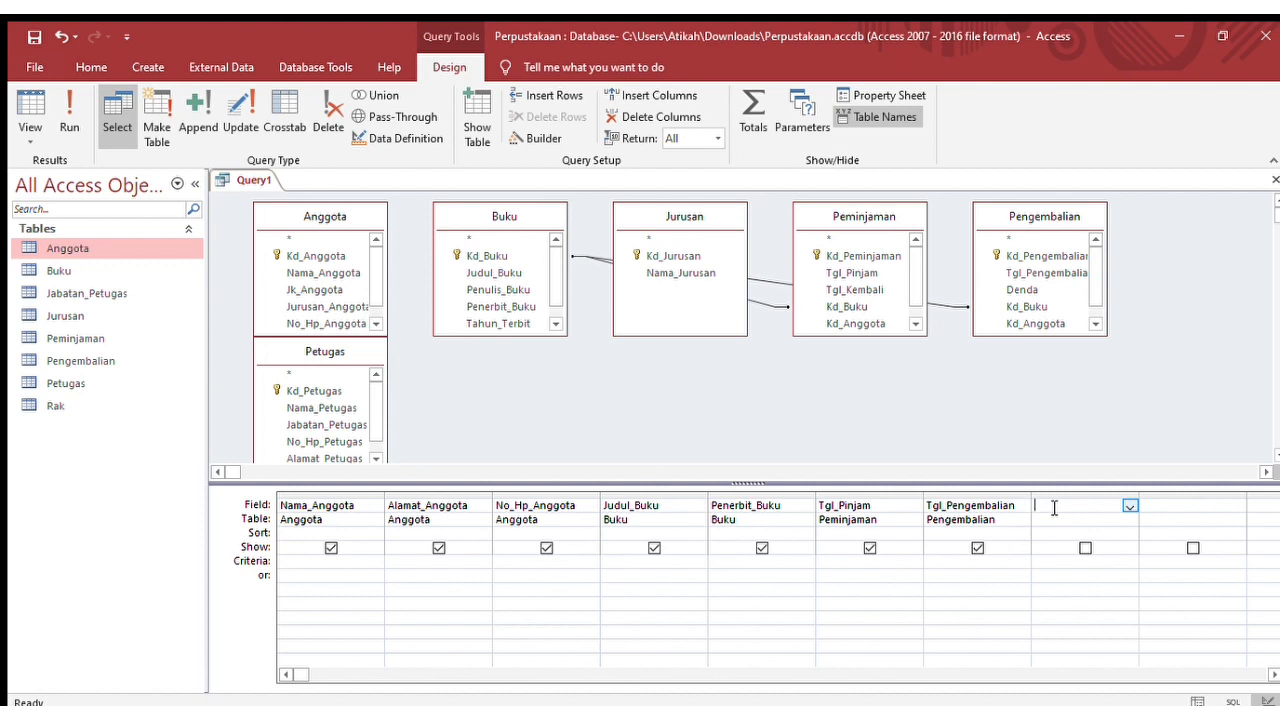
left_click(1130, 519)
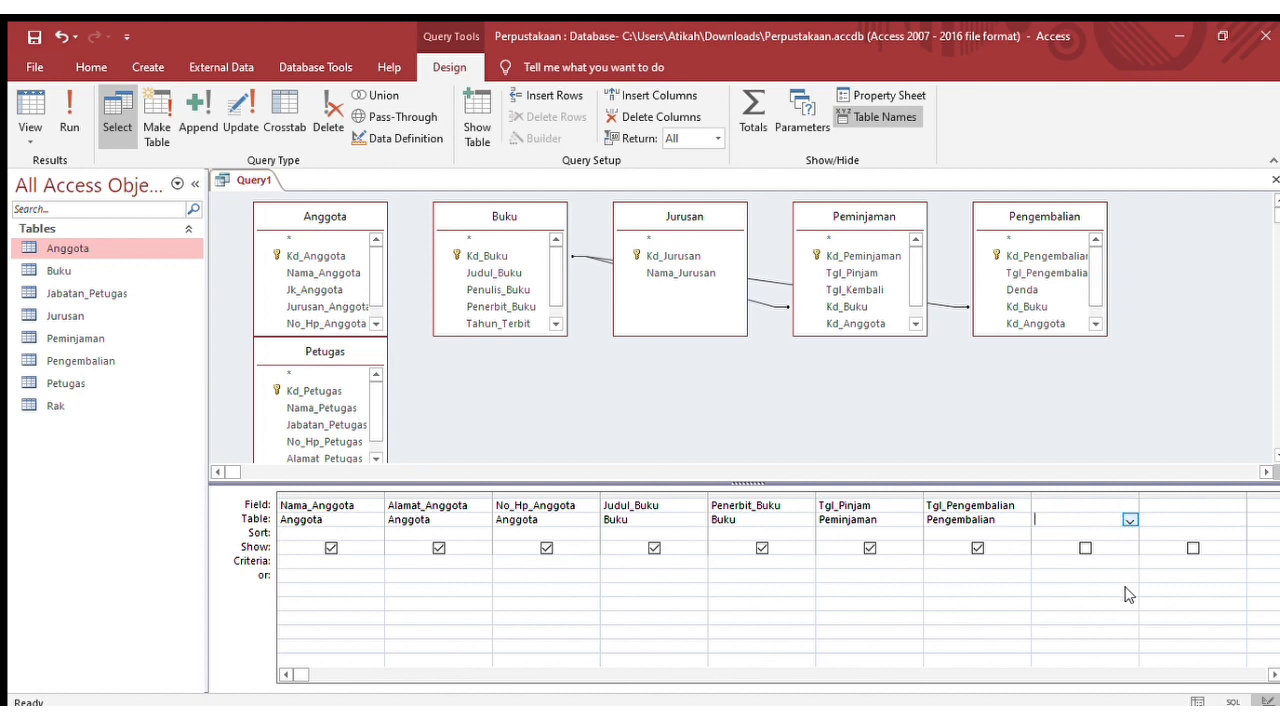
left_click(1131, 601)
left_click(1126, 504)
left_click(1111, 549)
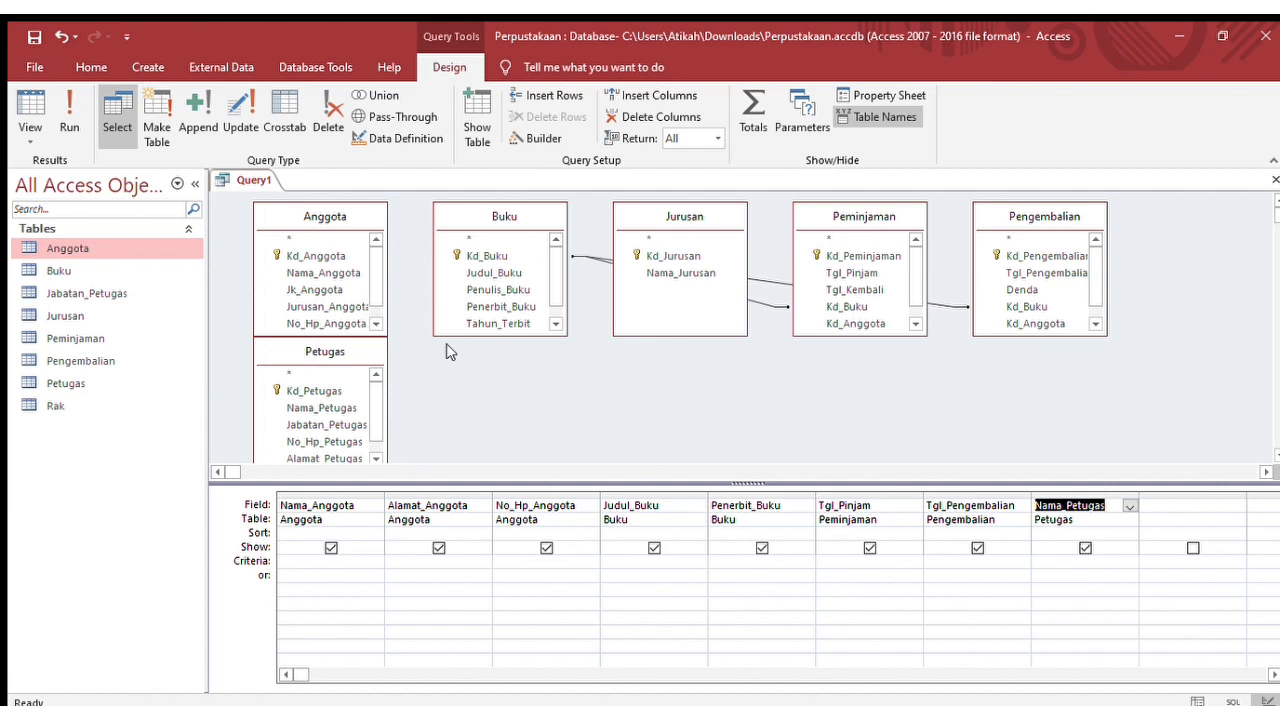
left_click(30, 125)
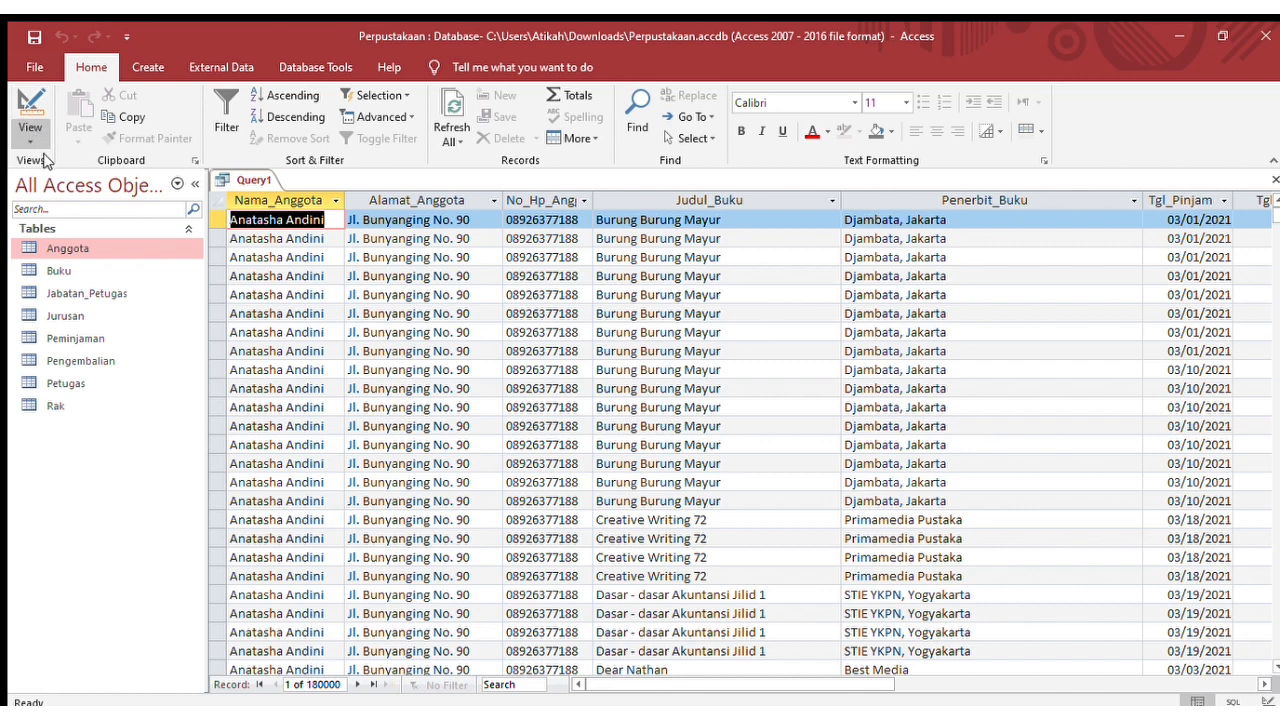
left_click(69, 242)
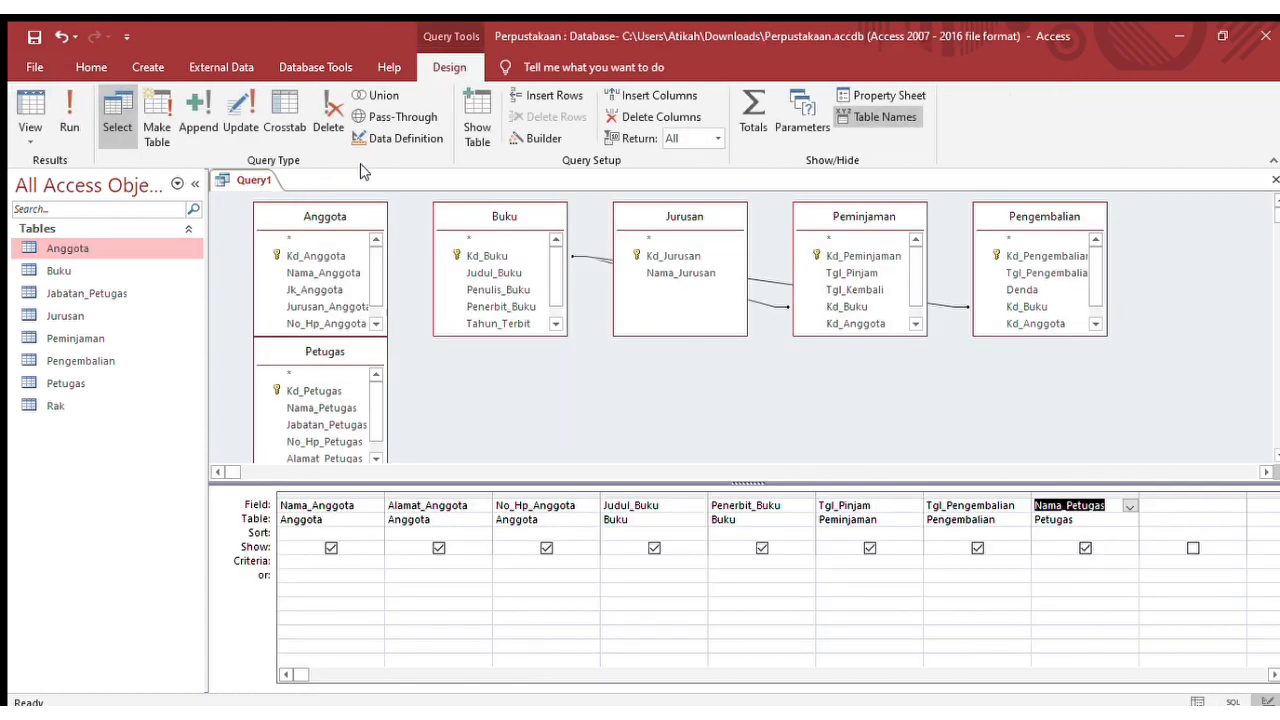
Create another query based on Query1 with the Query Wizard and look through its records.
left_click(149, 67)
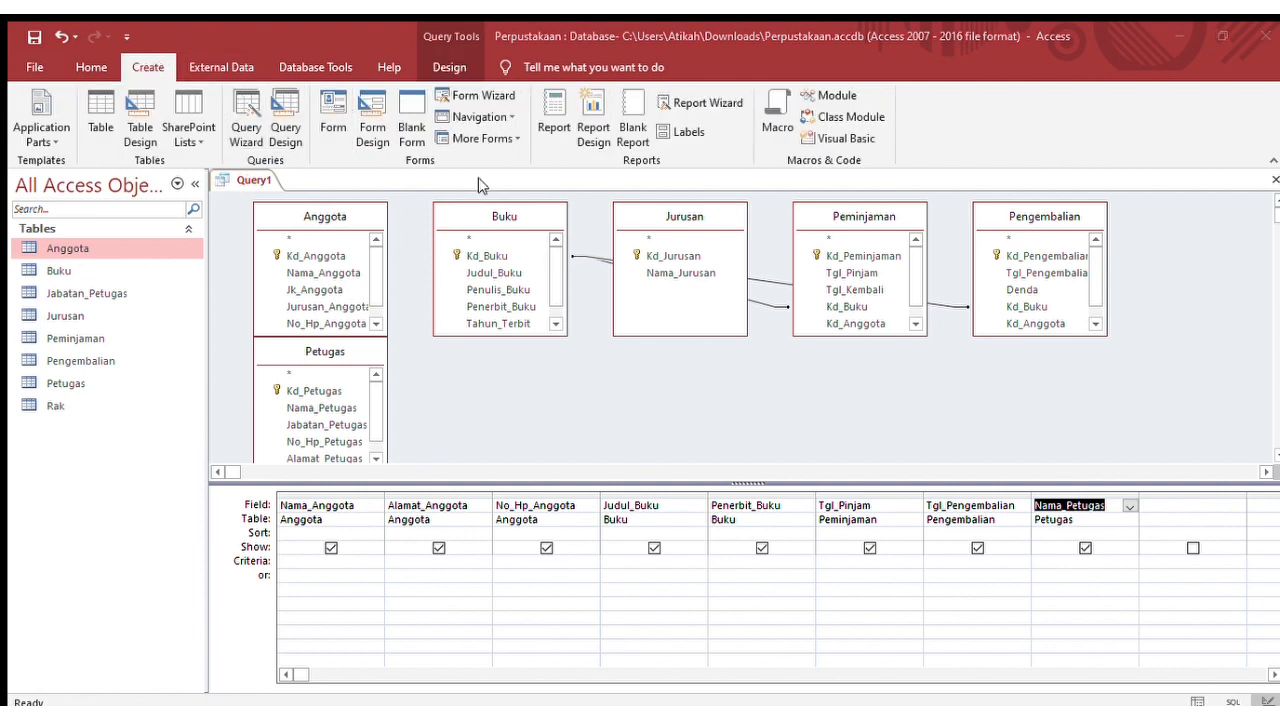
left_click(586, 424)
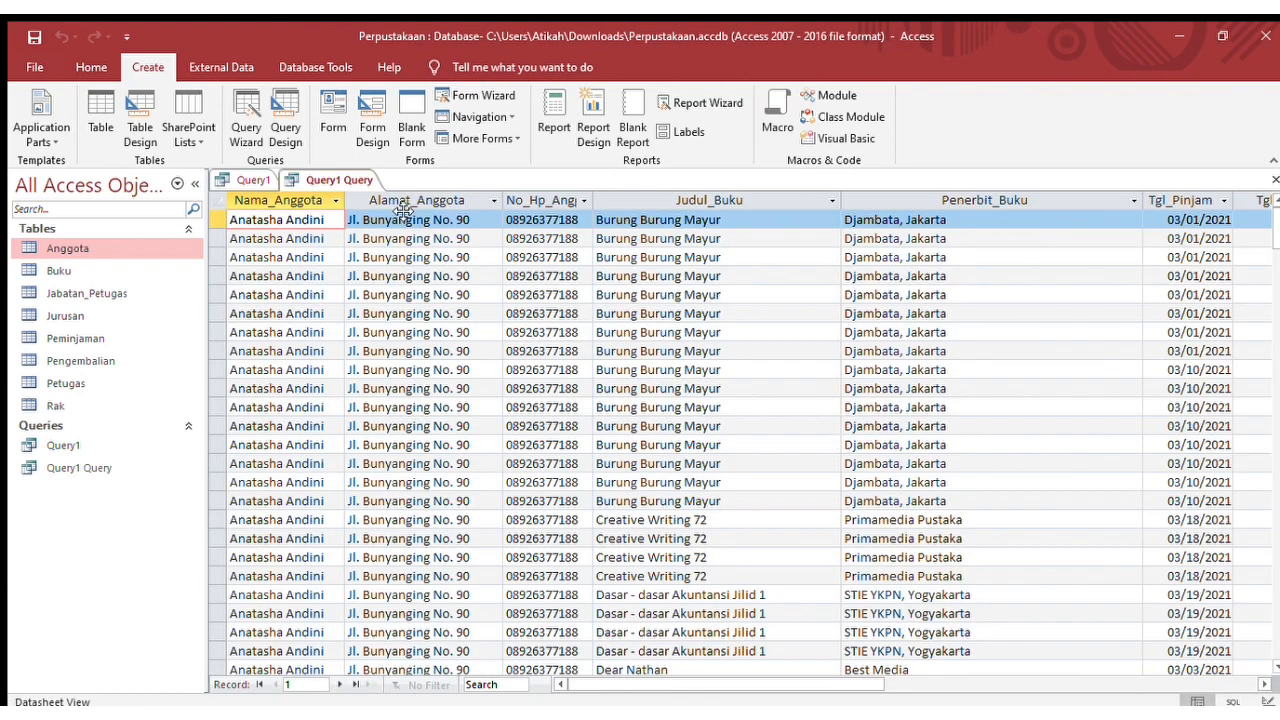
scroll(478, 463, "down", 10)
scroll(478, 463, "down", 3)
scroll(478, 463, "up", 15)
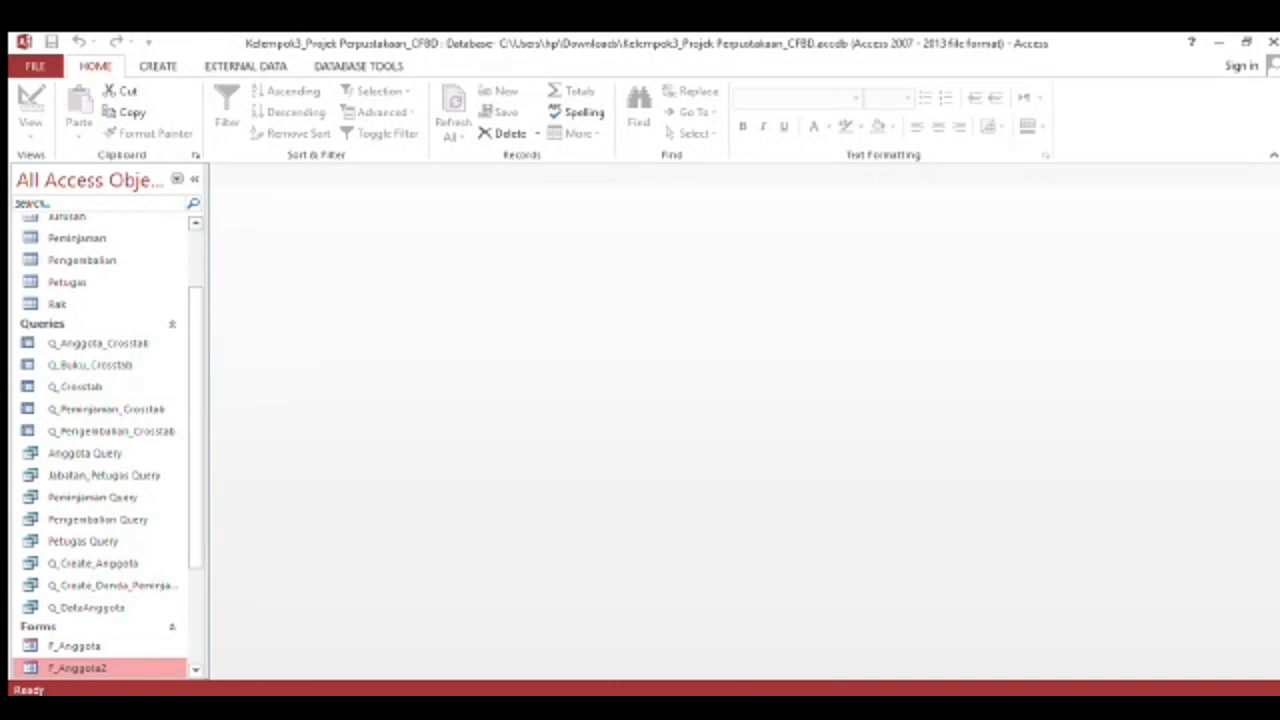
In the Kelempok3_Projek Perpustakaan_CFBD database, delete the F_Anggota2 form and open the F_Anggota form.
left_click_drag(189, 503, 194, 583)
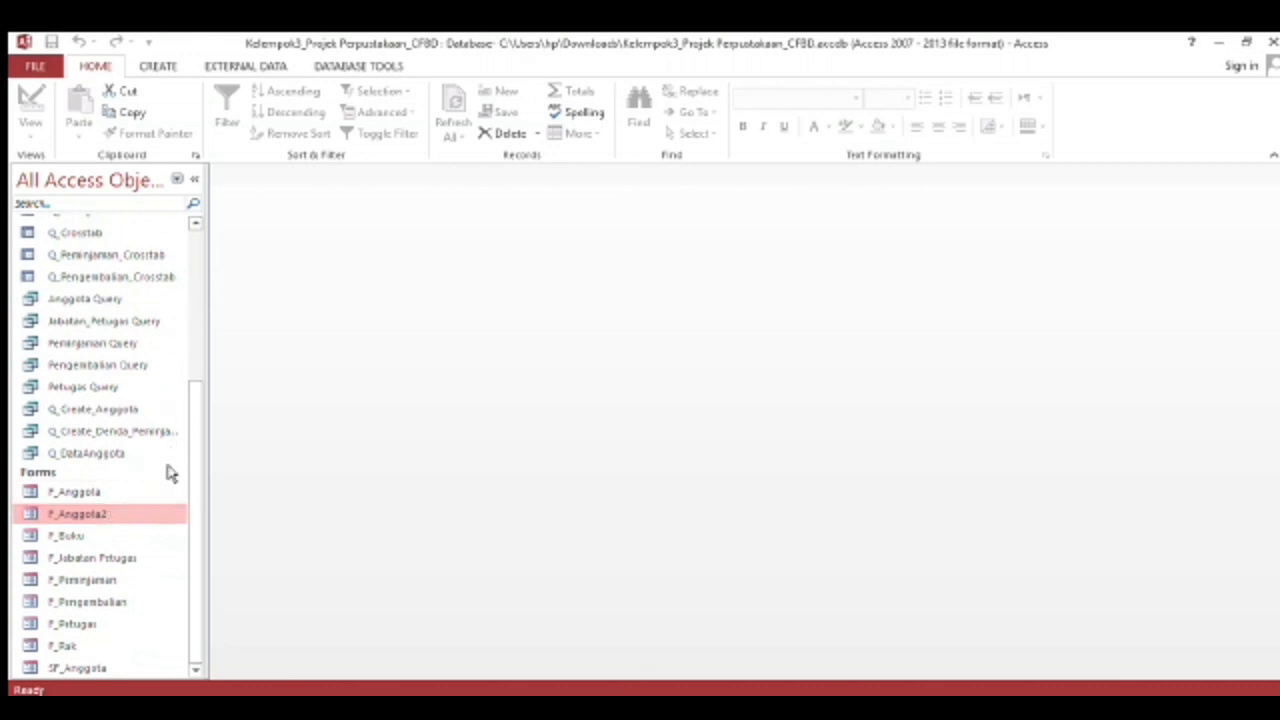
left_click(632, 430)
double_click(112, 516)
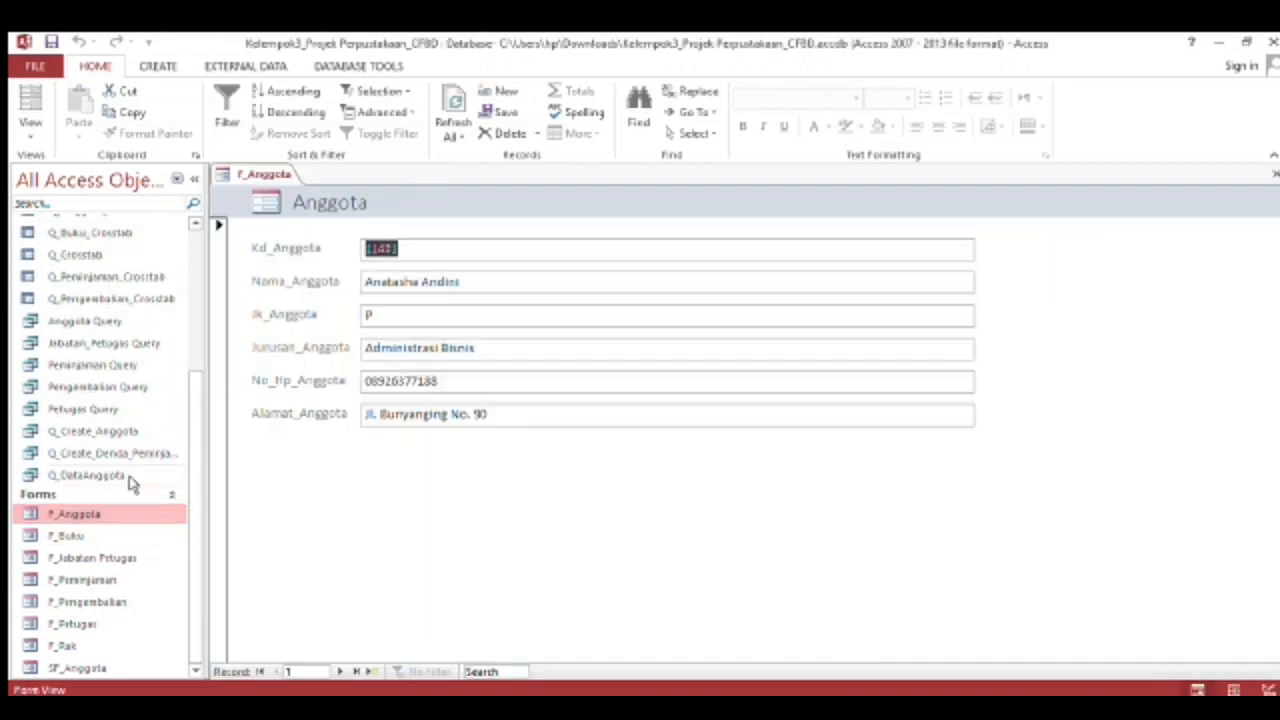
Create a form named F_Anggota2 with the Form Wizard, including all six Anggota fields, and close it.
left_click(162, 67)
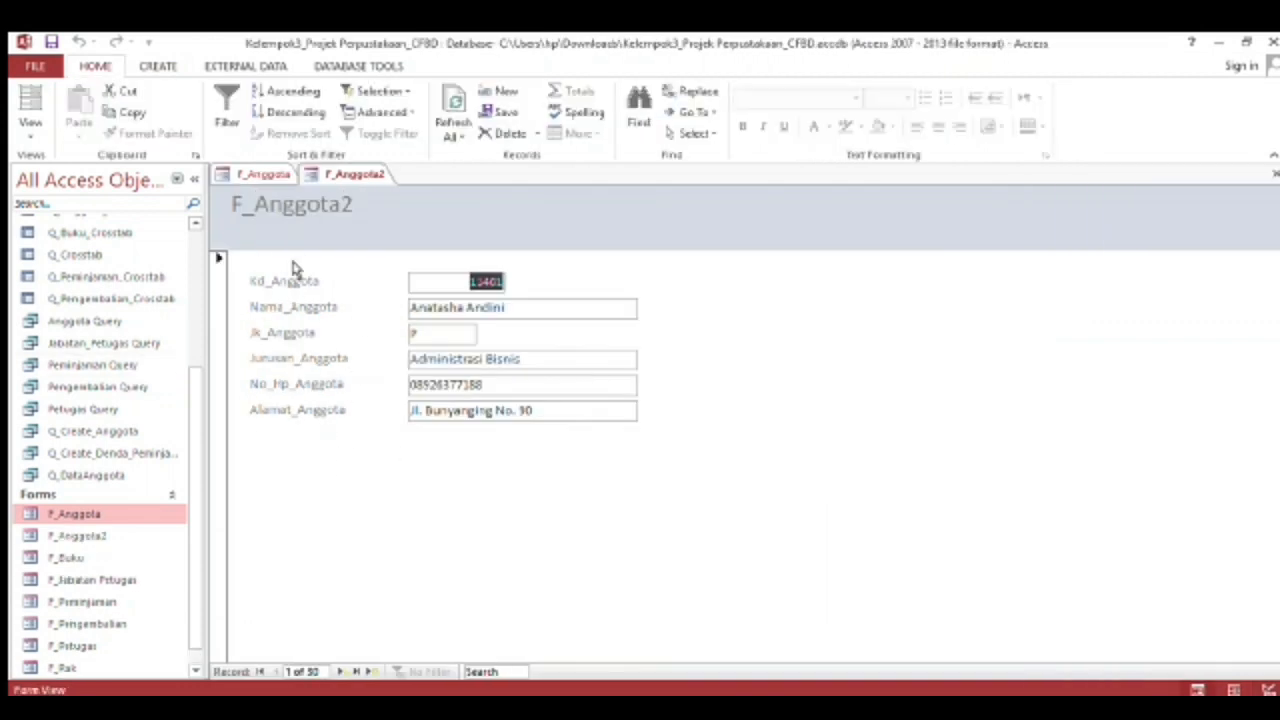
left_click(393, 218)
scroll(109, 544, "down", 1)
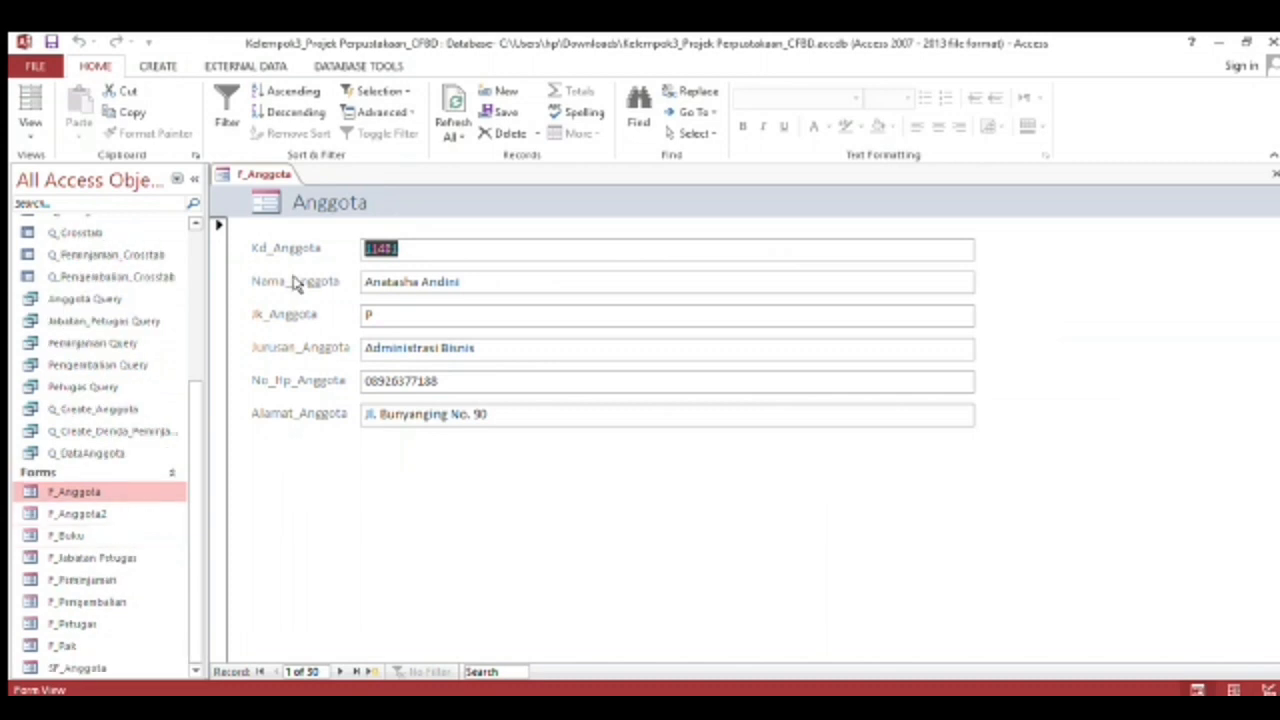
Create a form named SF_Anggota with the Form Wizard, including all six Anggota fields, and open it for design changes.
left_click(161, 69)
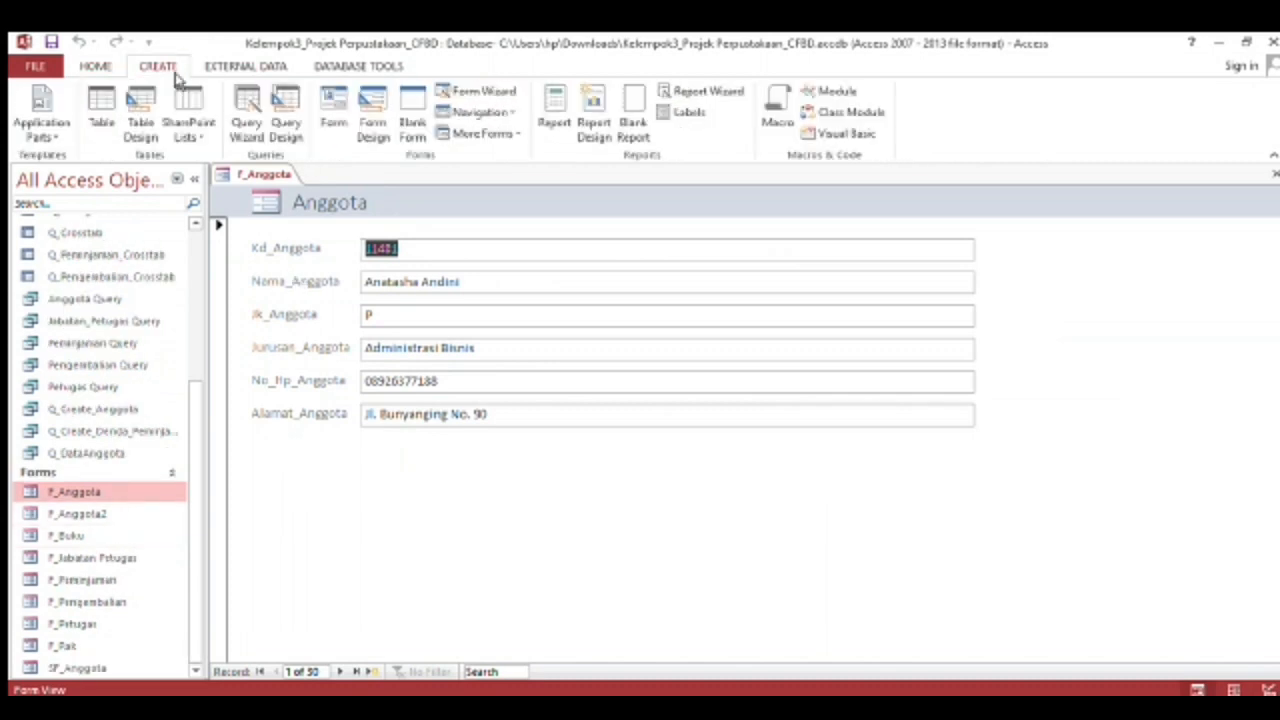
left_click(468, 91)
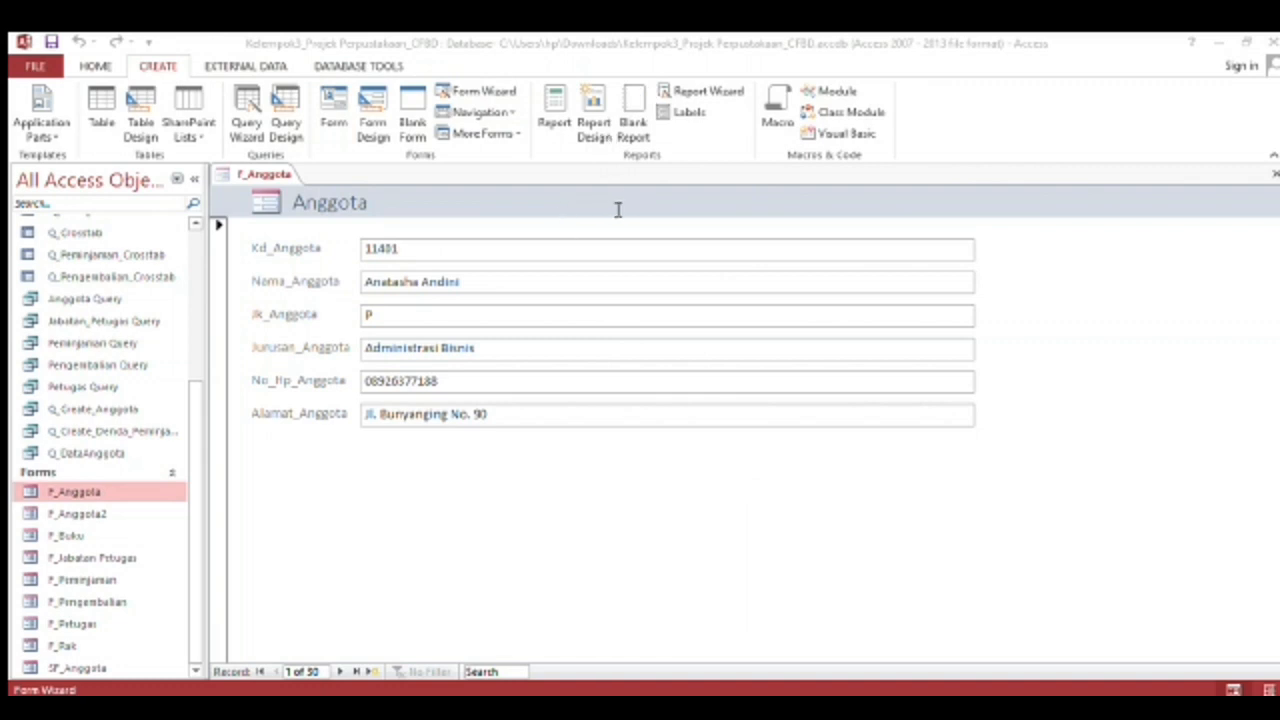
key("Caps_Lock")
key("Caps_Lock")
key("Caps_Lock")
key("Caps_Lock")
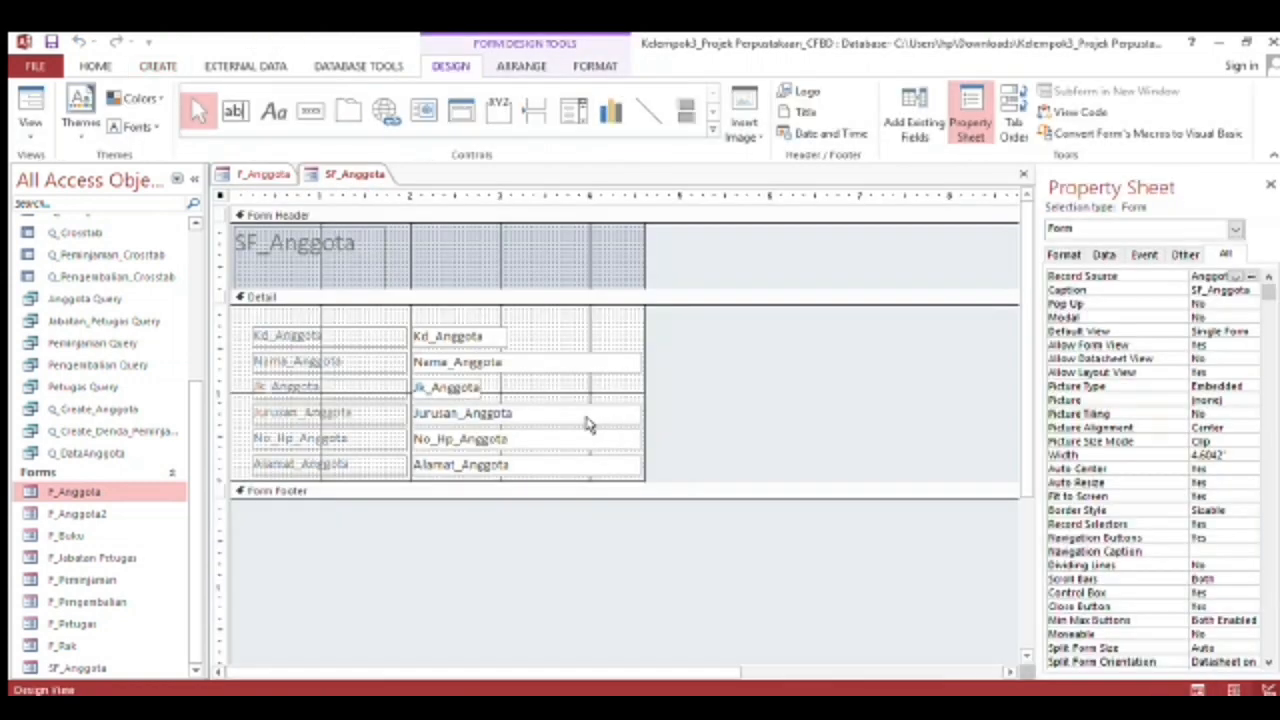
Enlarge the SF_Anggota detail area downward and to about 8.25 inches wide, and place a text box below the Alamat_Anggota field.
left_click_drag(597, 497, 603, 657)
left_click_drag(646, 440, 972, 449)
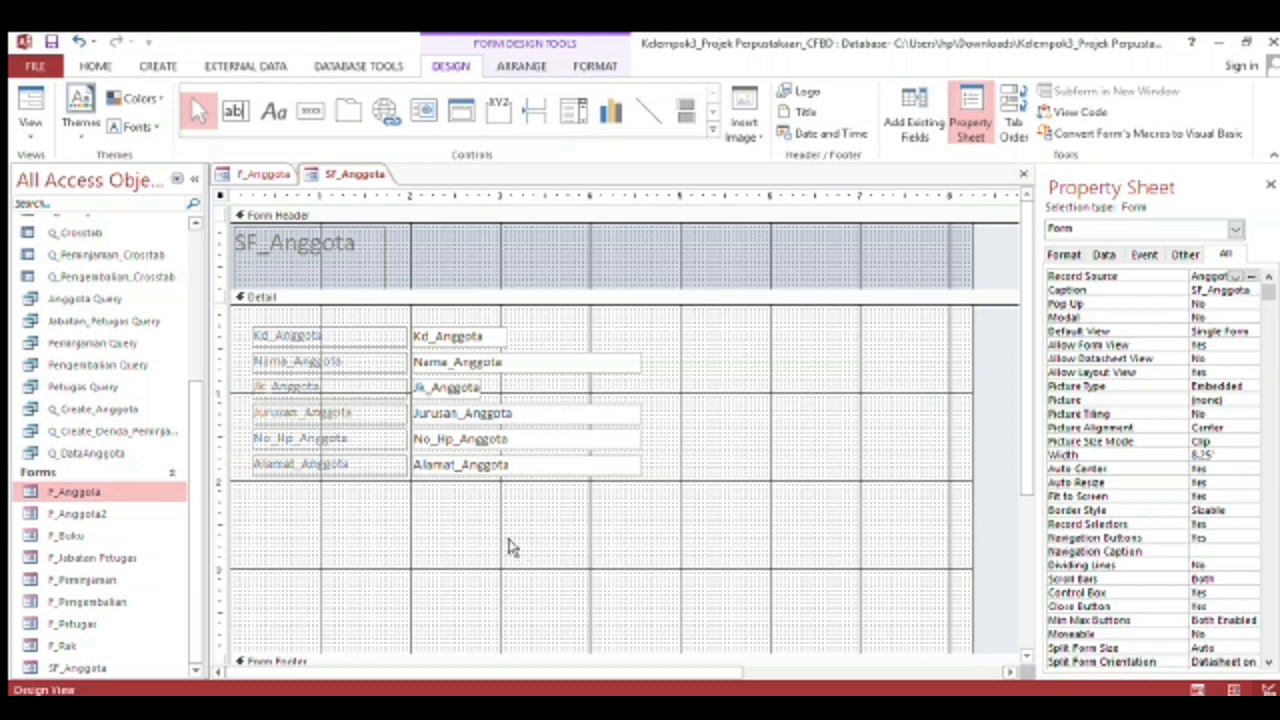
left_click(234, 110)
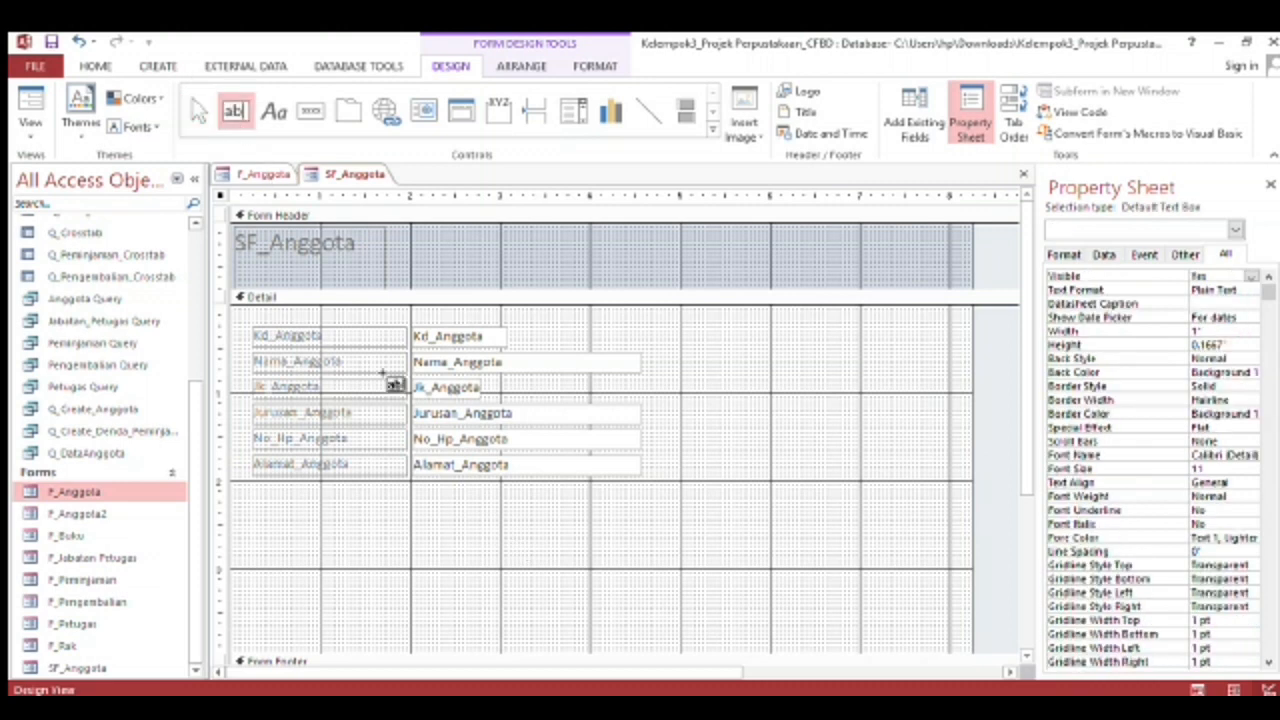
left_click(614, 518)
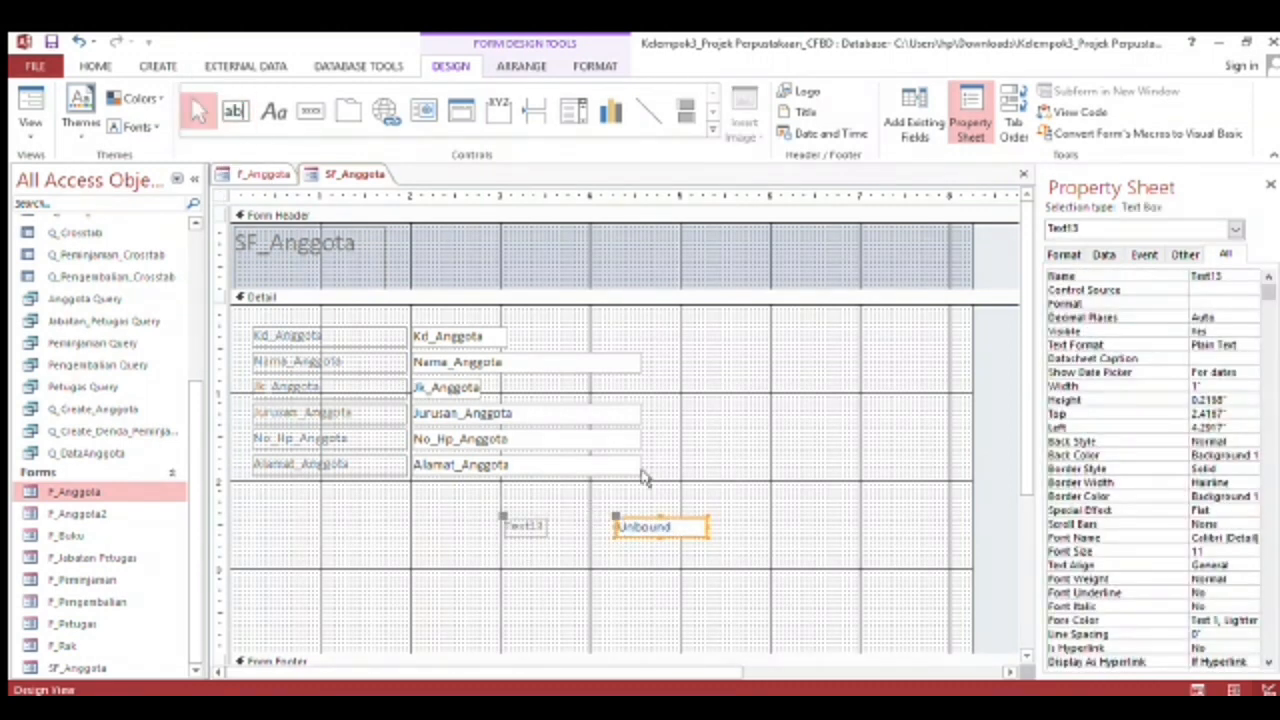
Set the caption of the new text box's label below Alamat_Anggota to Kd_Anggota.
left_click(535, 530)
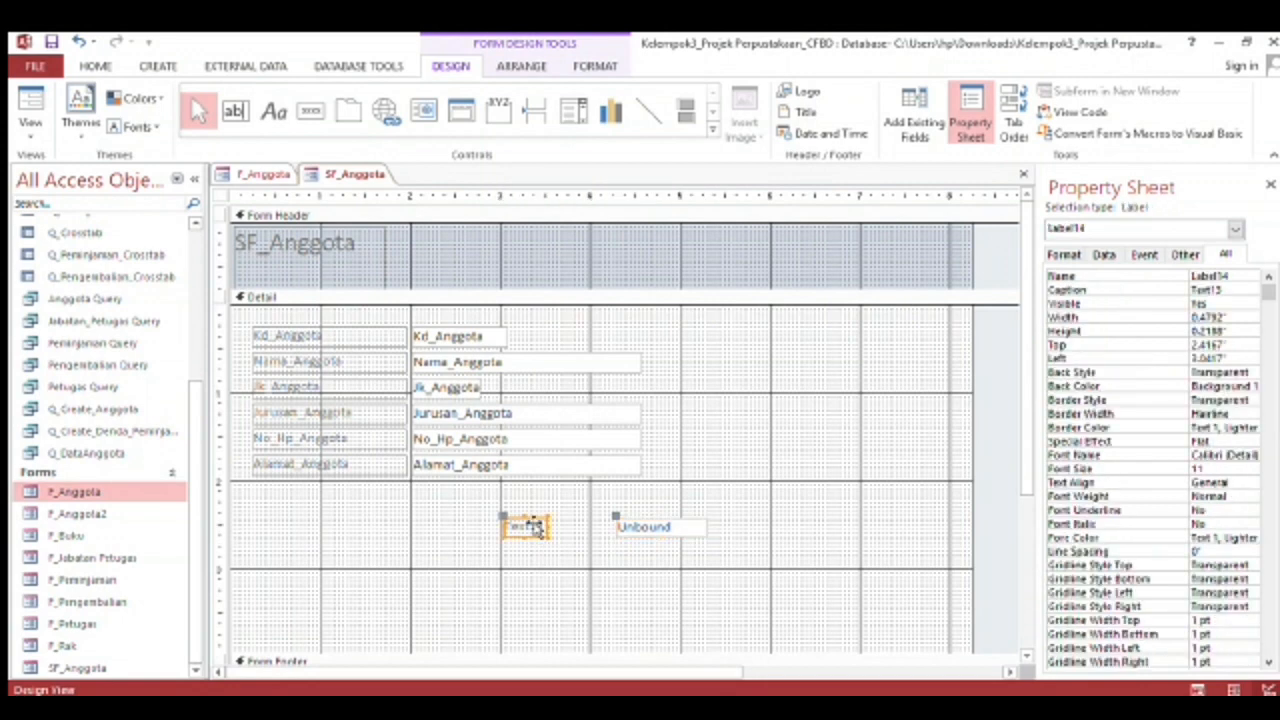
left_click(1237, 290)
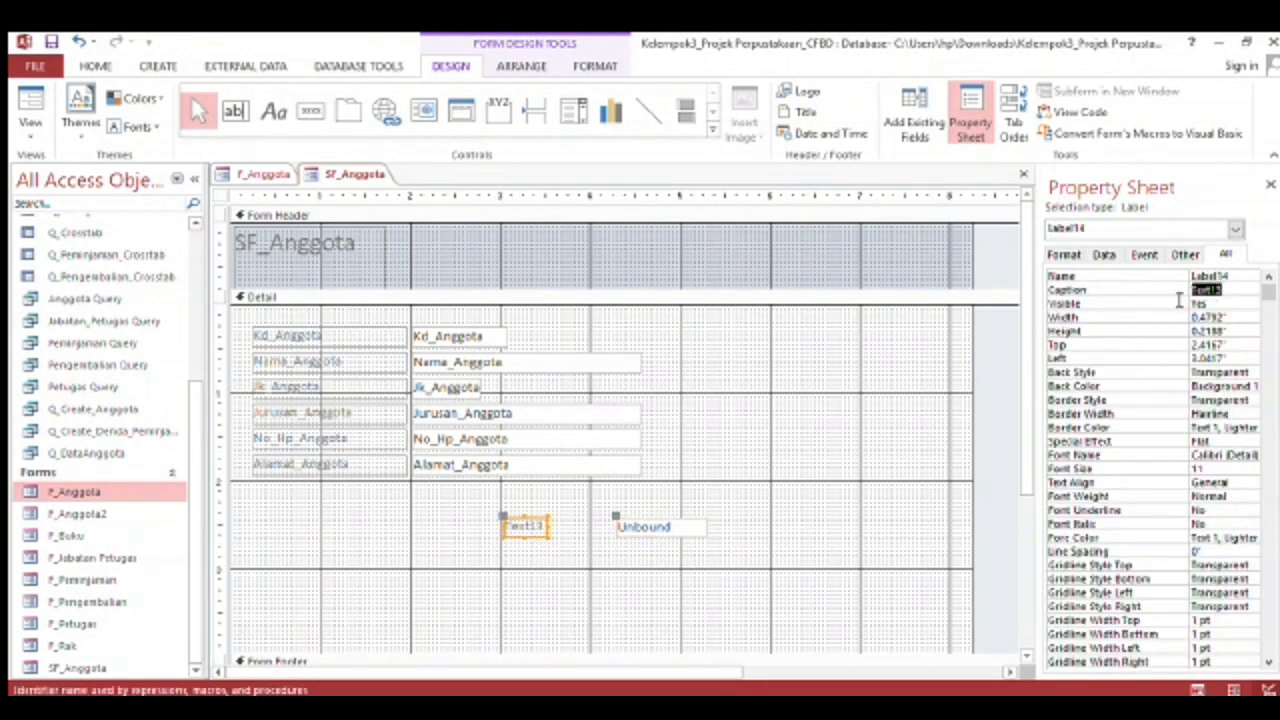
key("Caps_Lock")
type("K")
key("Caps_Lock")
type("d_")
key("Caps_Lock")
type("A")
key("Caps_Lock")
type("nggo")
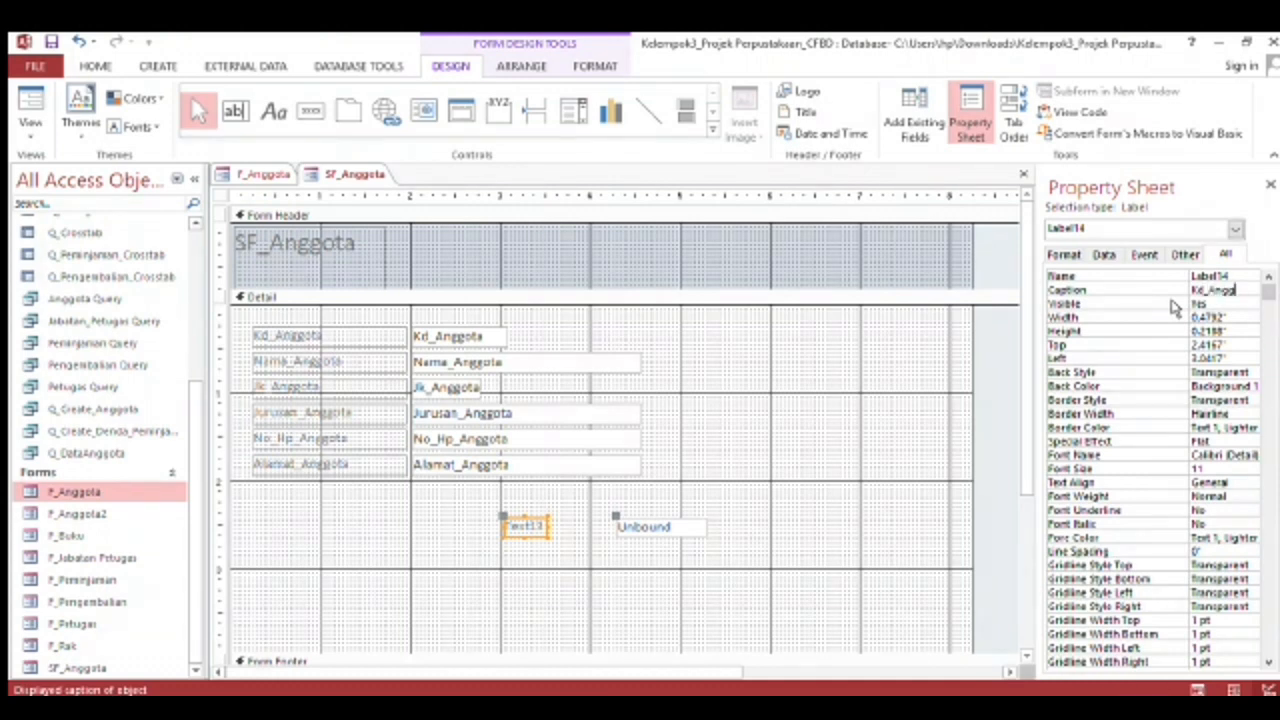
type("ta")
Bind the unbound text box below Alamat_Anggota to the Kd_Anggota field and switch the form out of design editing.
left_click(640, 529)
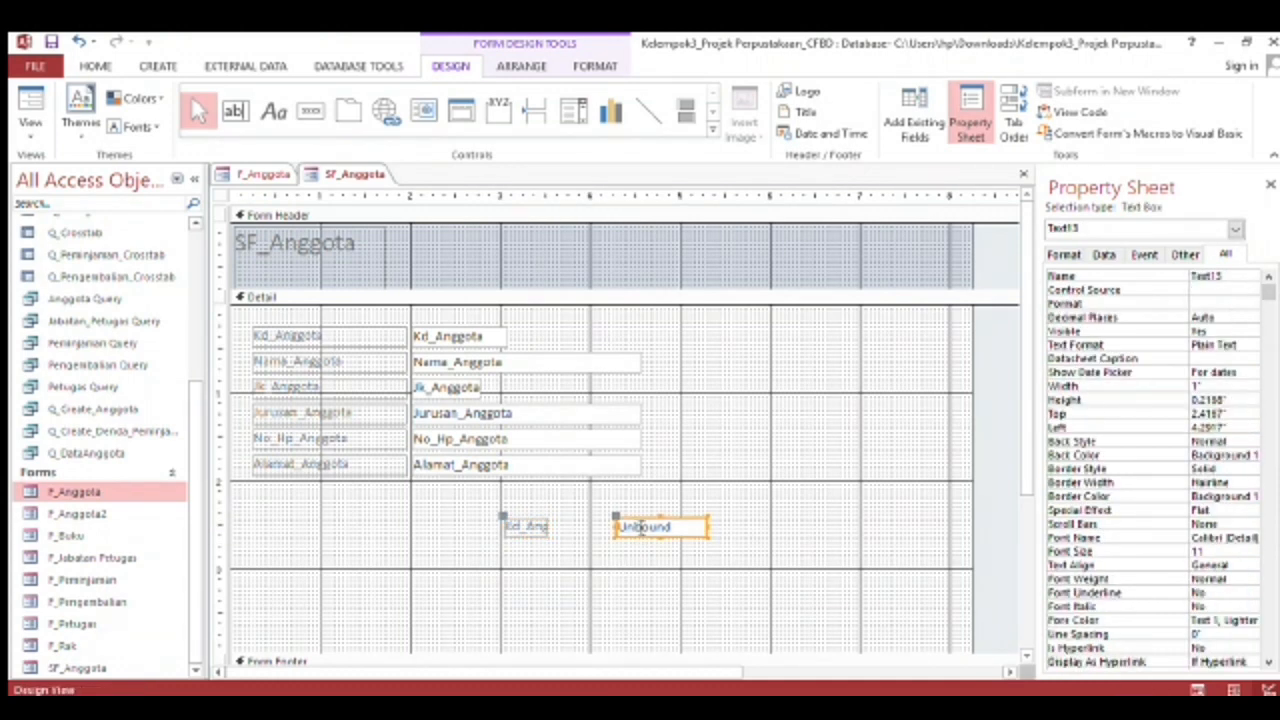
left_click(1217, 290)
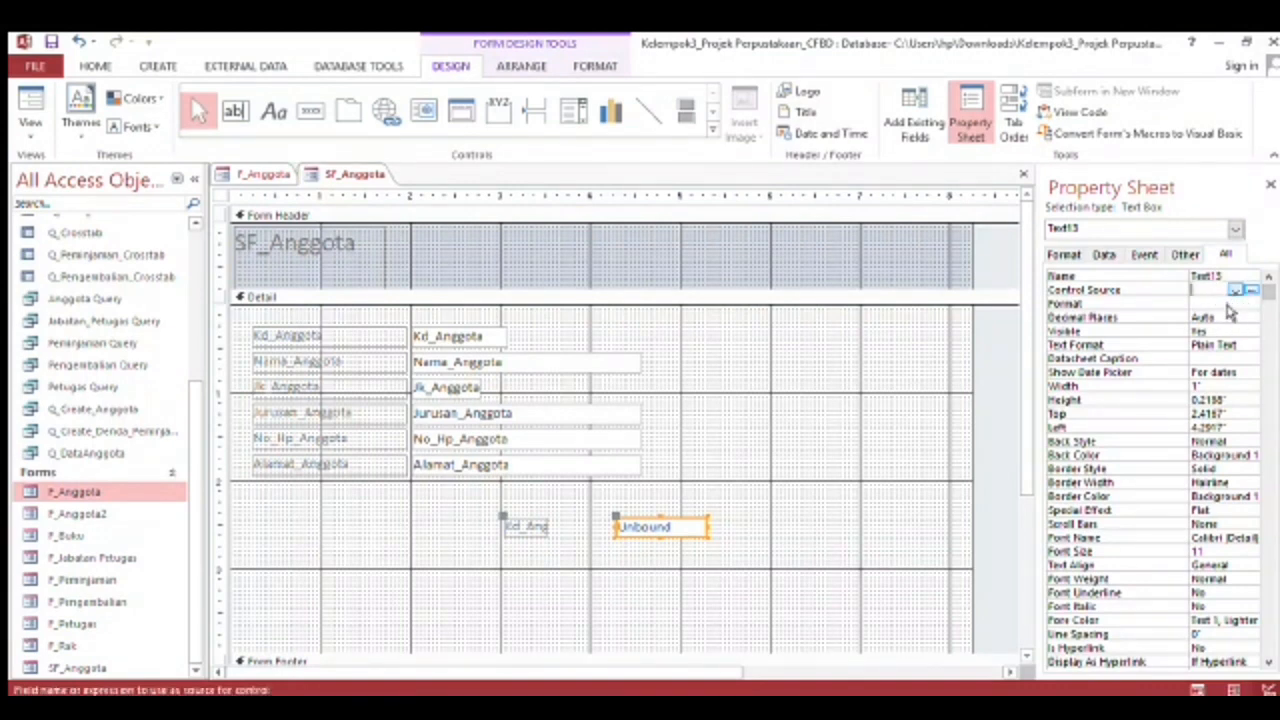
left_click(1222, 305)
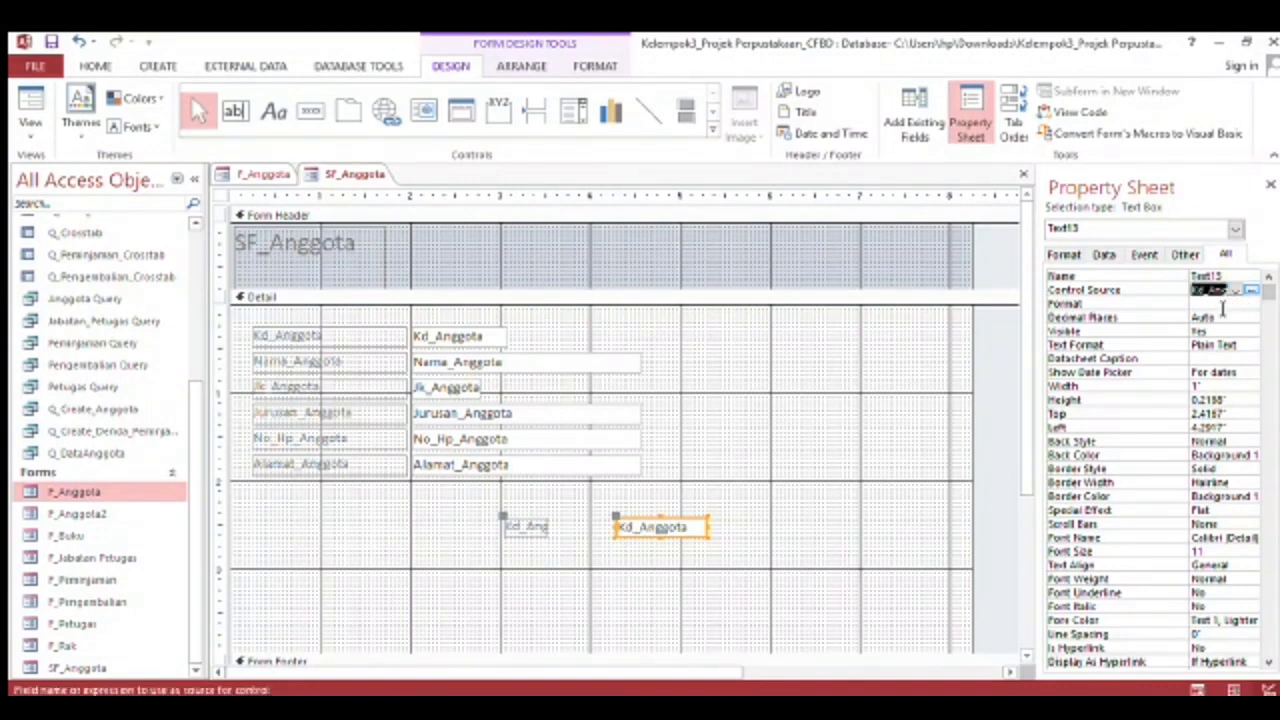
left_click(33, 122)
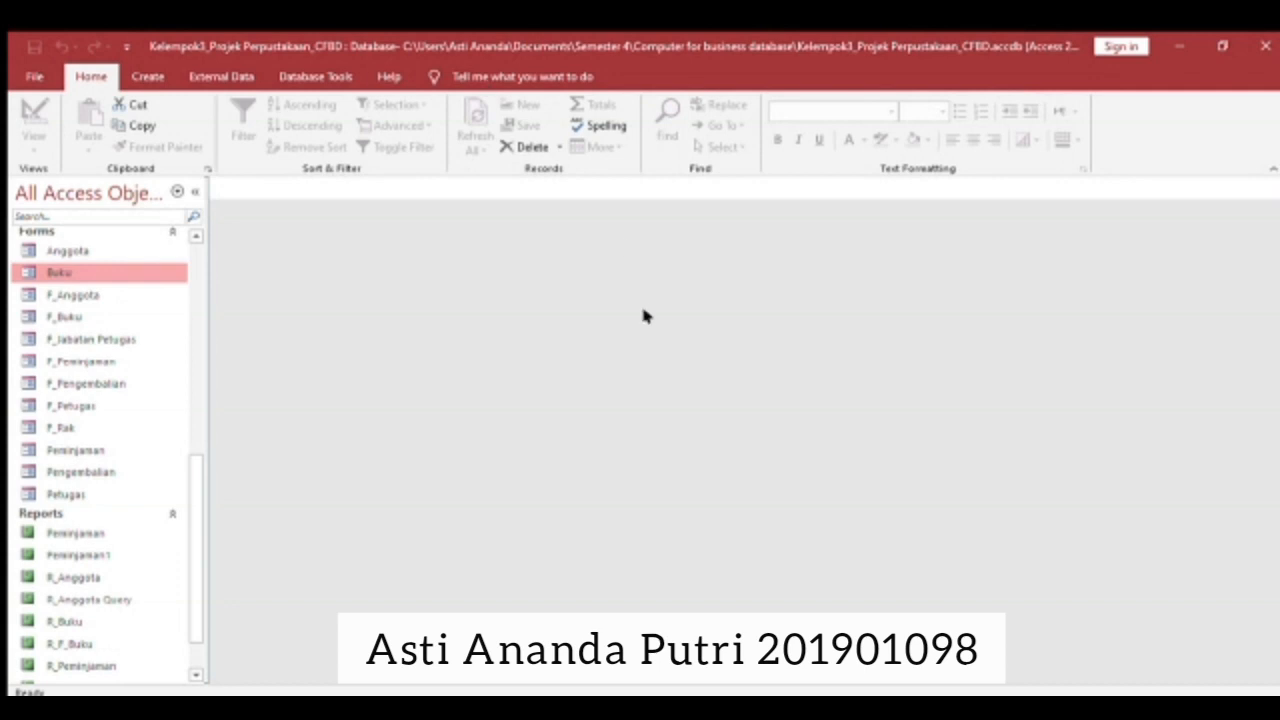
Create a tabular form named Anggota_Subfrom with the Form Wizard from Kd_Anggota, Nama_Anggota and Jurusan_Anggota, and open its design.
left_click_drag(191, 474, 170, 226)
left_click(147, 76)
left_click(490, 104)
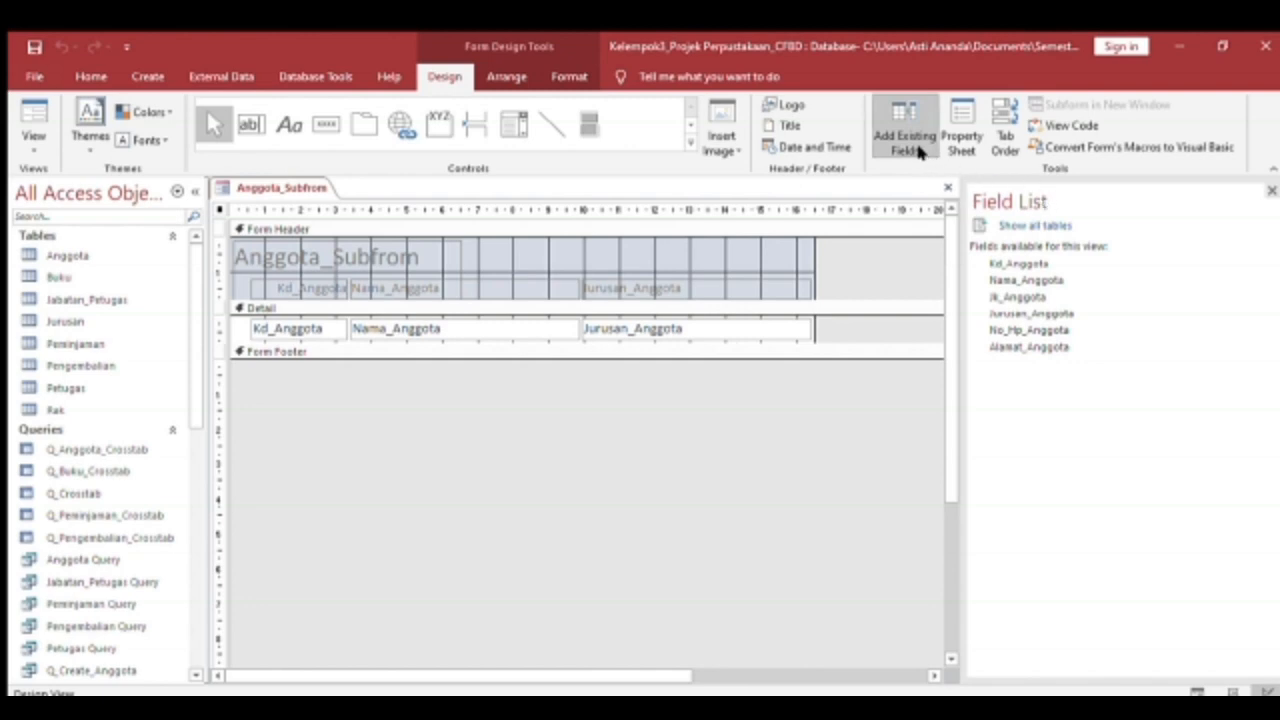
Check which fields are available to the form across all tables and in its current record source.
left_click(1020, 224)
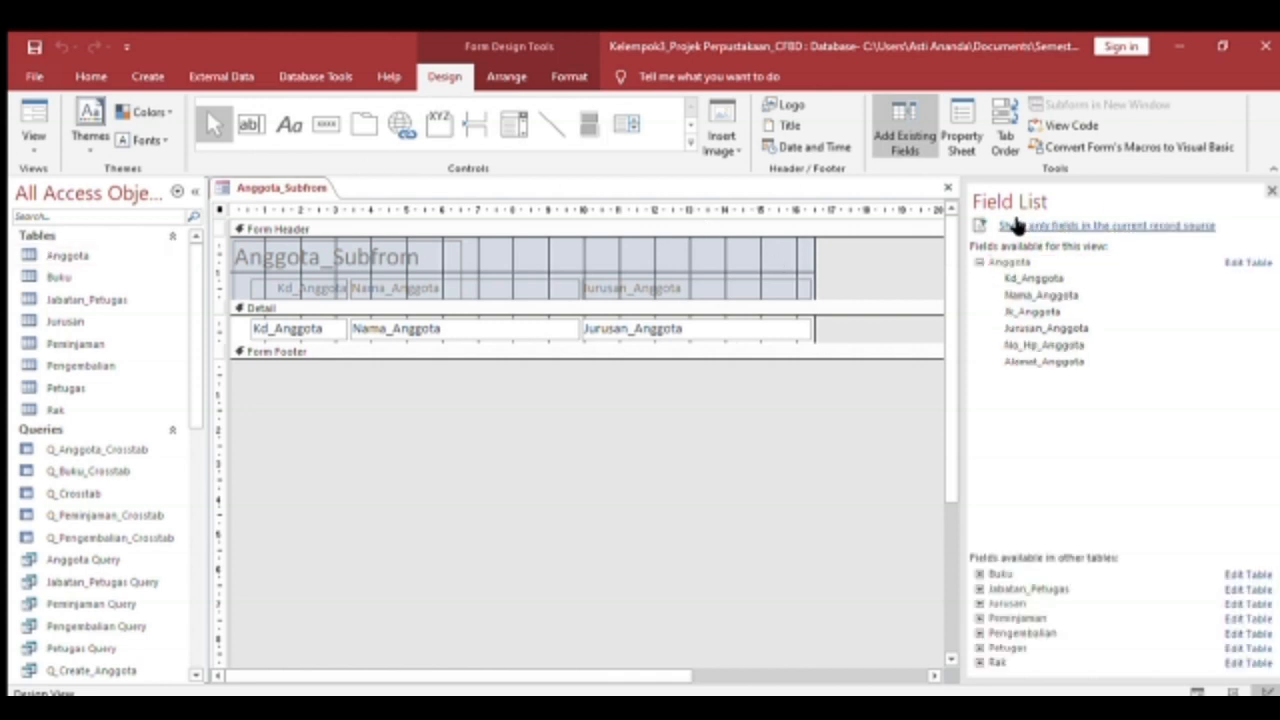
left_click(1018, 224)
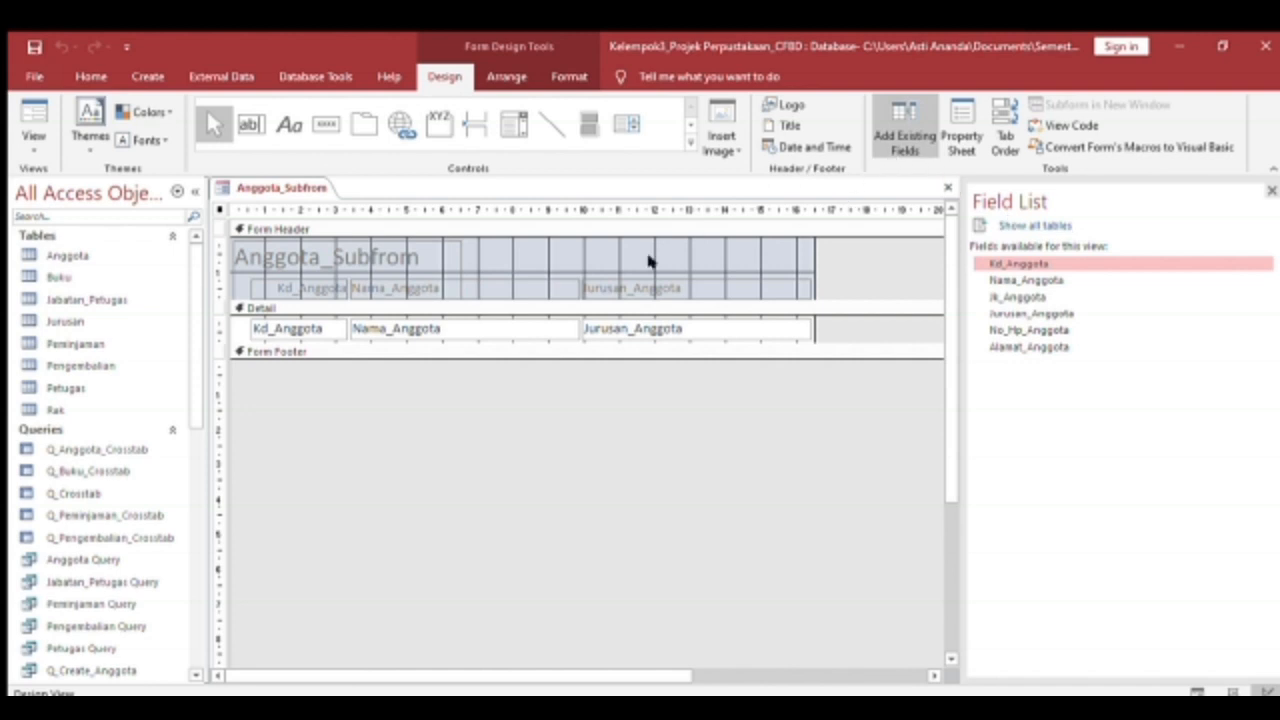
left_click(570, 266)
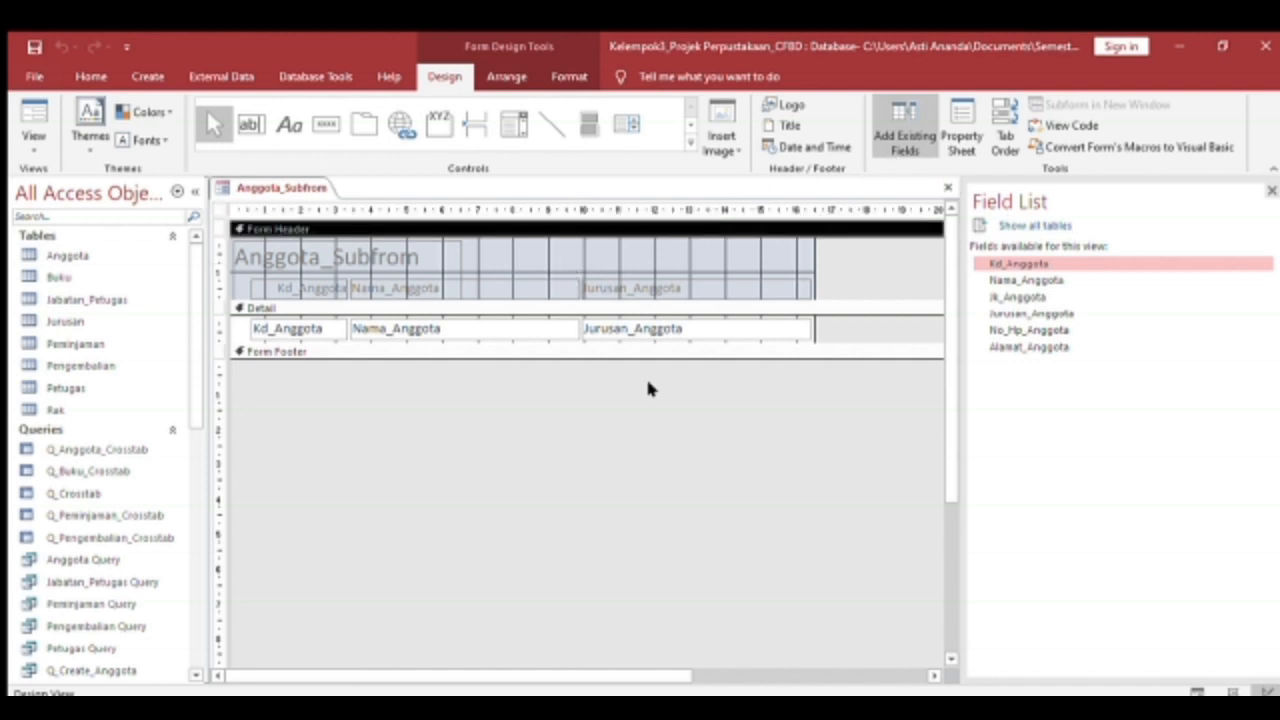
left_click(867, 403)
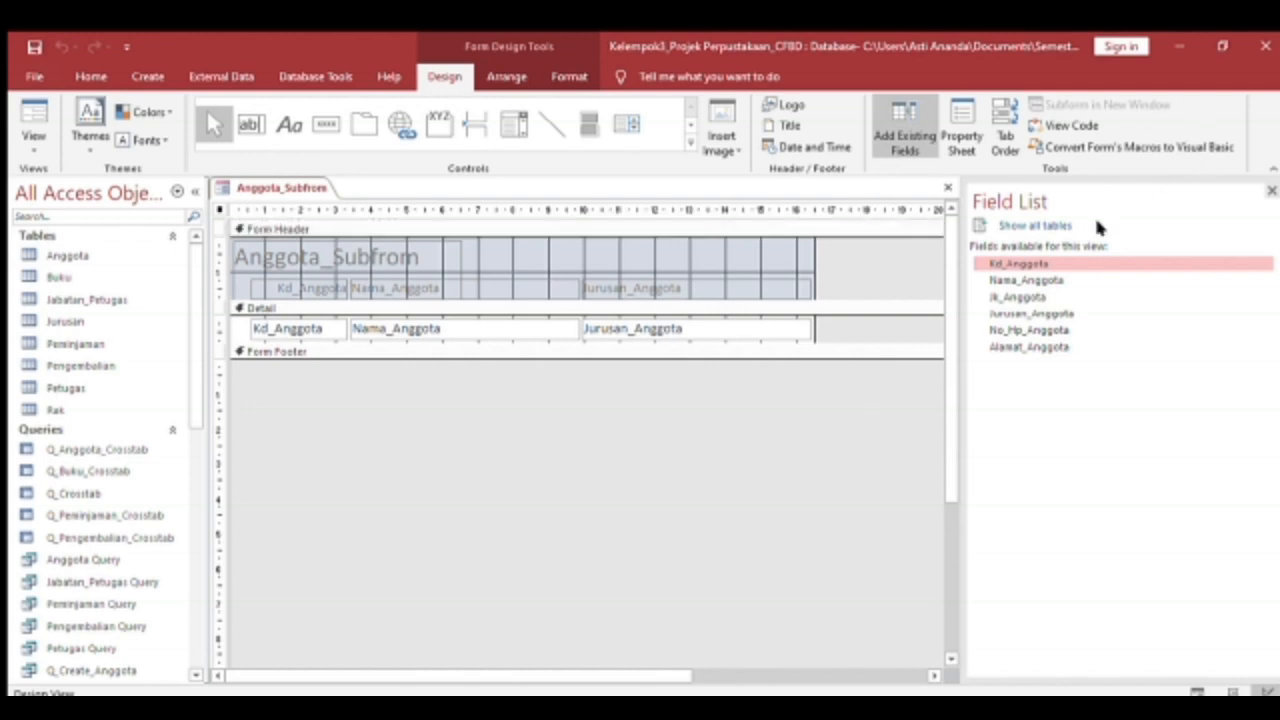
Open the query behind the form's record source and add Kd_Anggota, Nama_Anggota and Jurusan_Anggota from the Anggota table.
left_click(959, 143)
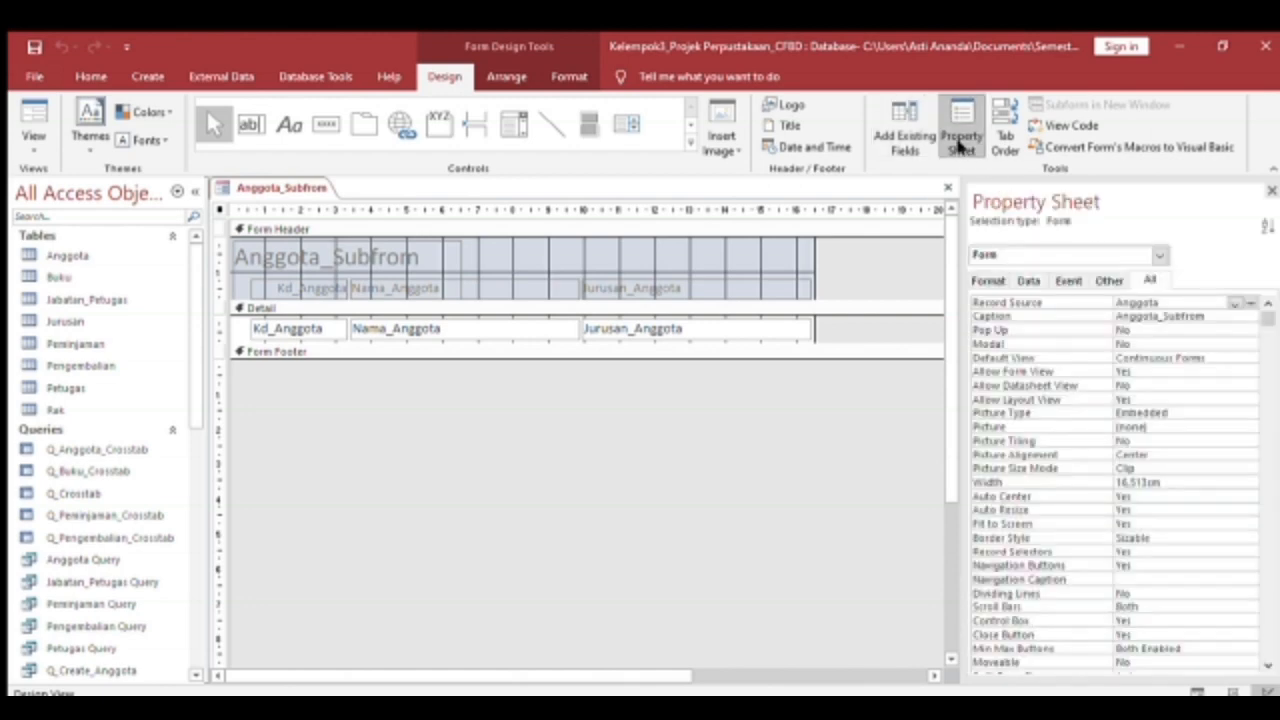
left_click(1246, 297)
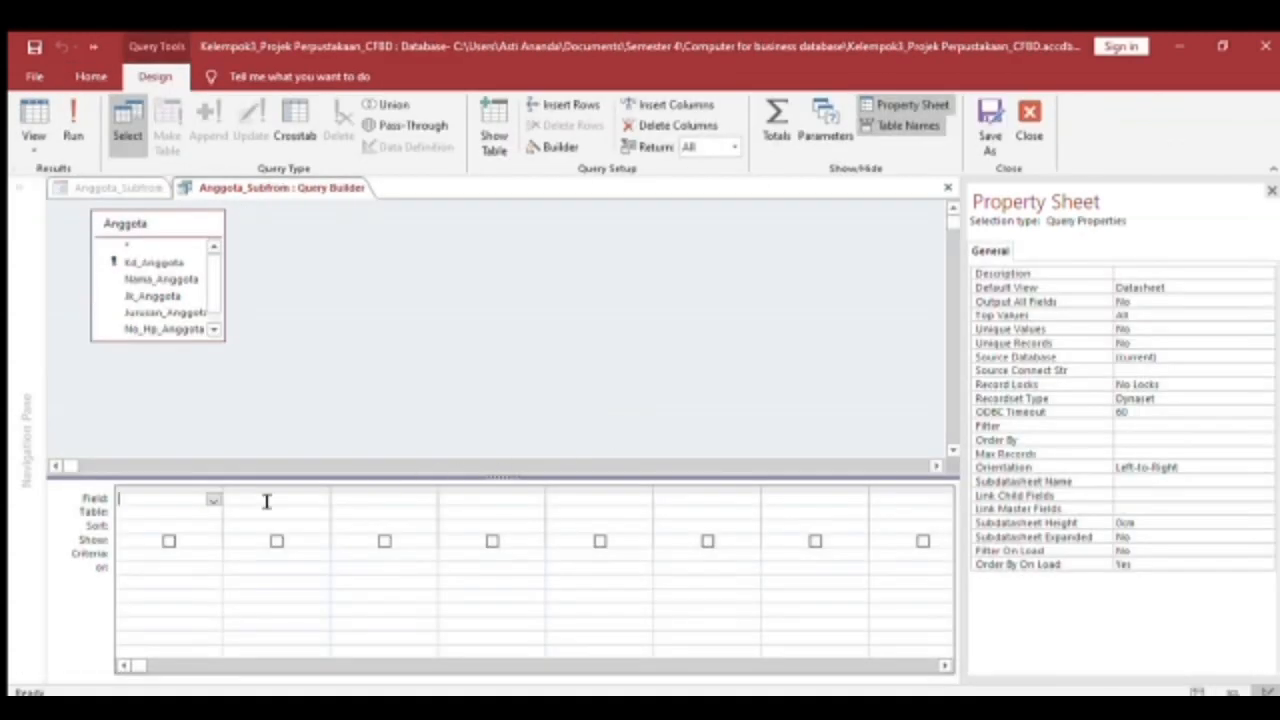
left_click(161, 258)
double_click(161, 260)
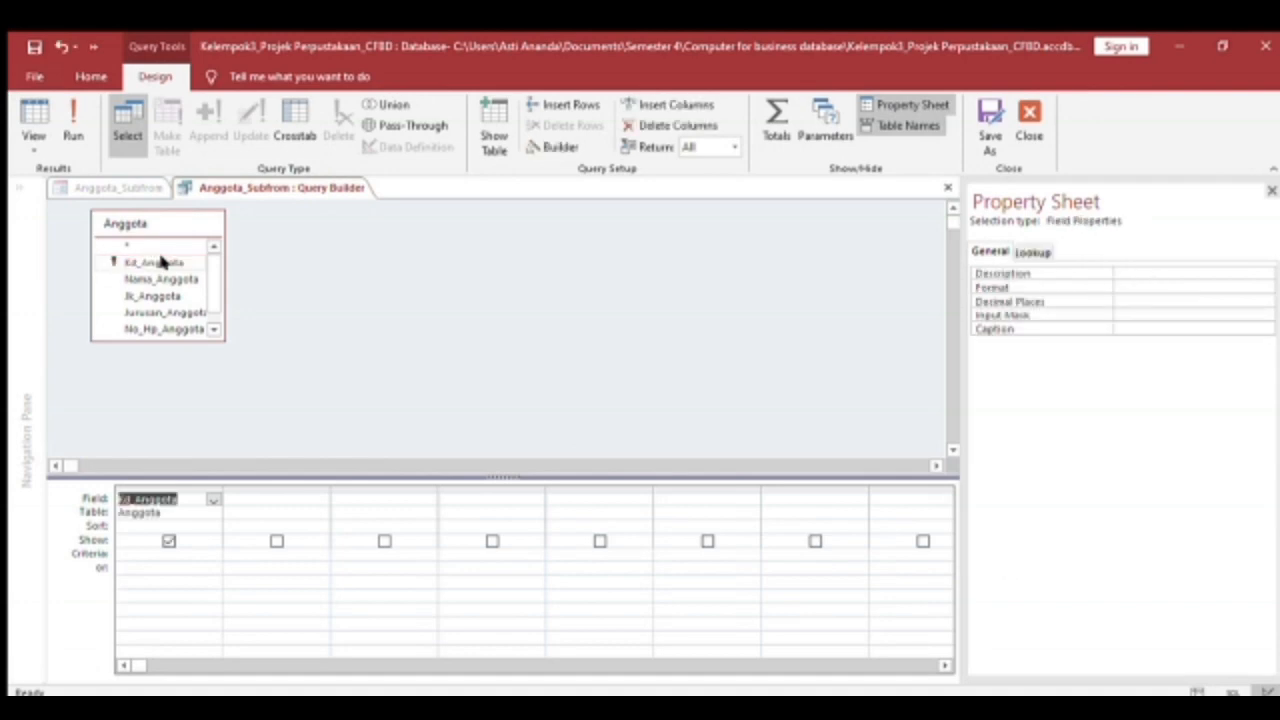
left_click(255, 503)
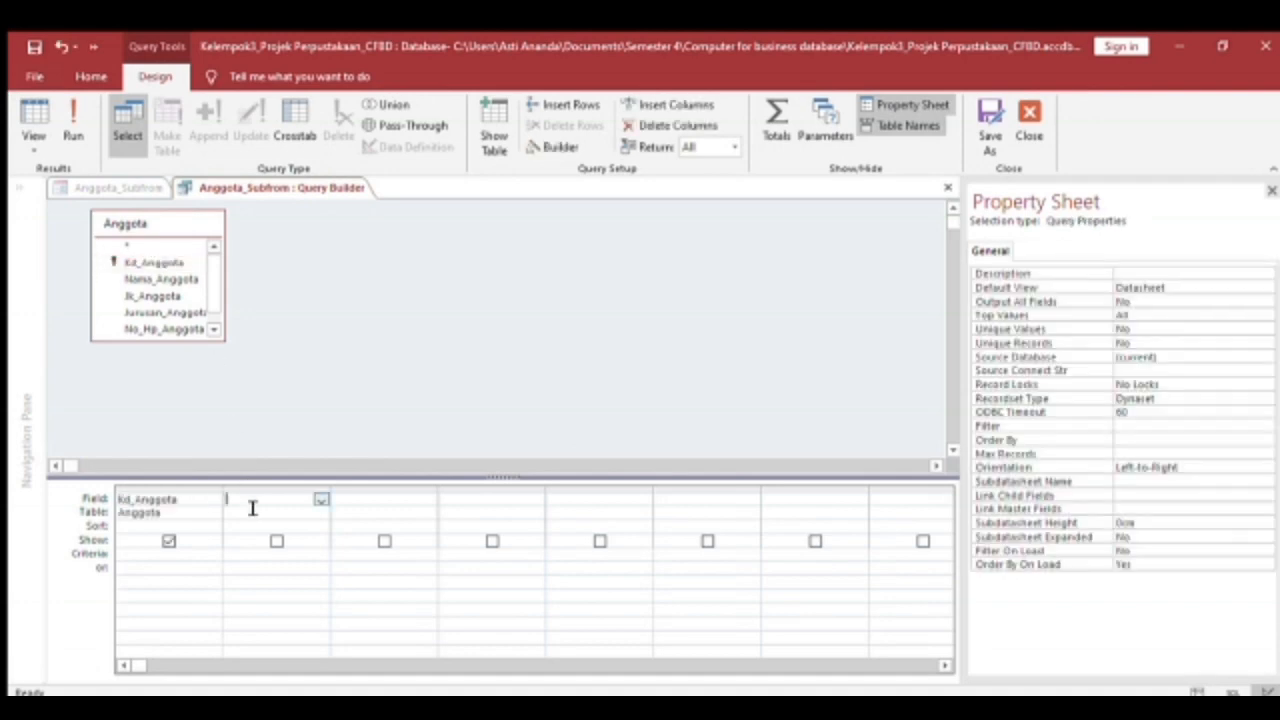
double_click(150, 280)
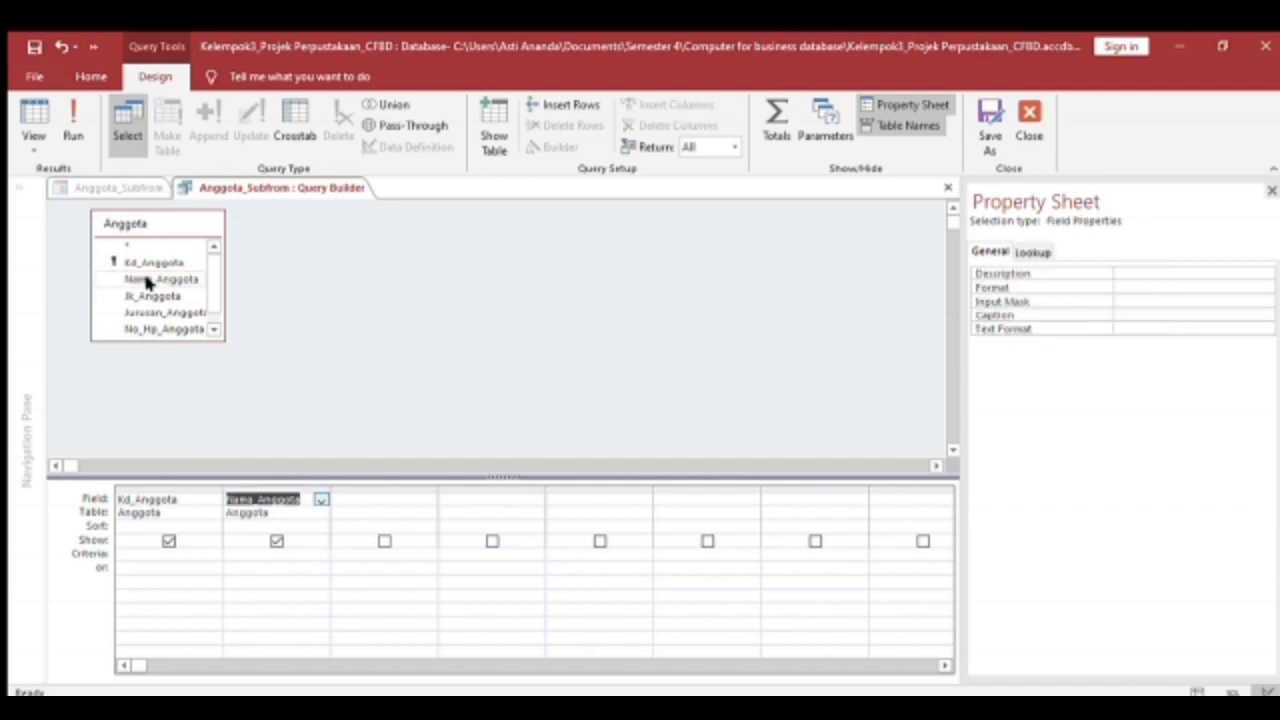
left_click(343, 507)
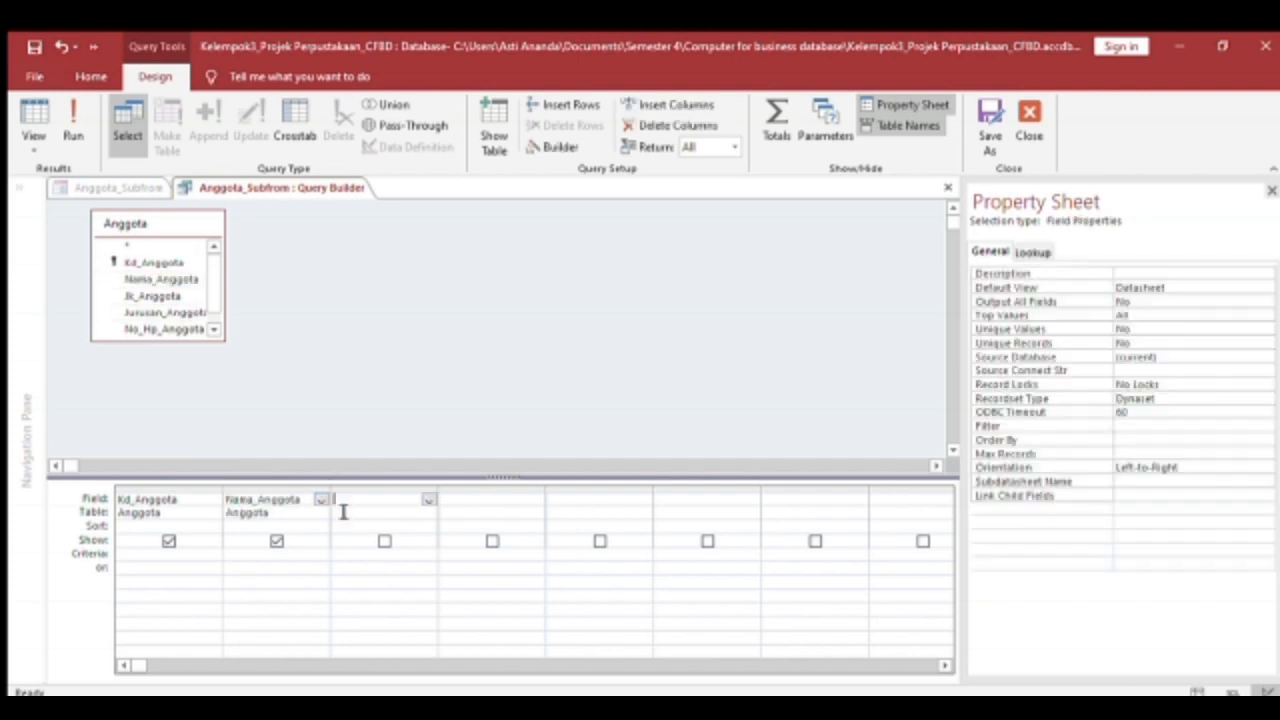
double_click(140, 313)
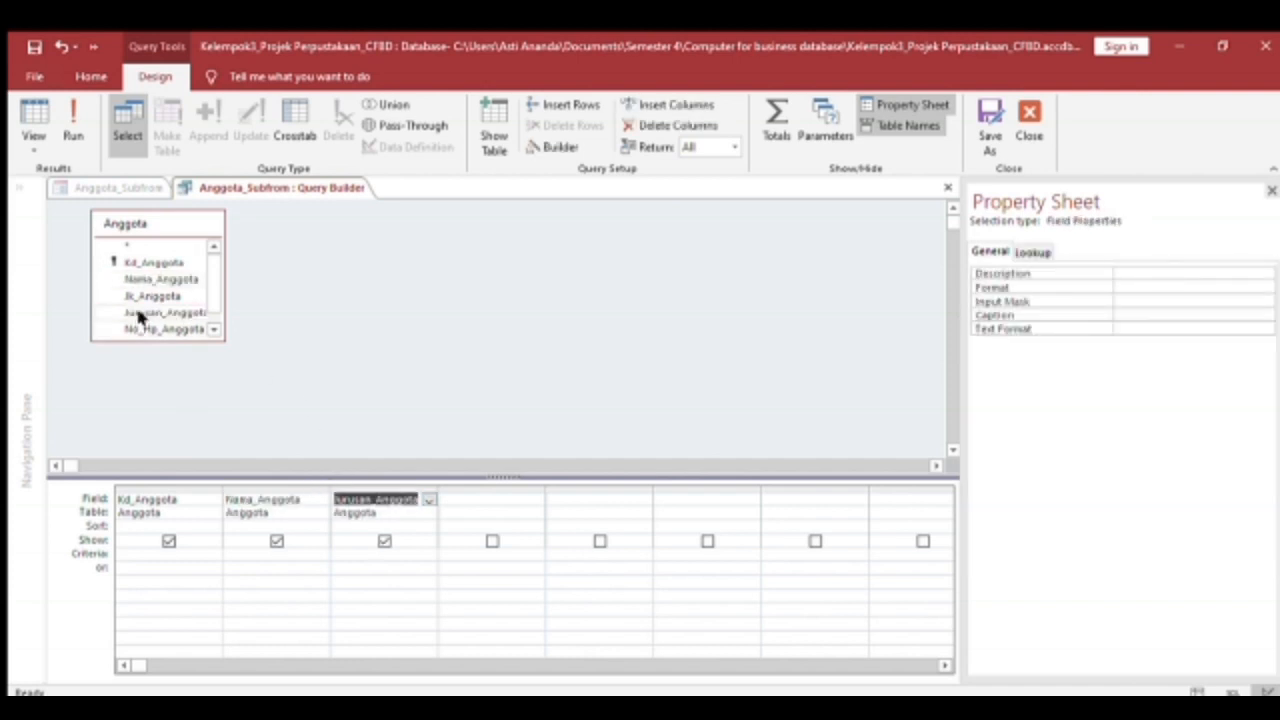
Add the other database tables plus the Tgl_Pinjam, Tgl_Pengembalian, Denda and Kd_Buku fields to the query, and save it as the record source.
left_click(394, 370)
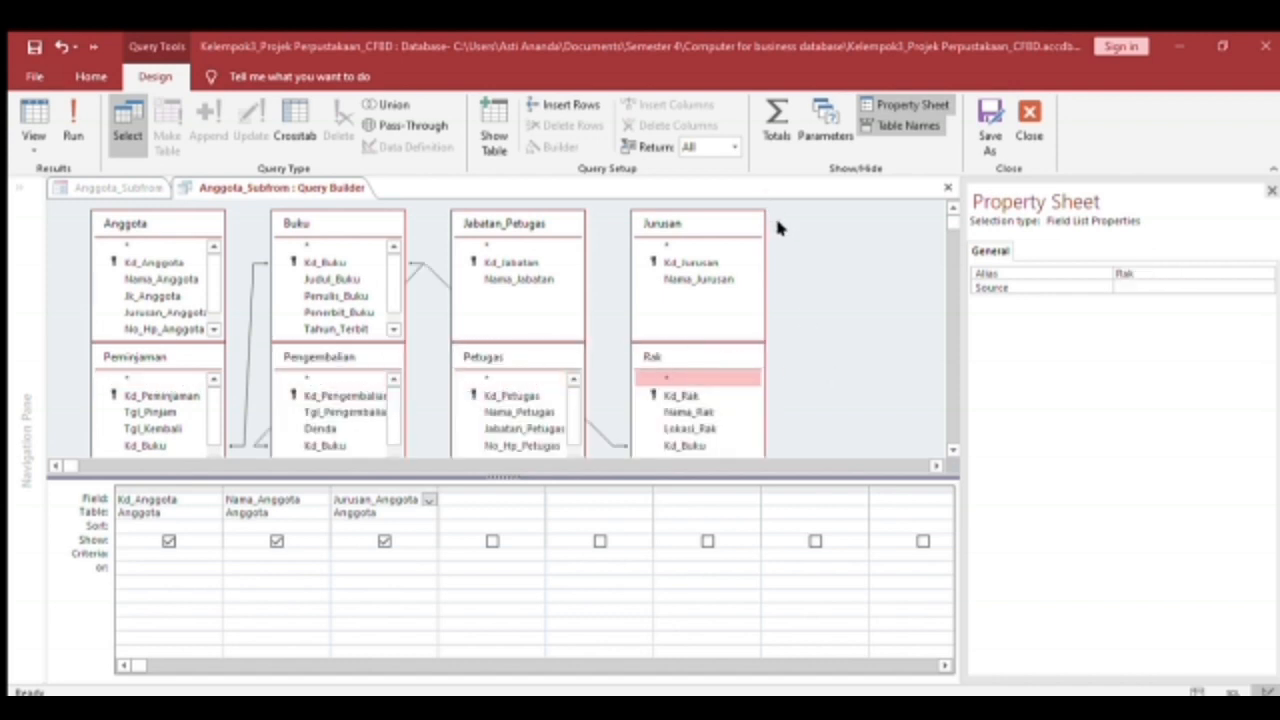
left_click(468, 503)
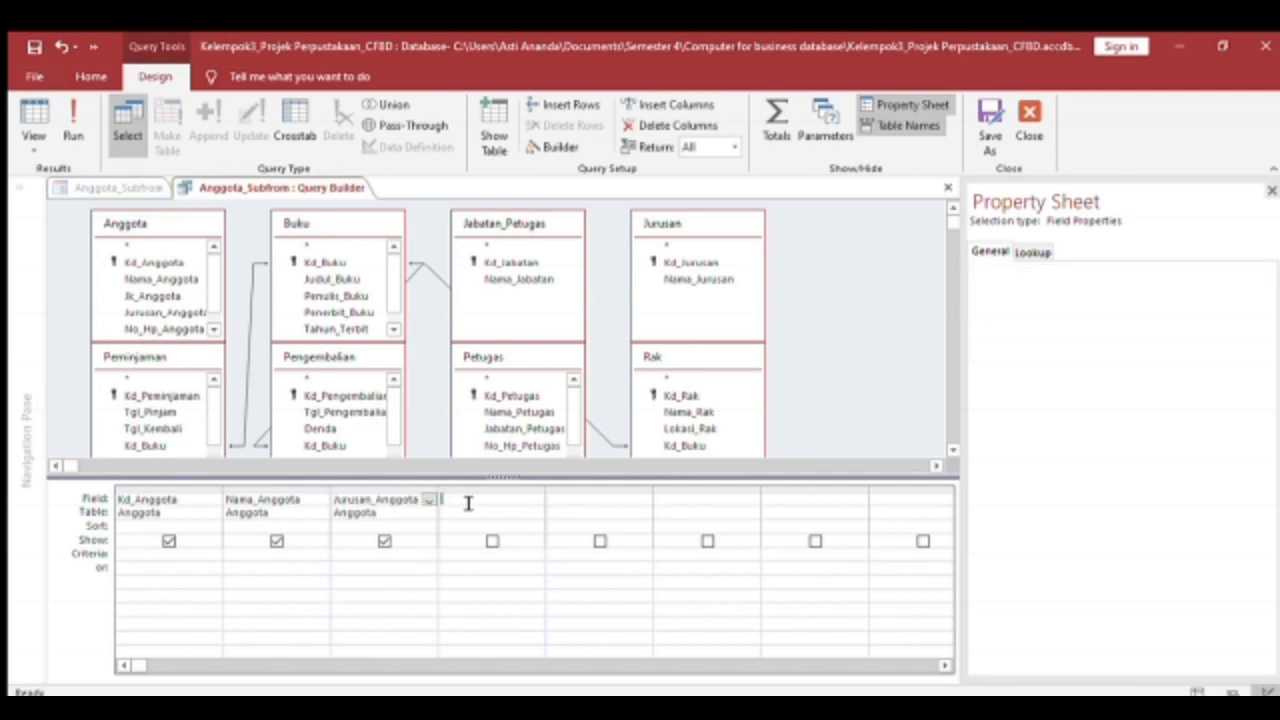
left_click(468, 503)
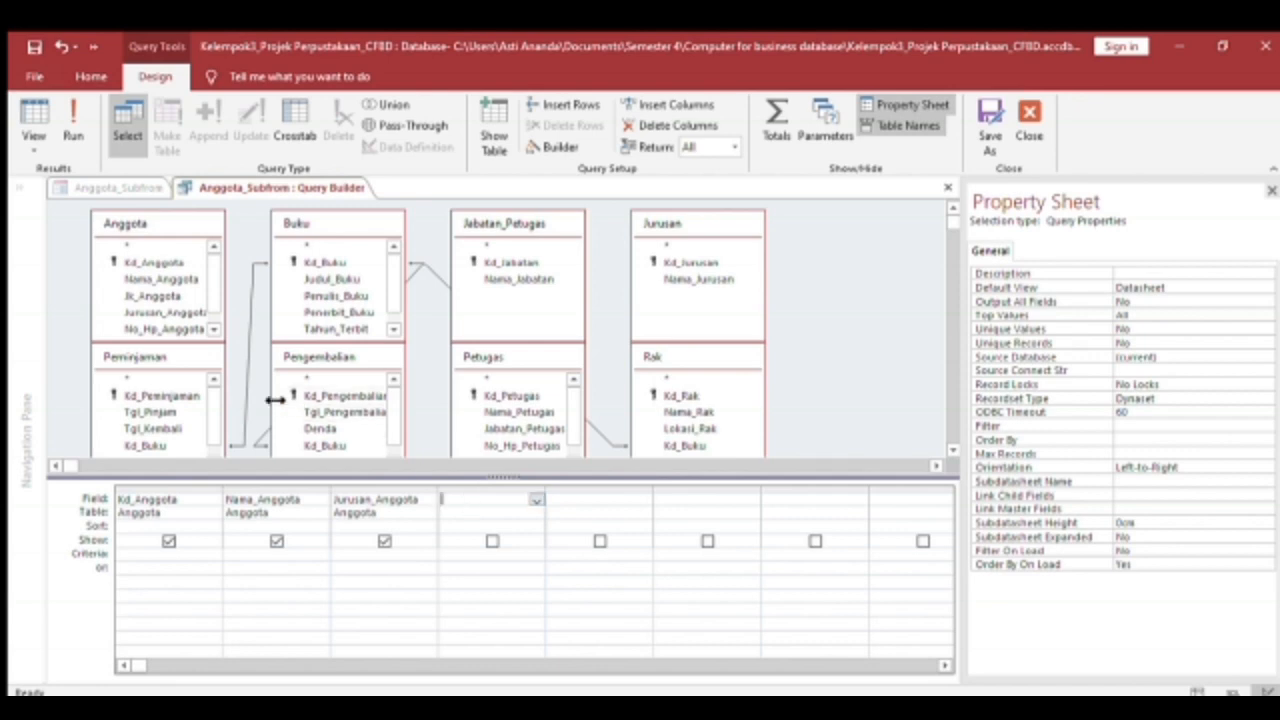
double_click(168, 410)
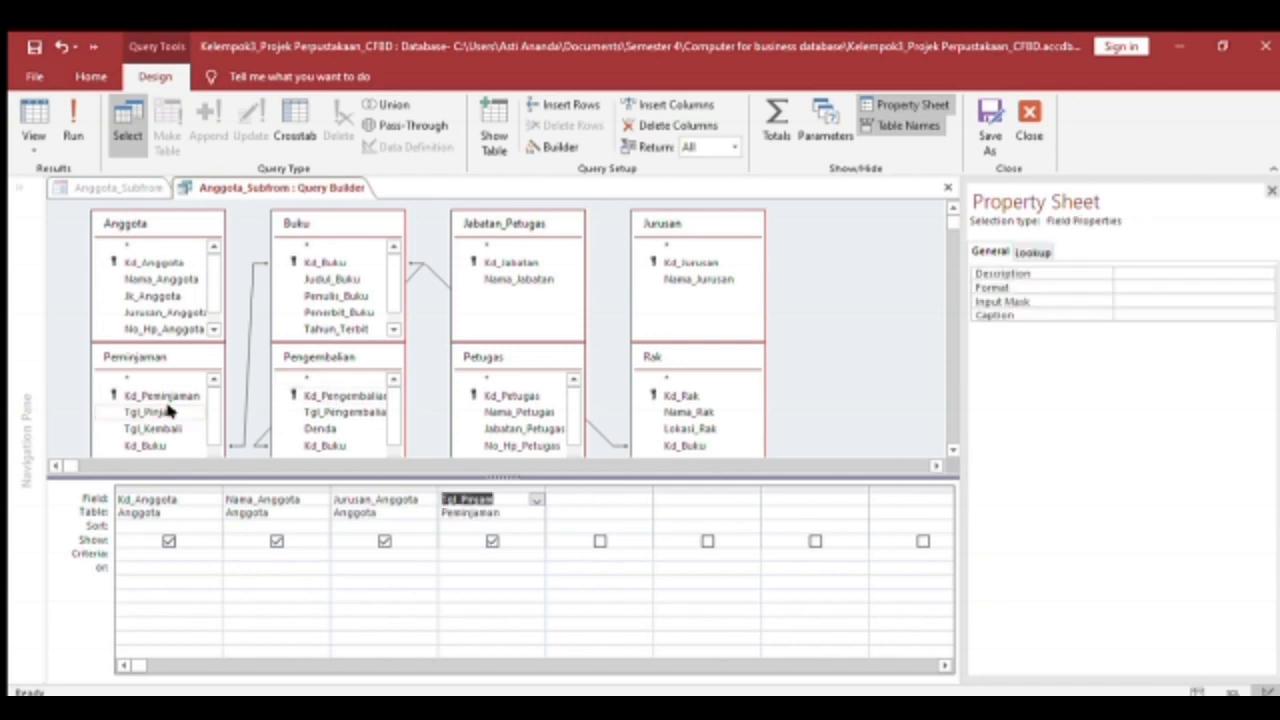
left_click(320, 411)
double_click(320, 411)
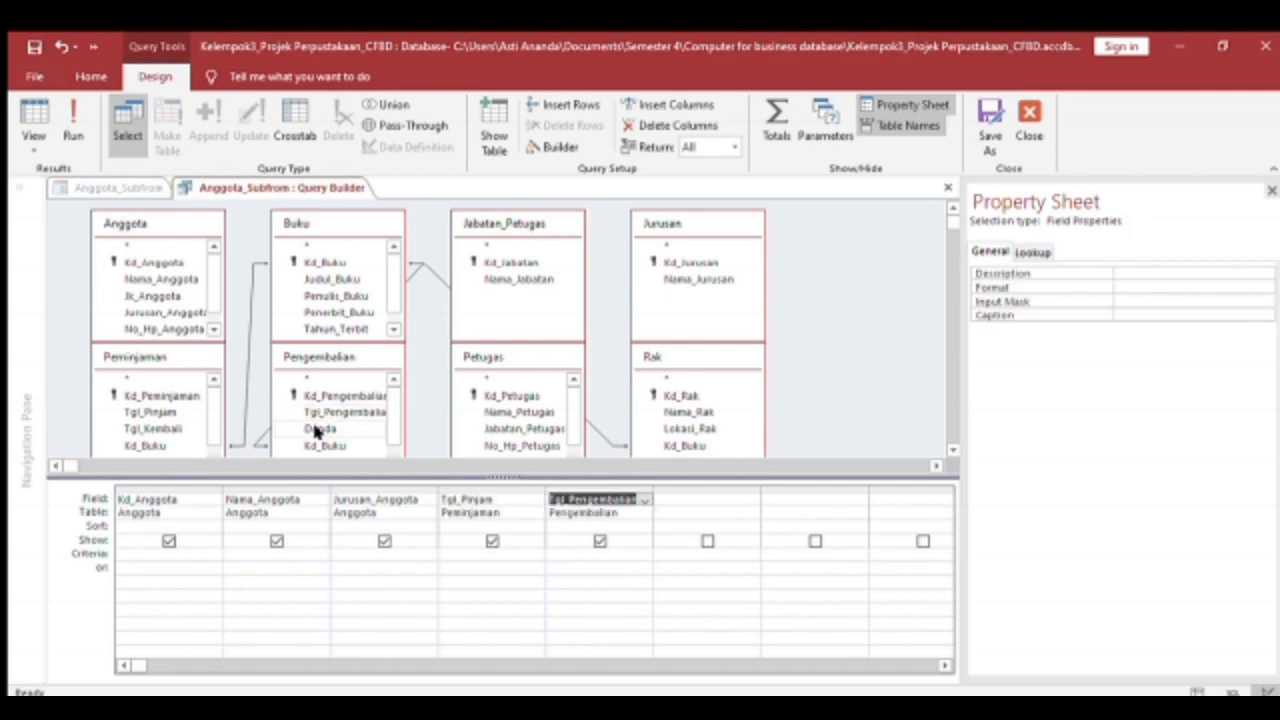
double_click(316, 430)
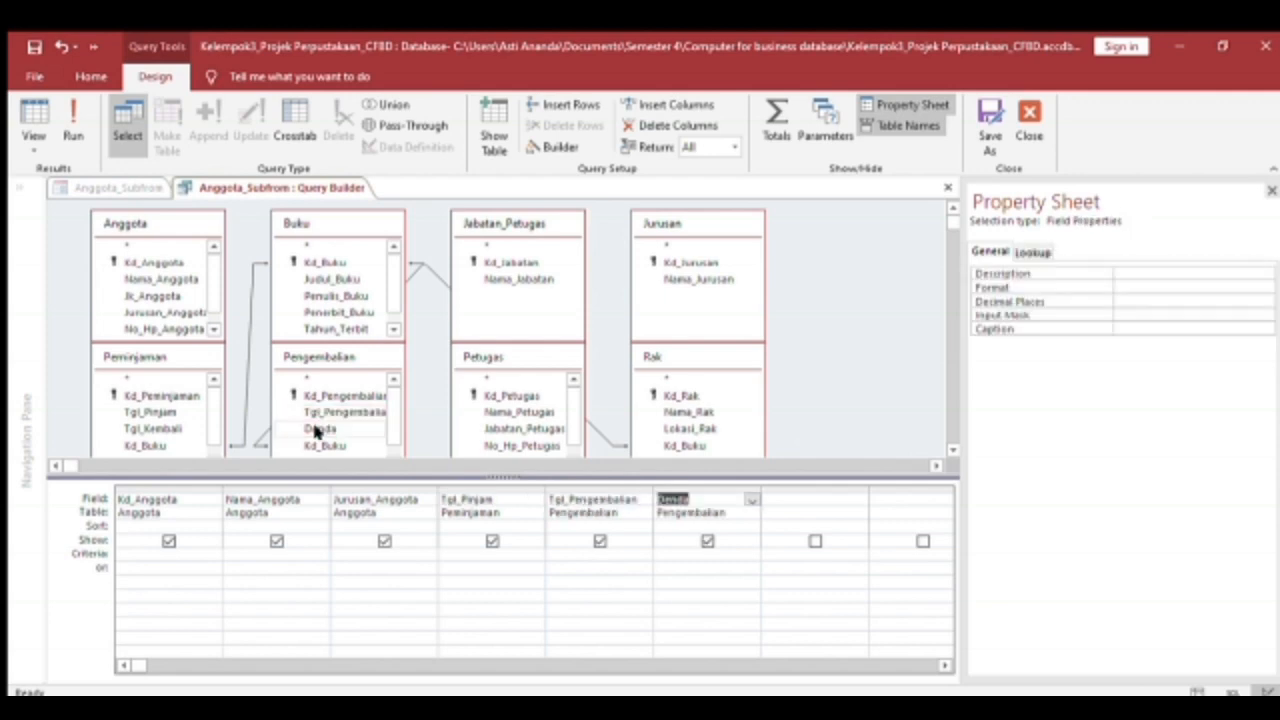
double_click(336, 261)
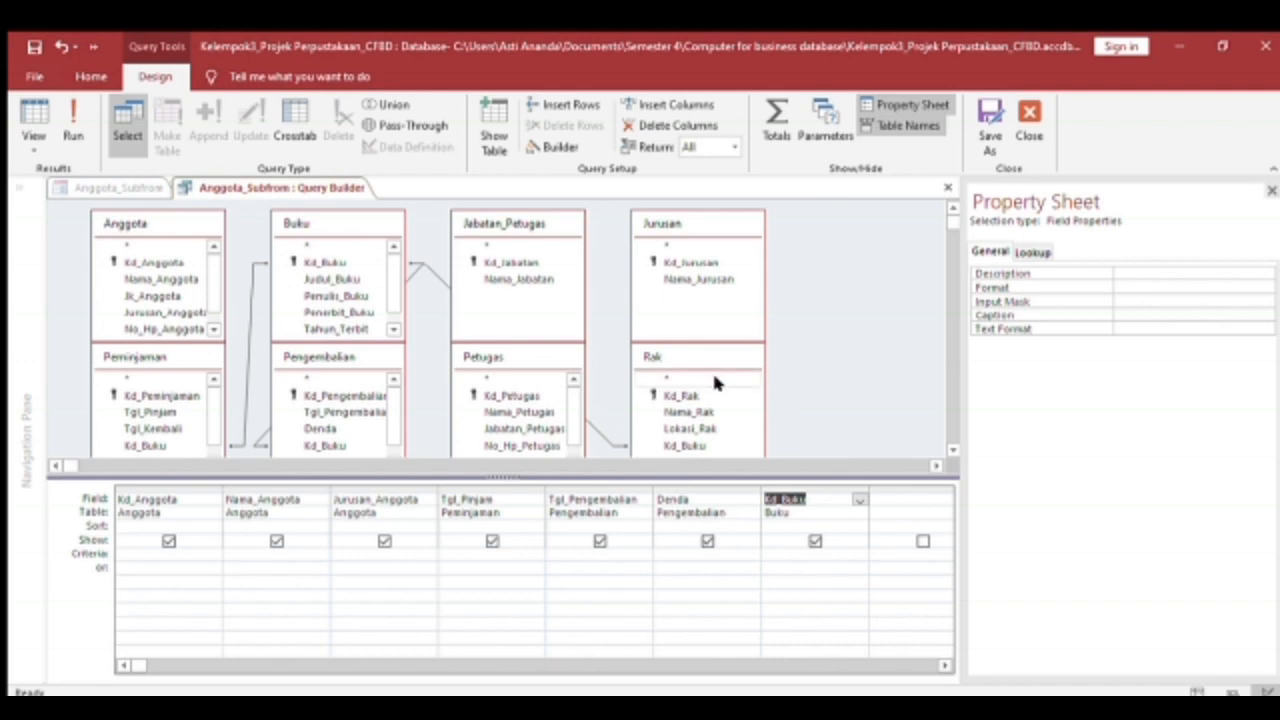
left_click(67, 106)
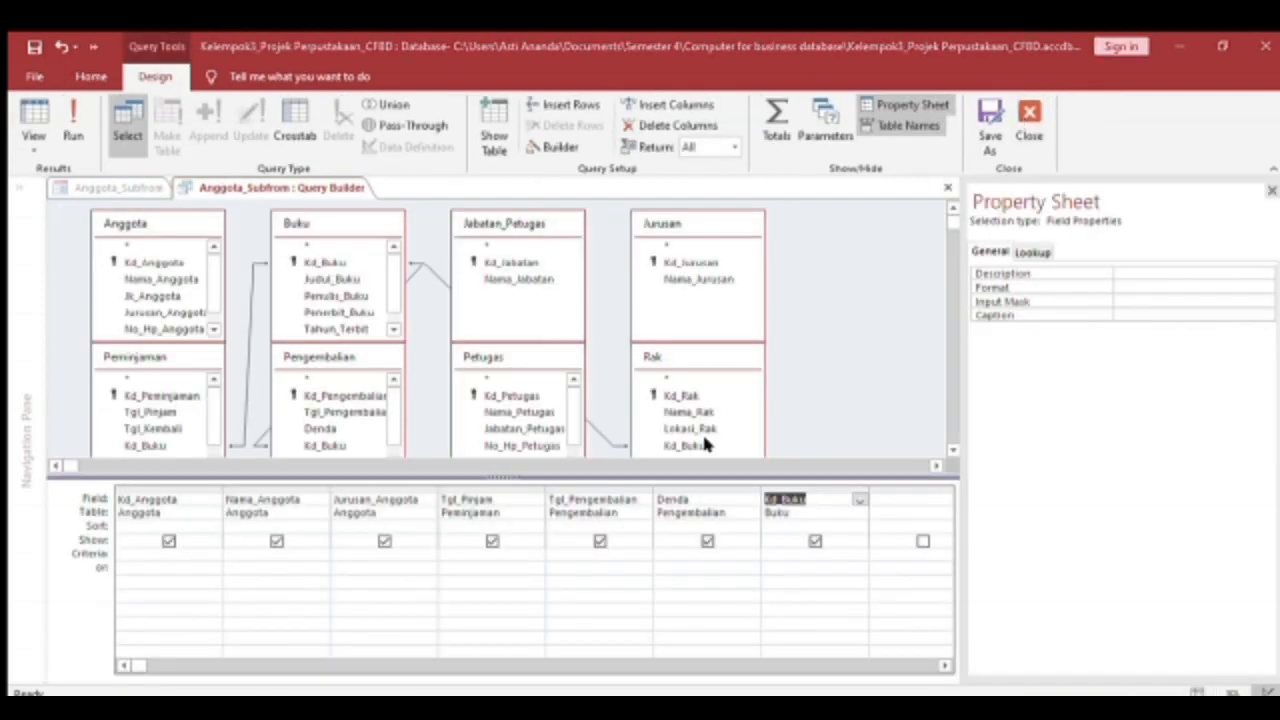
left_click(563, 447)
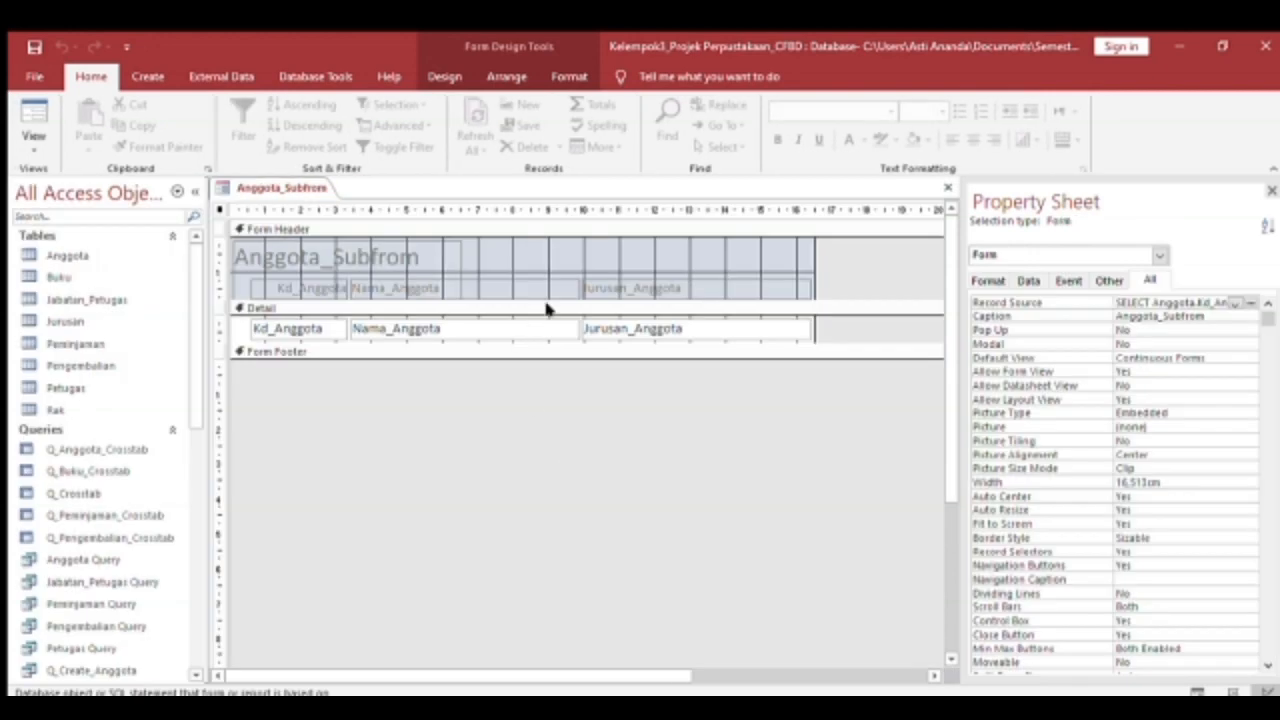
Enlarge the form's detail section to about 9.2 cm high and show the list of available fields.
left_click_drag(567, 358, 568, 637)
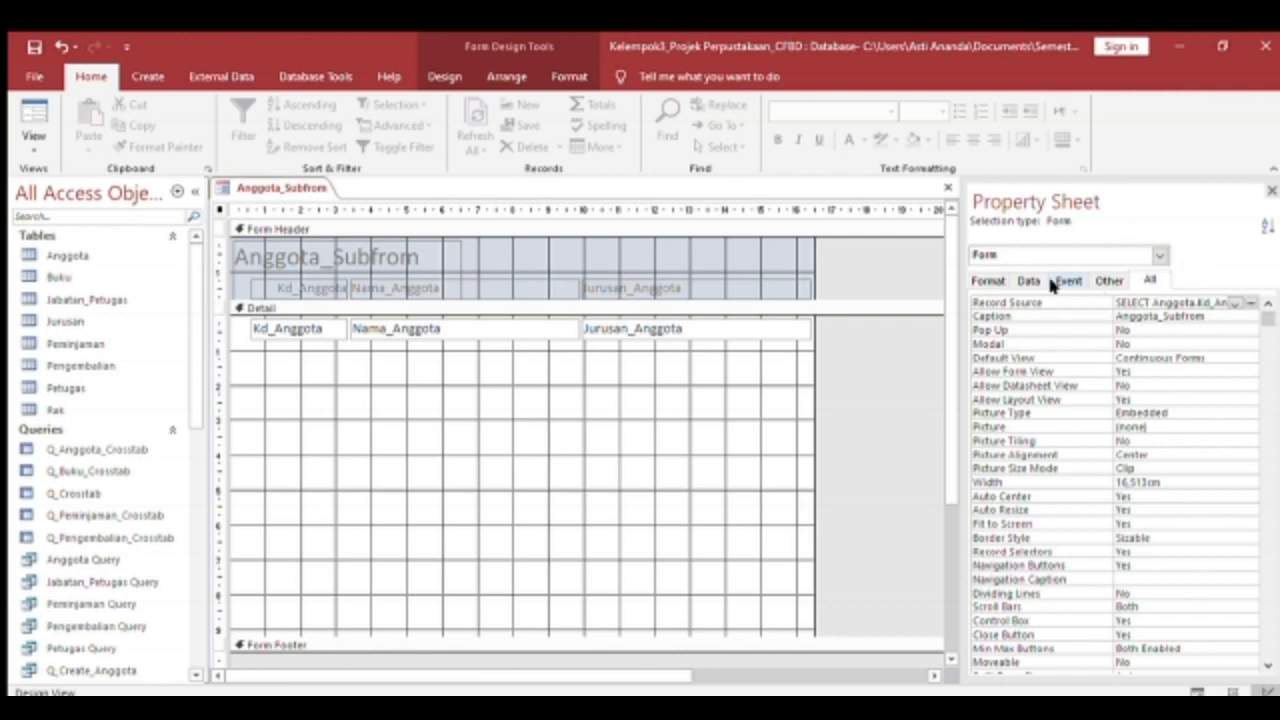
left_click(779, 354)
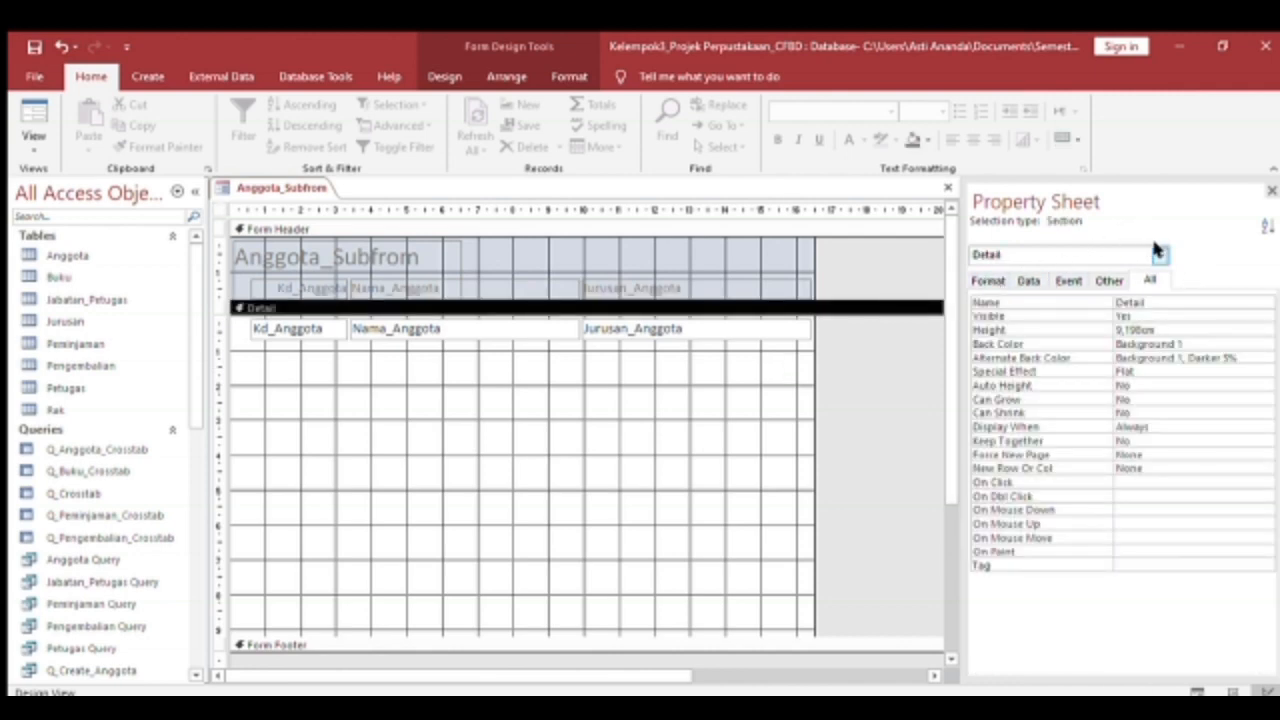
left_click(450, 76)
left_click(895, 138)
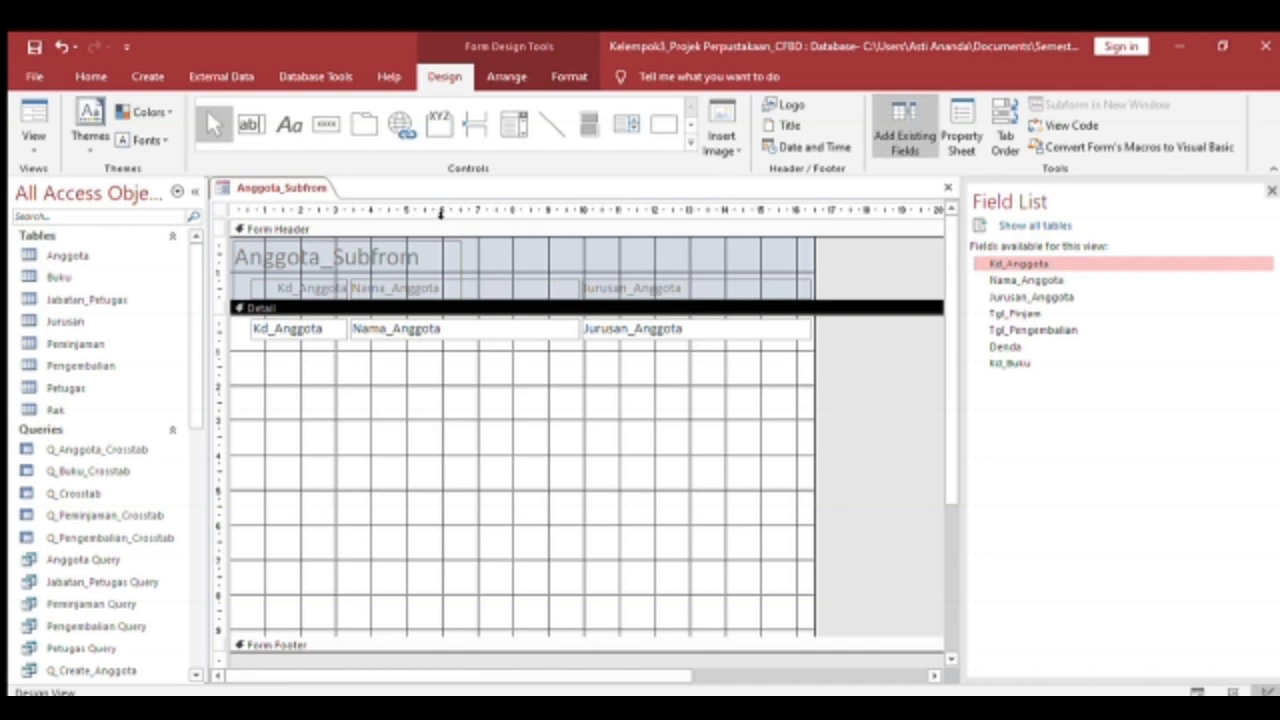
Delete the Anggota_Subfrom title from the form header and move the three column labels up into its place.
left_click(422, 255)
key("Delete")
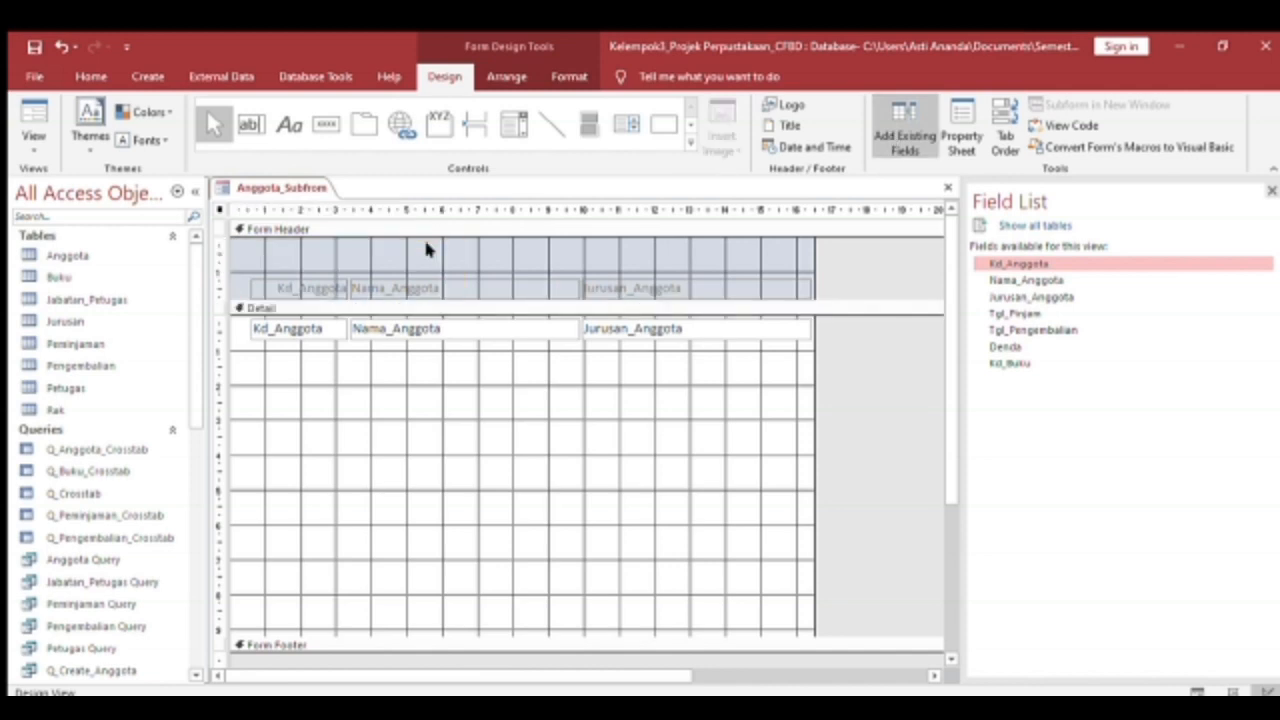
left_click_drag(255, 283, 814, 280)
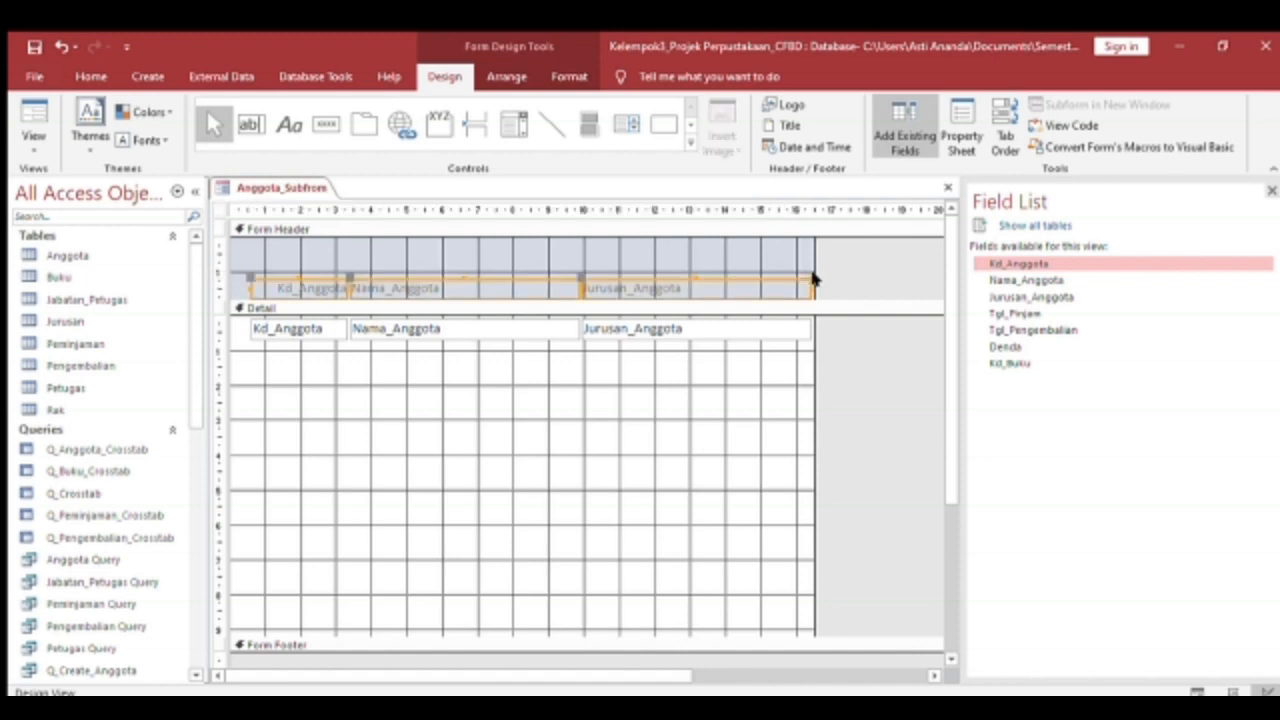
left_click_drag(632, 287, 620, 252)
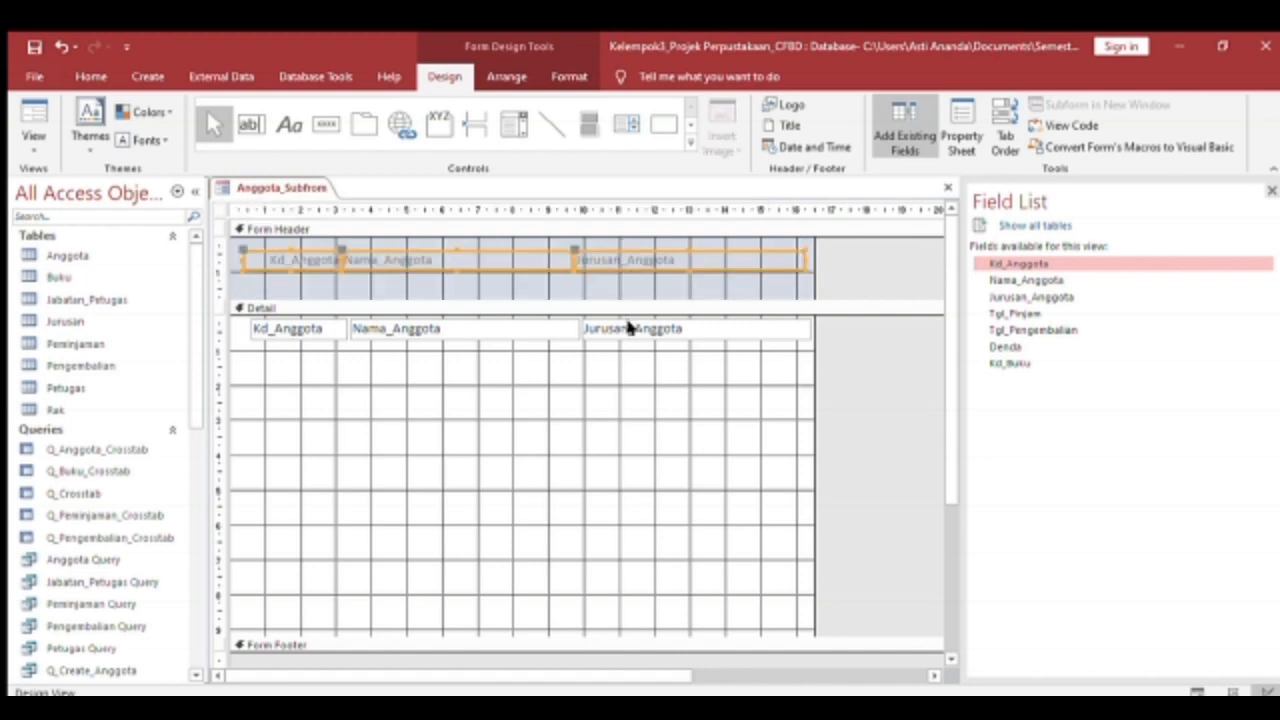
left_click(379, 359)
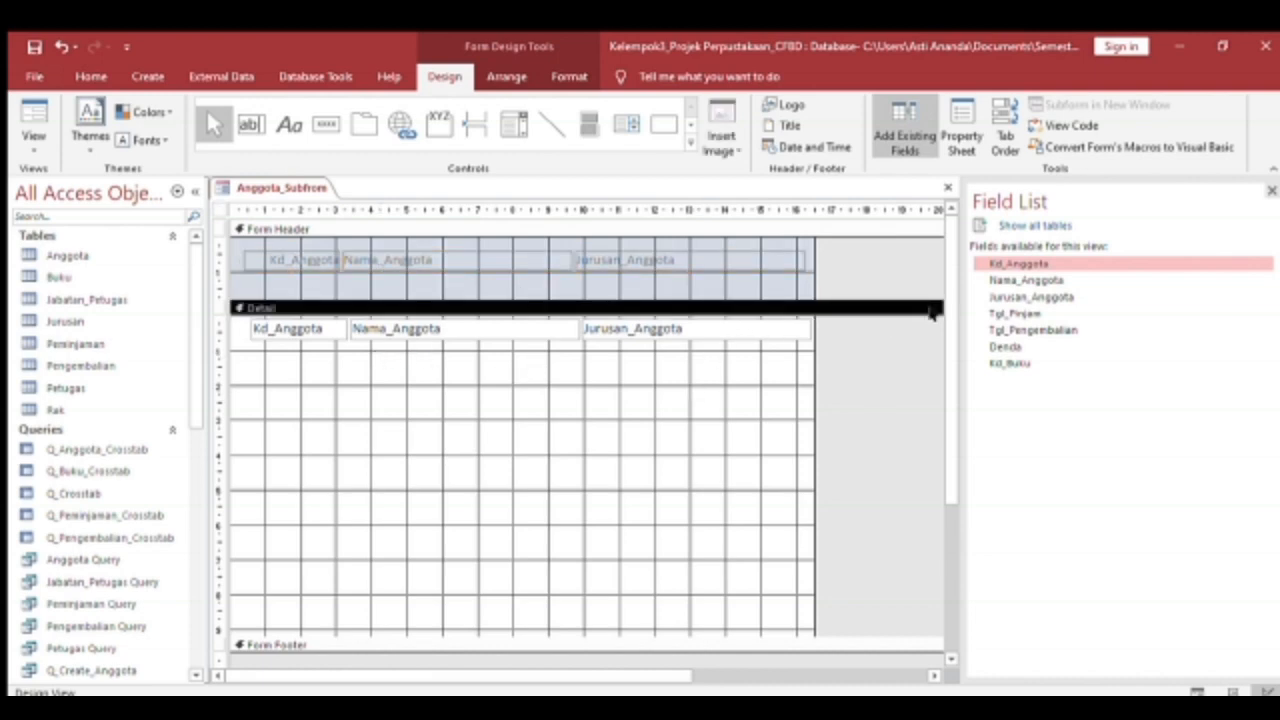
Add the Tgl_Pinjam field to the detail section below Kd_Anggota, and size its label and text box to match the Kd_Anggota and Nama_Anggota columns.
left_click(1031, 316)
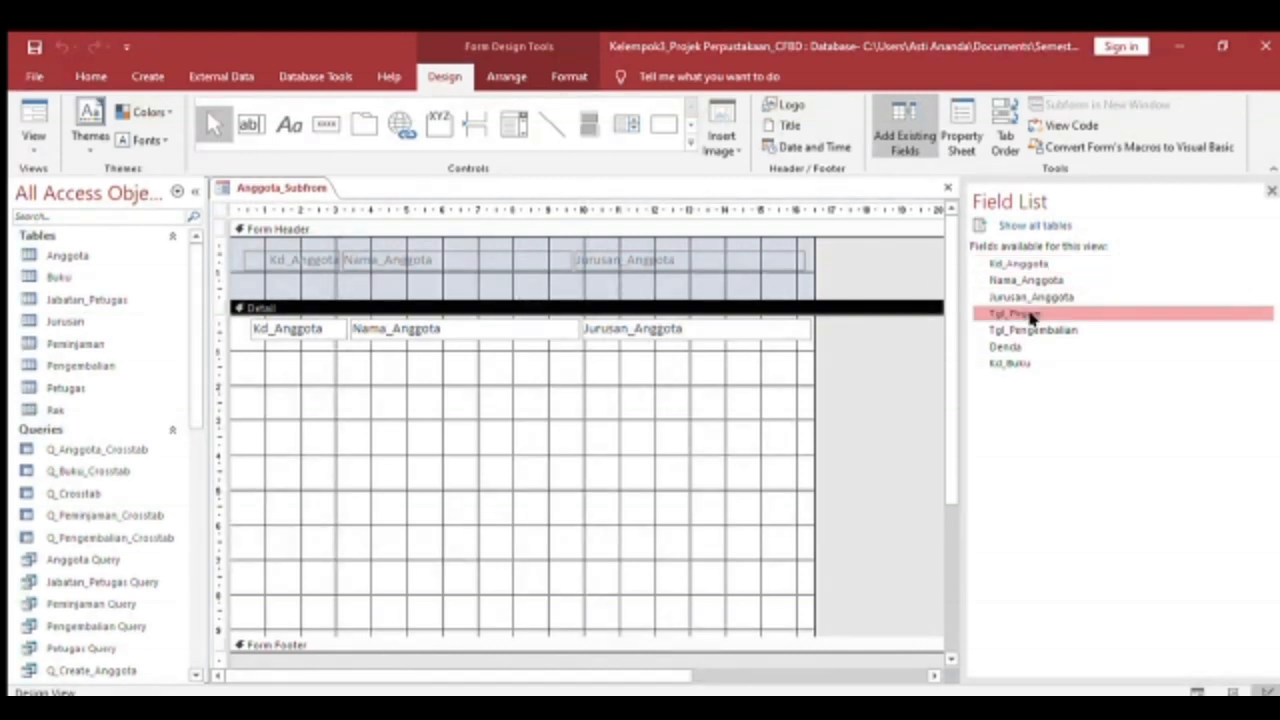
double_click(1031, 316)
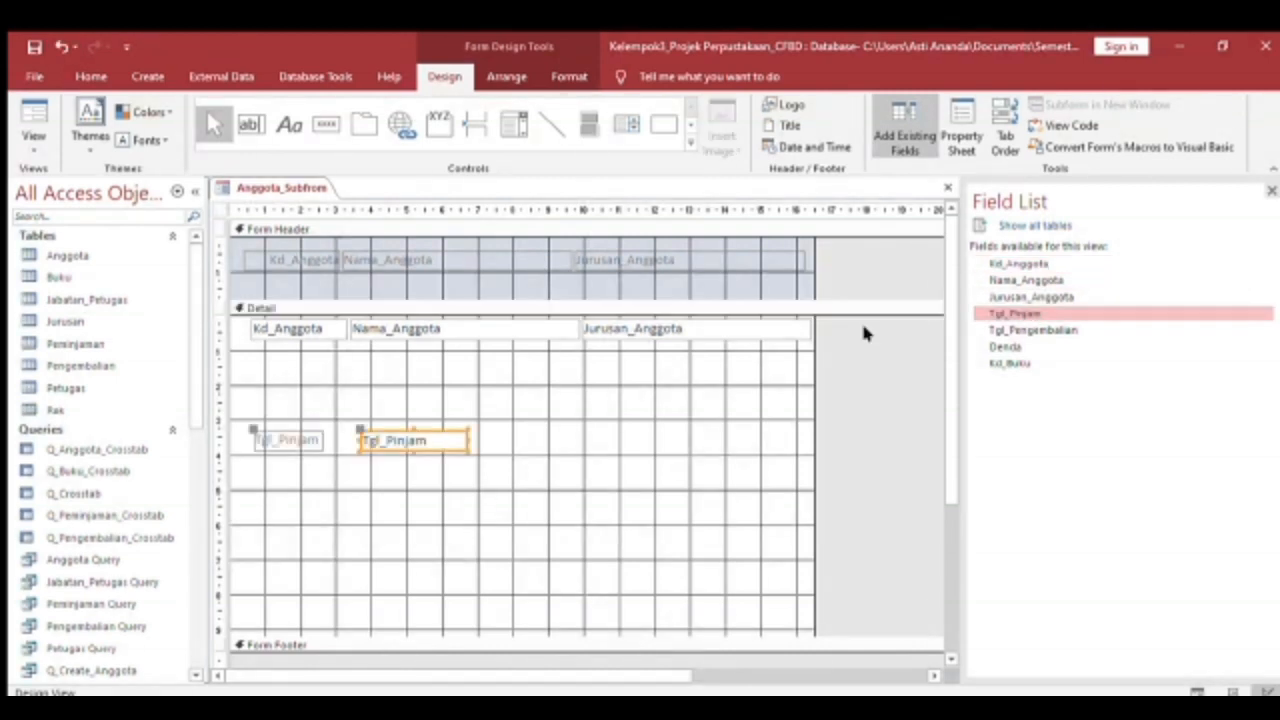
left_click_drag(268, 424, 286, 378)
left_click(287, 379)
left_click_drag(260, 384, 252, 384)
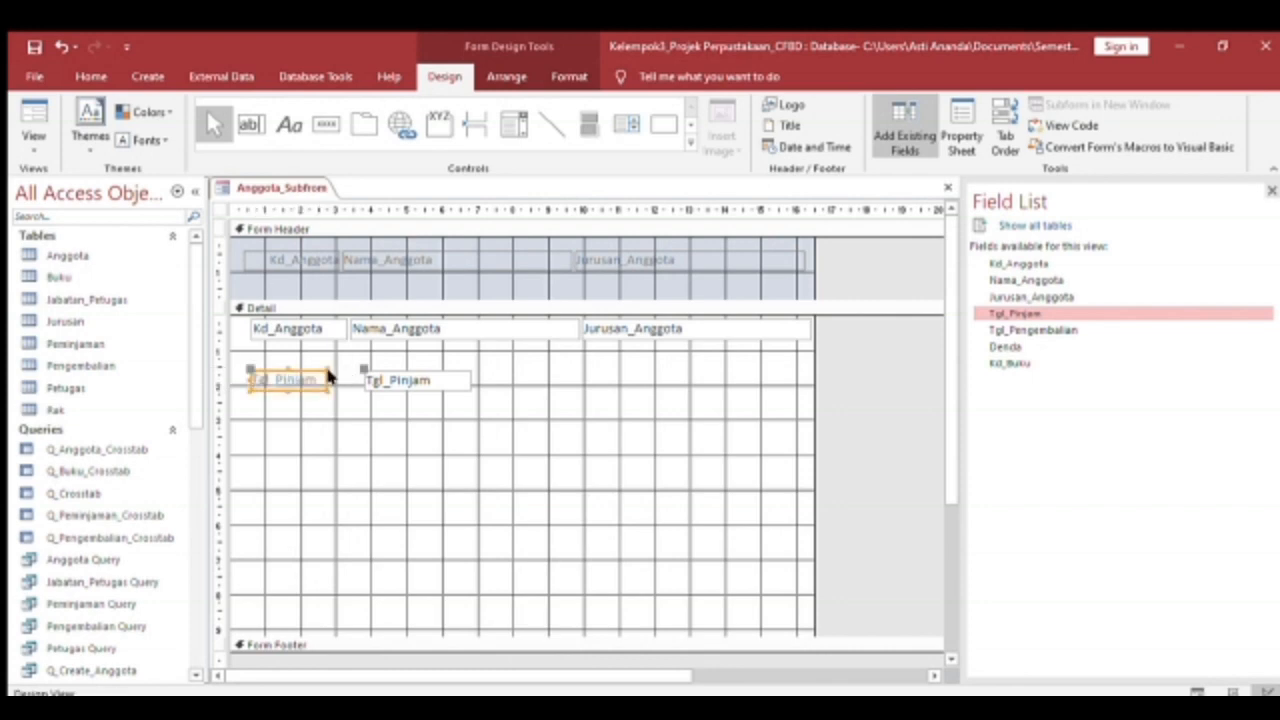
left_click_drag(329, 383, 346, 383)
left_click(430, 388)
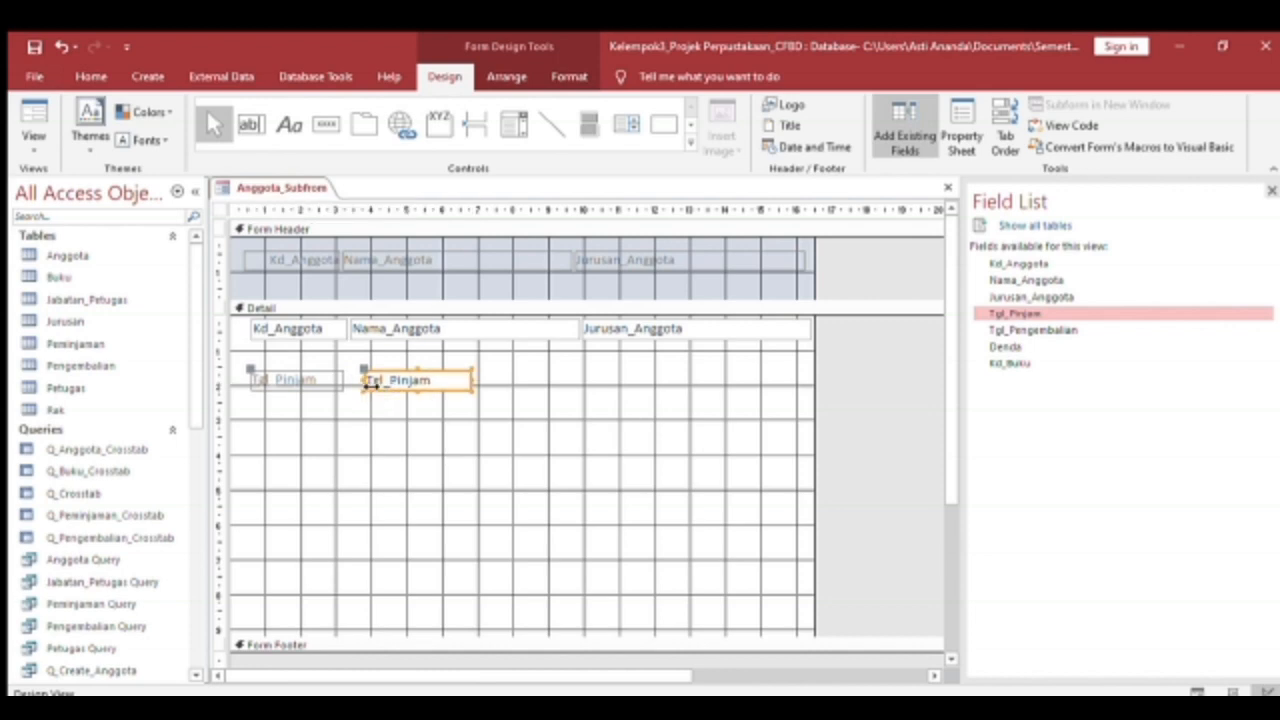
left_click(366, 386)
left_click_drag(478, 382, 578, 366)
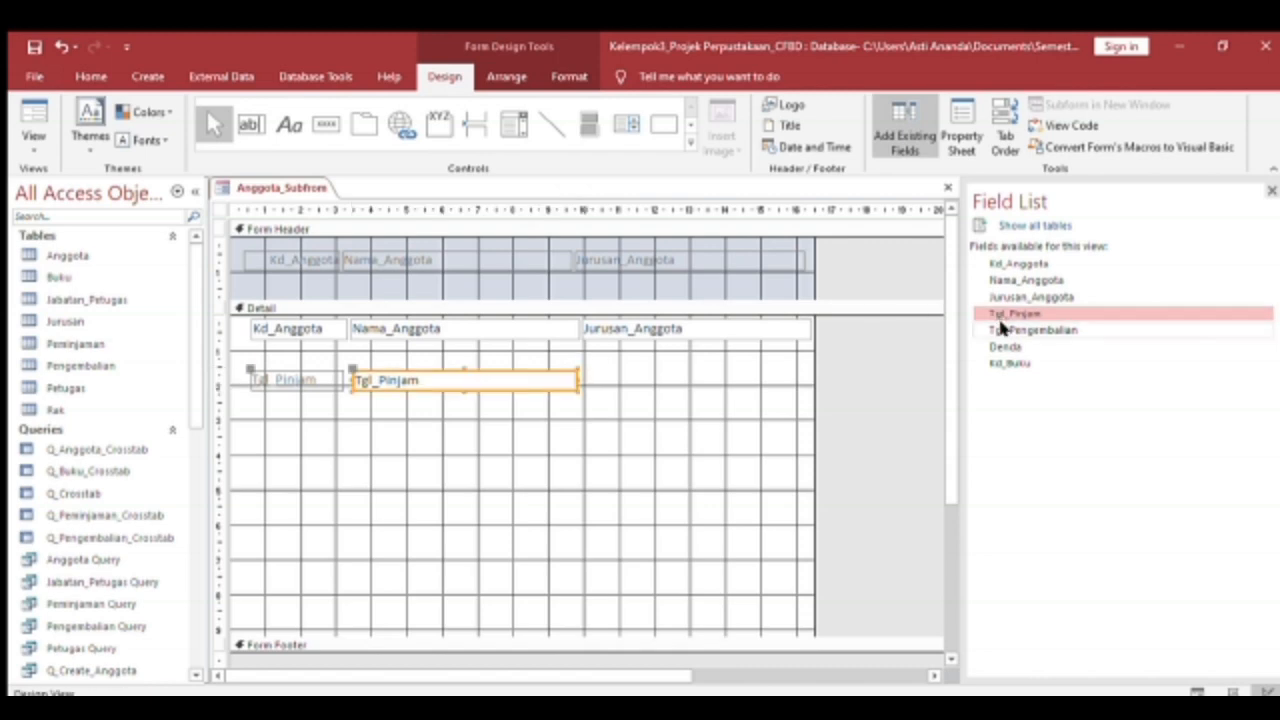
Add the Tgl_Pengembalian field below Tgl_Pinjam, shortening its label and widening its text box to line up with the row above.
left_click_drag(1001, 328, 362, 458)
left_click_drag(475, 466, 575, 466)
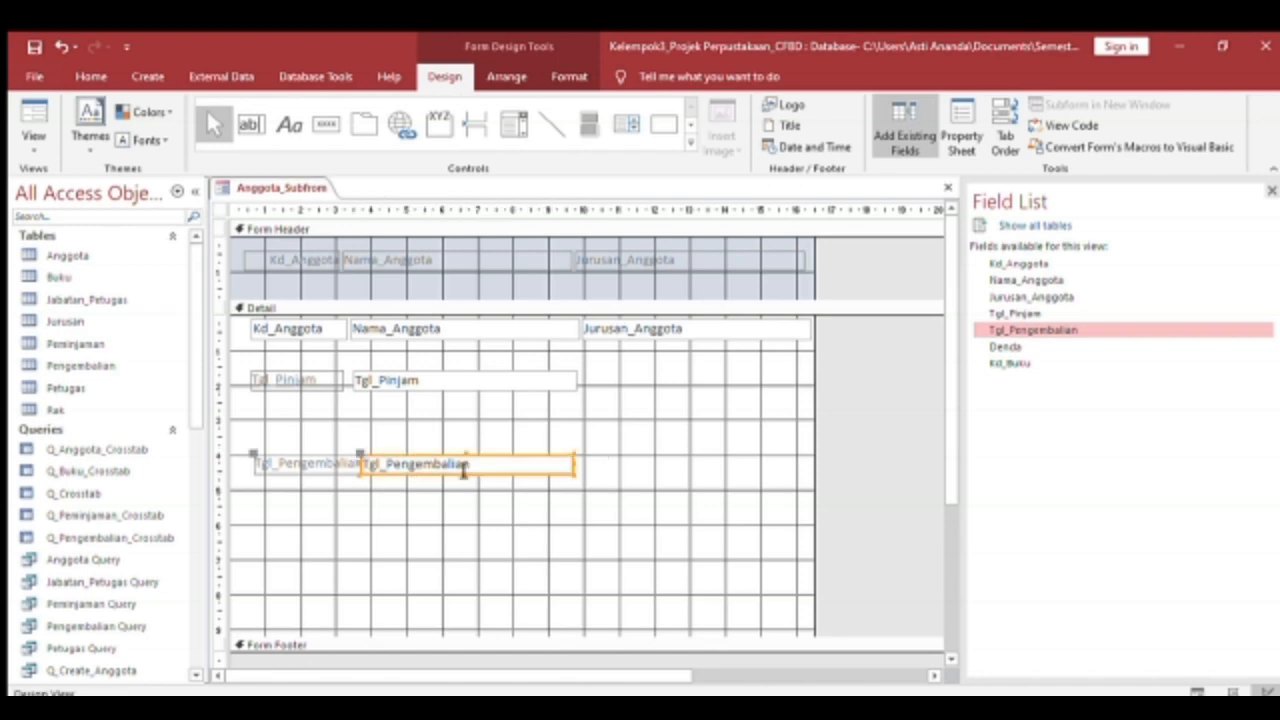
left_click(310, 458)
left_click_drag(300, 455, 293, 418)
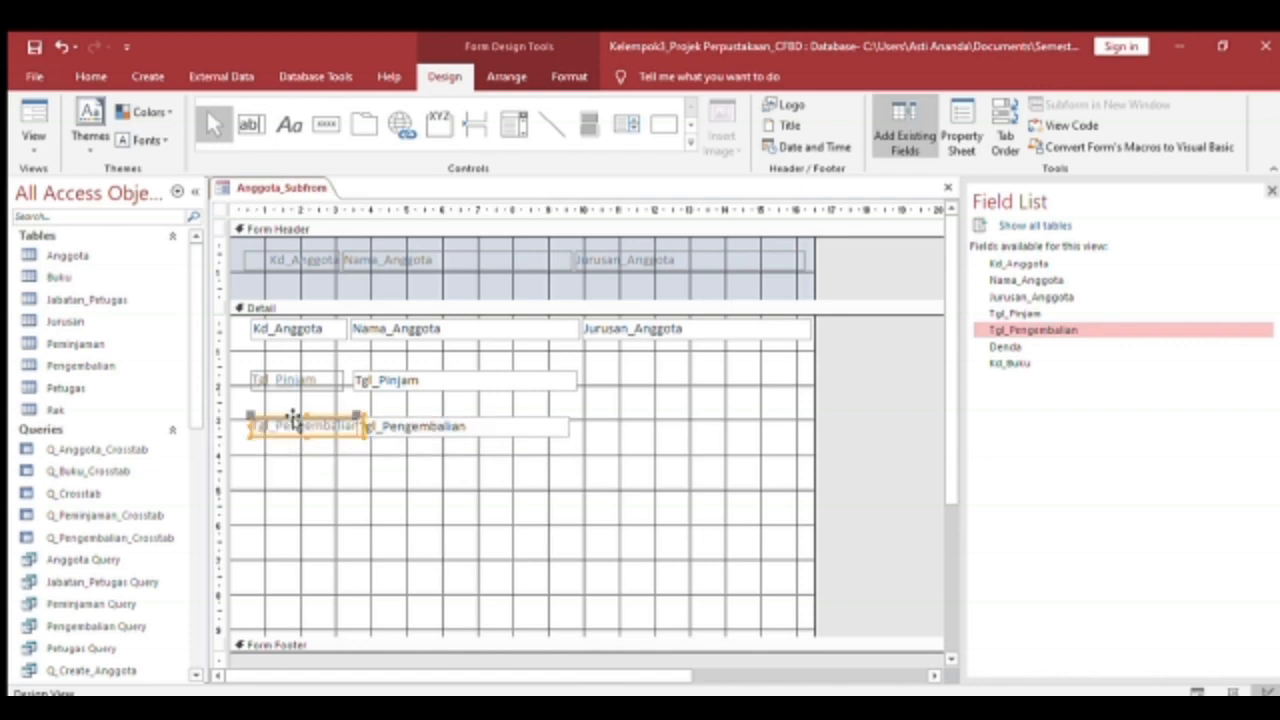
left_click_drag(366, 432, 350, 432)
left_click(395, 428)
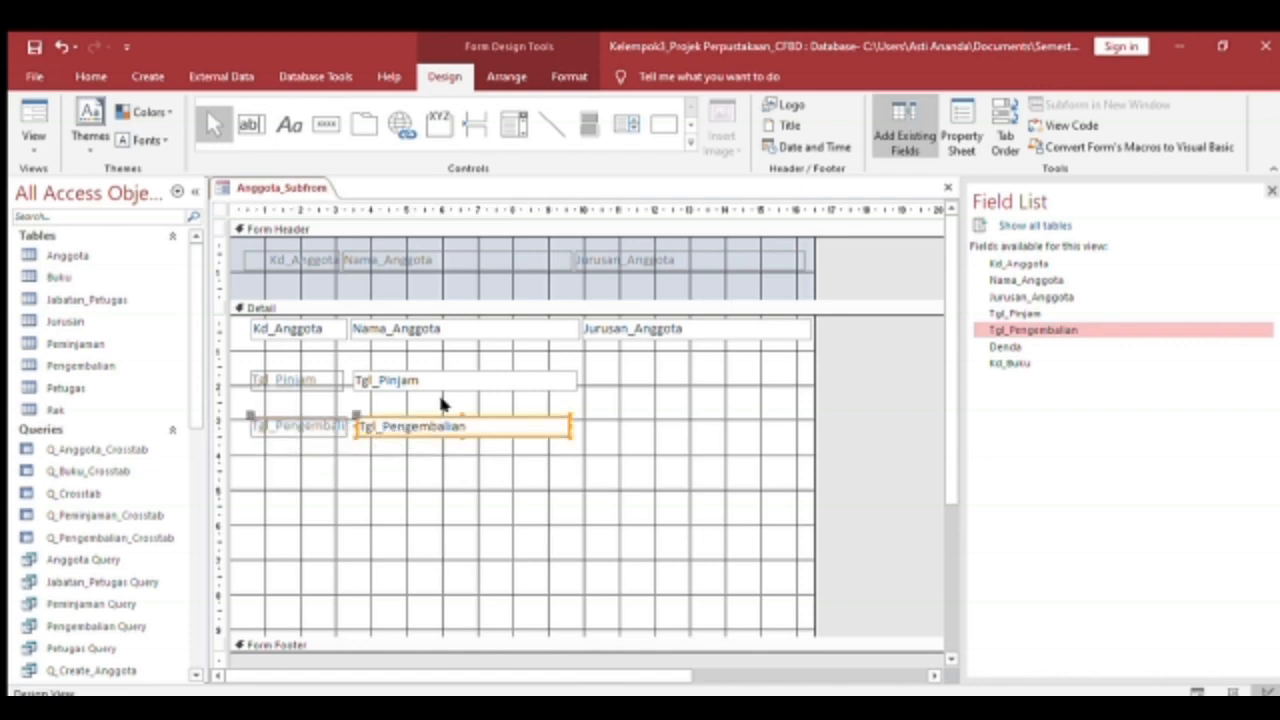
left_click(570, 427)
left_click_drag(580, 429, 586, 430)
left_click(625, 410)
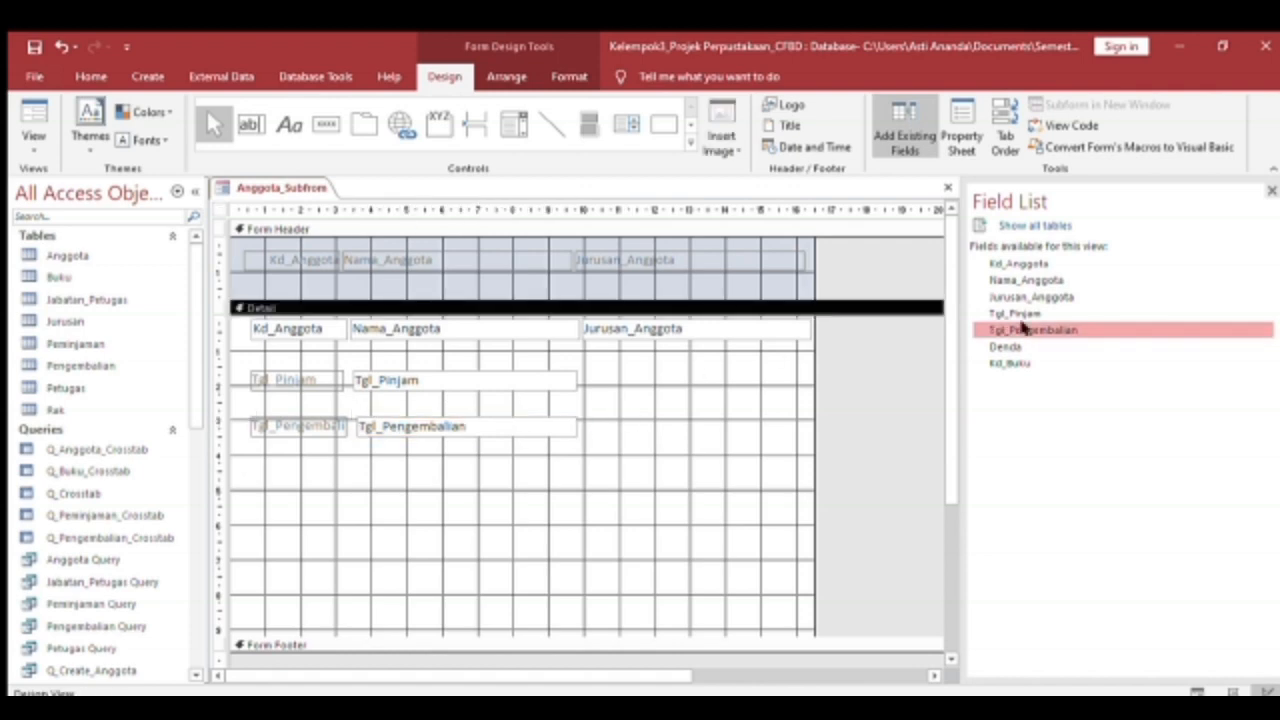
Add the Kd_Buku field, widen its label and text box, and move both up directly below the Tgl_Pengembalian row.
double_click(1012, 362)
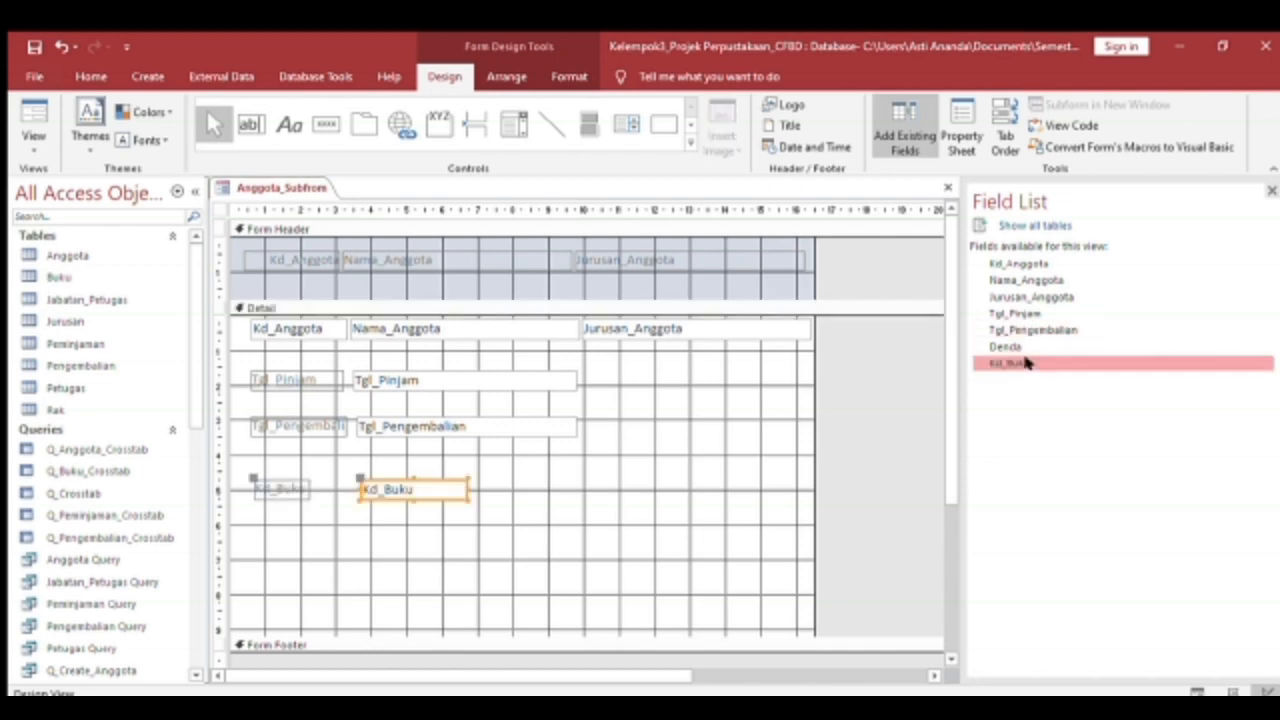
left_click_drag(471, 492, 573, 490)
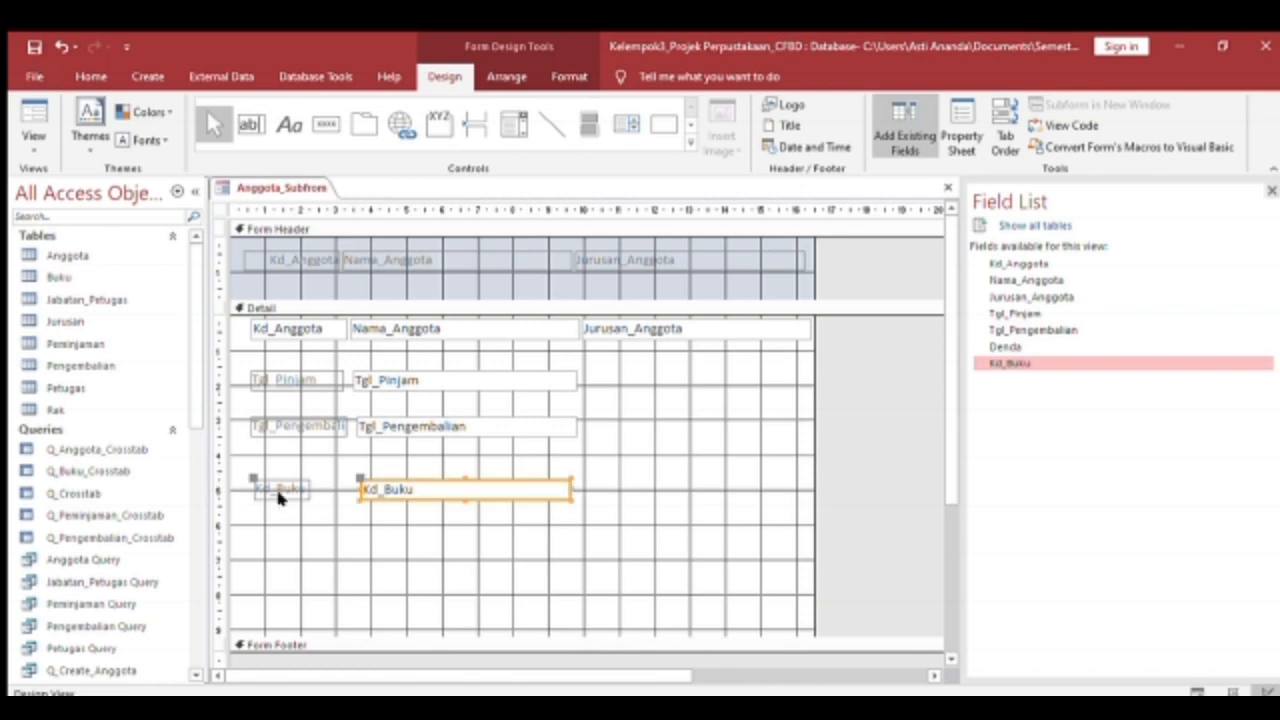
left_click(305, 490)
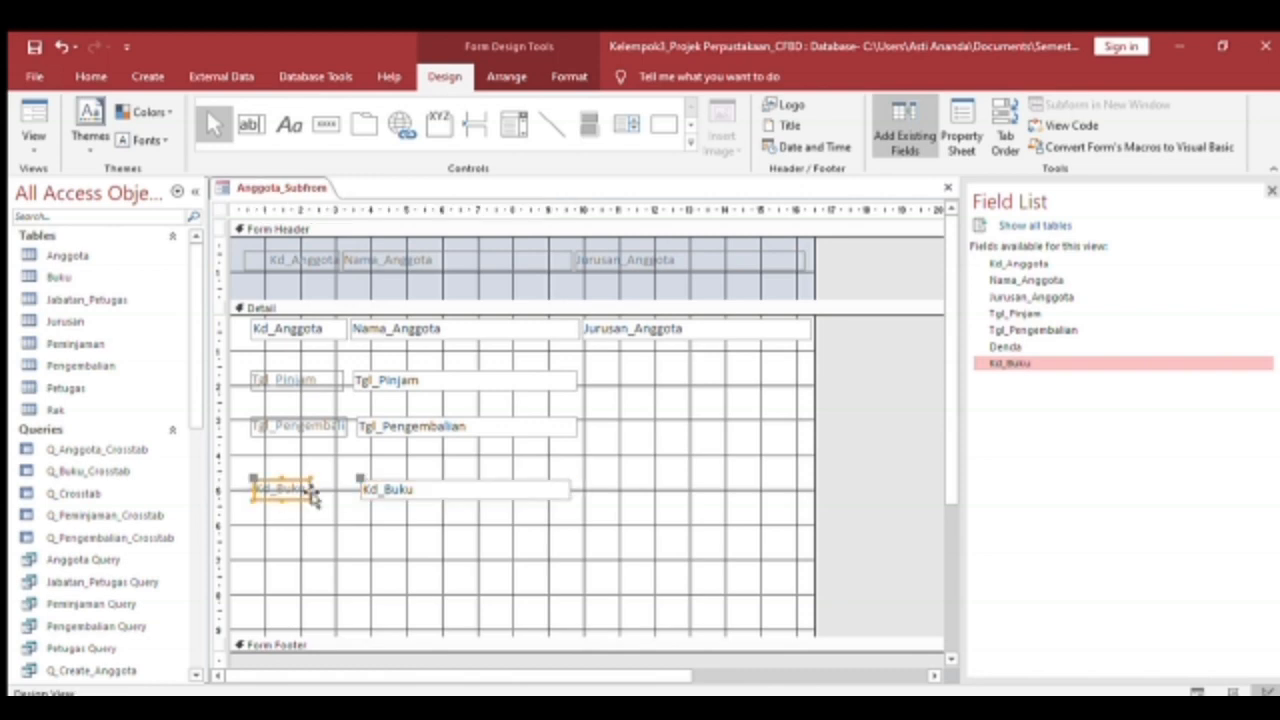
left_click_drag(312, 490, 345, 491)
left_click(282, 488)
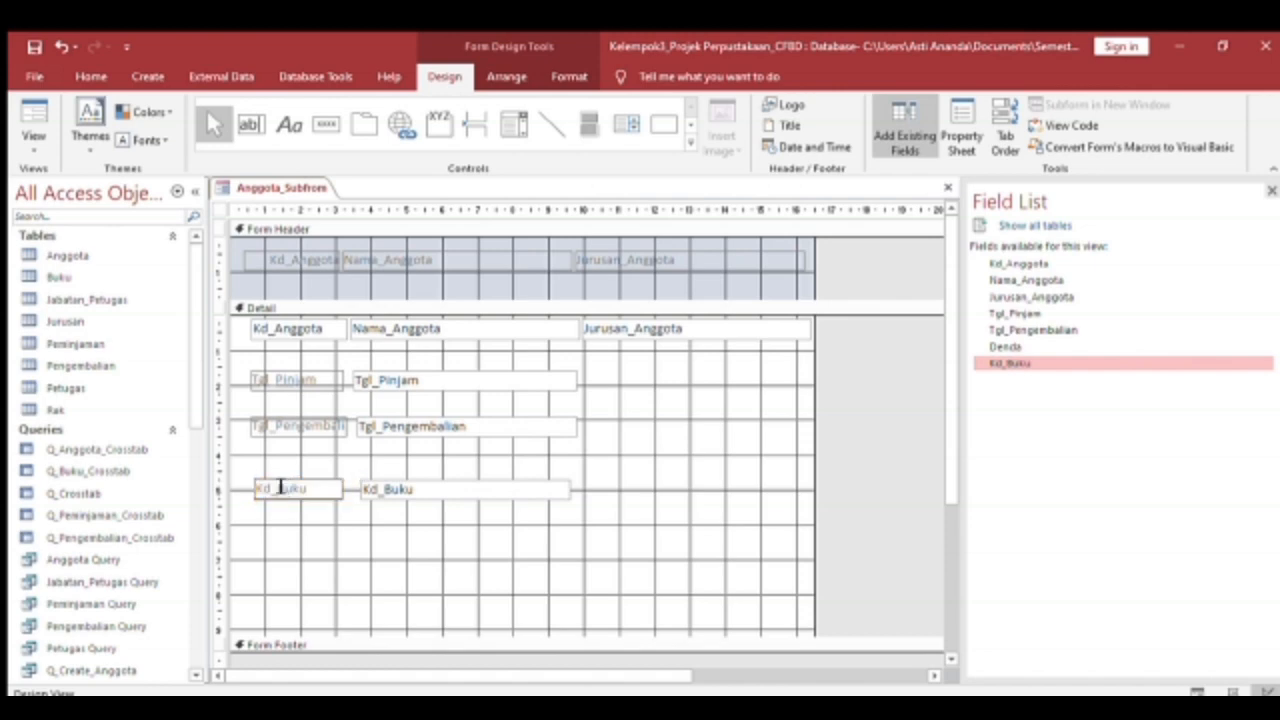
left_click_drag(234, 480, 591, 473)
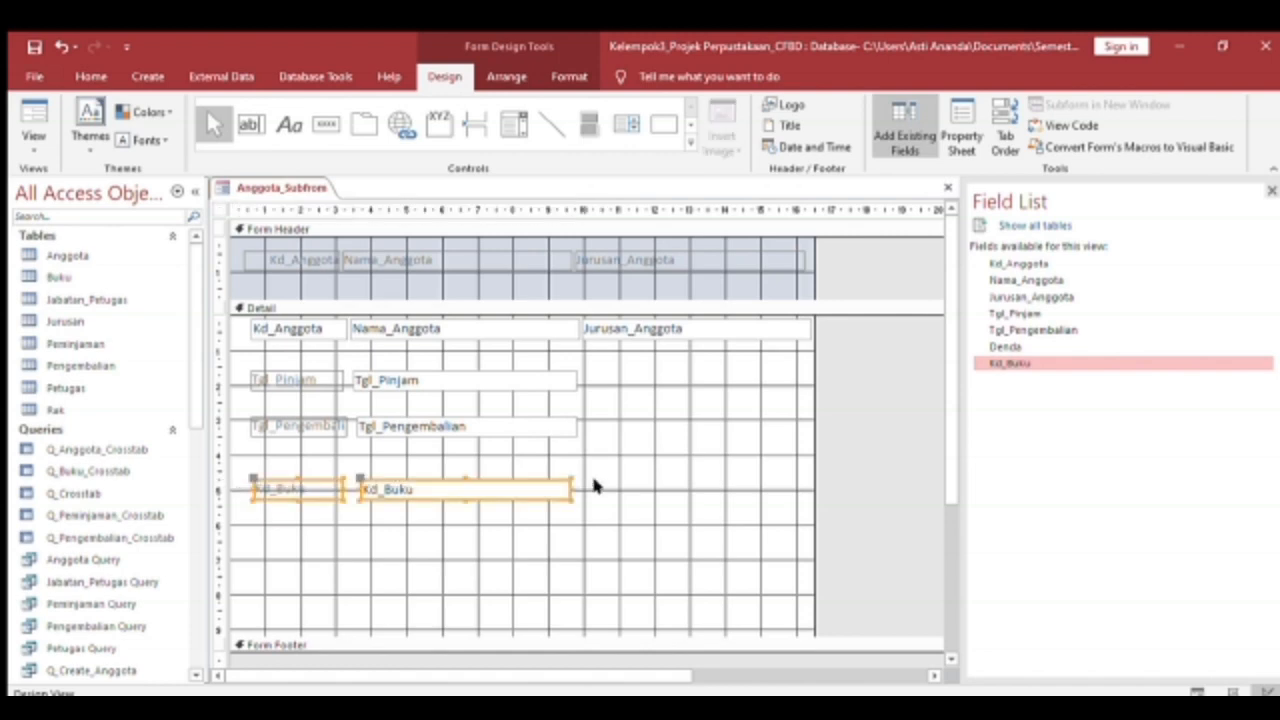
left_click_drag(378, 488, 381, 462)
left_click(394, 487)
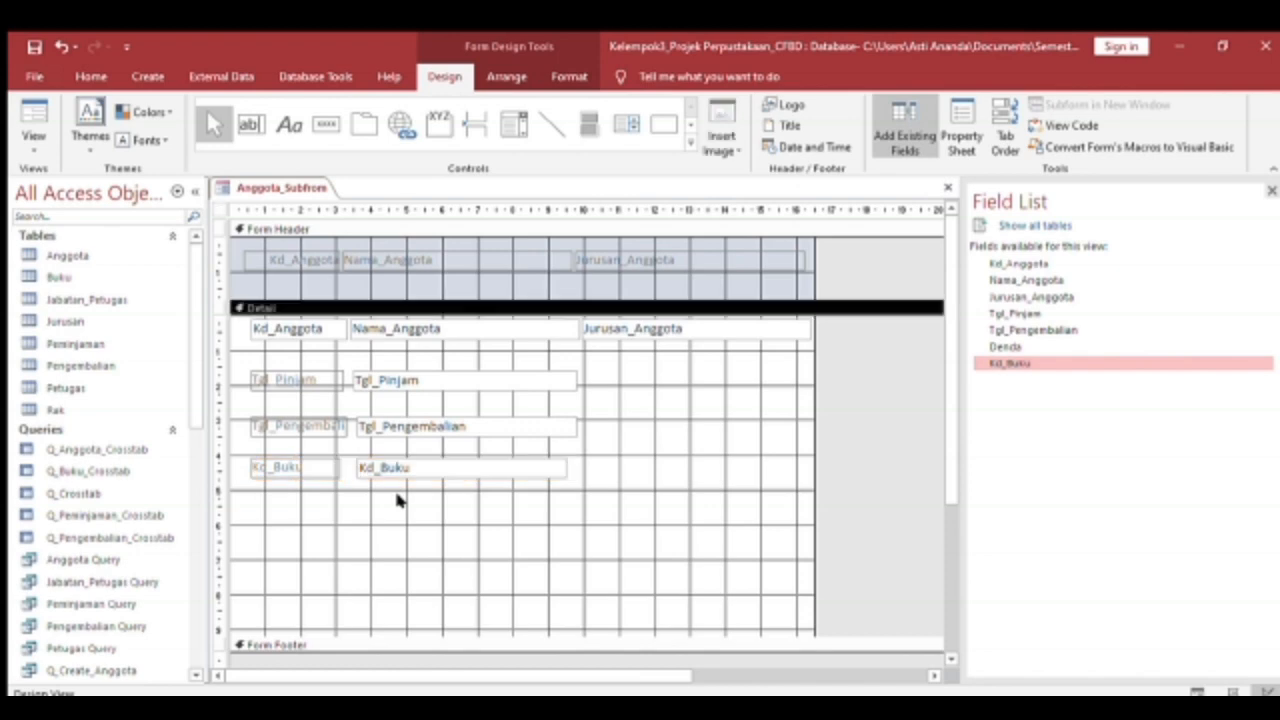
Add the Denda field below Kd_Buku and match its label and text box to the widths of the Kd_Buku row.
left_click_drag(1048, 344, 362, 508)
left_click_drag(475, 517, 571, 514)
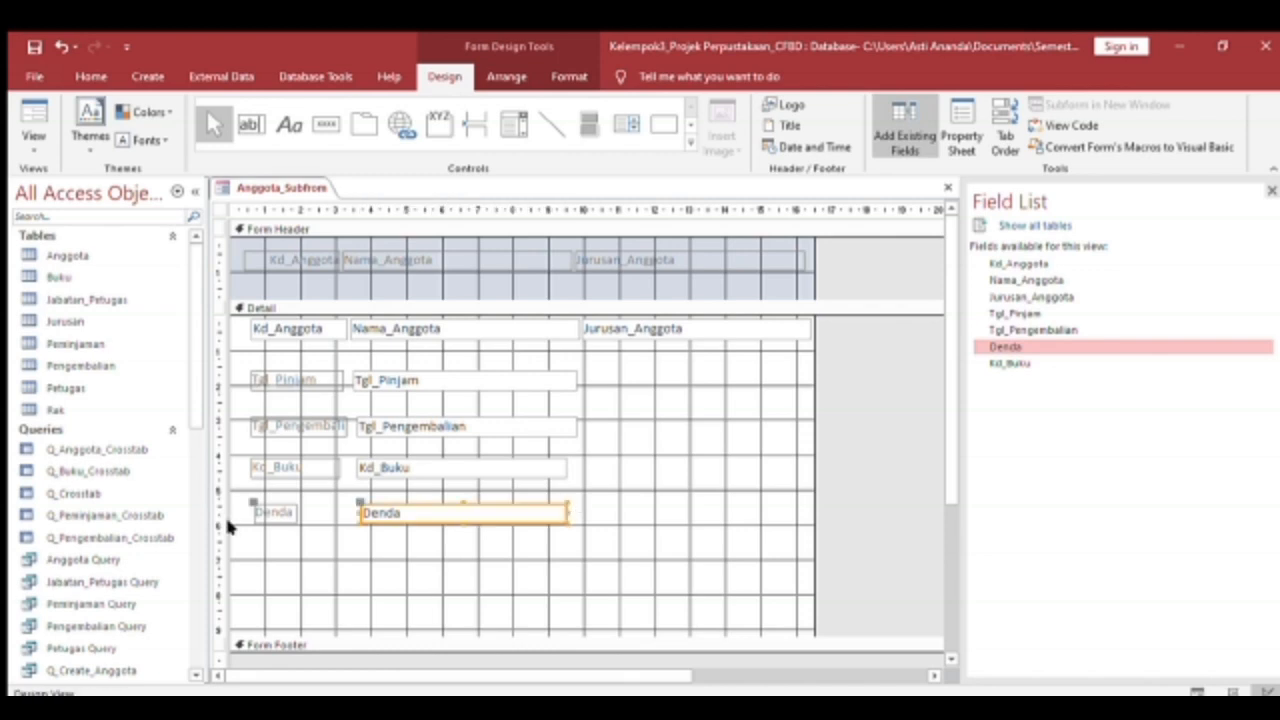
left_click(276, 510)
left_click_drag(301, 518, 342, 515)
left_click(340, 551)
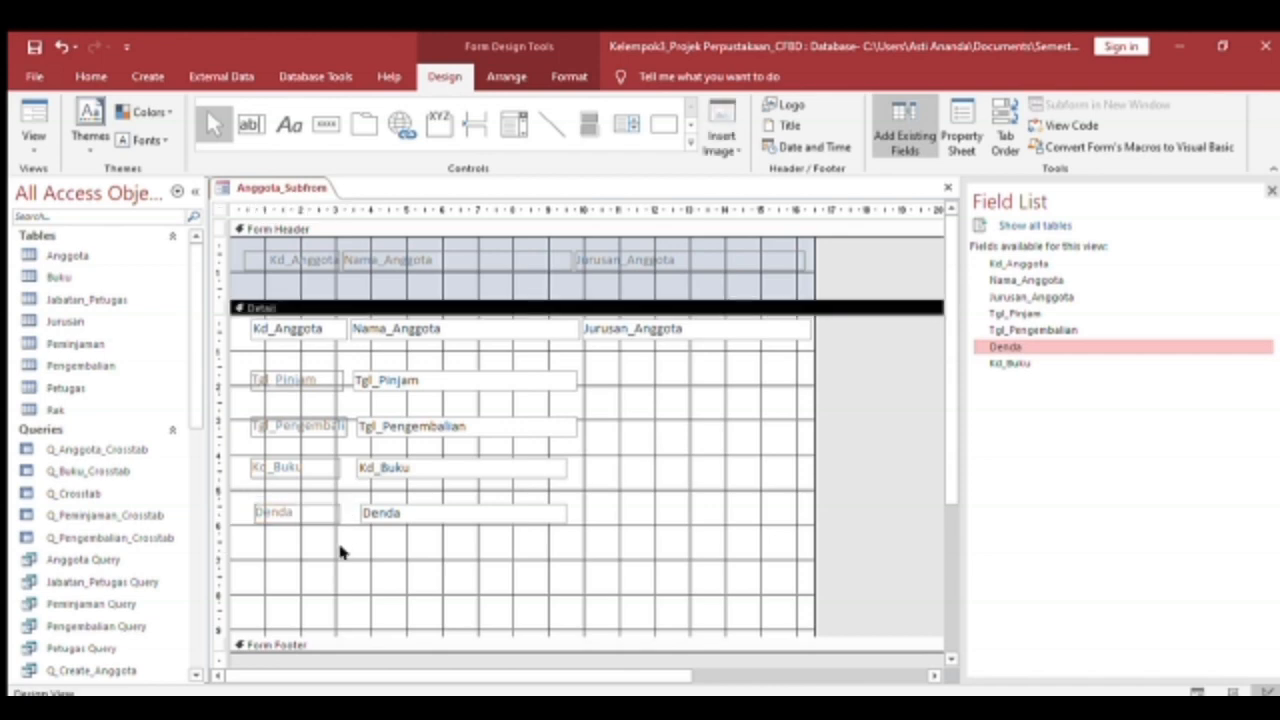
left_click(267, 514)
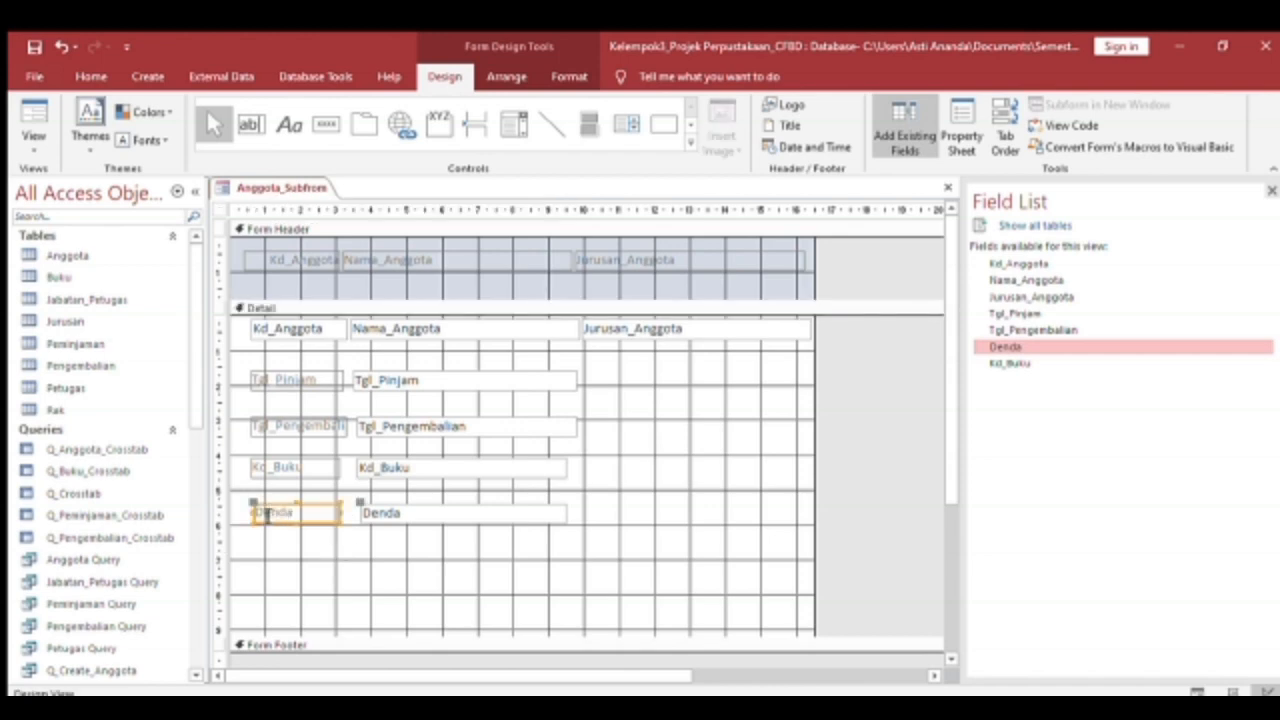
left_click_drag(261, 516, 258, 516)
left_click(505, 76)
left_click(569, 76)
left_click(490, 76)
left_click(444, 76)
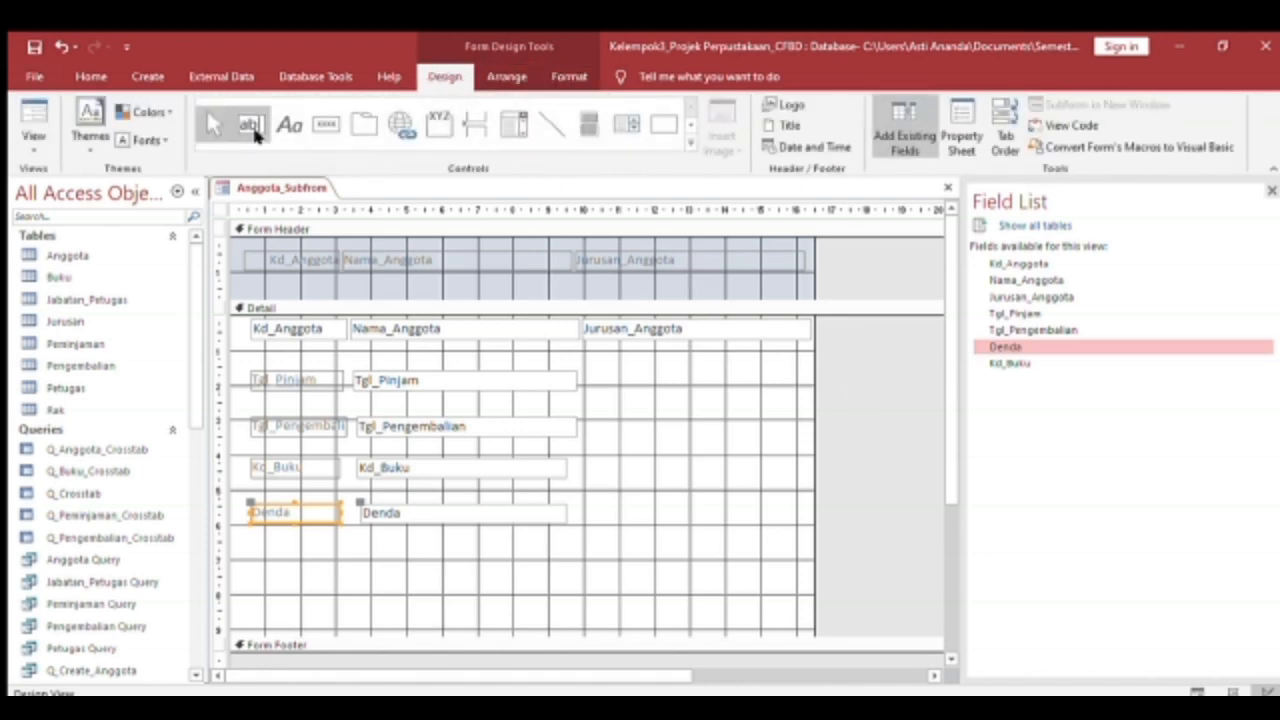
Show Anggota_Subfrom in Form view and check the loan, return, book and fine fields of the first record.
left_click(29, 113)
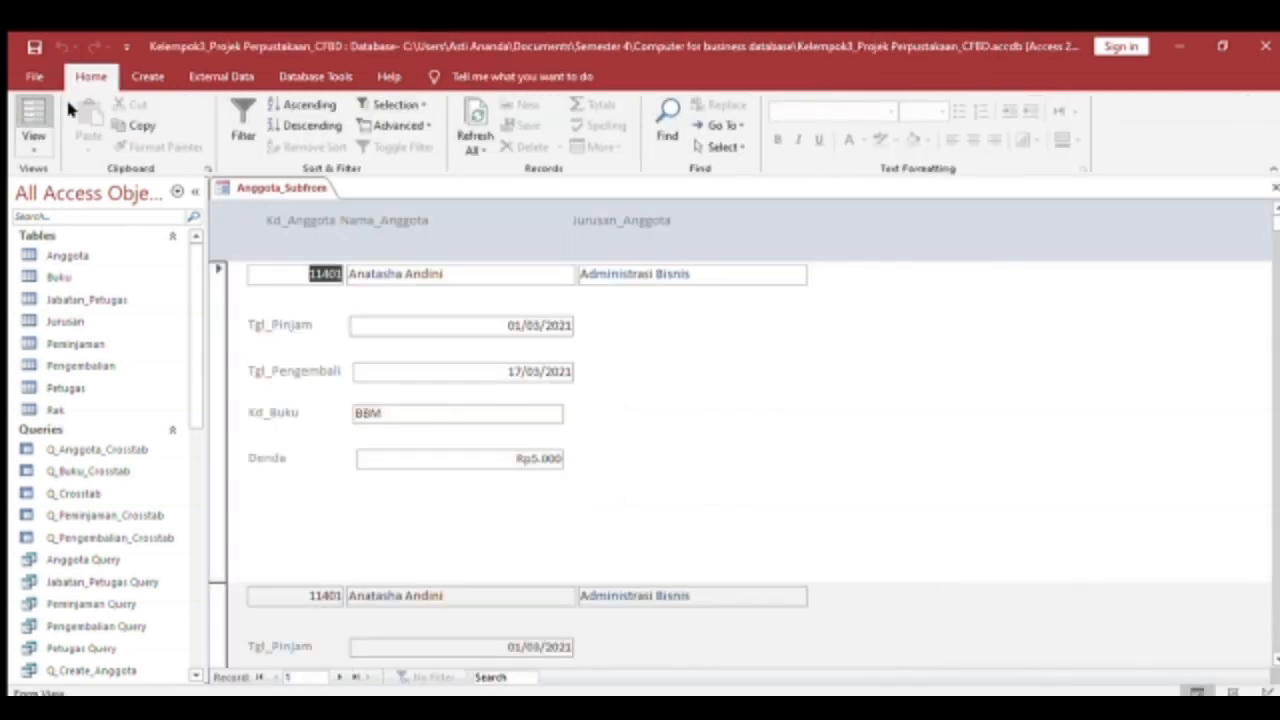
mouse_move(1274, 217)
left_mouse_down()
mouse_move(1274, 260)
mouse_move(1274, 189)
mouse_move(1274, 251)
mouse_move(1274, 203)
left_mouse_up()
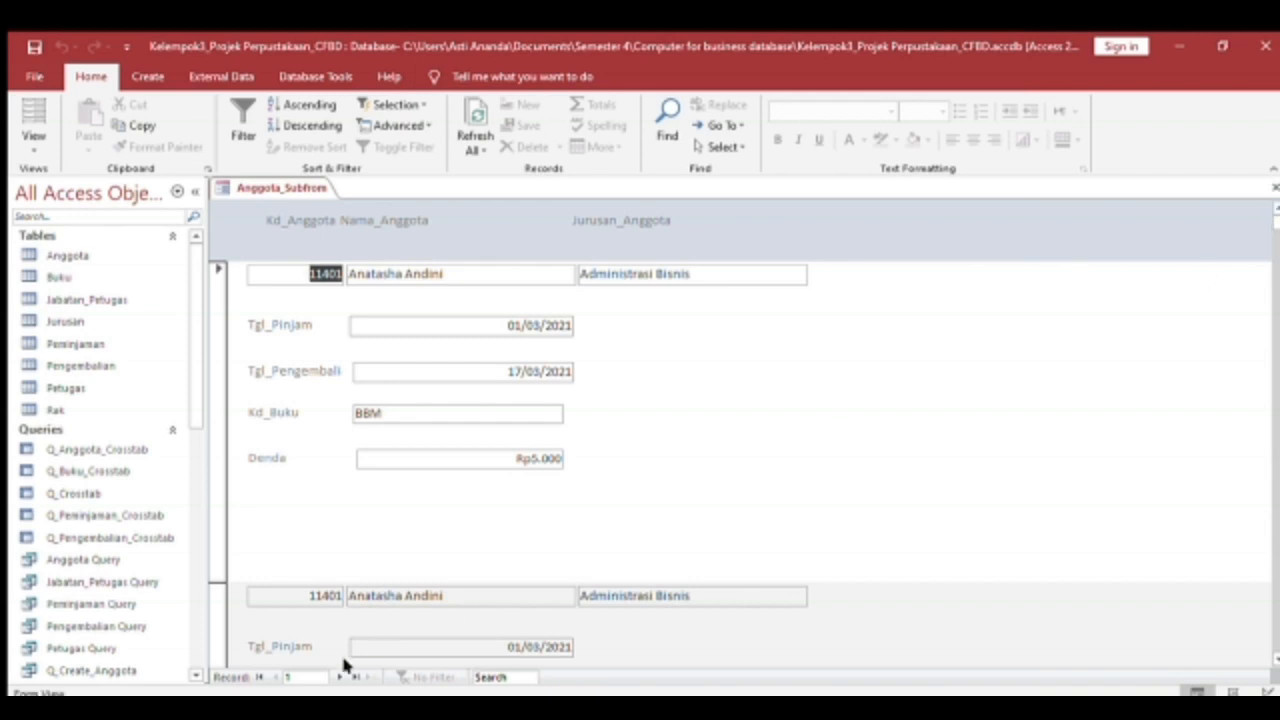
left_click(474, 466)
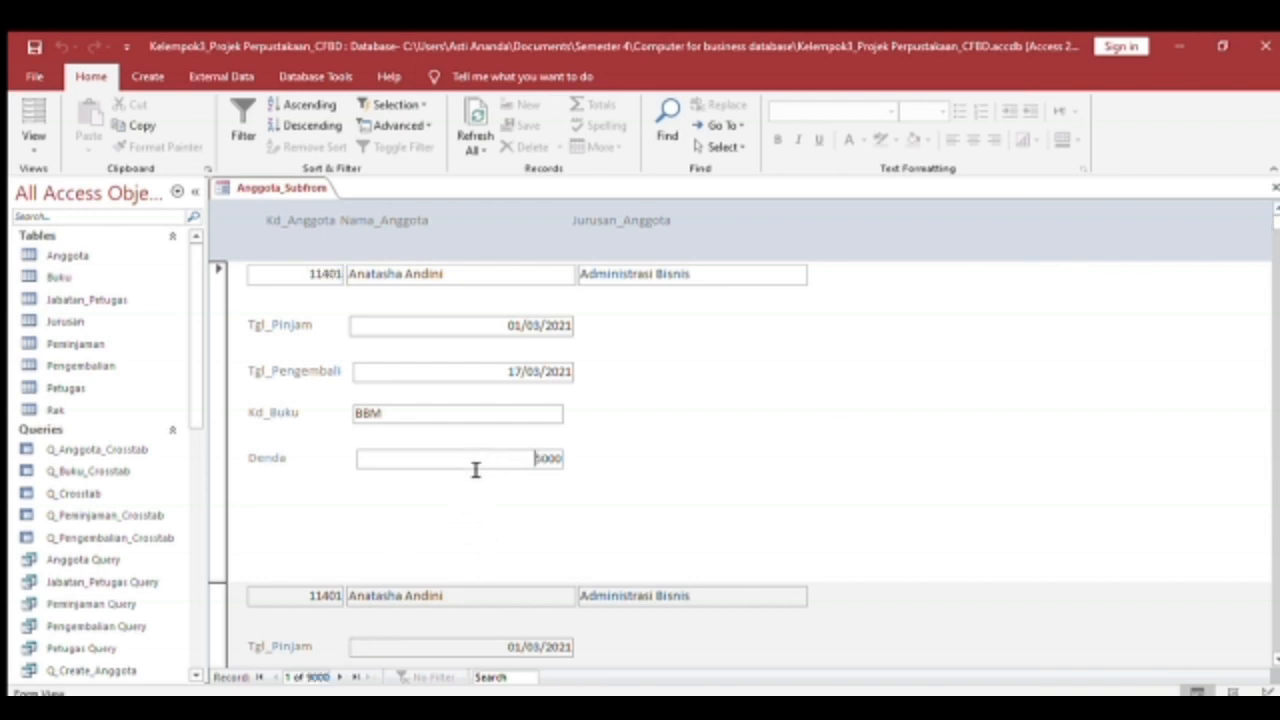
left_click(458, 376)
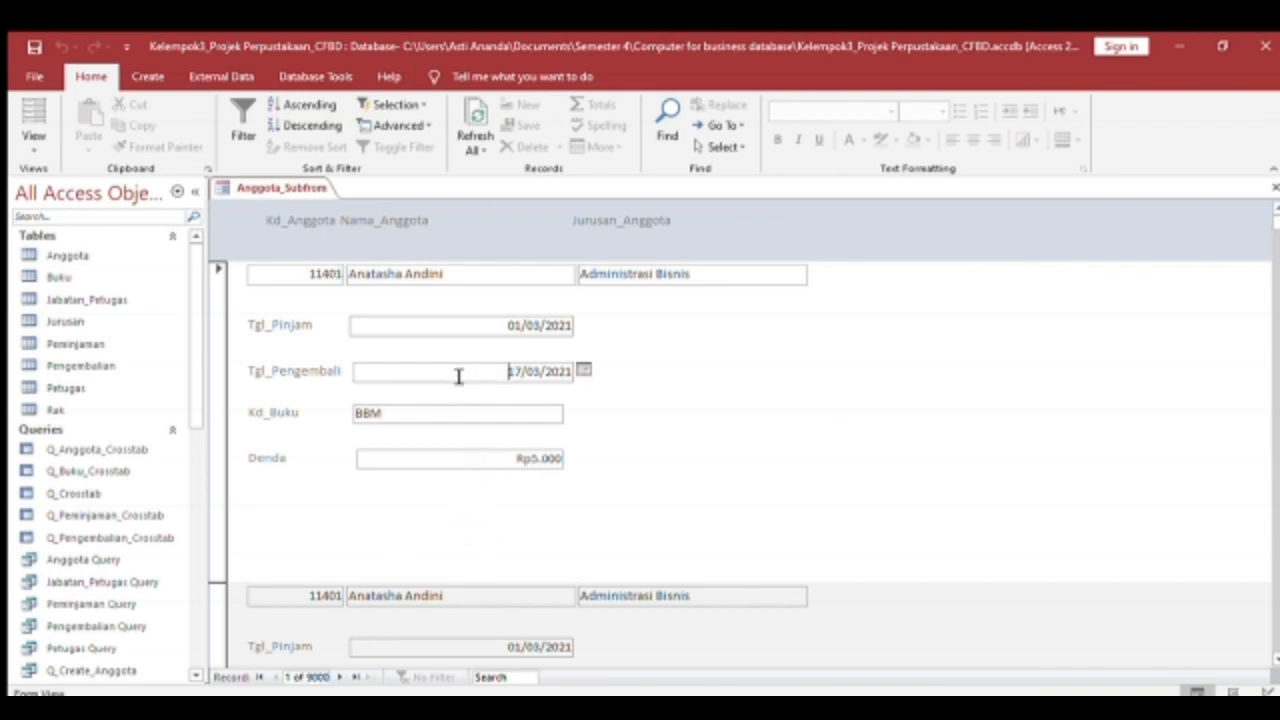
left_click(1275, 660)
left_click(1275, 660)
Generate a new automatic form from Anggota_Subfrom and display it in Form view.
left_click(148, 76)
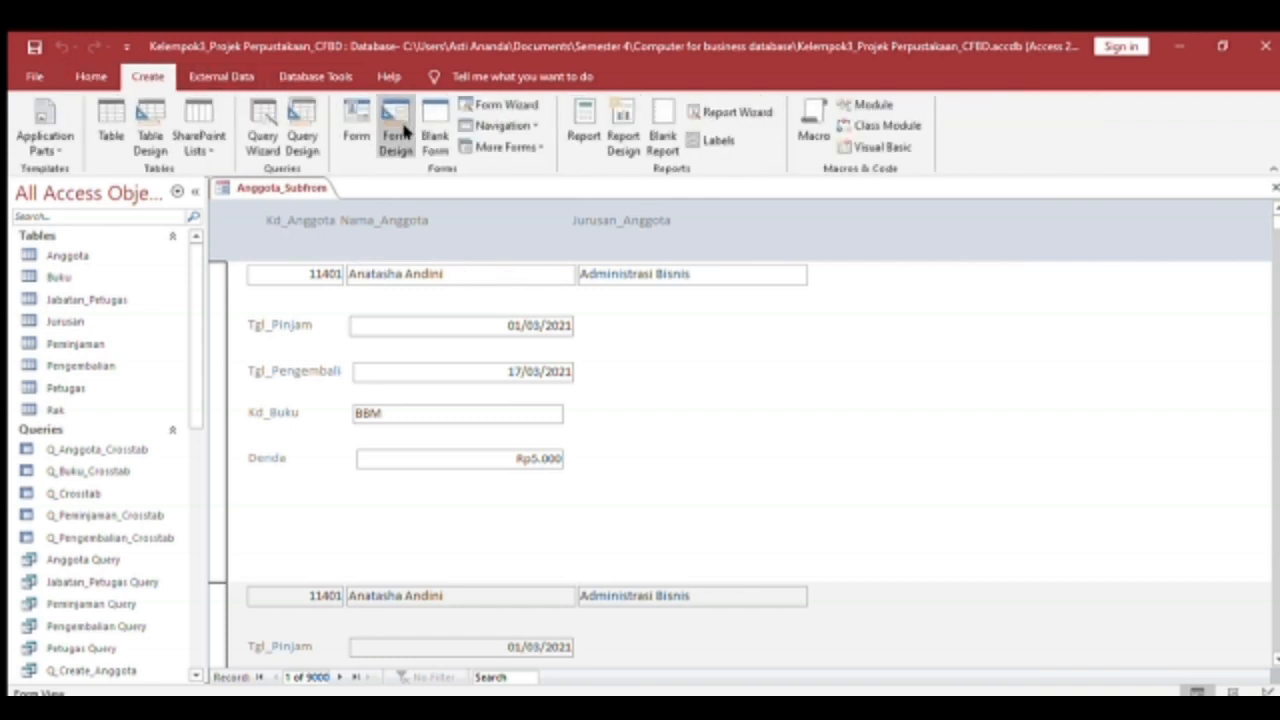
left_click(357, 137)
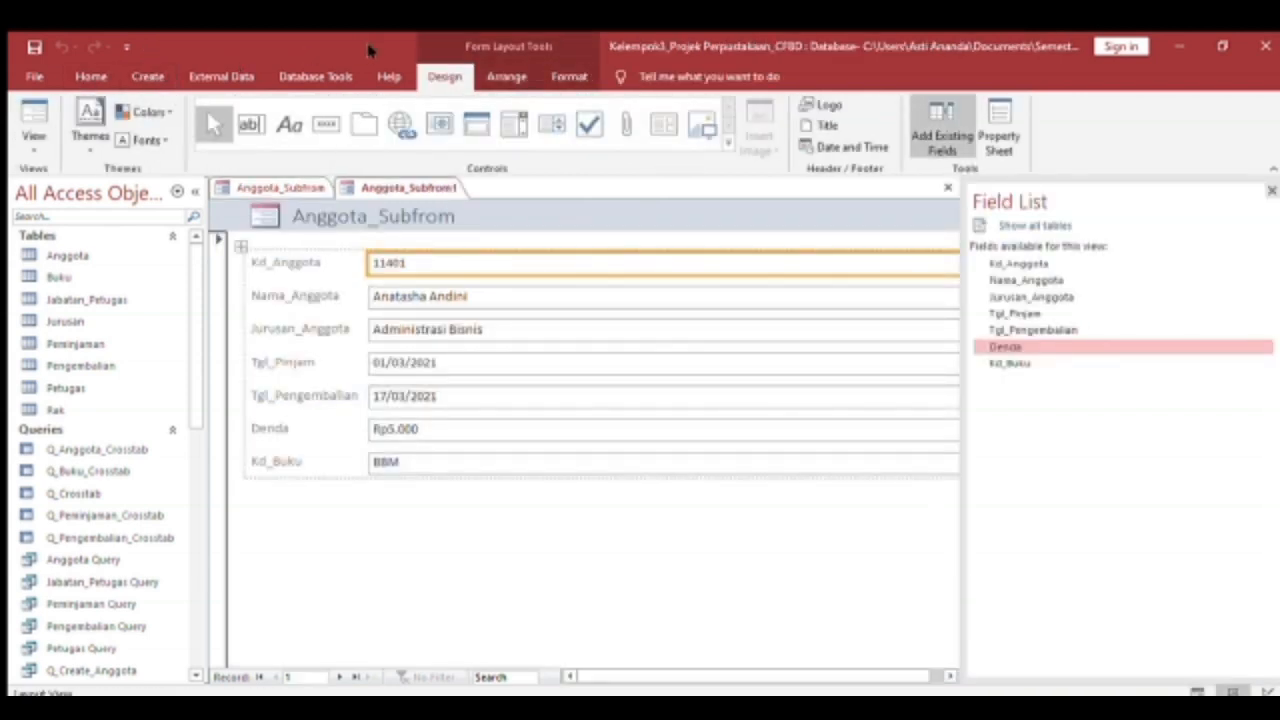
left_click(516, 70)
left_click(450, 76)
left_click(30, 114)
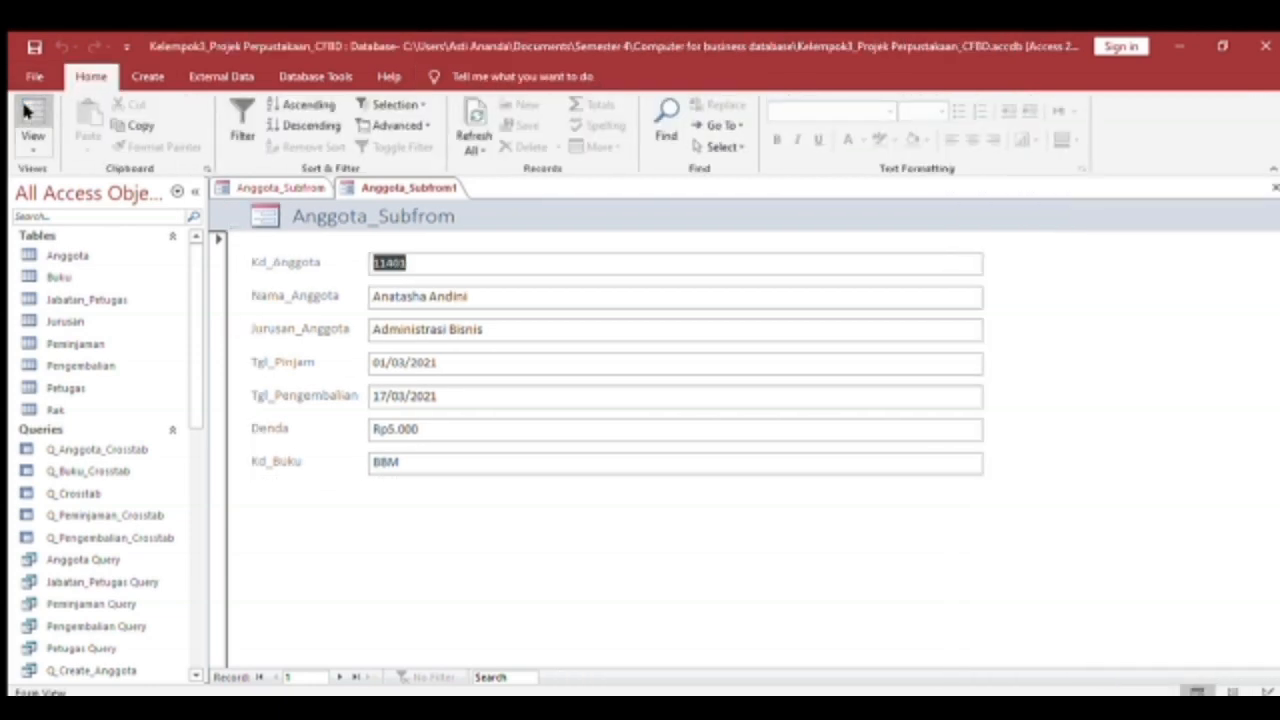
Create a blank form in Design view and add Kd_Anggota from the Anggota table near the start of its detail section.
left_click(150, 77)
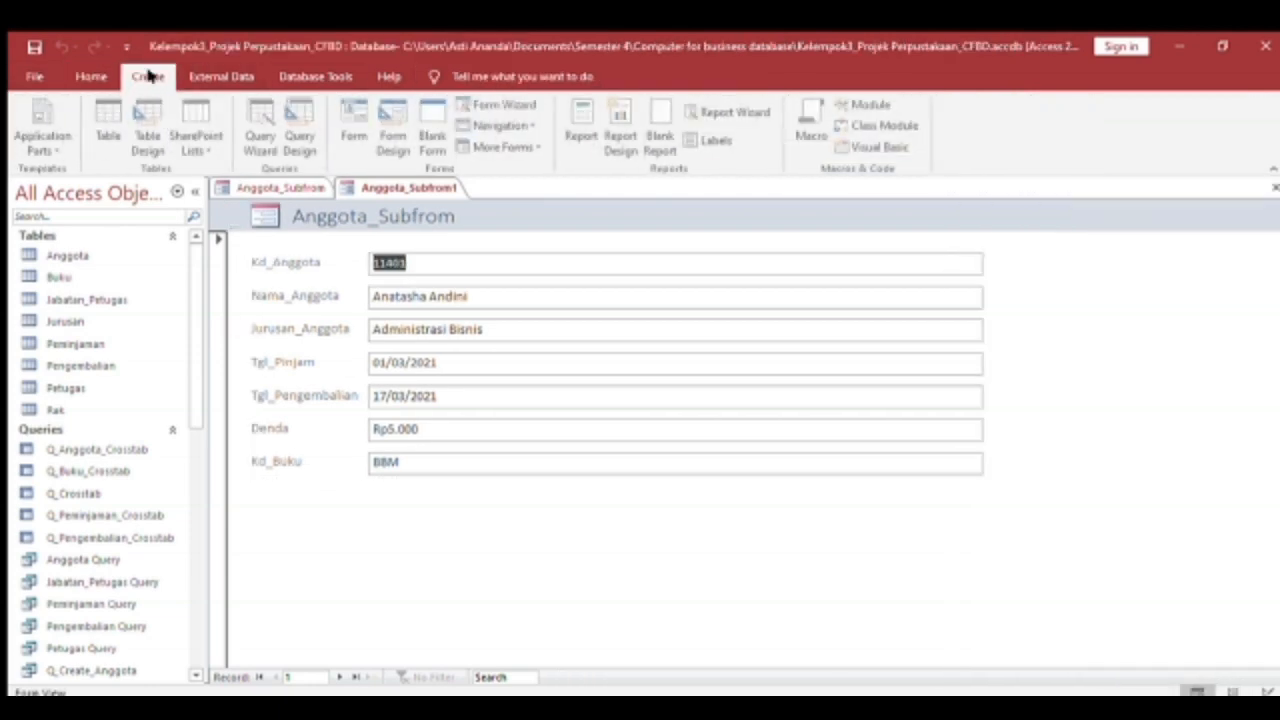
left_click(394, 140)
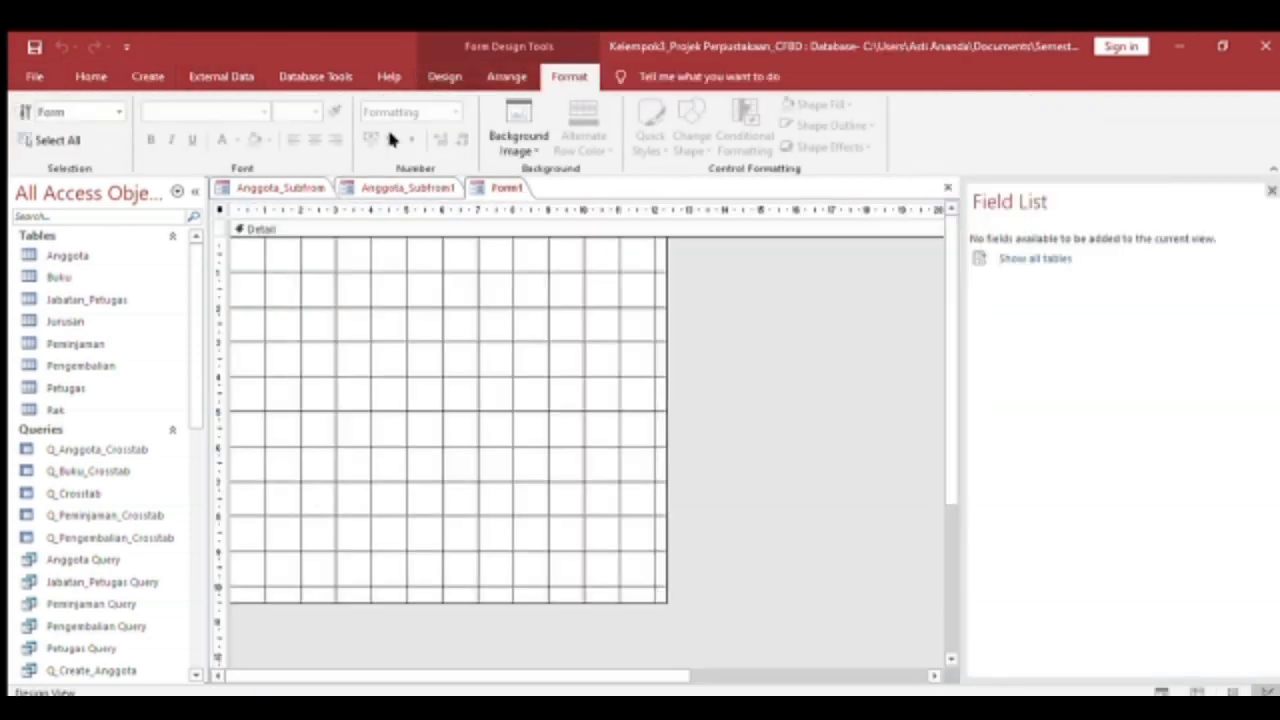
left_click(1038, 258)
left_click(1038, 261)
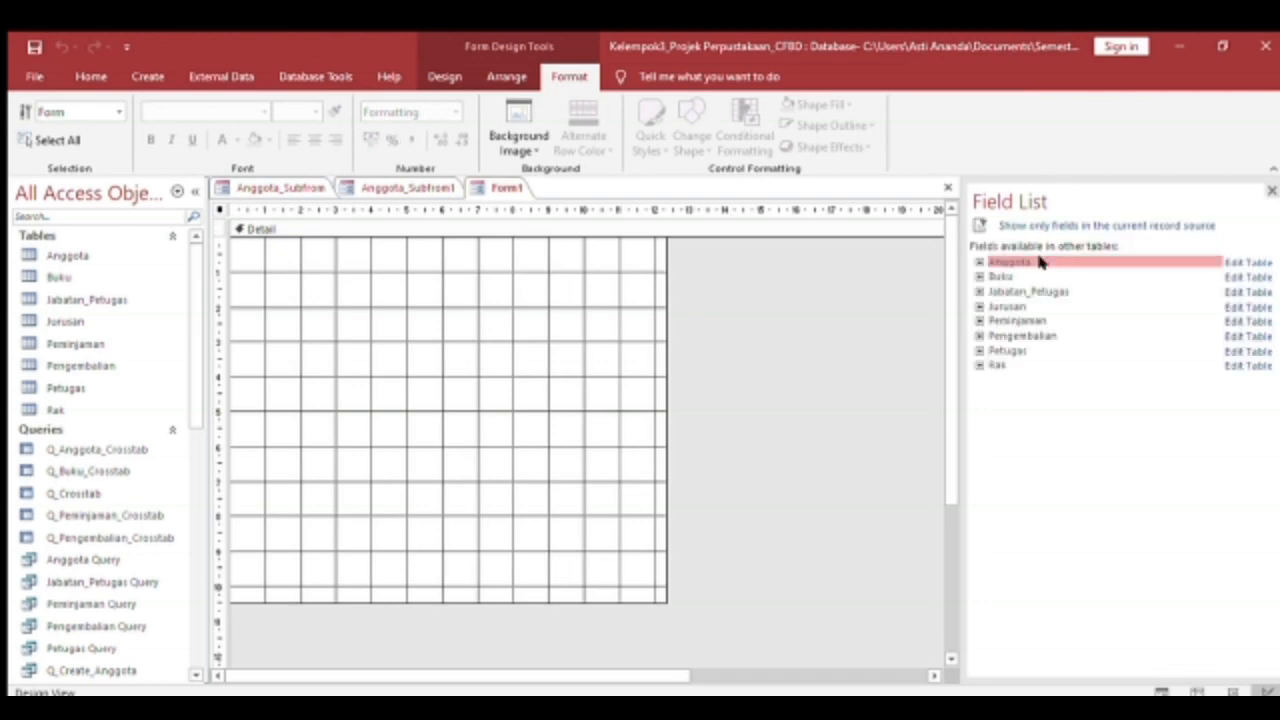
double_click(1070, 261)
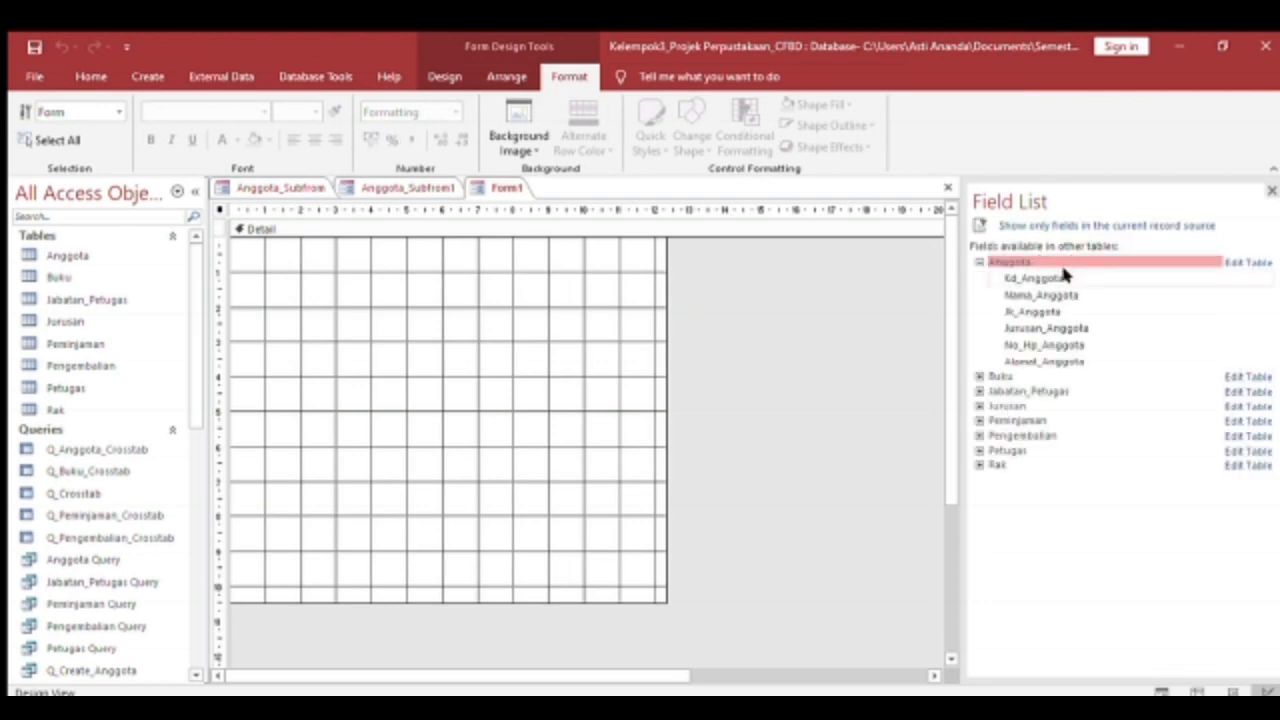
left_click_drag(1048, 279, 272, 272)
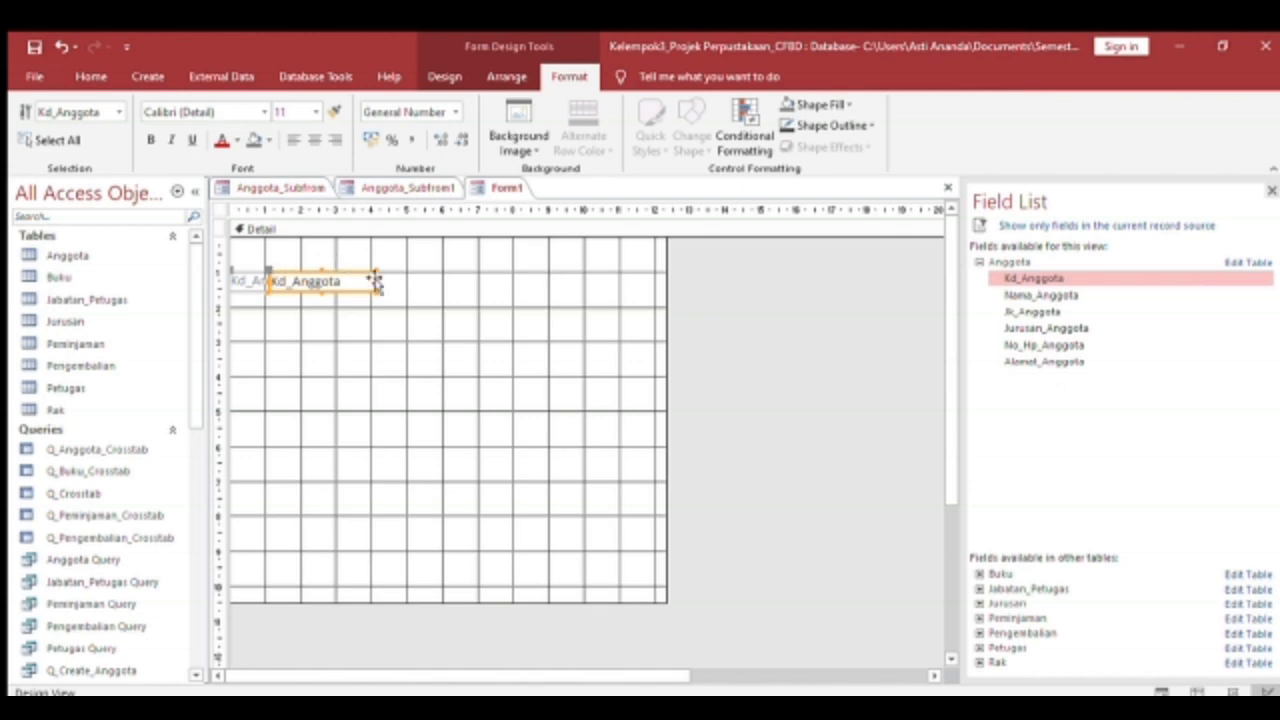
Place the Kd_Anggota label and text box side by side, widen the text box to about 5.1 cm, and open its properties.
left_click(268, 272)
left_click_drag(268, 272, 393, 272)
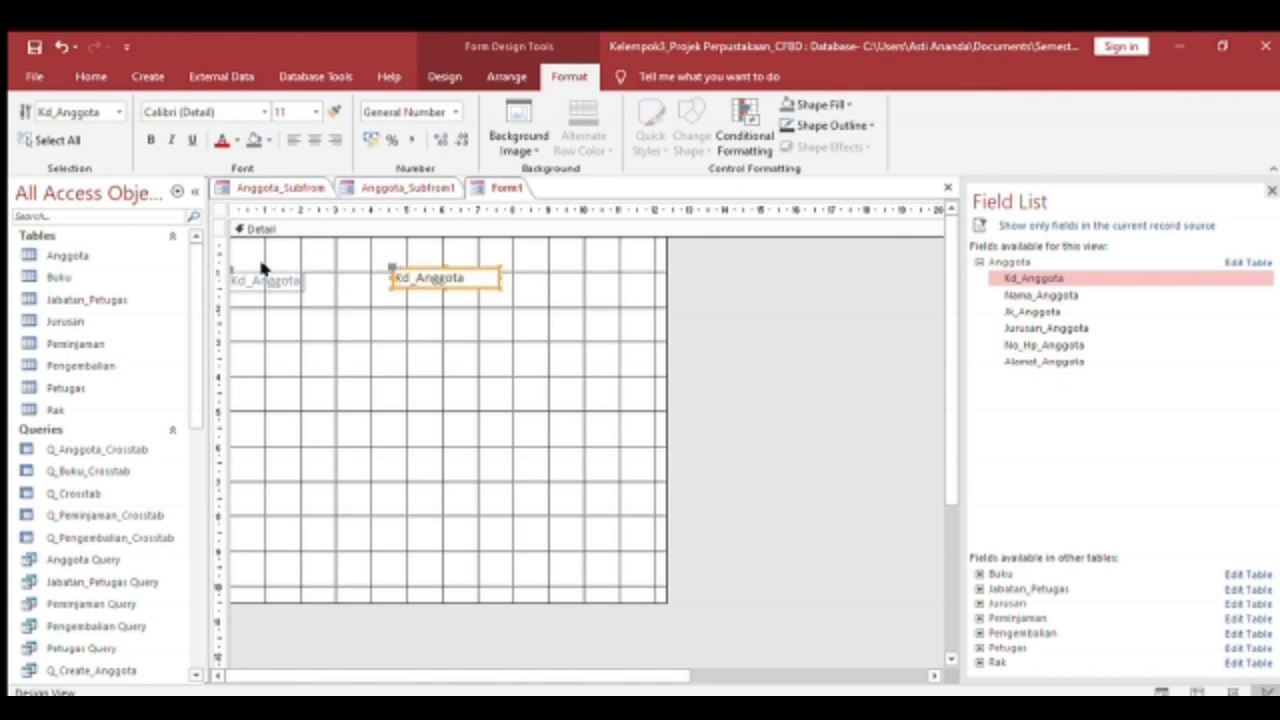
left_click(245, 278)
left_click_drag(247, 276, 298, 269)
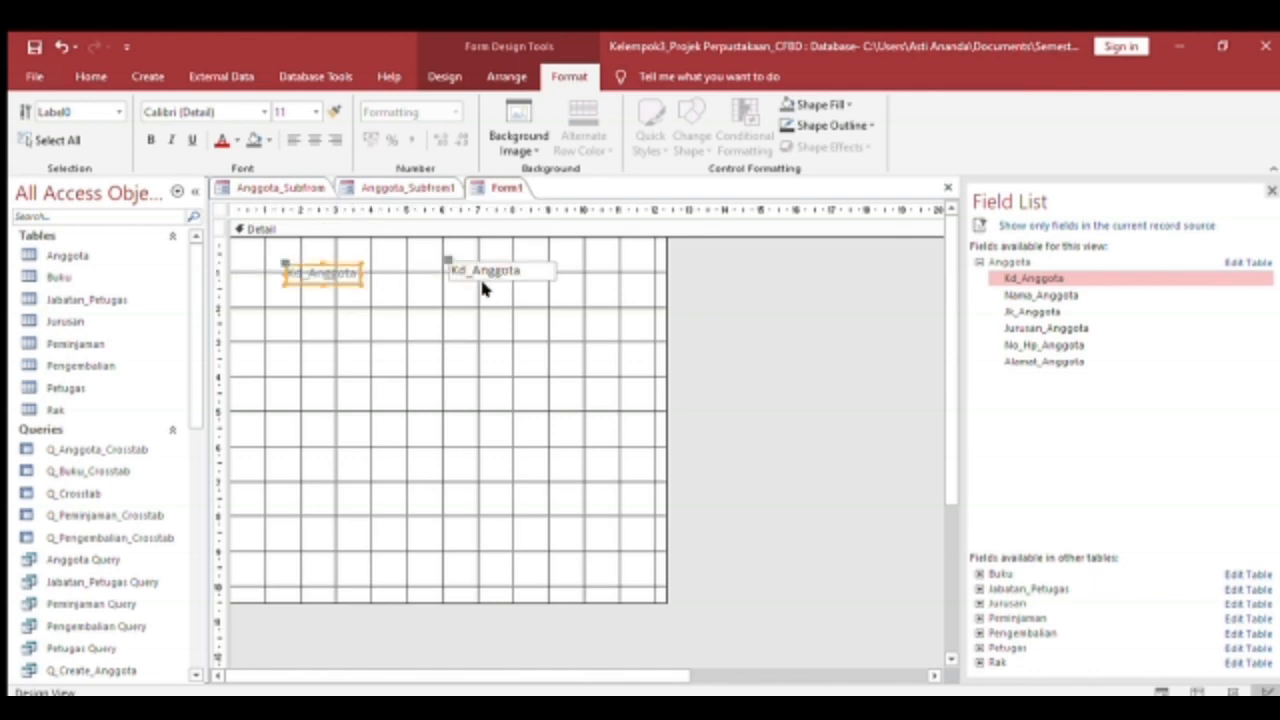
left_click(460, 268)
left_click_drag(448, 270, 374, 278)
left_click_drag(450, 260, 450, 276)
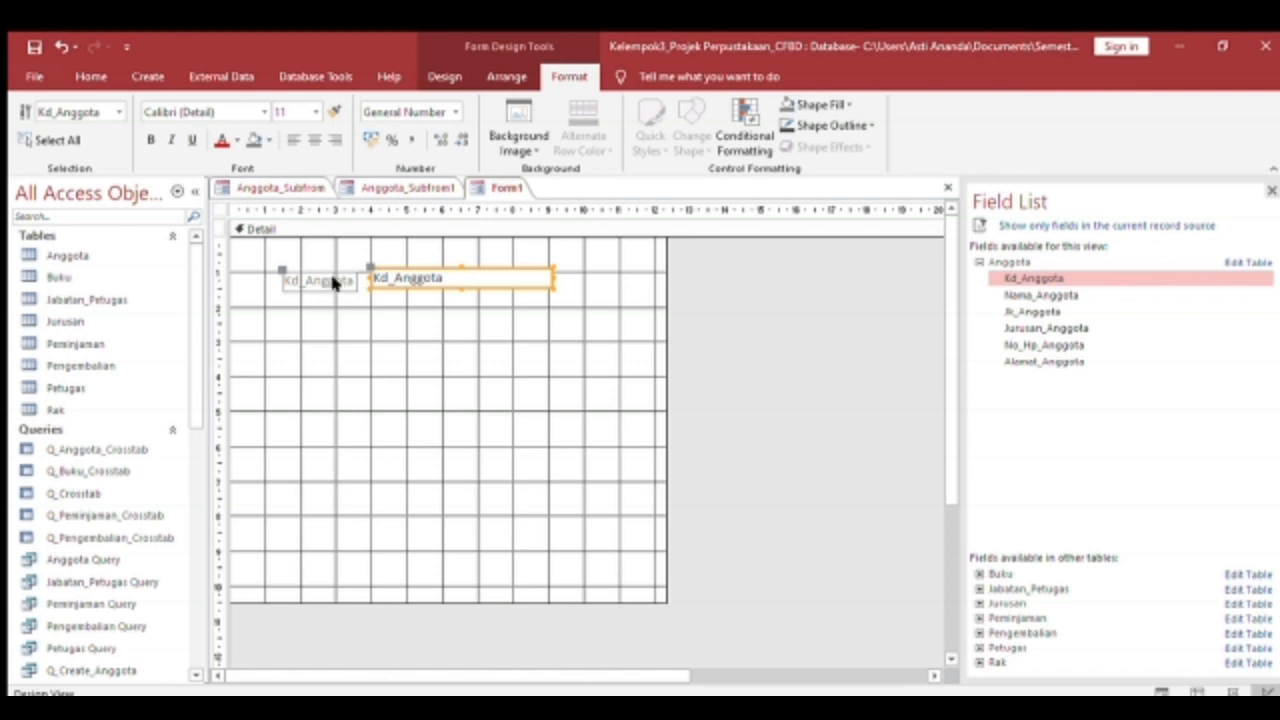
left_click(335, 283)
left_click_drag(313, 272, 314, 271)
left_click(412, 295)
double_click(407, 278)
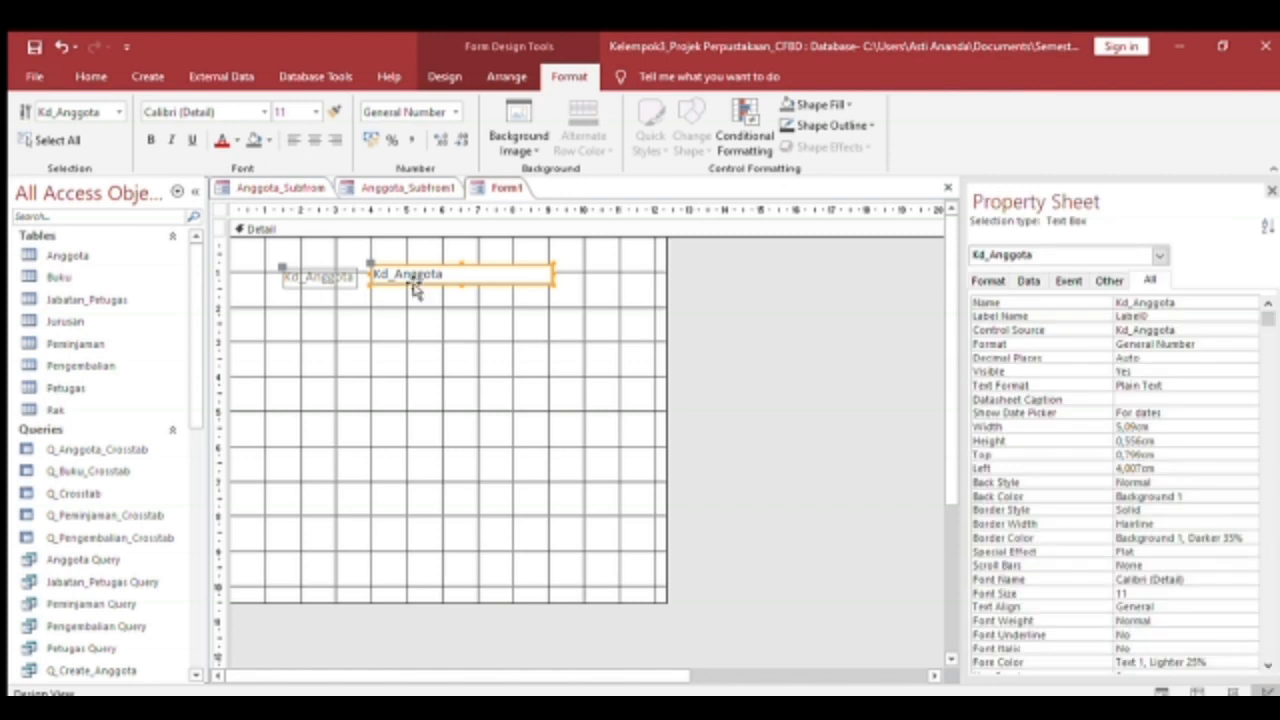
Make the Kd_Anggota text box about 0.71 cm tall and show the format properties of the Detail section.
left_click(467, 286)
left_click_drag(468, 289, 467, 290)
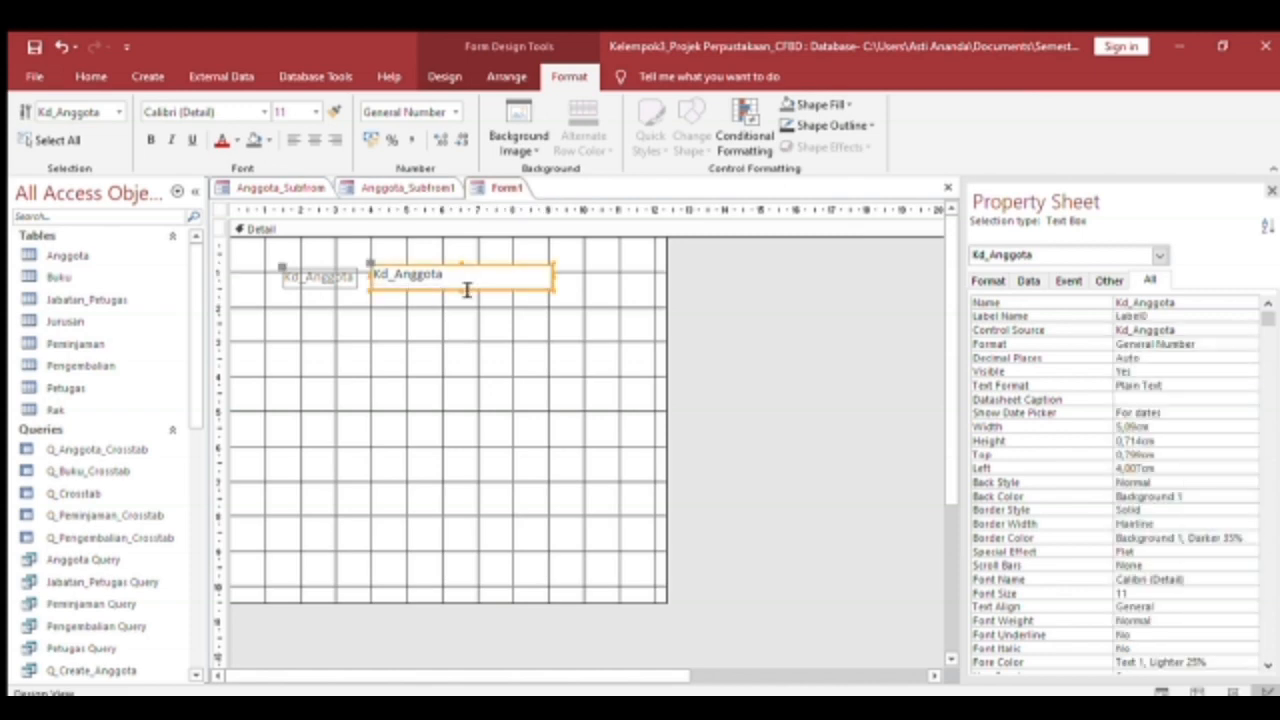
left_click(432, 305)
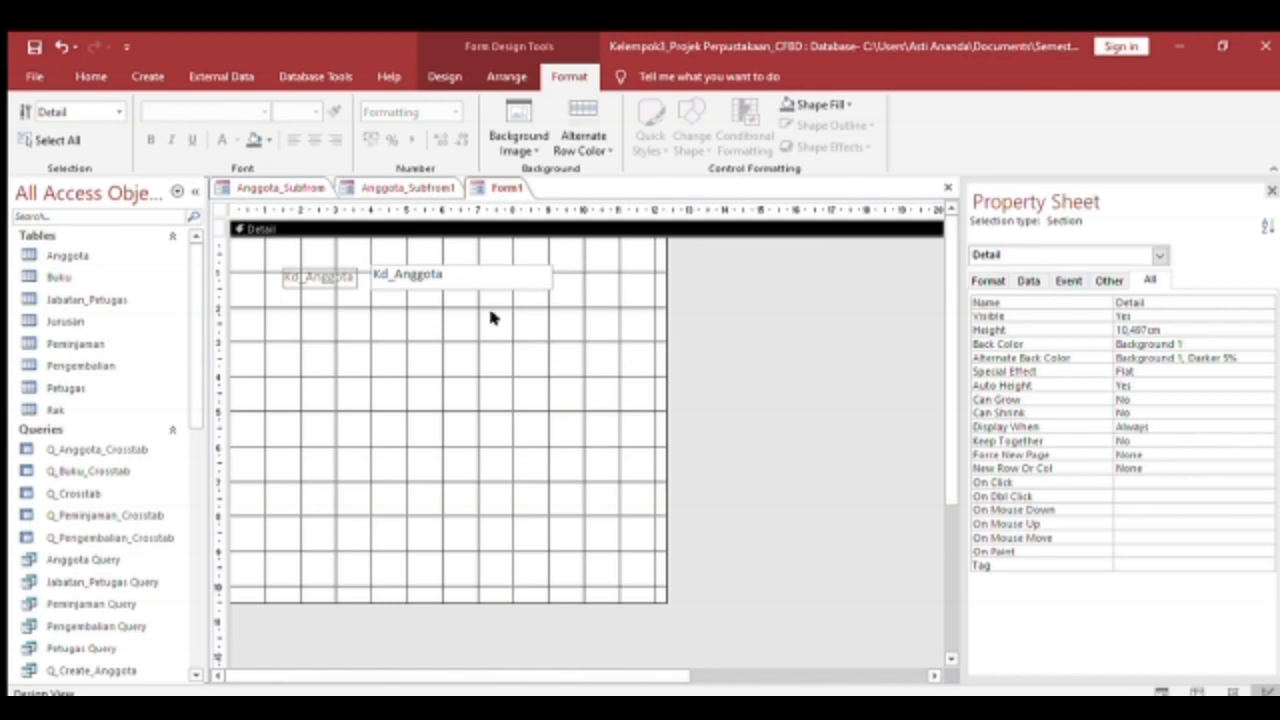
left_click(523, 77)
left_click(570, 77)
left_click(976, 281)
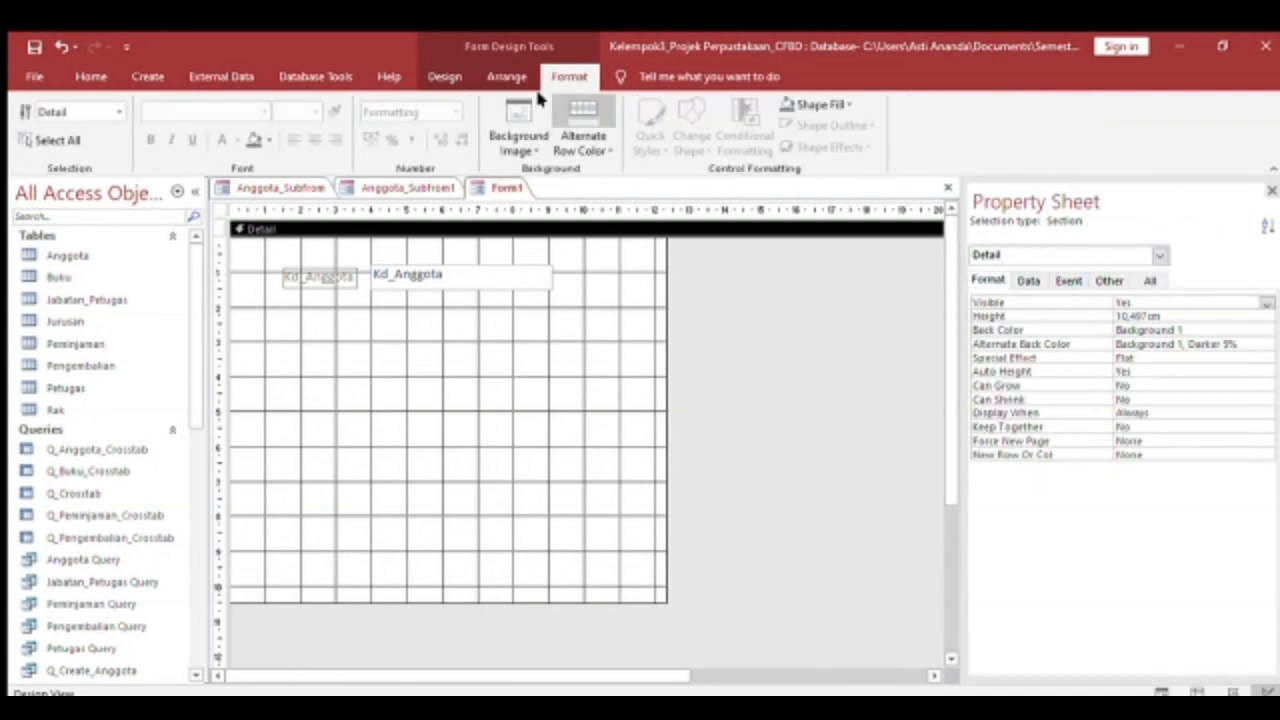
Add Nama_Anggota from the Anggota table below Kd_Anggota and widen its text box to match the right edge of the one above.
left_click(448, 76)
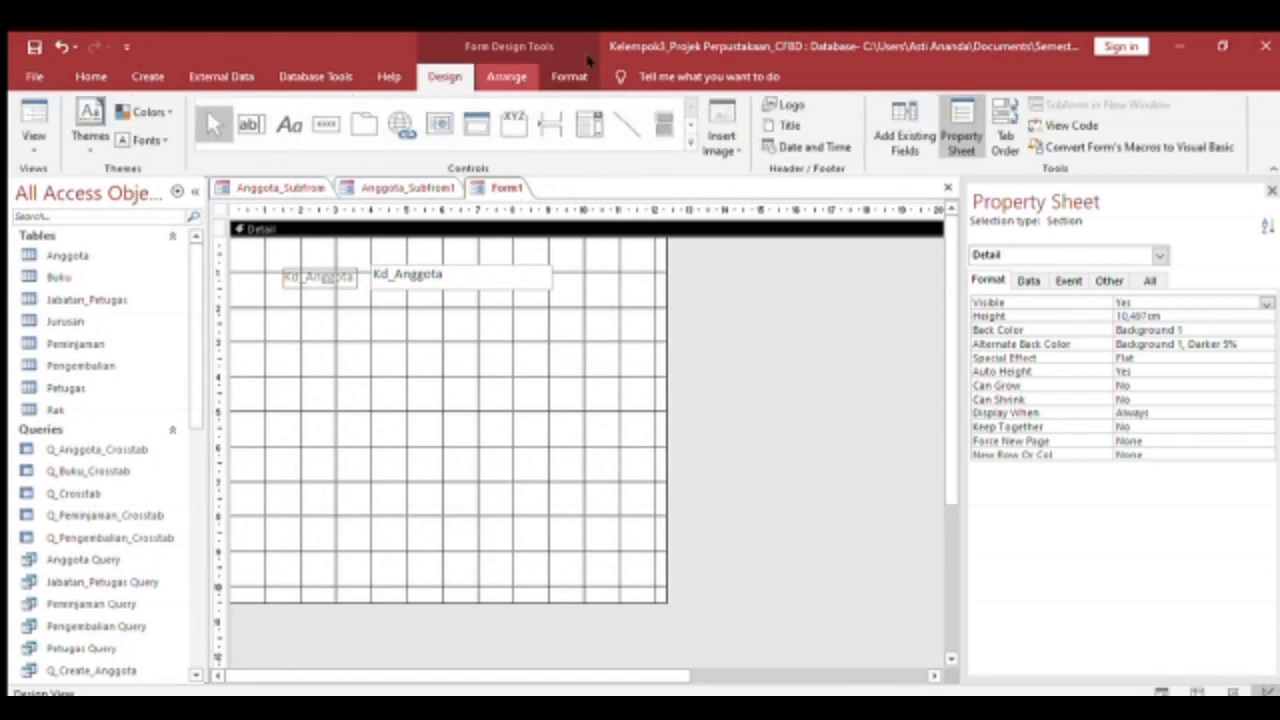
left_click(904, 130)
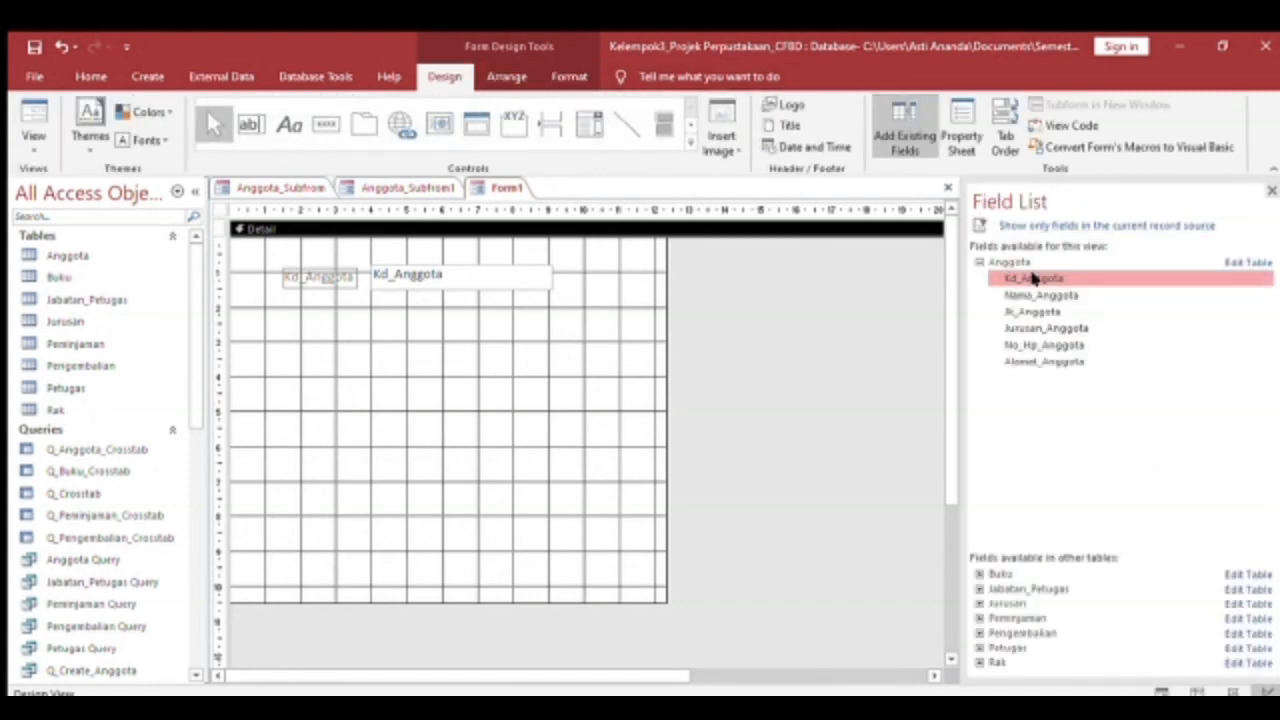
double_click(1078, 296)
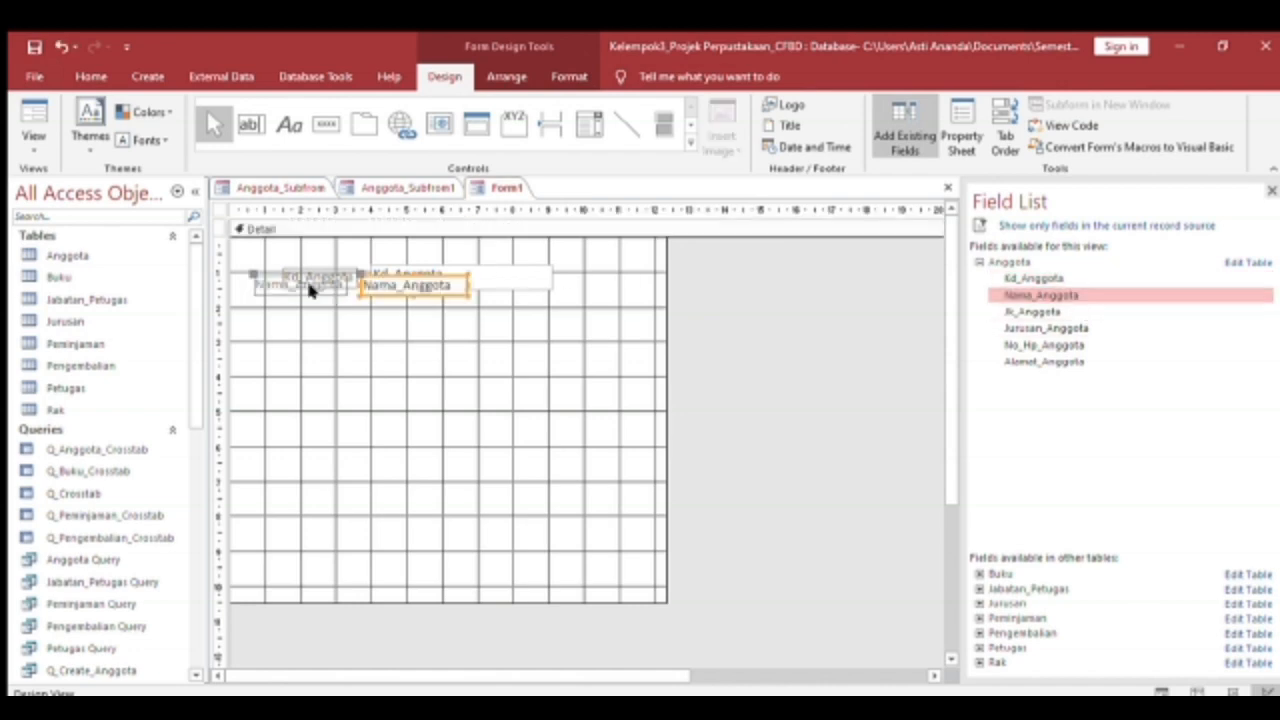
left_click(328, 288)
left_click_drag(334, 293, 357, 317)
left_click(472, 309)
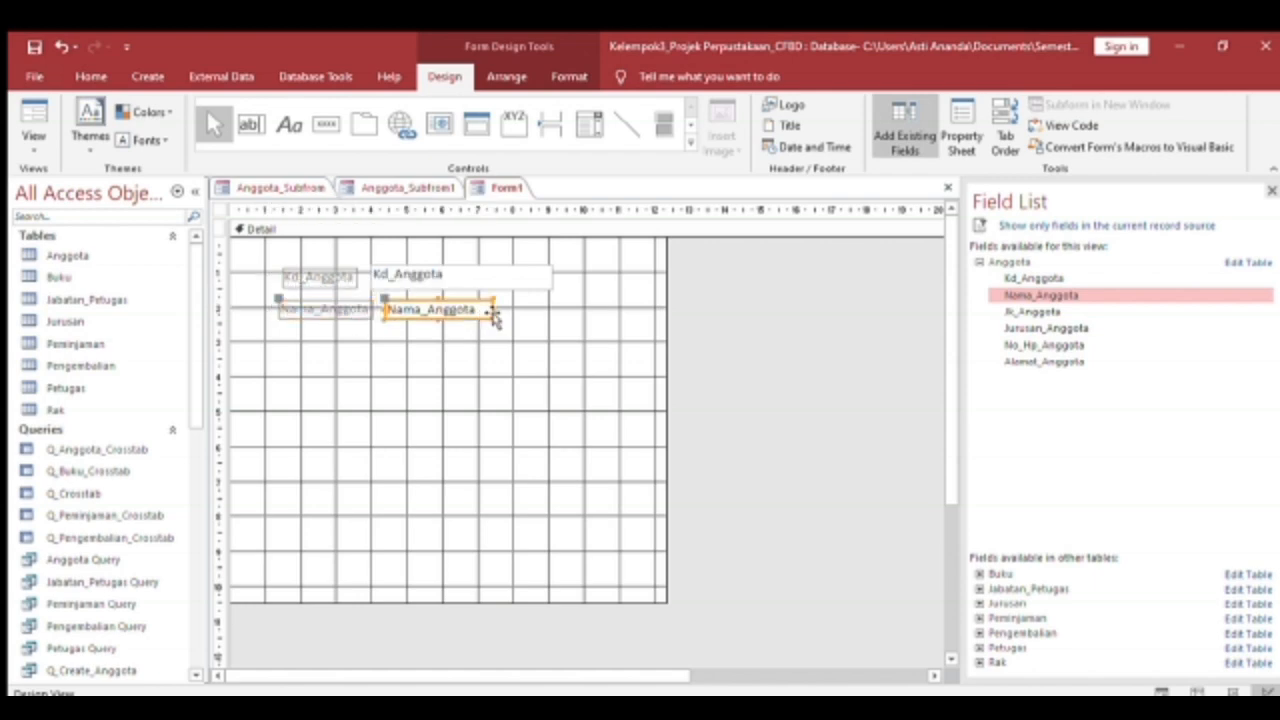
left_click_drag(500, 313, 556, 315)
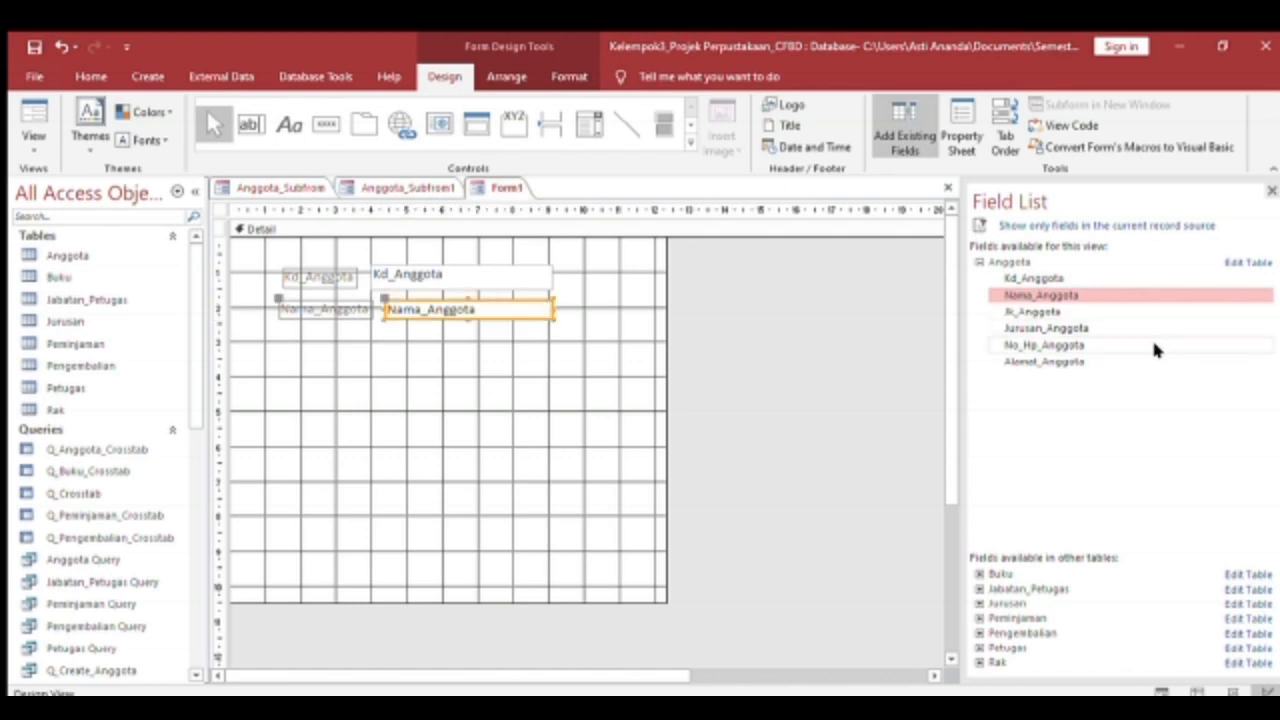
Add the Jurusan_Anggota field to the form and place it directly below Nama_Anggota.
double_click(1083, 332)
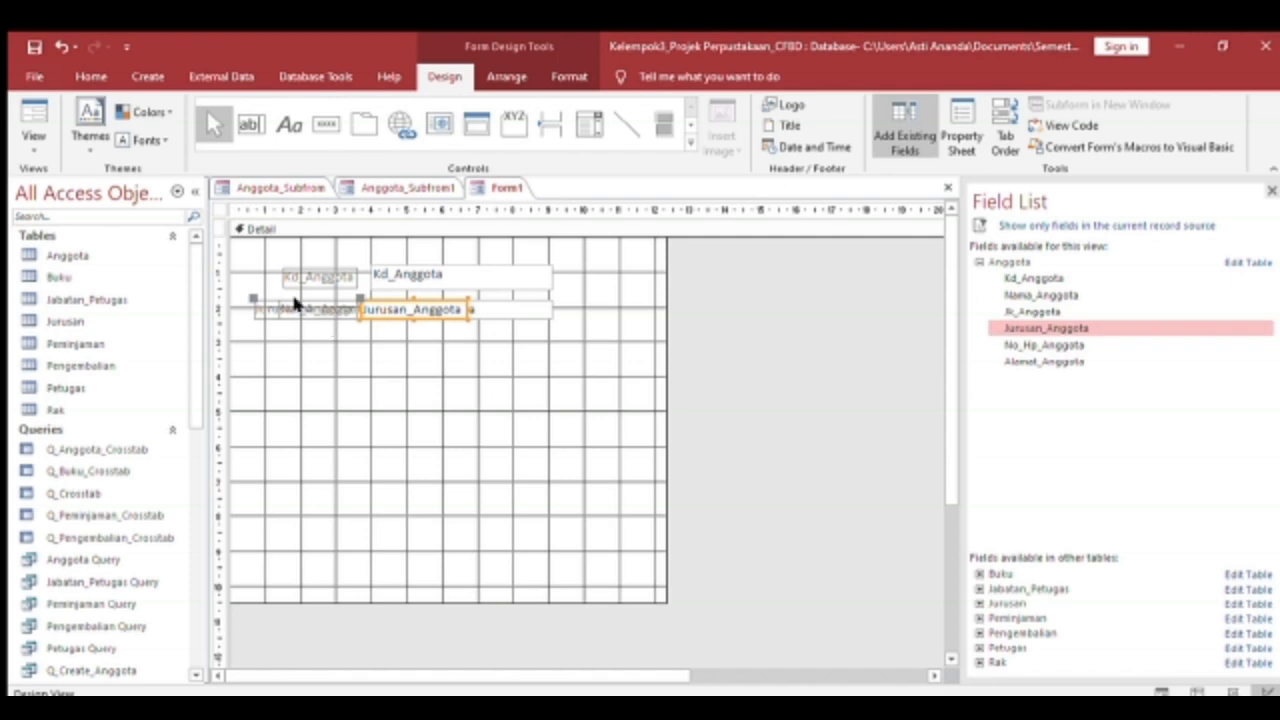
left_click(307, 315)
left_click_drag(307, 315, 264, 324)
left_click(277, 322)
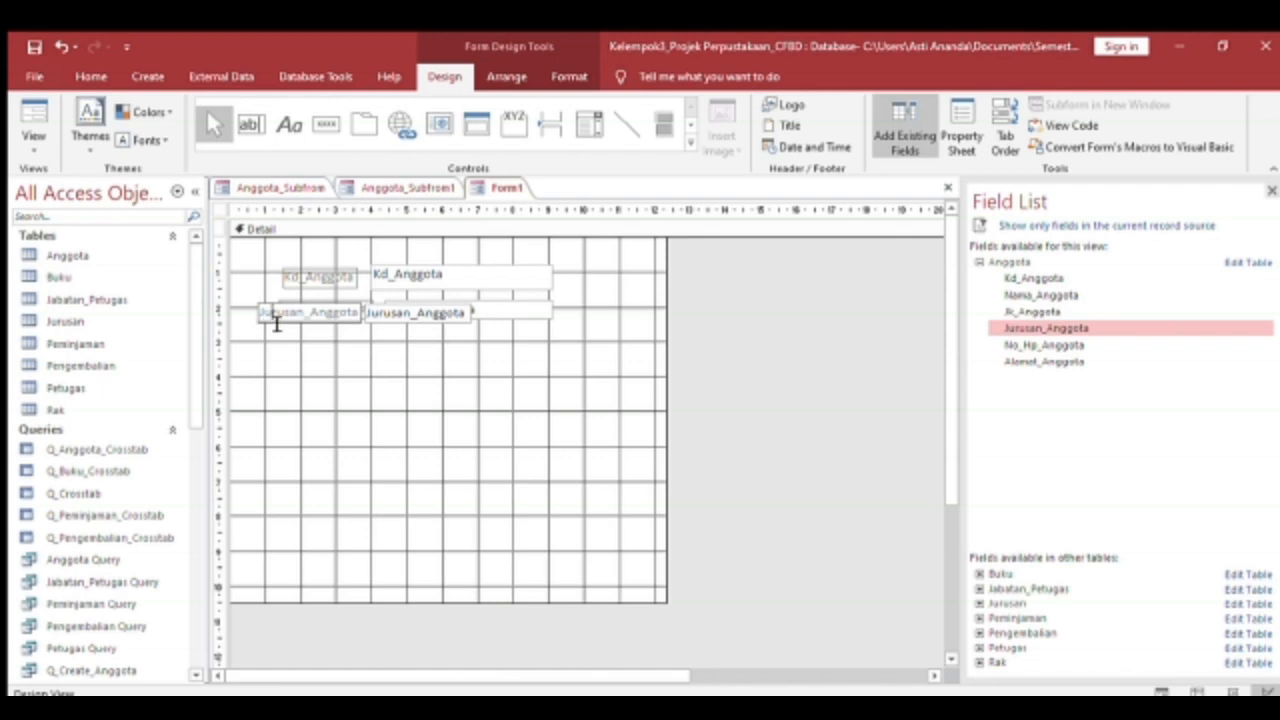
left_click(252, 285)
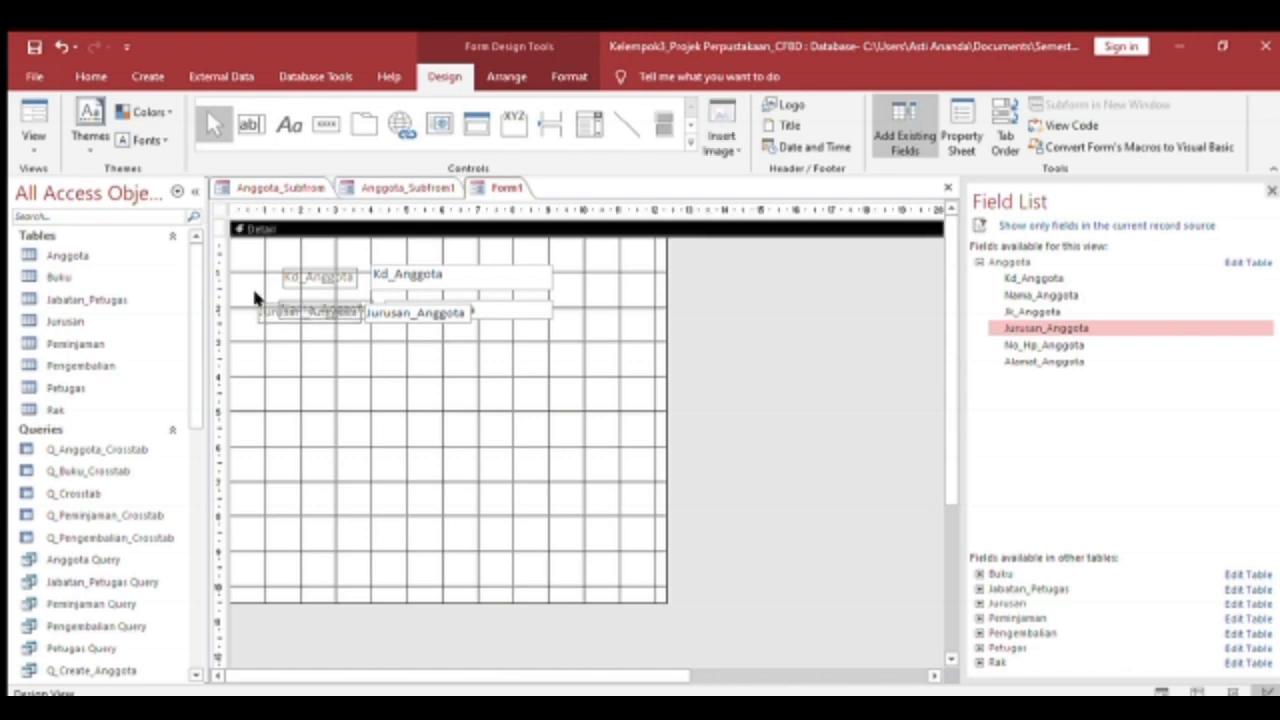
left_click(270, 312)
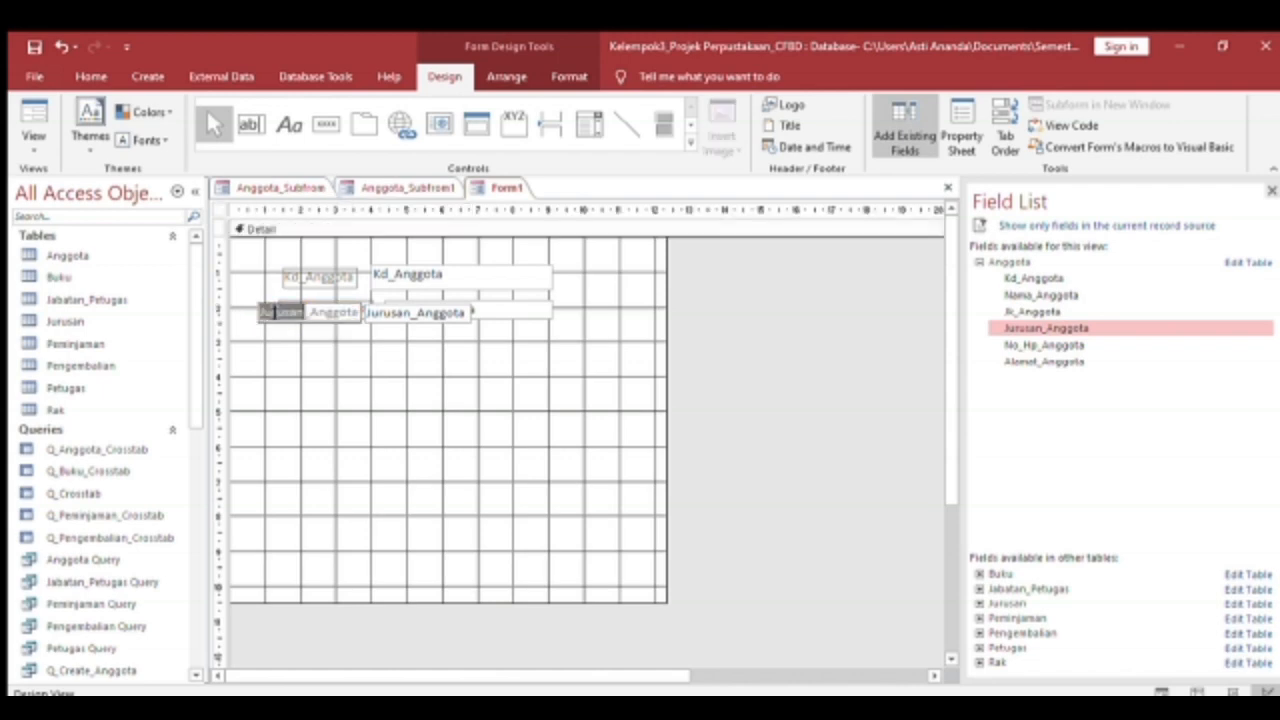
left_click(266, 328)
left_click(421, 308)
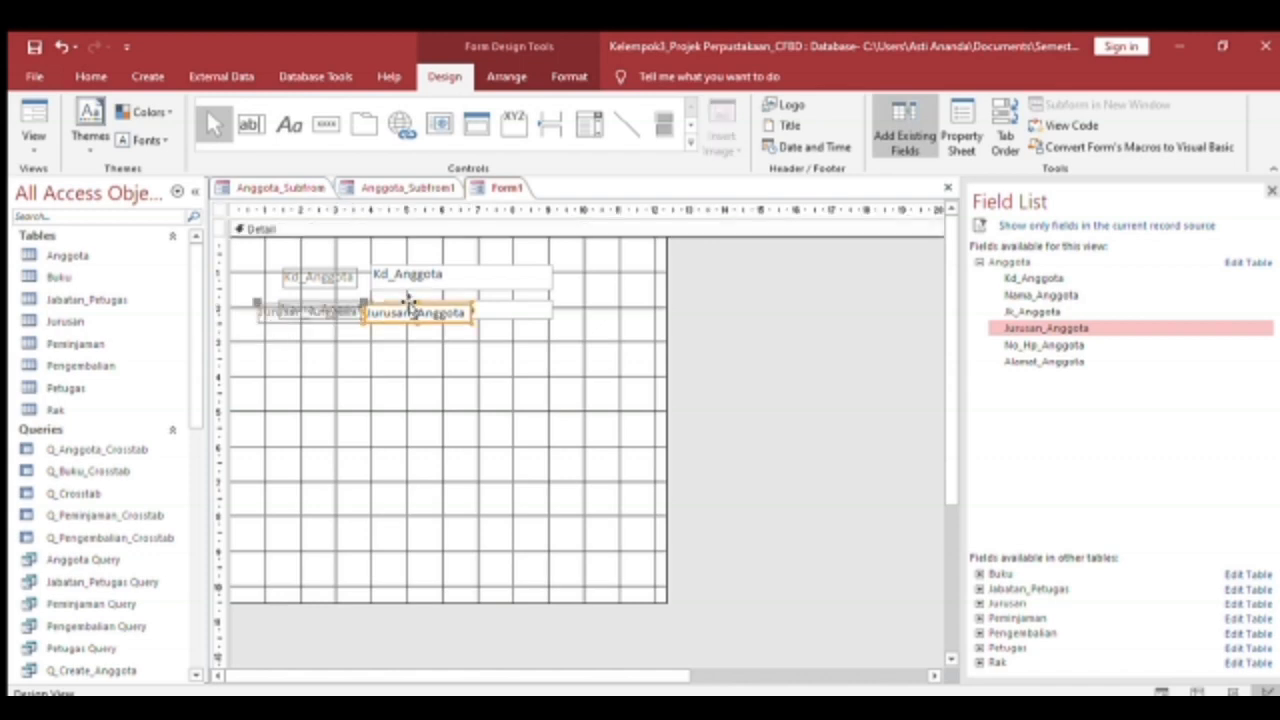
left_click_drag(405, 305, 453, 333)
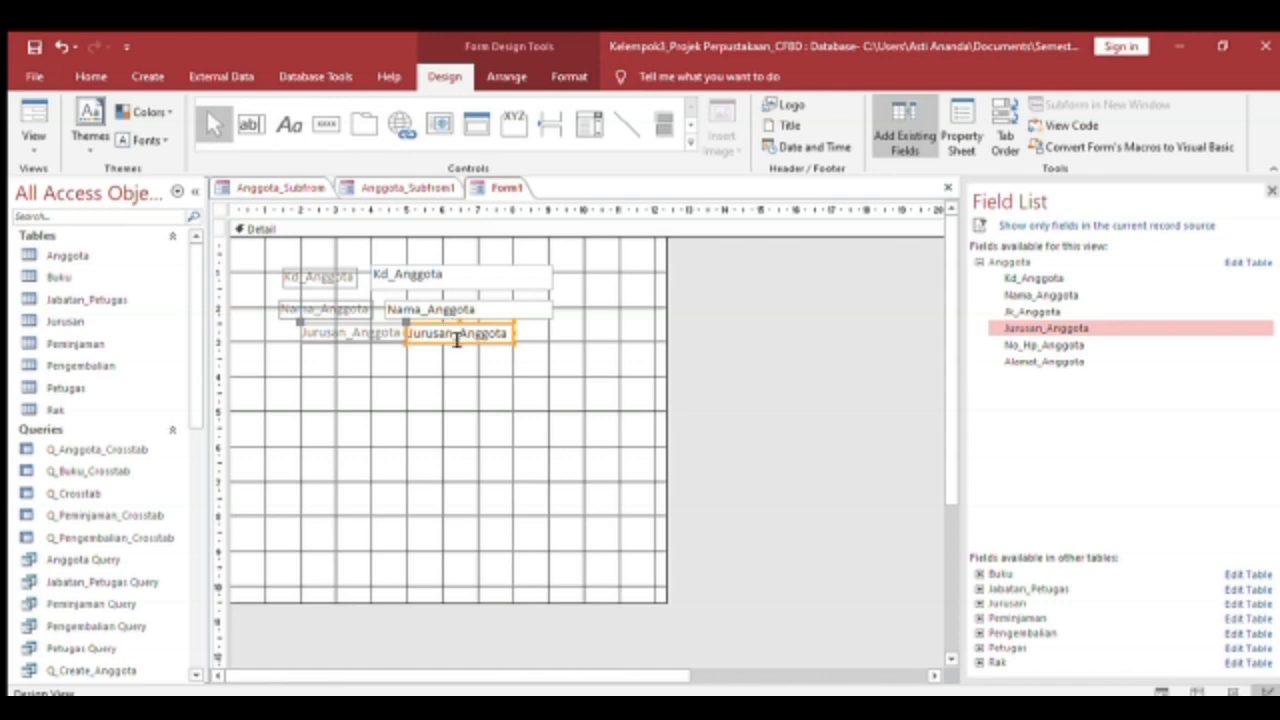
Align the Jurusan_Anggota label and text box with Nama_Anggota, widening the text box and narrowing the label to match.
left_click(325, 333)
left_click_drag(303, 325, 281, 326)
left_click(472, 336)
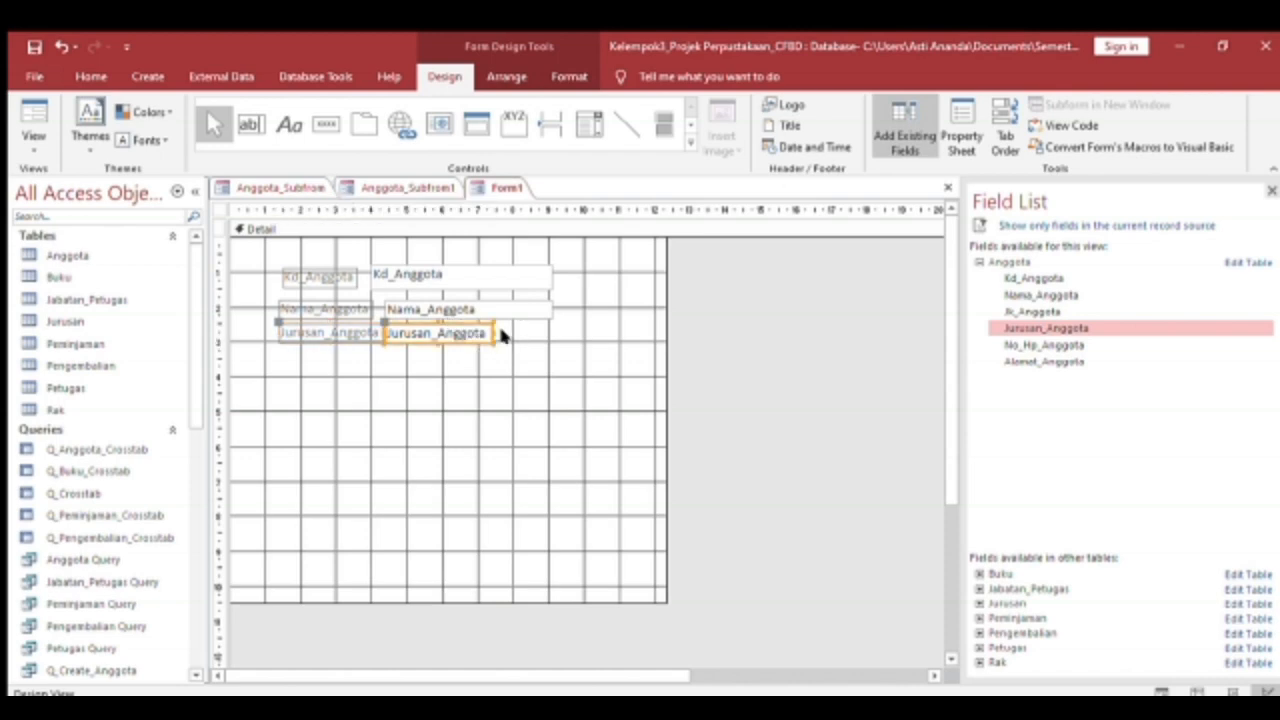
left_click_drag(501, 339, 559, 340)
left_click(351, 336)
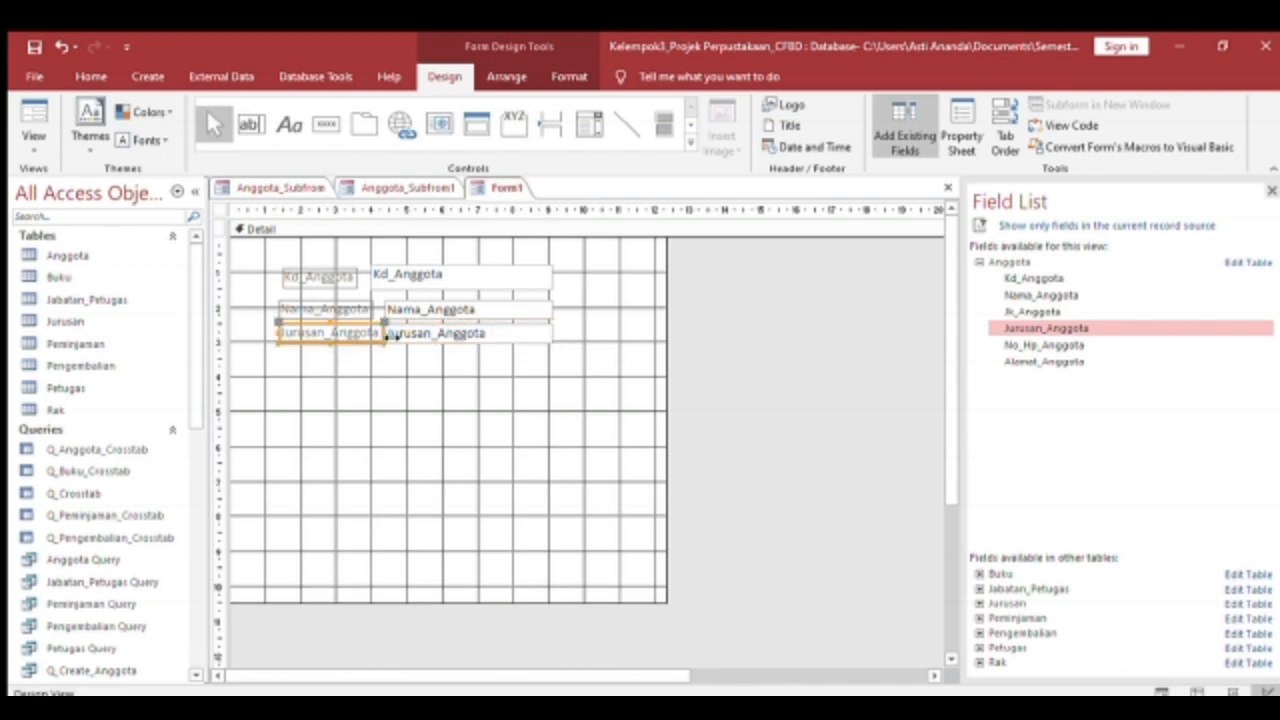
left_click_drag(392, 338, 370, 340)
left_click(383, 358)
Align the left edge of the Kd_Anggota text box with the text boxes below it.
left_click(387, 273)
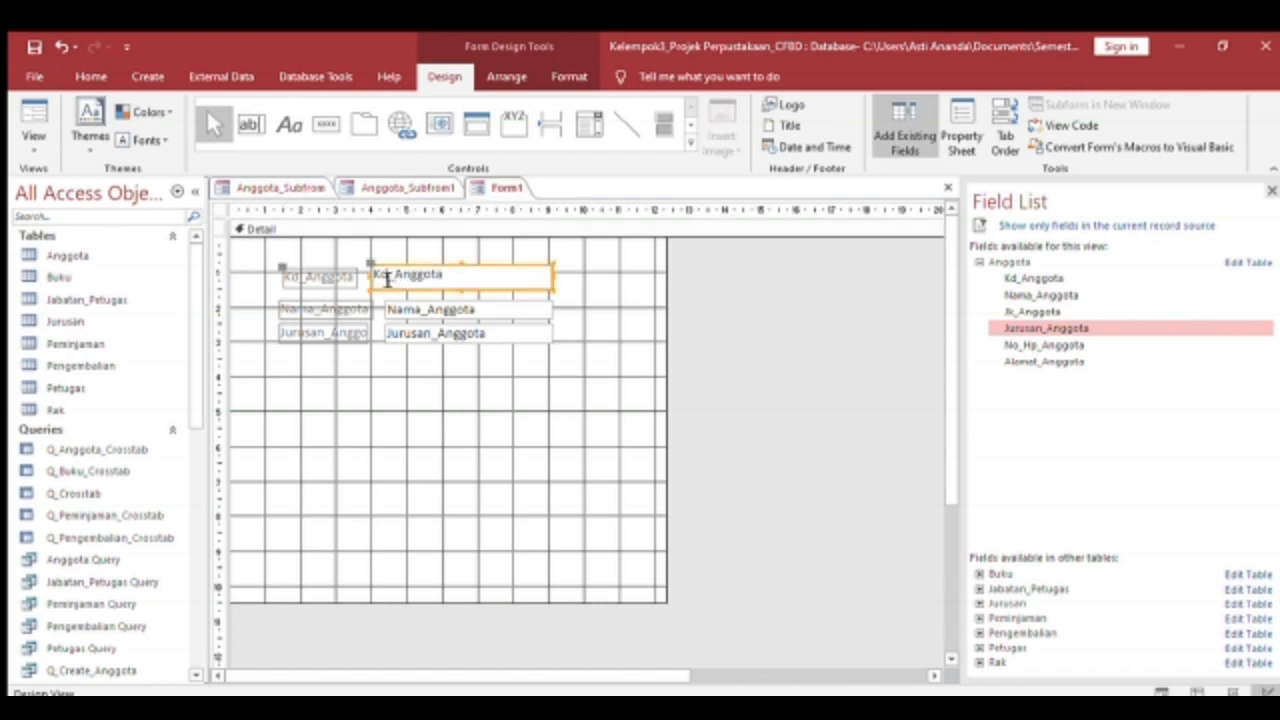
left_click_drag(378, 279, 386, 278)
left_click(378, 330)
left_click(412, 382)
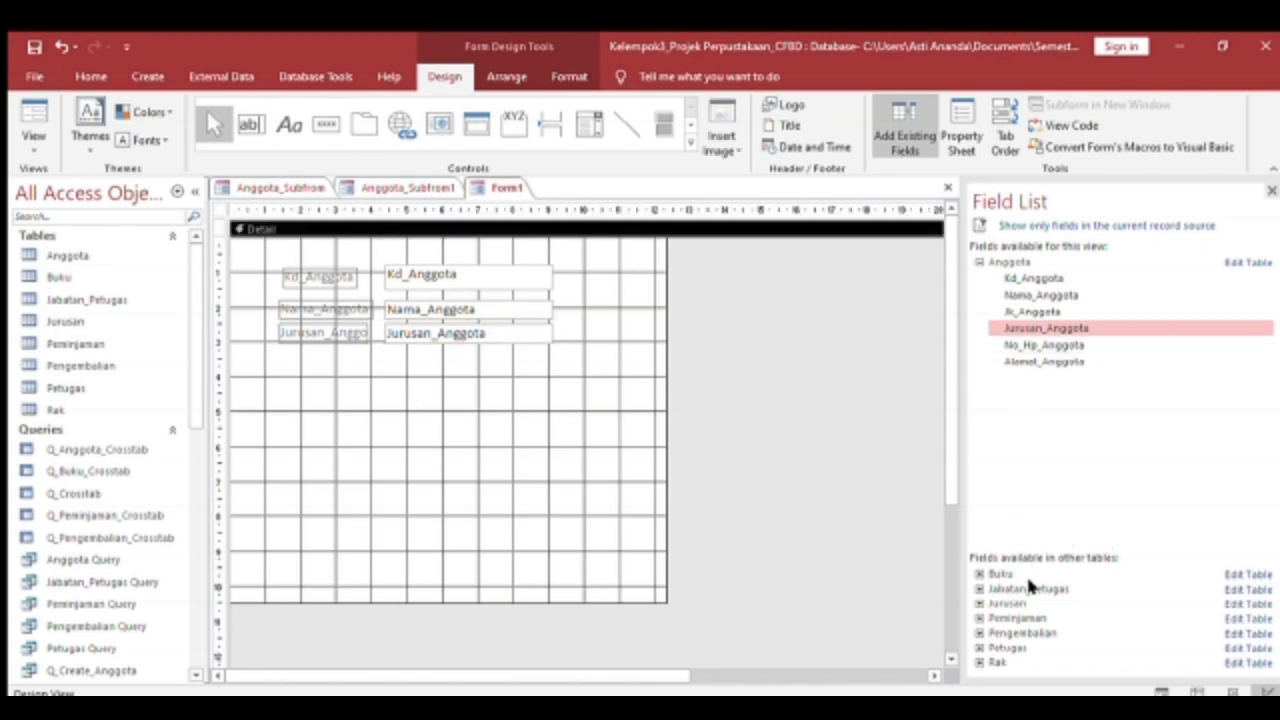
Try to add the Tgl_Pinjam field from the Peminjaman table to the form, and collapse the Anggota field list.
double_click(1020, 617)
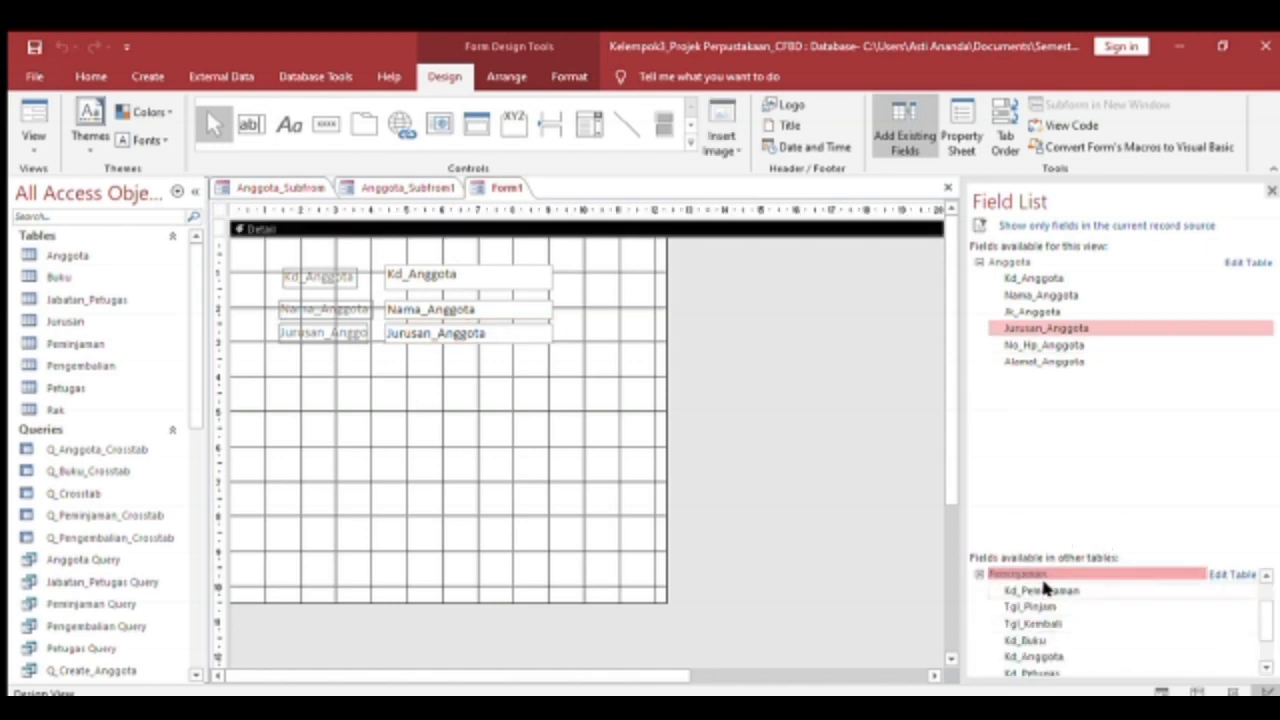
left_click(1045, 606)
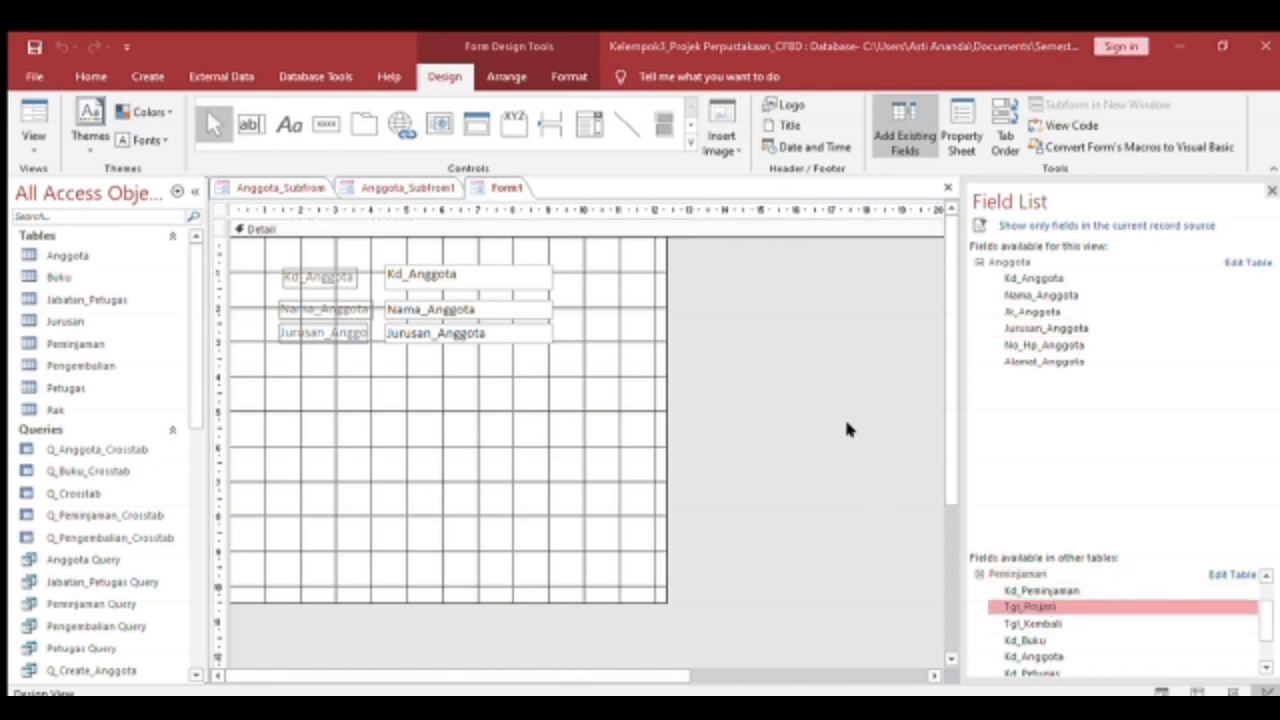
left_click(508, 406)
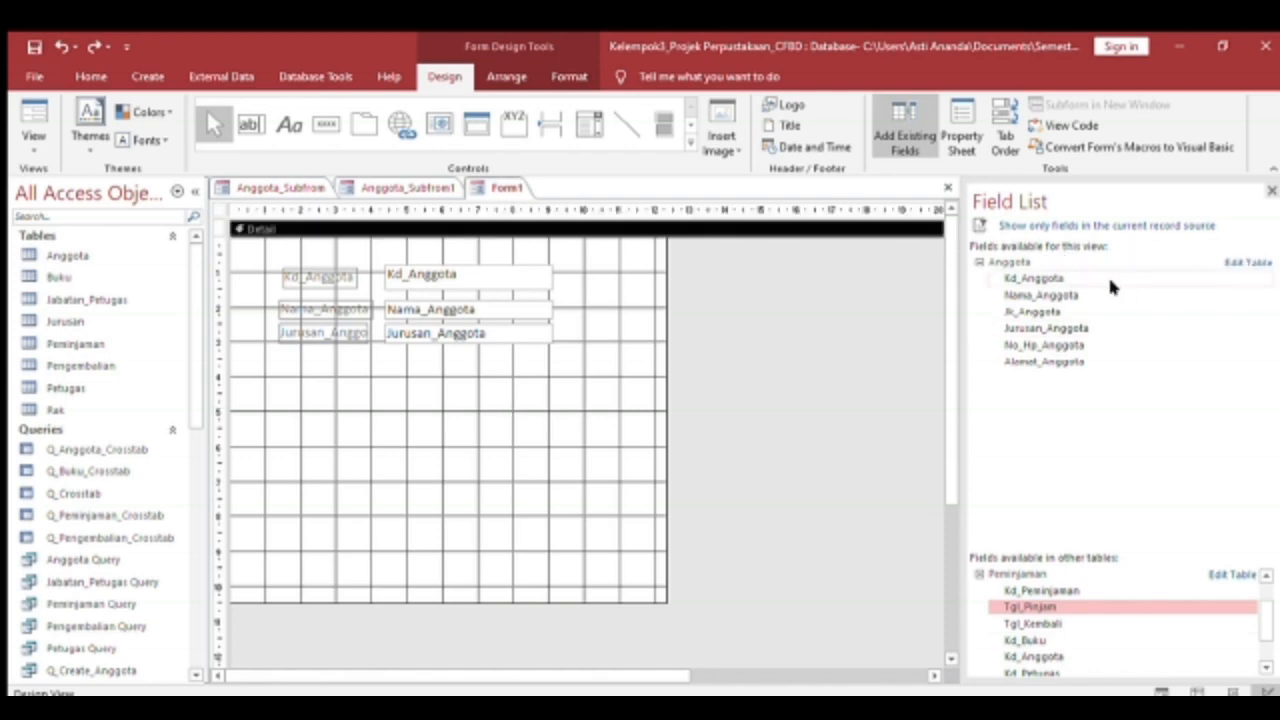
left_click(1008, 260)
double_click(1008, 260)
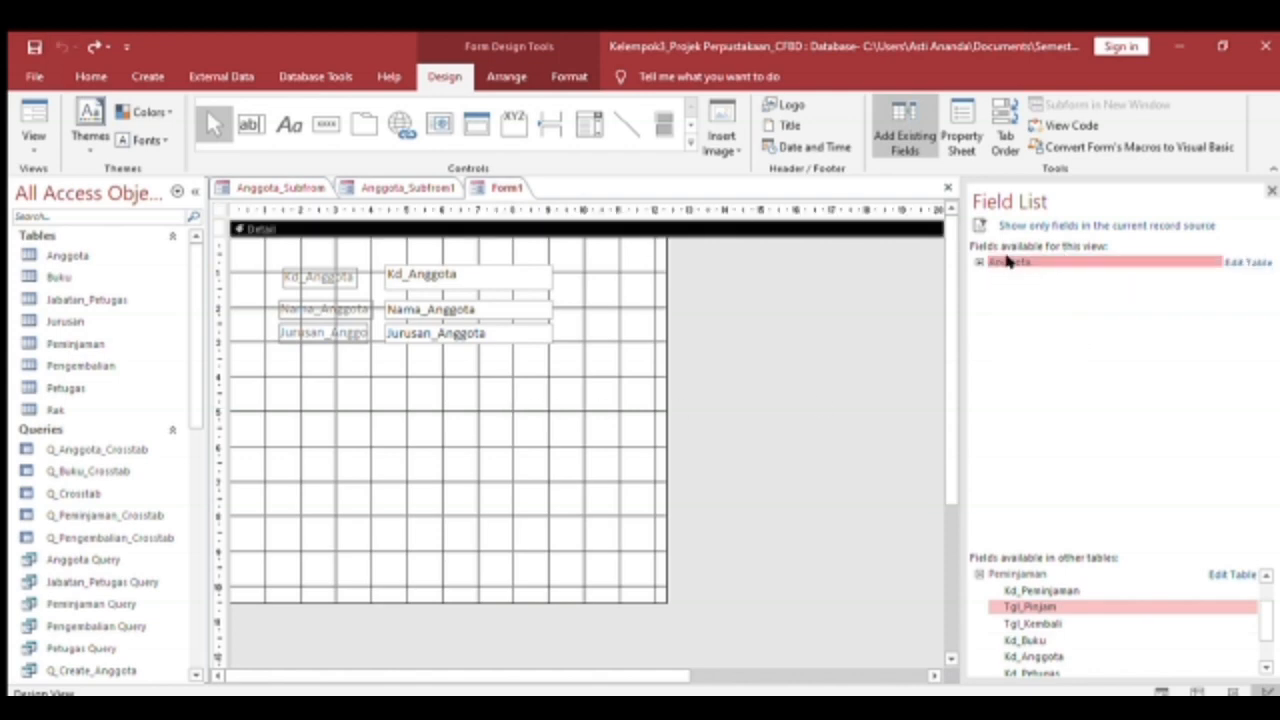
left_click(784, 348)
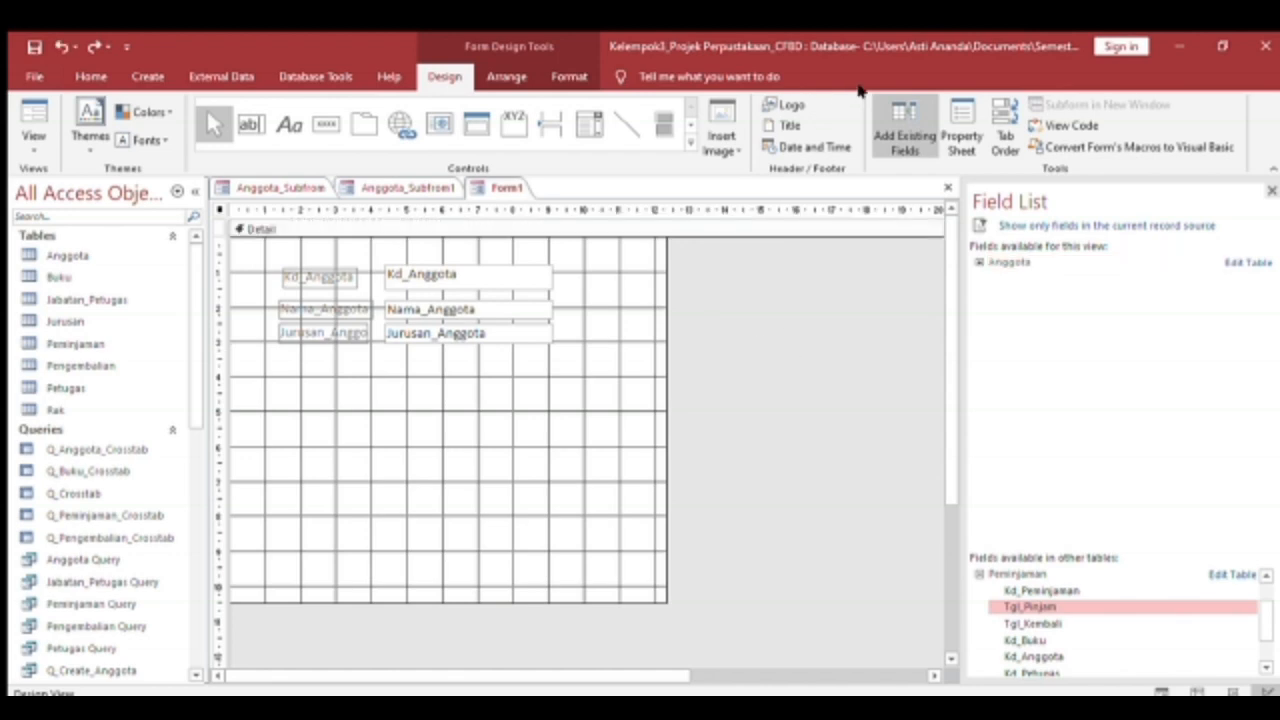
Display the new form in Form view and save it as F_Anggota2.
left_click(28, 100)
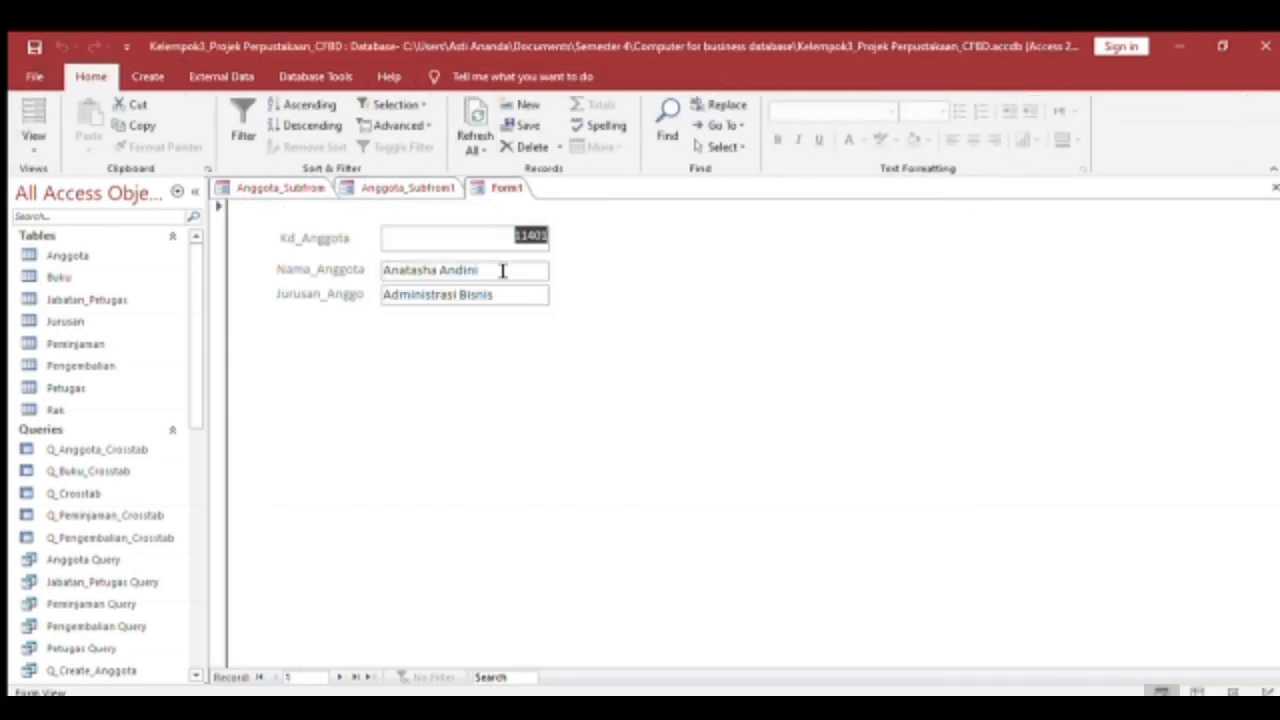
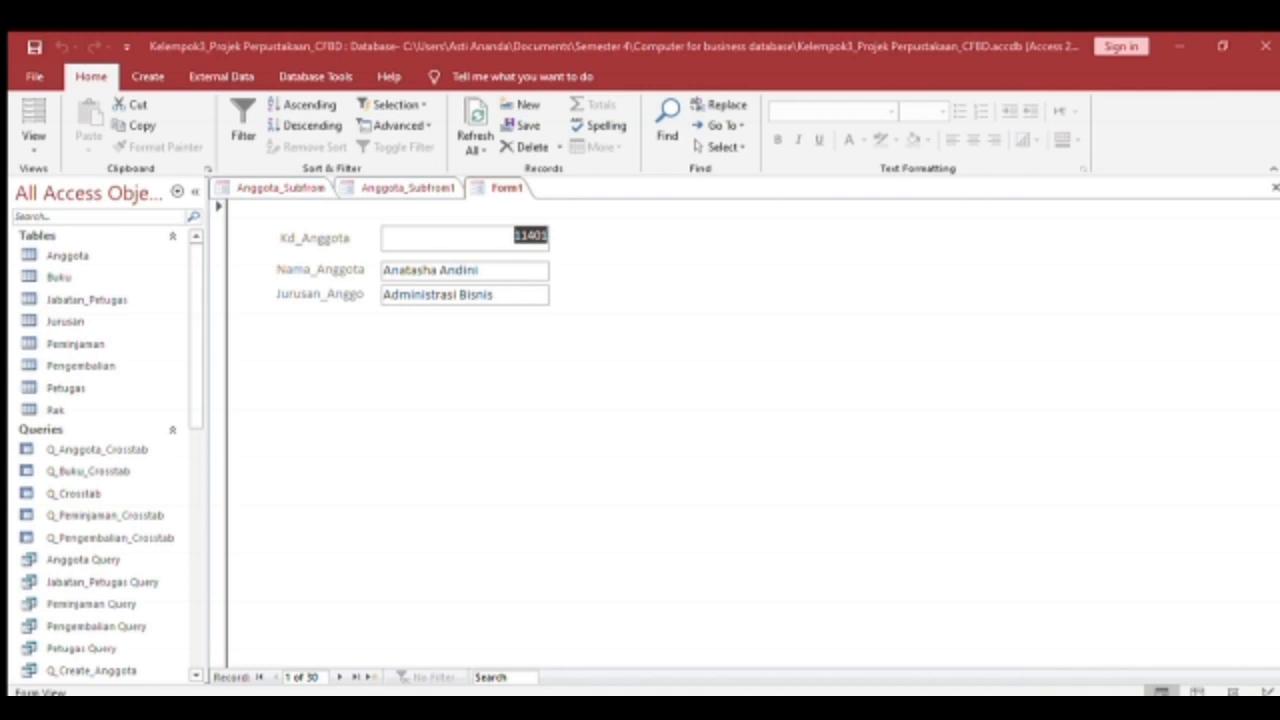
left_click(644, 288)
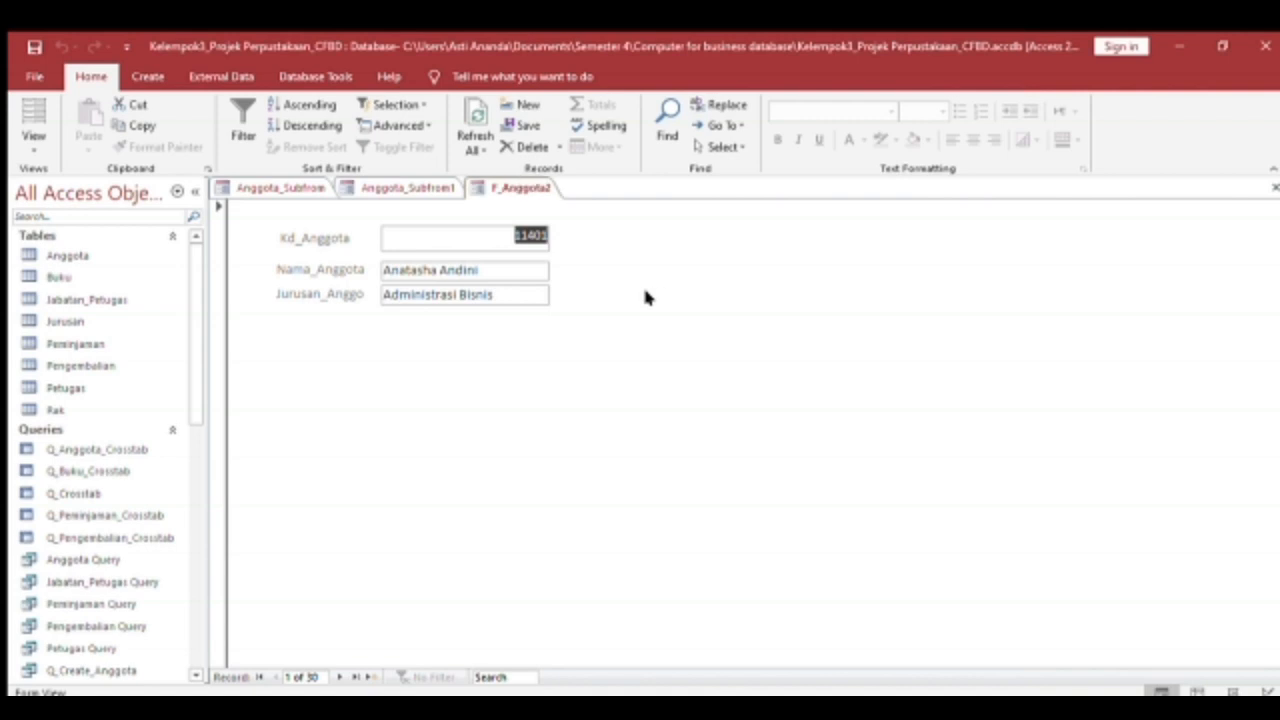
Compare the Anggota_Subfrom, Anggota_Subfrom1 and F_Anggota2 forms in Form view and look over the available creation commands.
left_click(444, 185)
left_click(280, 187)
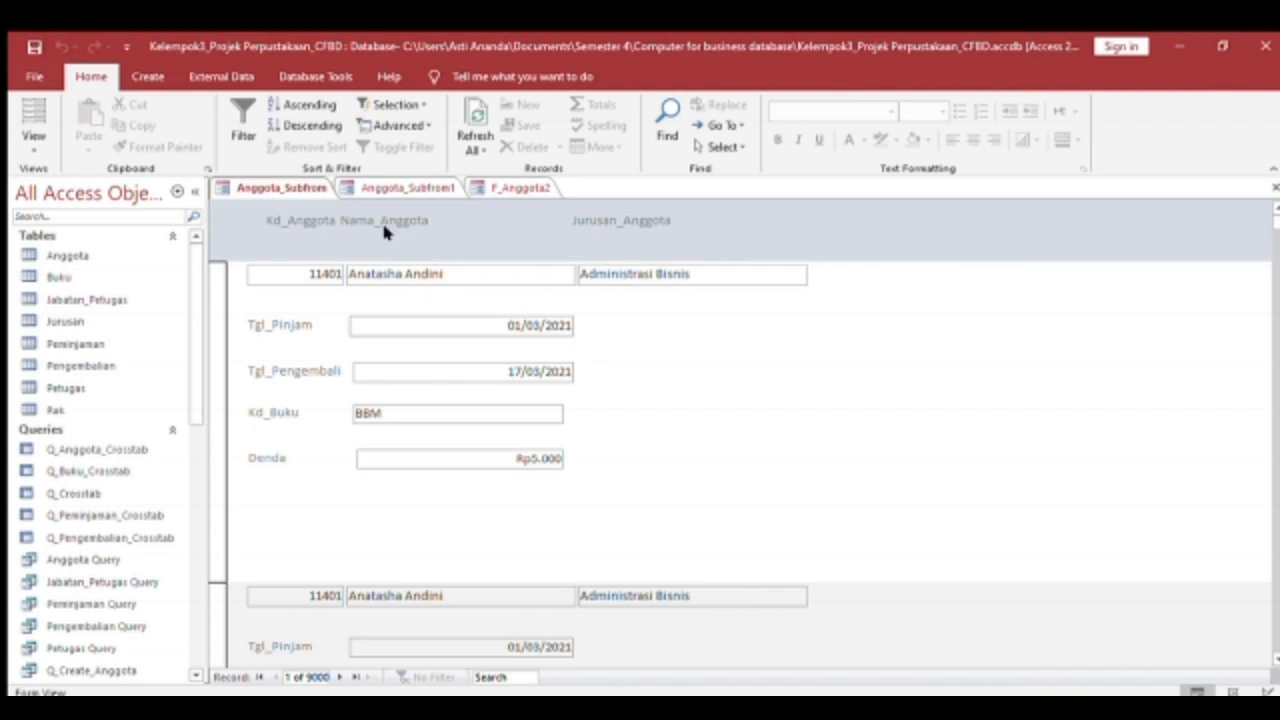
left_click(380, 184)
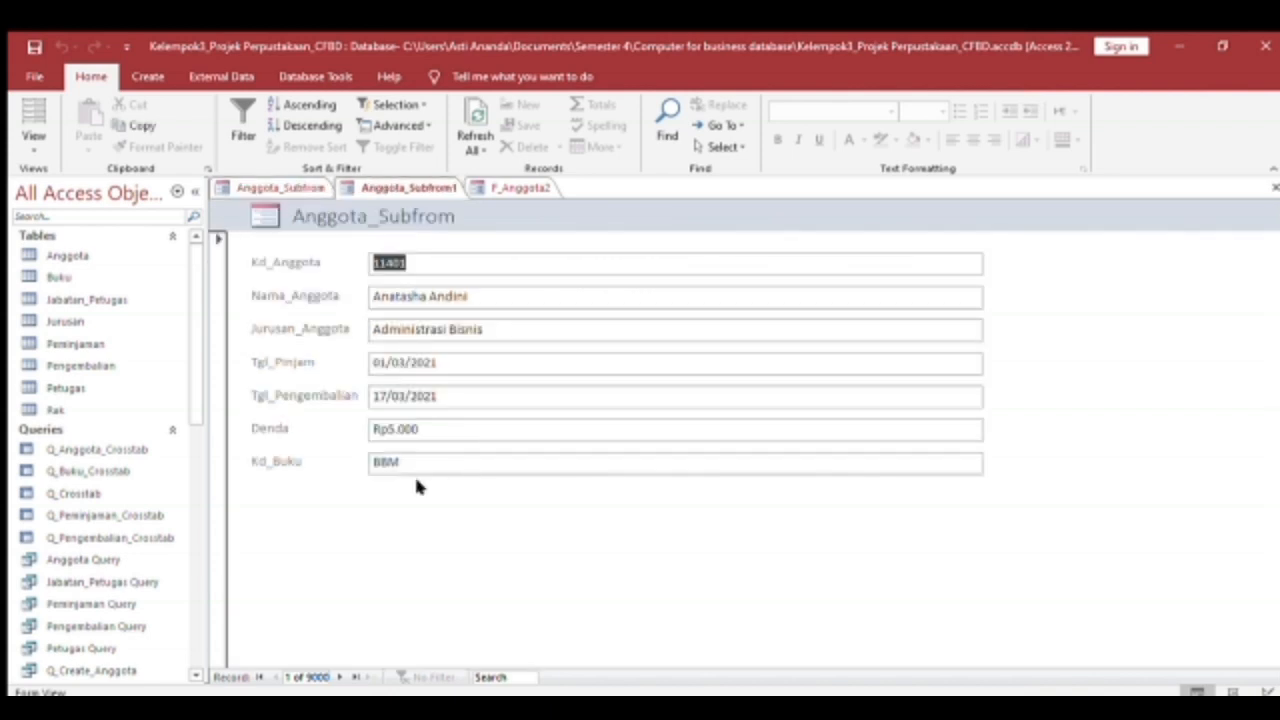
left_click(147, 76)
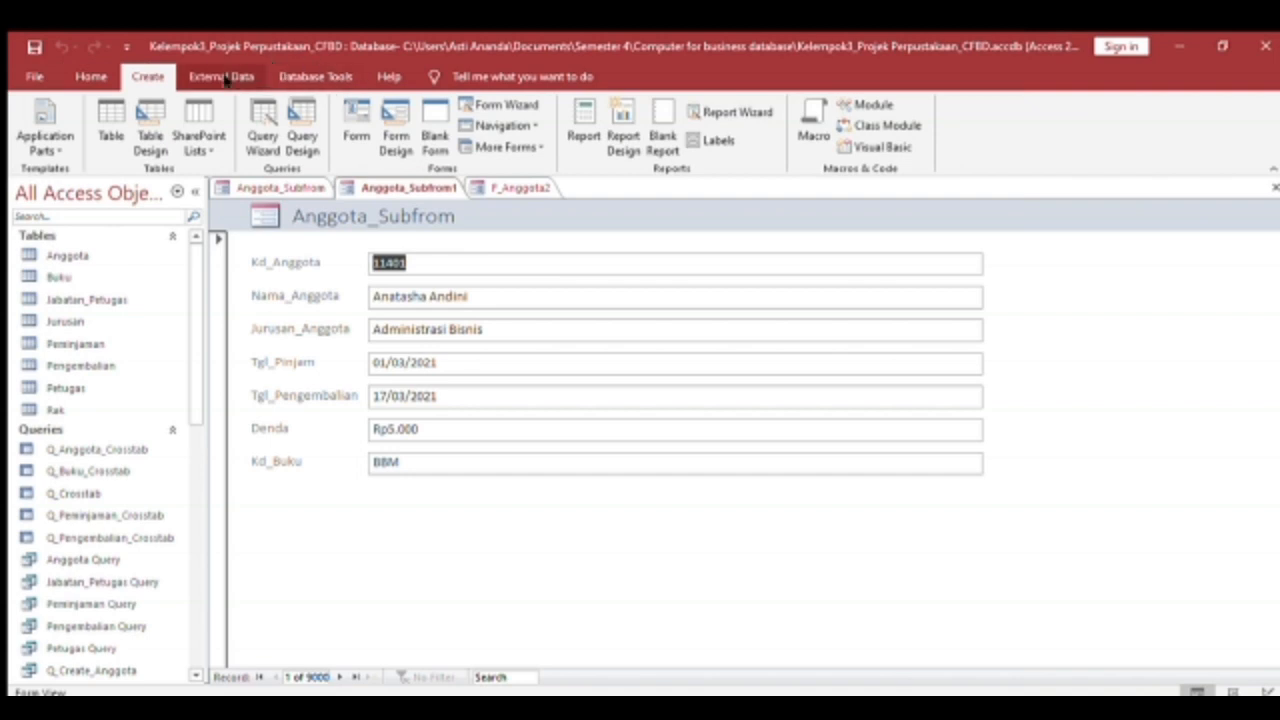
left_click(225, 77)
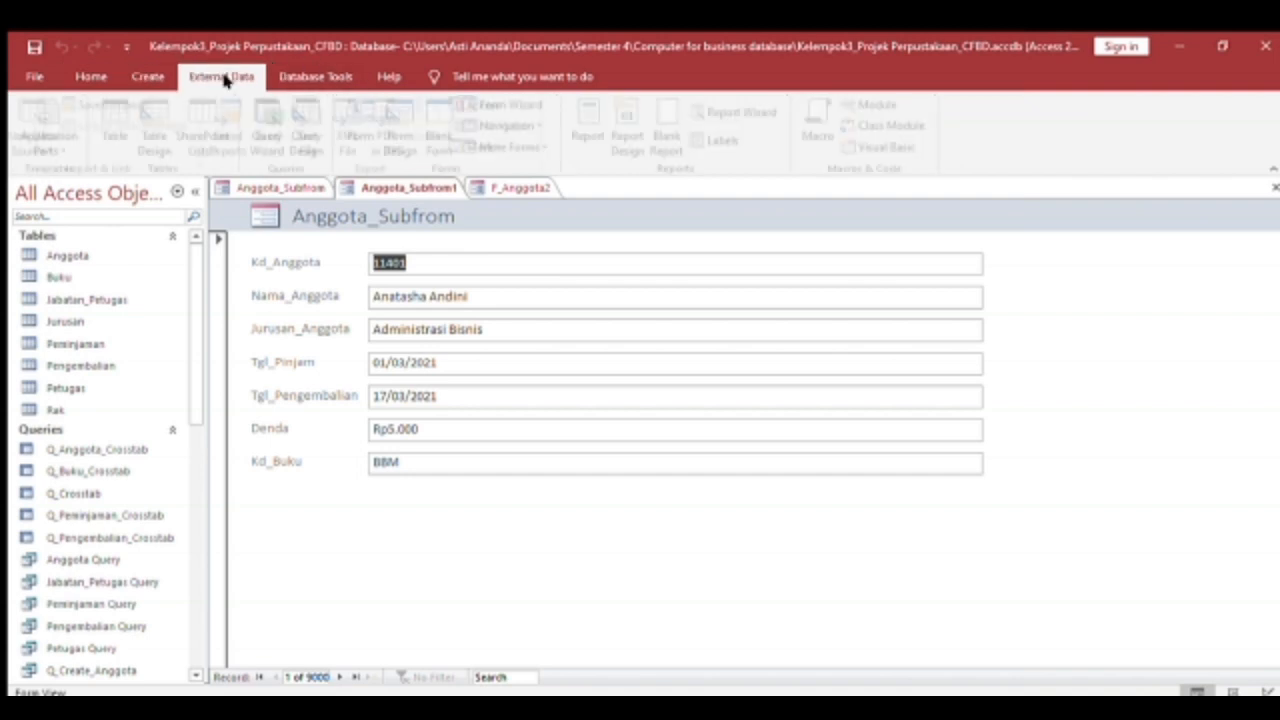
left_click(148, 76)
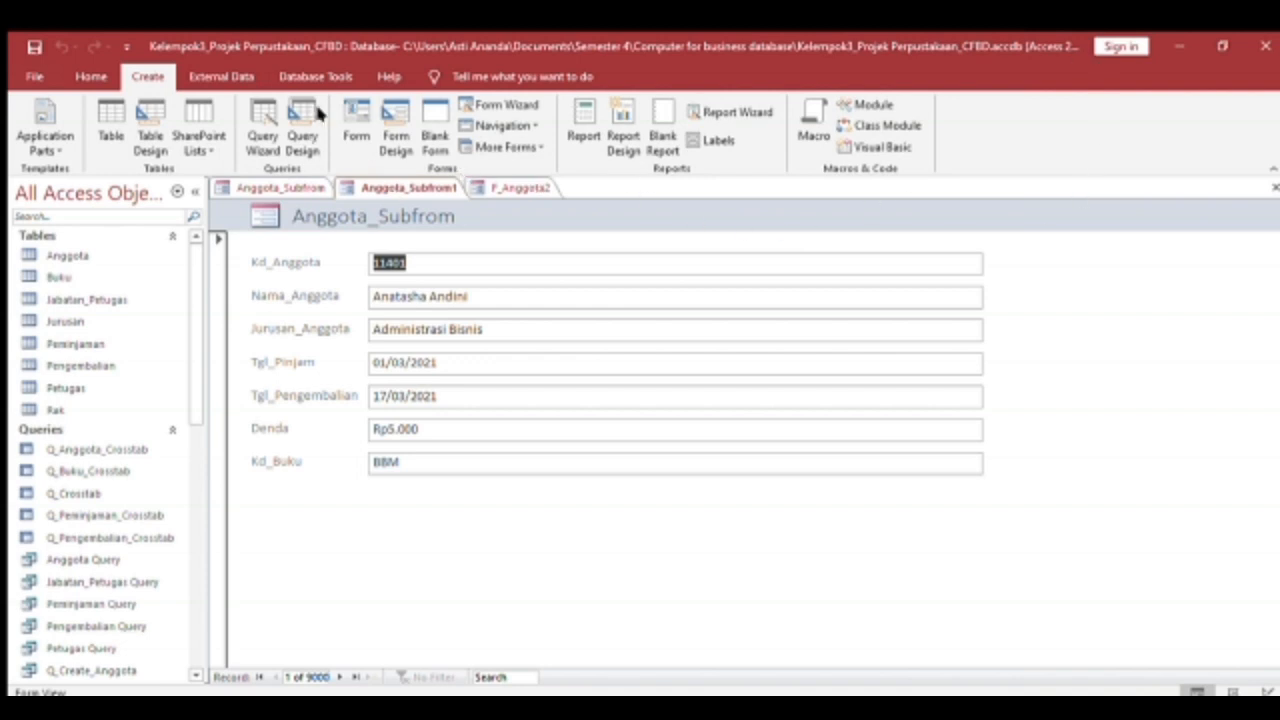
left_click(283, 187)
left_click(400, 189)
left_click(518, 186)
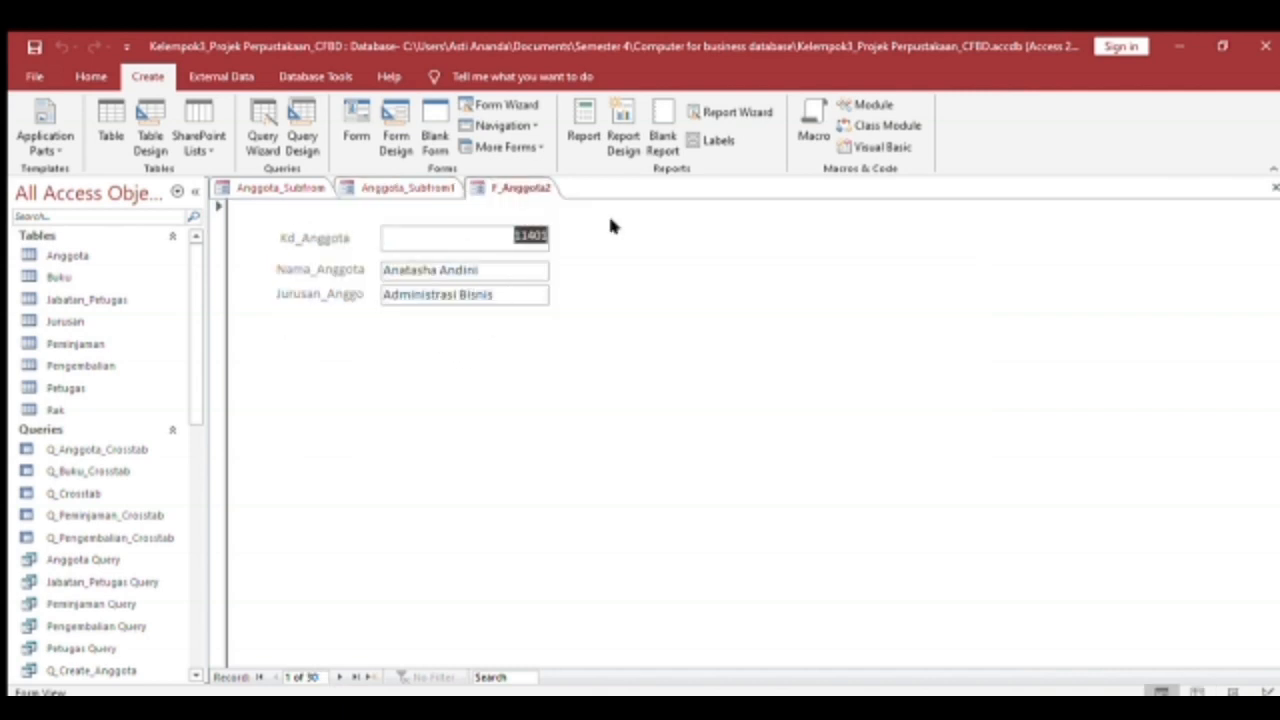
left_click(88, 77)
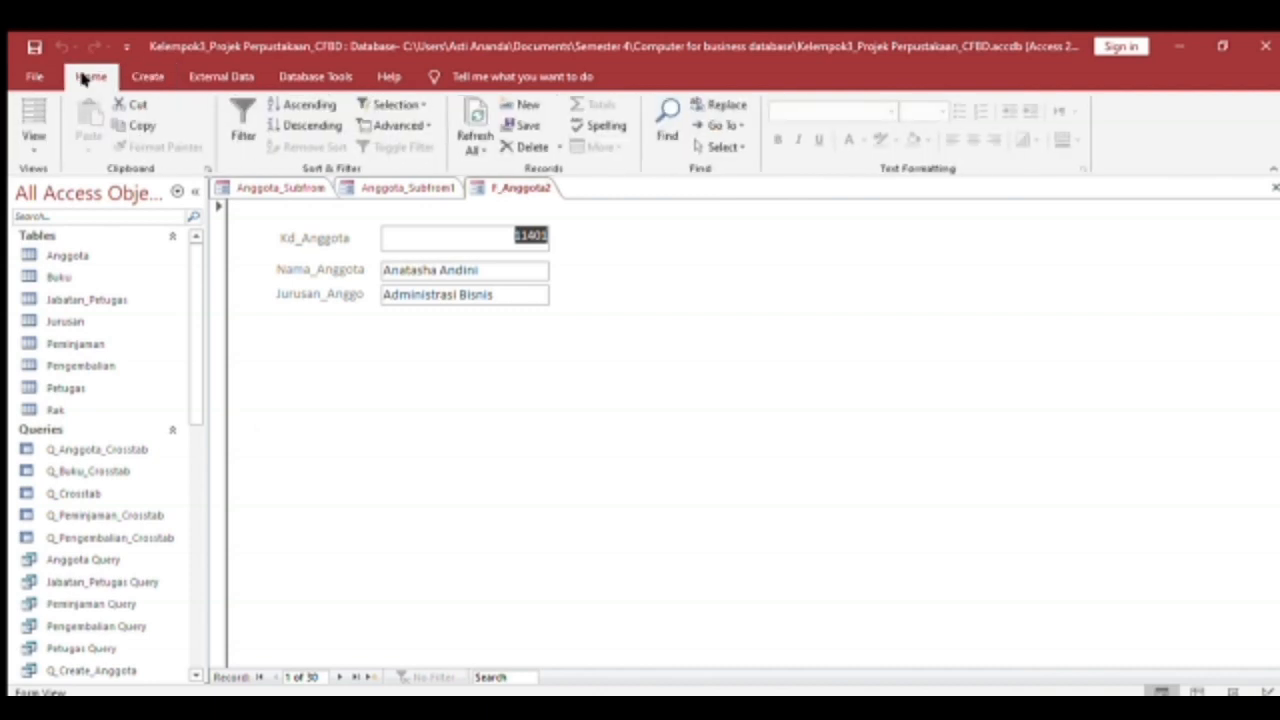
left_click(146, 78)
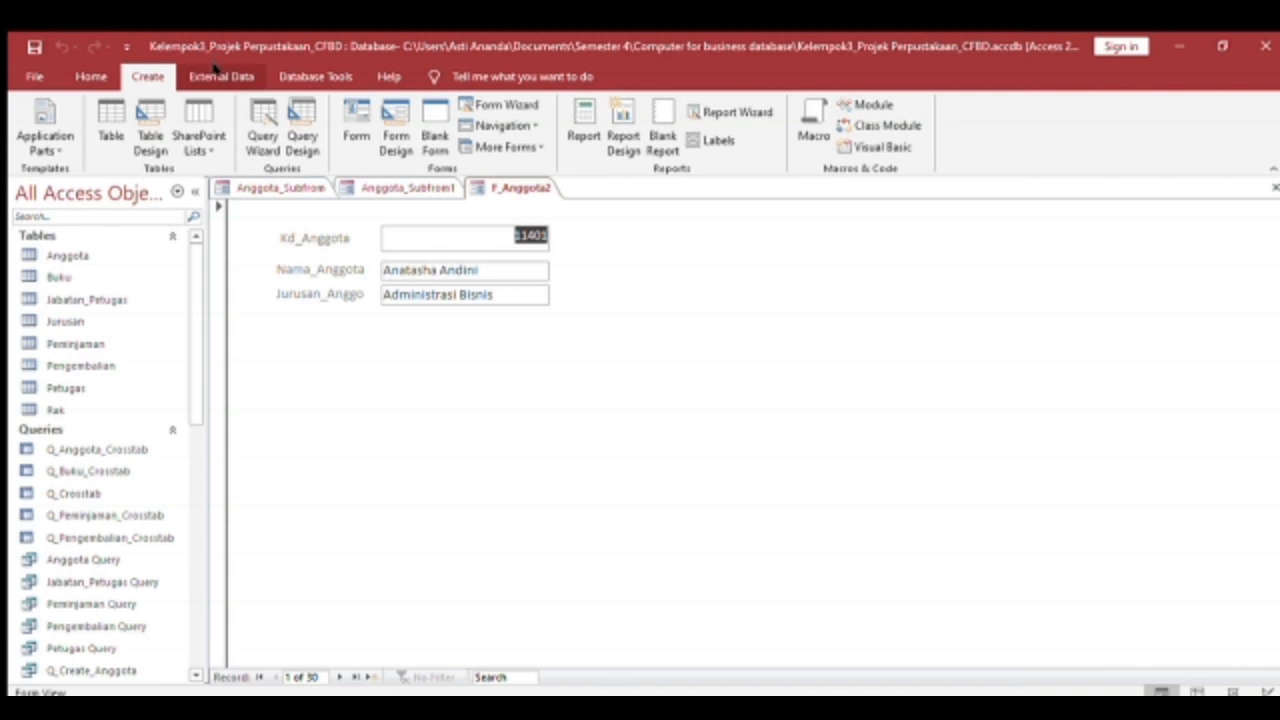
left_click(214, 71)
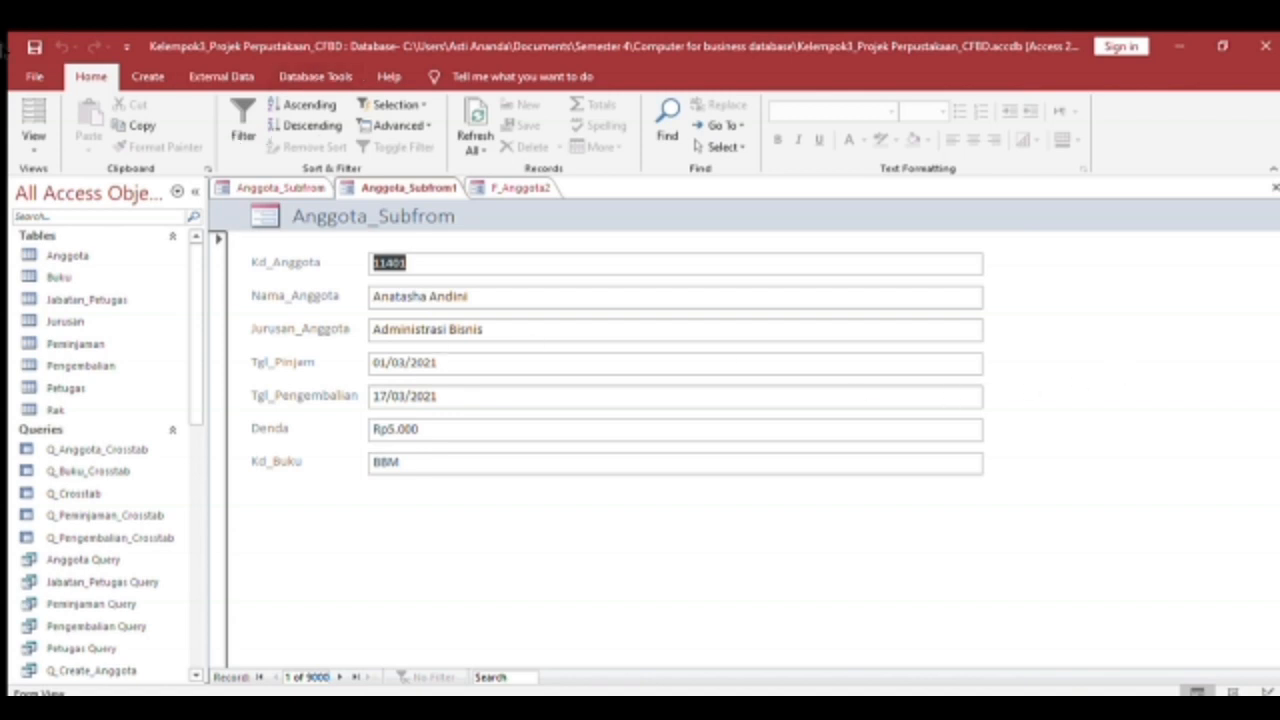
Open Anggota_Subfrom1 in Design view and add a first-record navigation button with a picture below the Kd_Buku field.
left_click(33, 135)
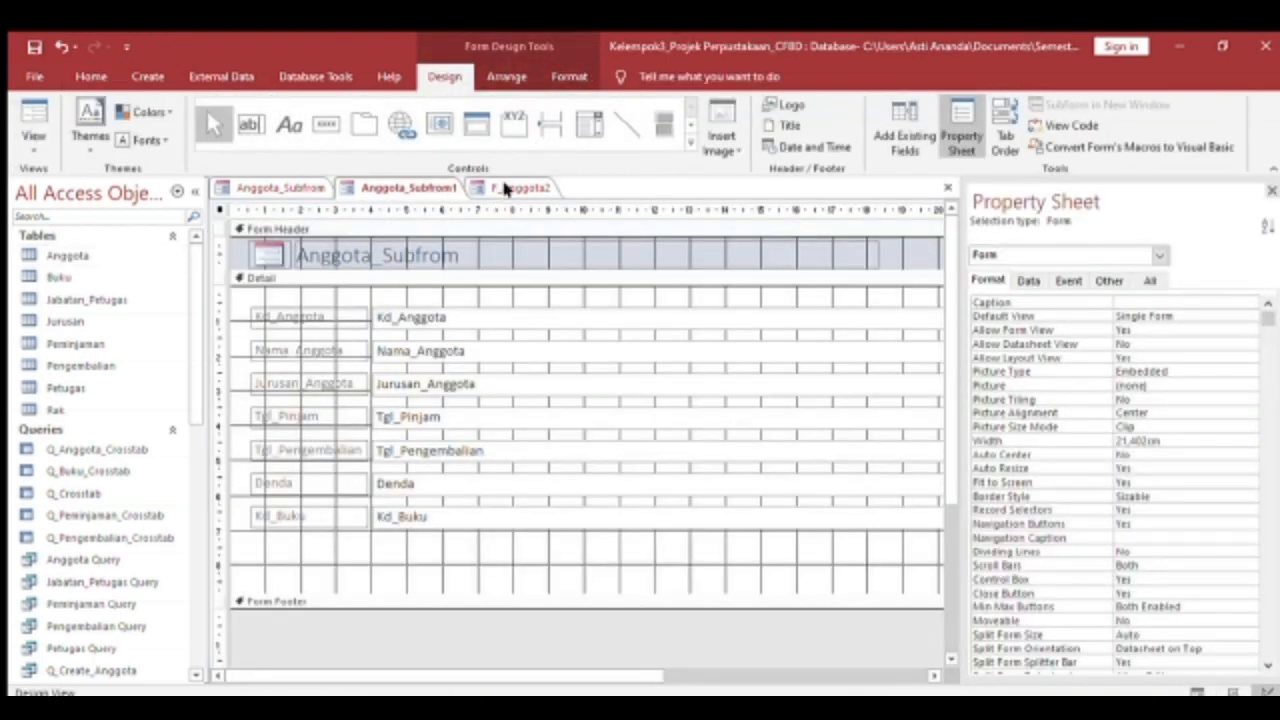
left_click(326, 123)
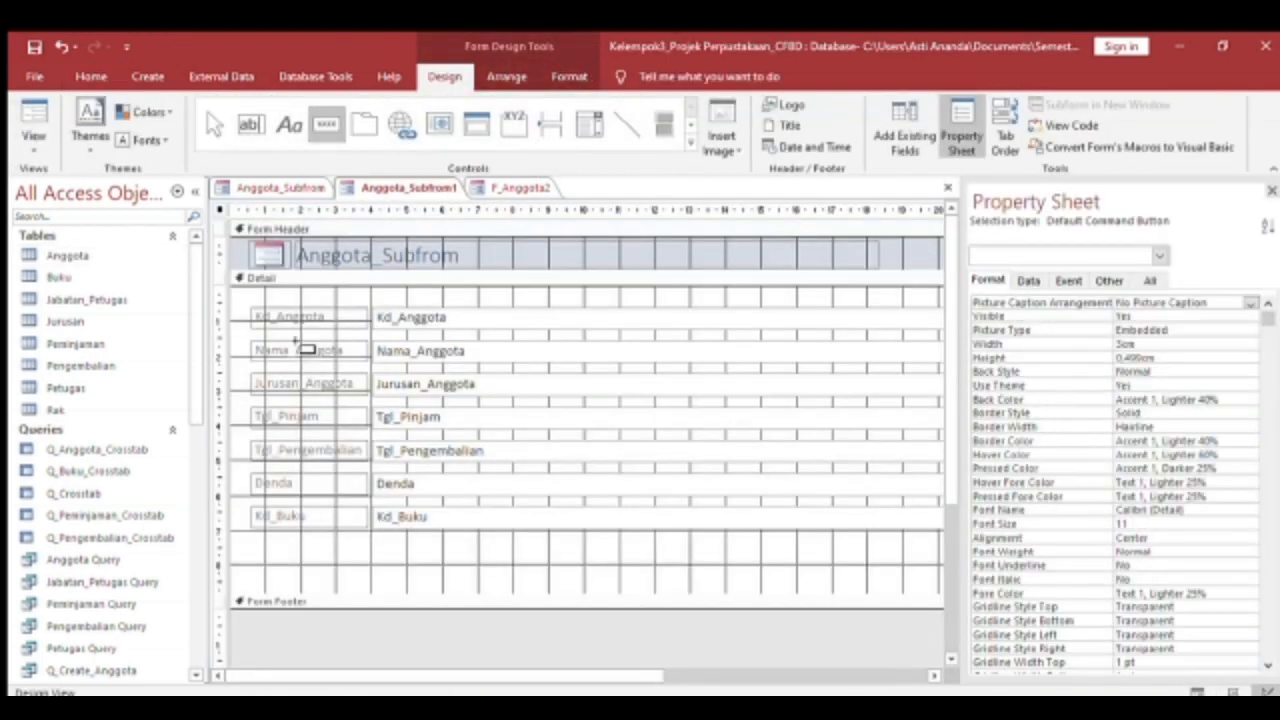
left_click(261, 542)
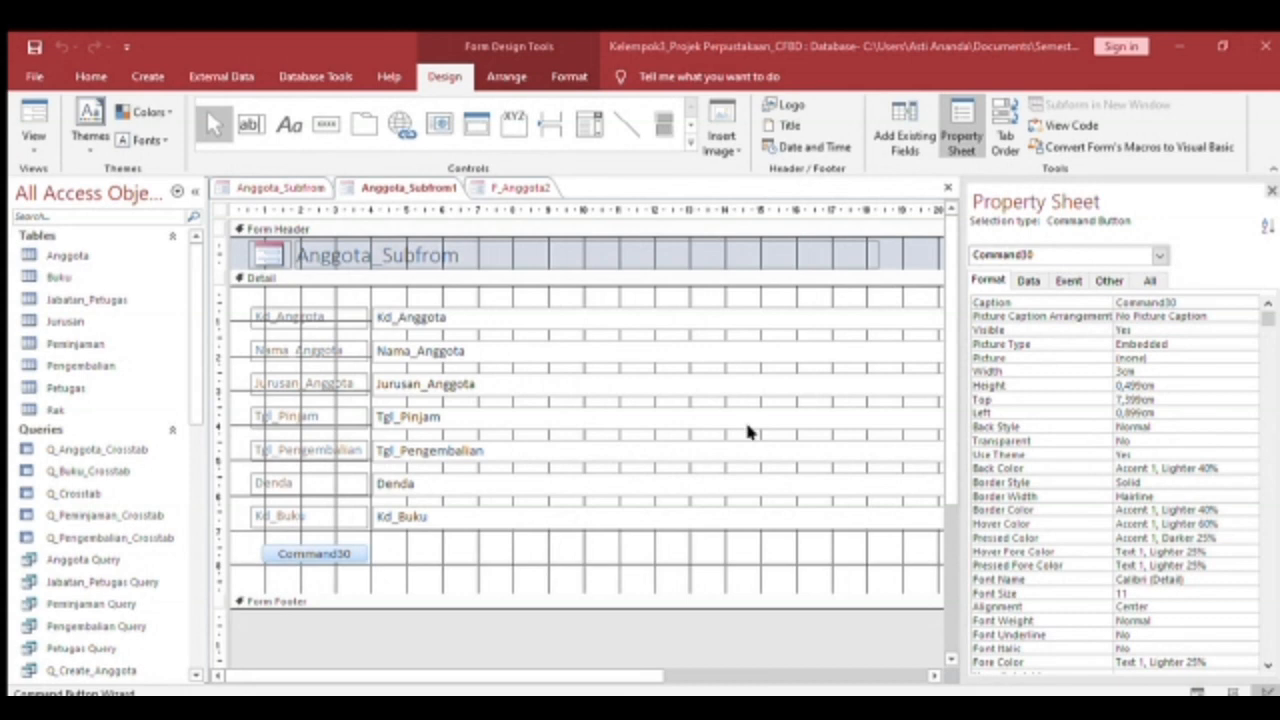
left_click(797, 424)
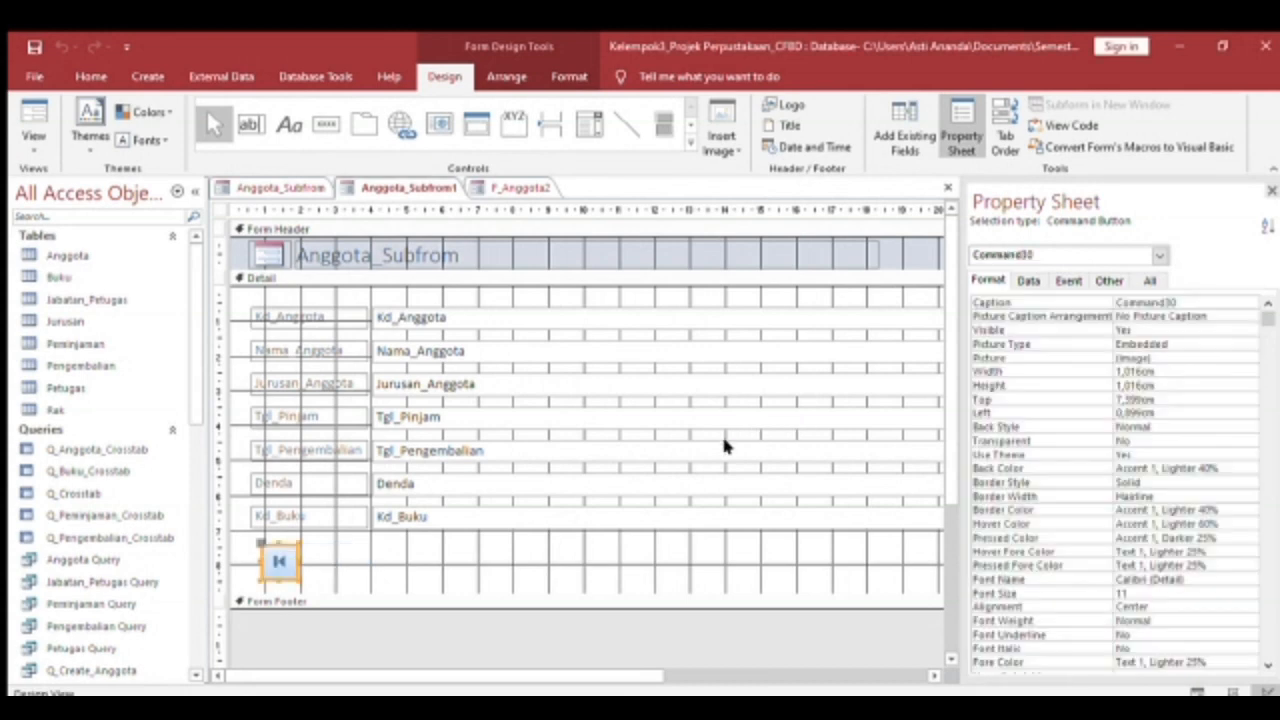
left_click(310, 545)
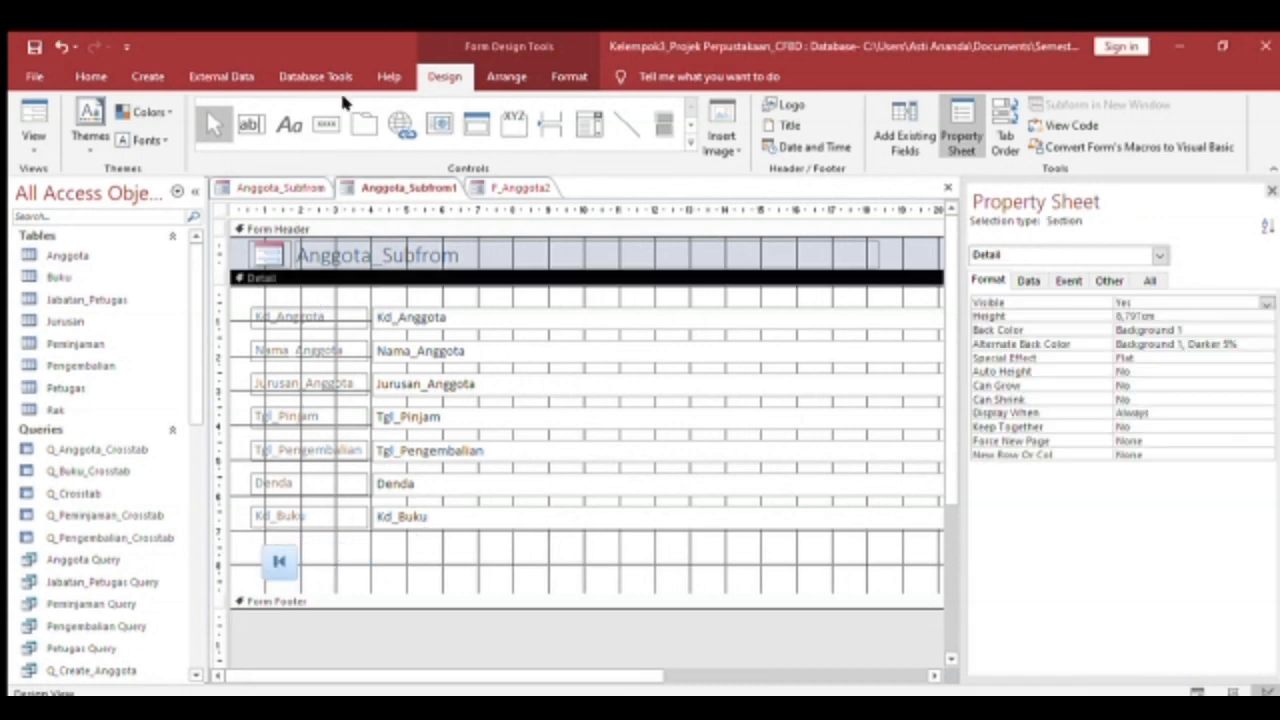
Add a previous-record navigation button beside the first-record button and line it up with that button.
left_click(322, 124)
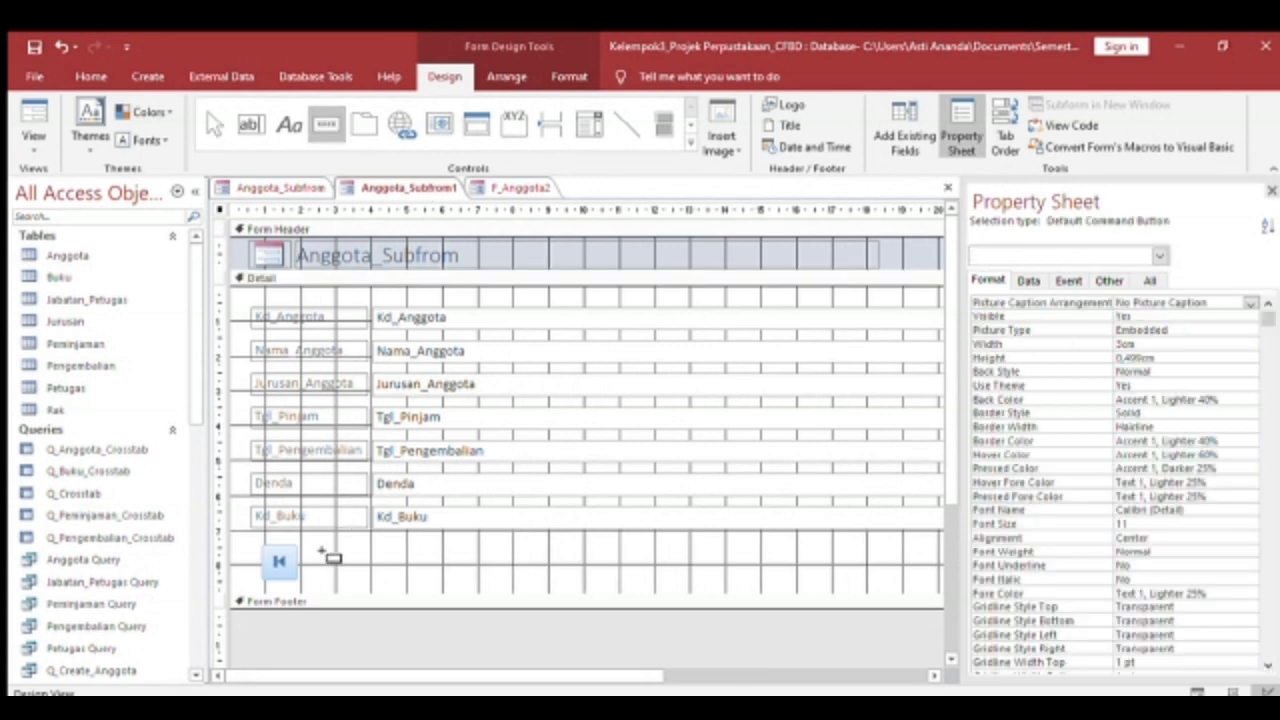
left_click_drag(314, 554, 354, 589)
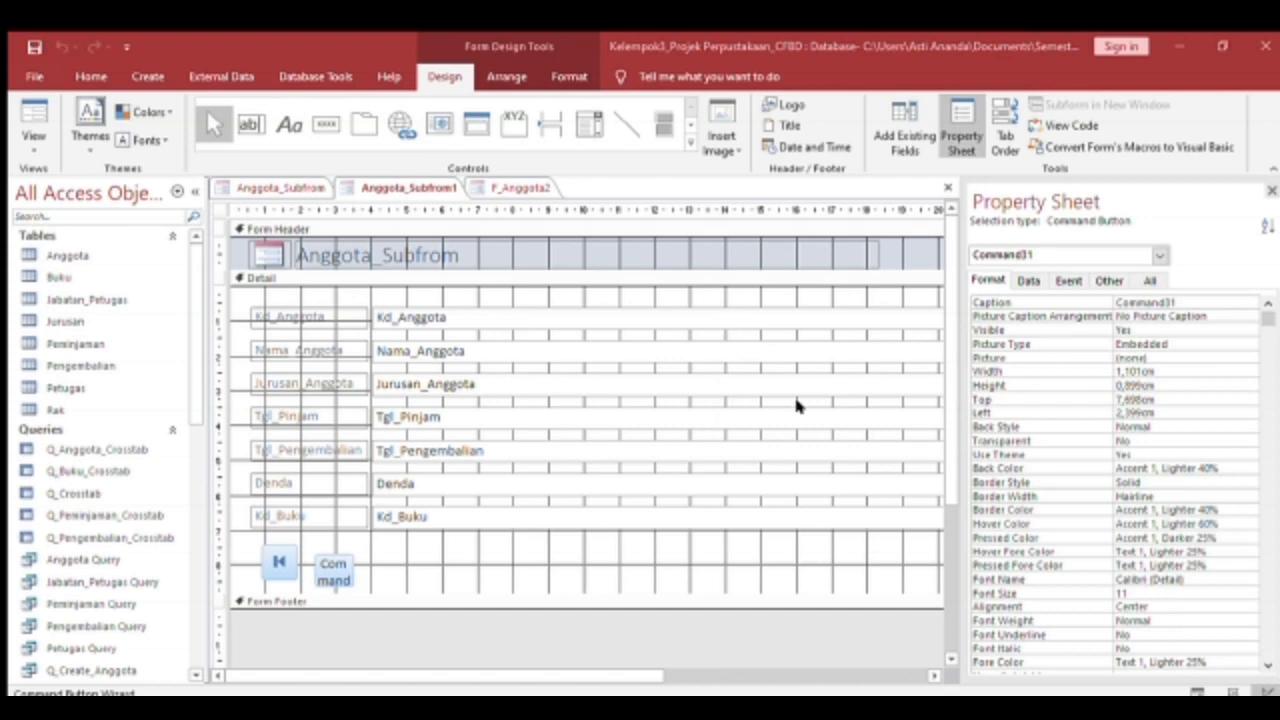
left_click(330, 556)
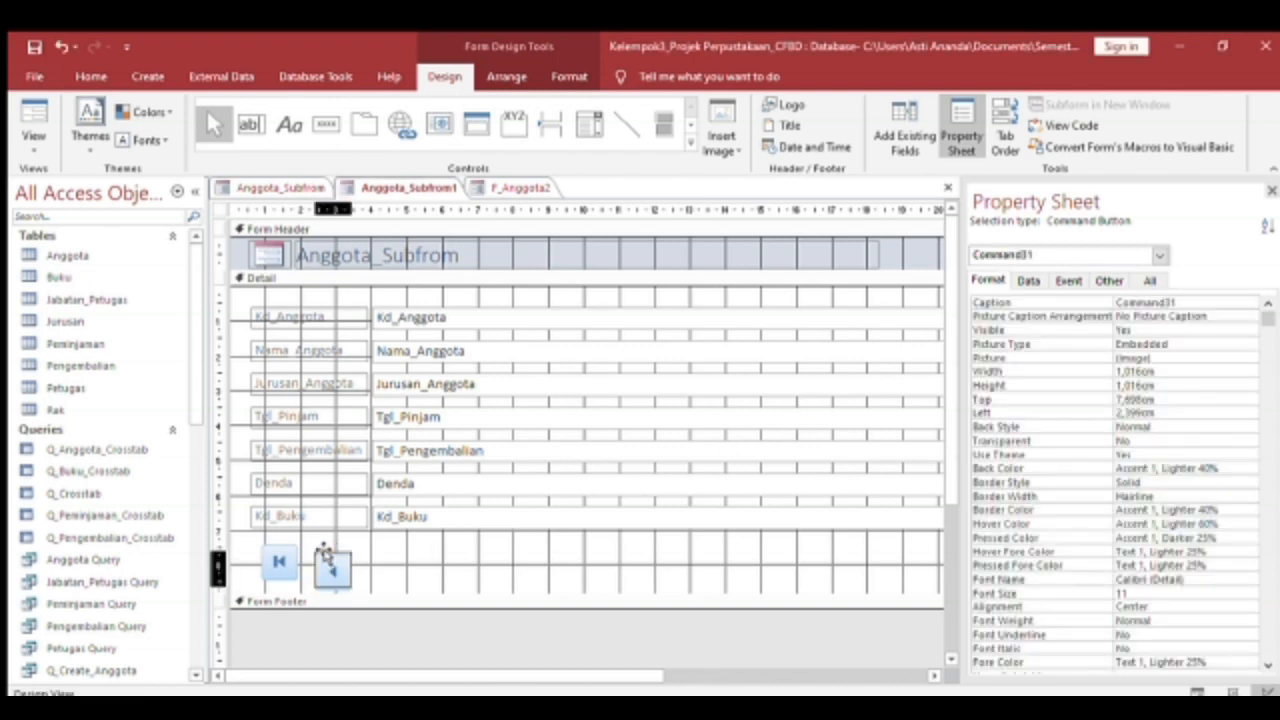
left_click(410, 565)
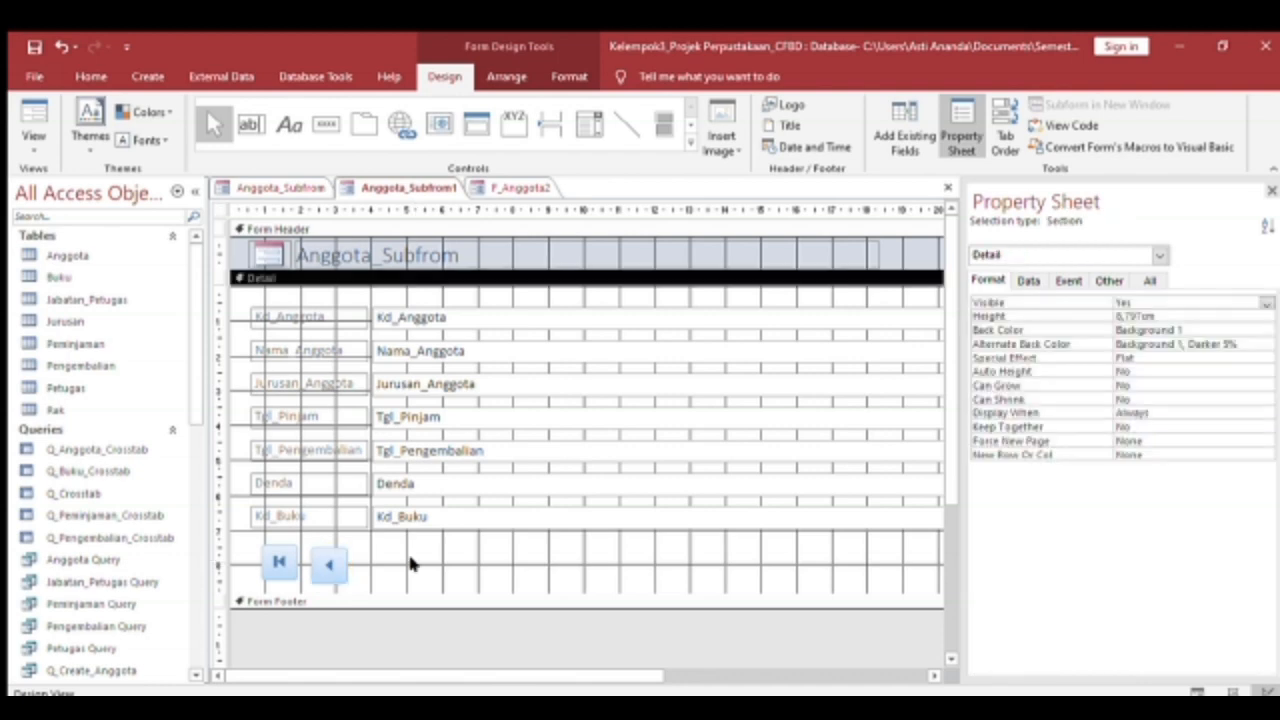
Add a next-record navigation button beside the previous-record button and move it up into line with the row.
left_click(326, 124)
mouse_move(368, 555)
left_mouse_down()
mouse_move(404, 575)
mouse_move(409, 594)
left_mouse_up()
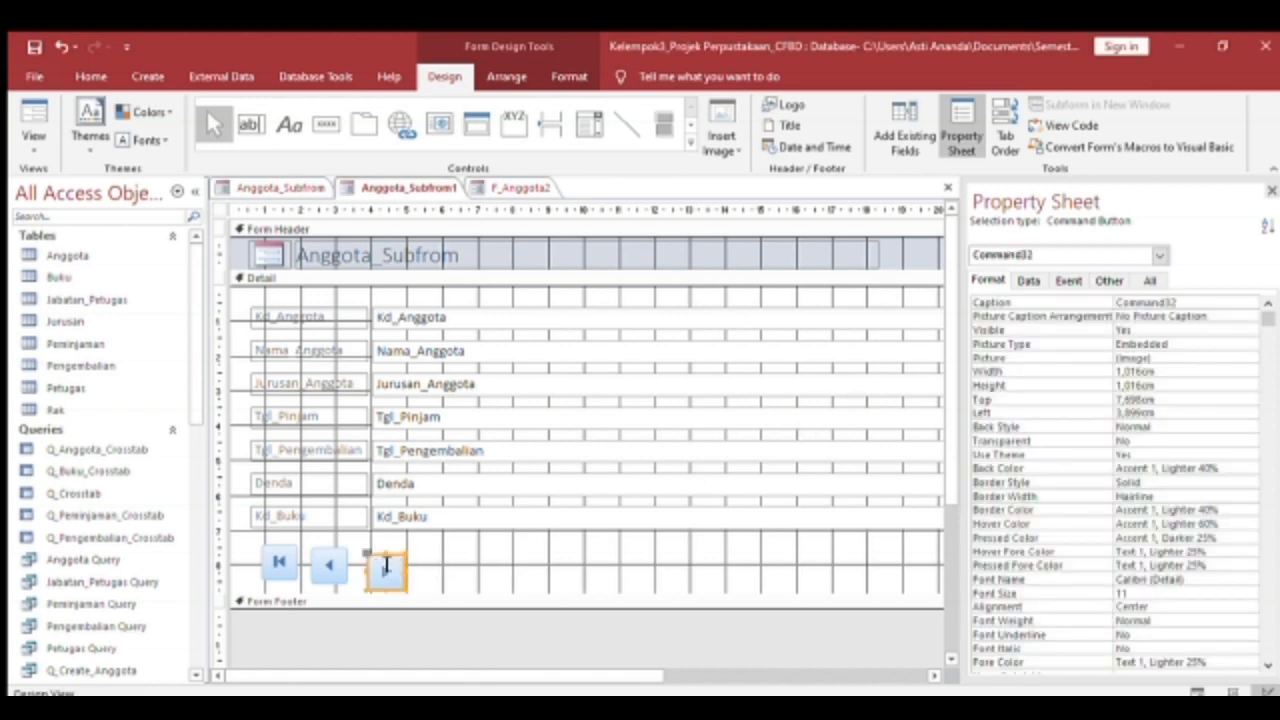
left_click_drag(368, 553, 365, 547)
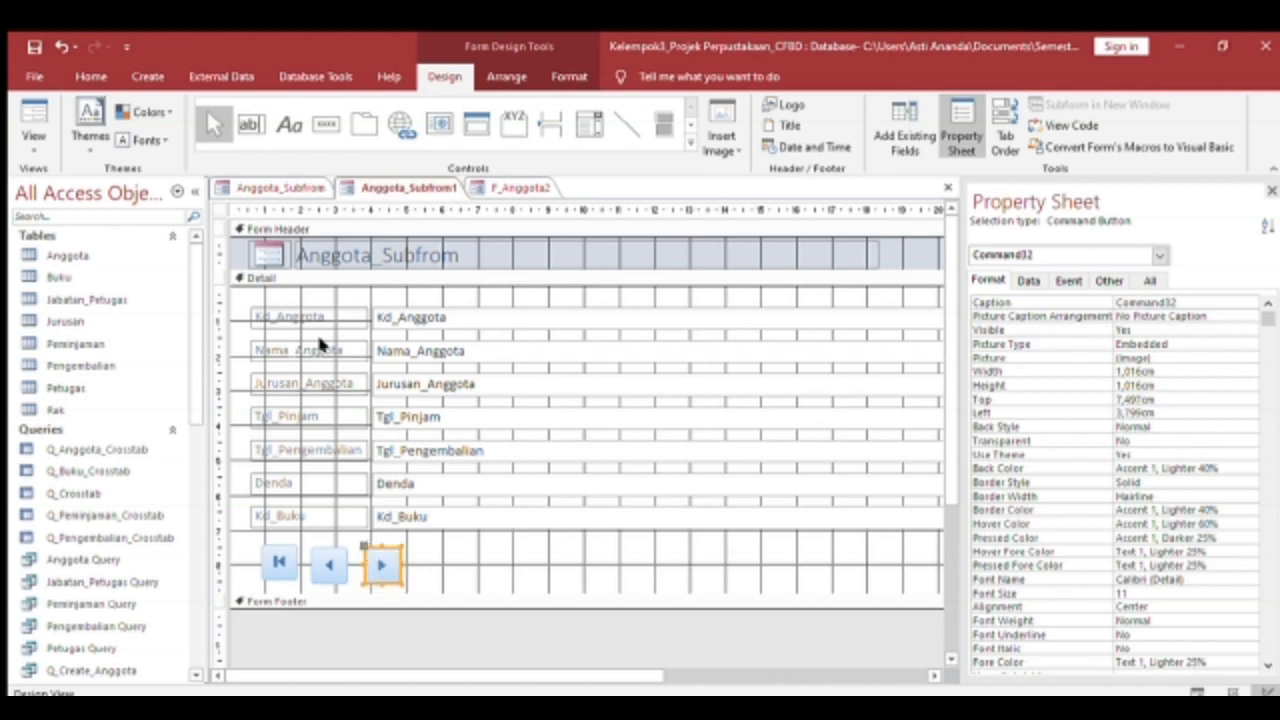
Add a last-record navigation button beside the next-record button and move it up into line with the row.
left_click(326, 124)
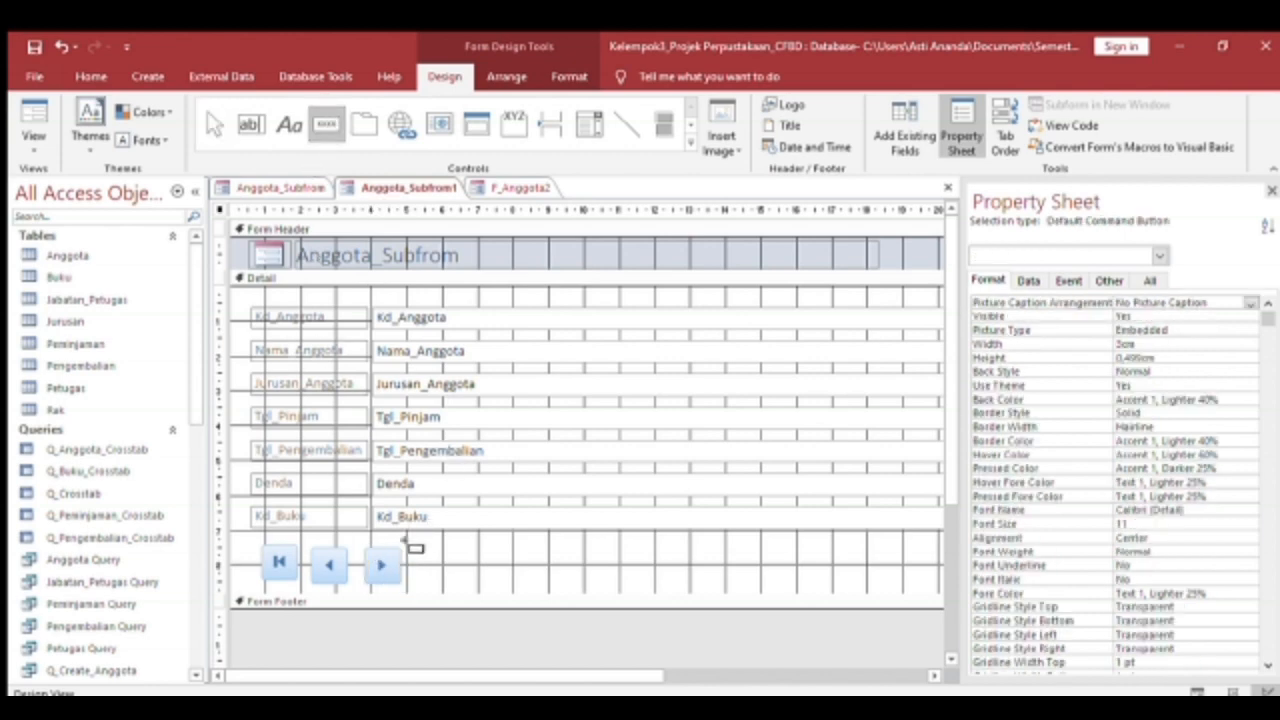
left_click_drag(416, 554, 458, 590)
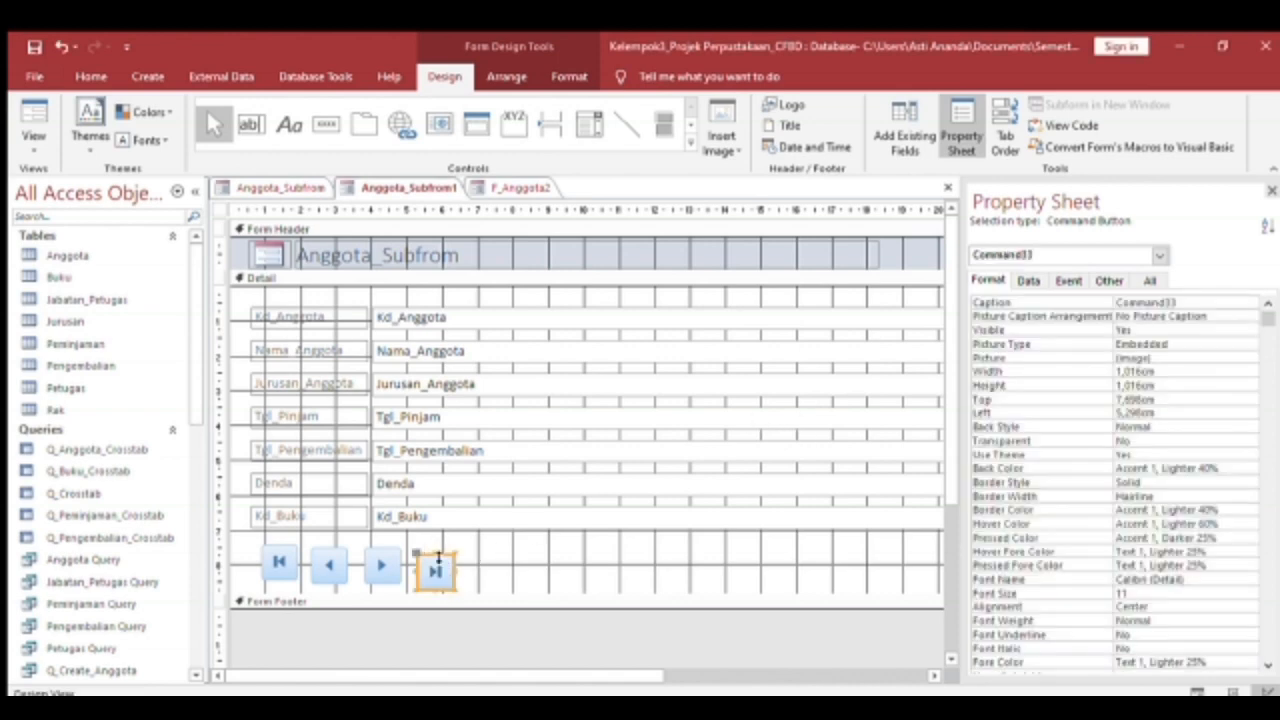
left_click_drag(430, 557, 430, 550)
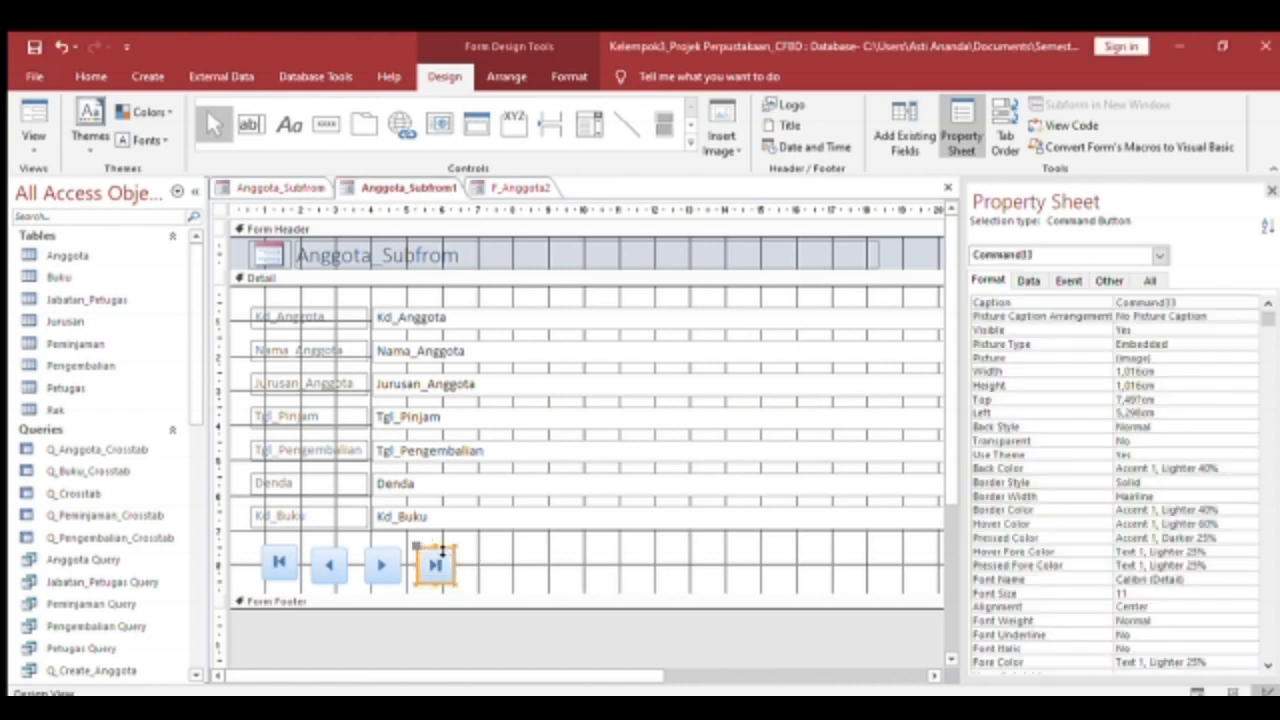
left_click(484, 563)
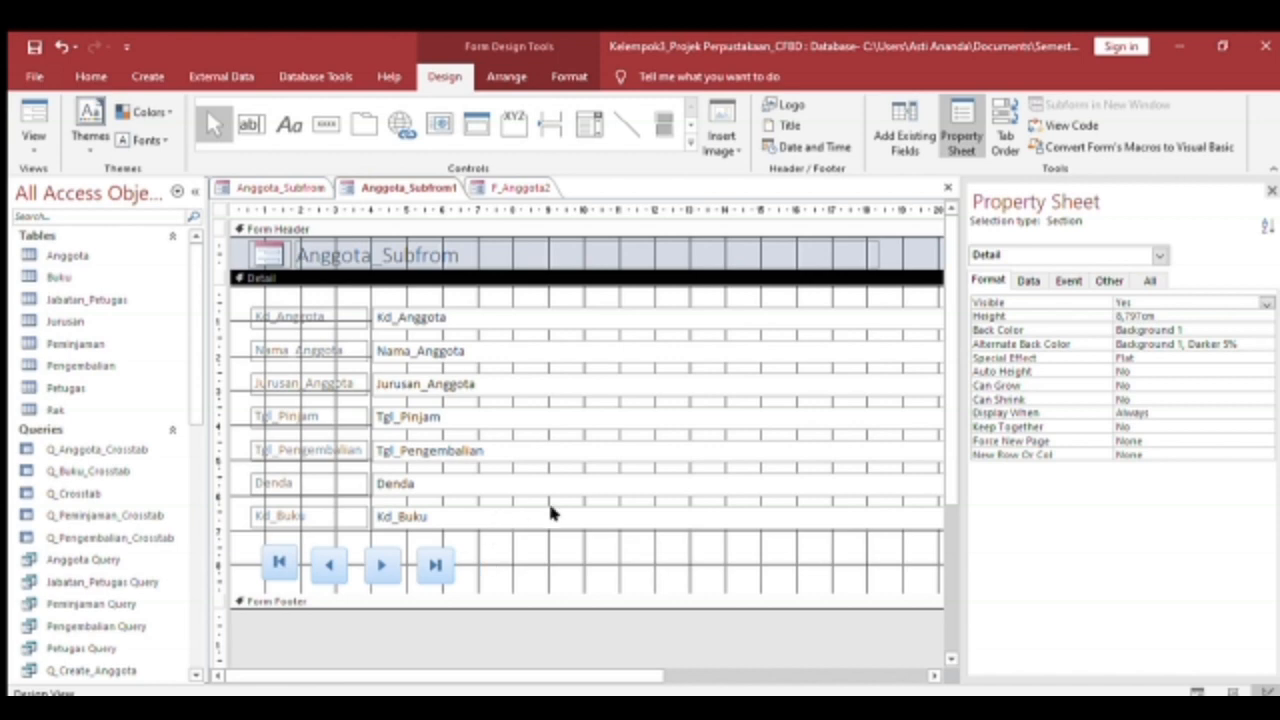
Add a command button with the pencil picture, spaced apart from the navigation buttons, and align it with their row.
left_click(325, 123)
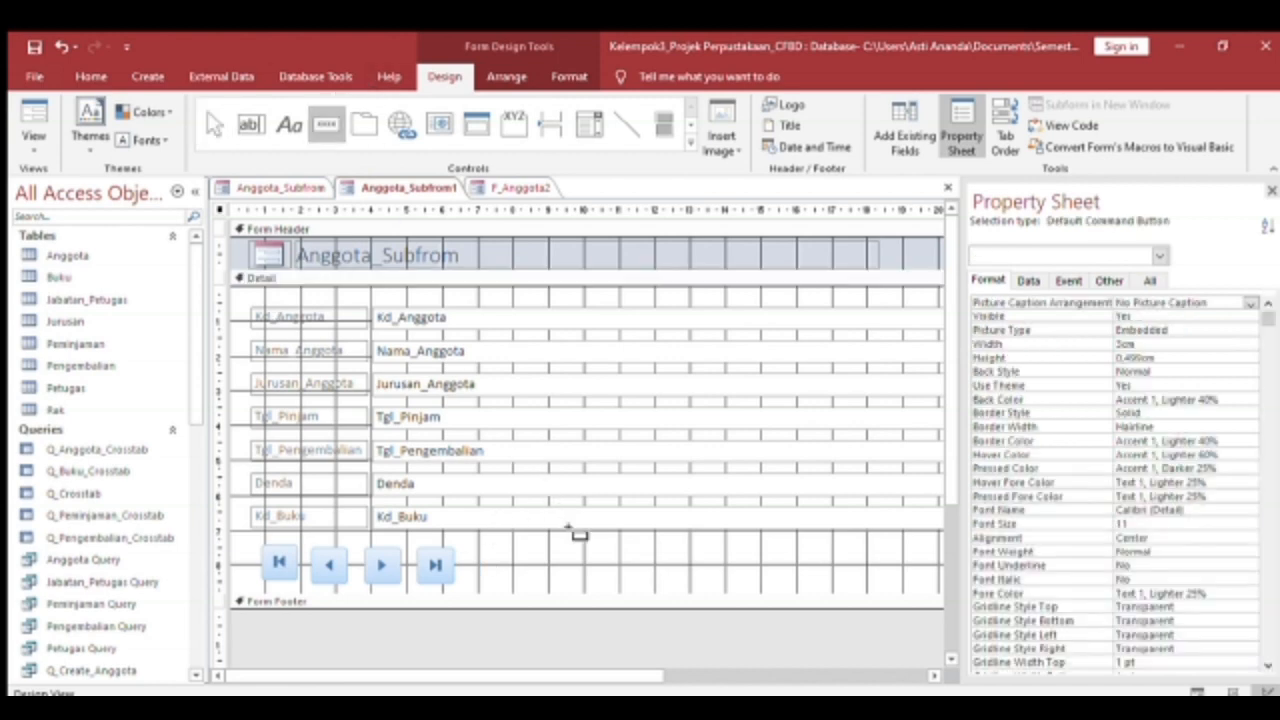
left_click(550, 556)
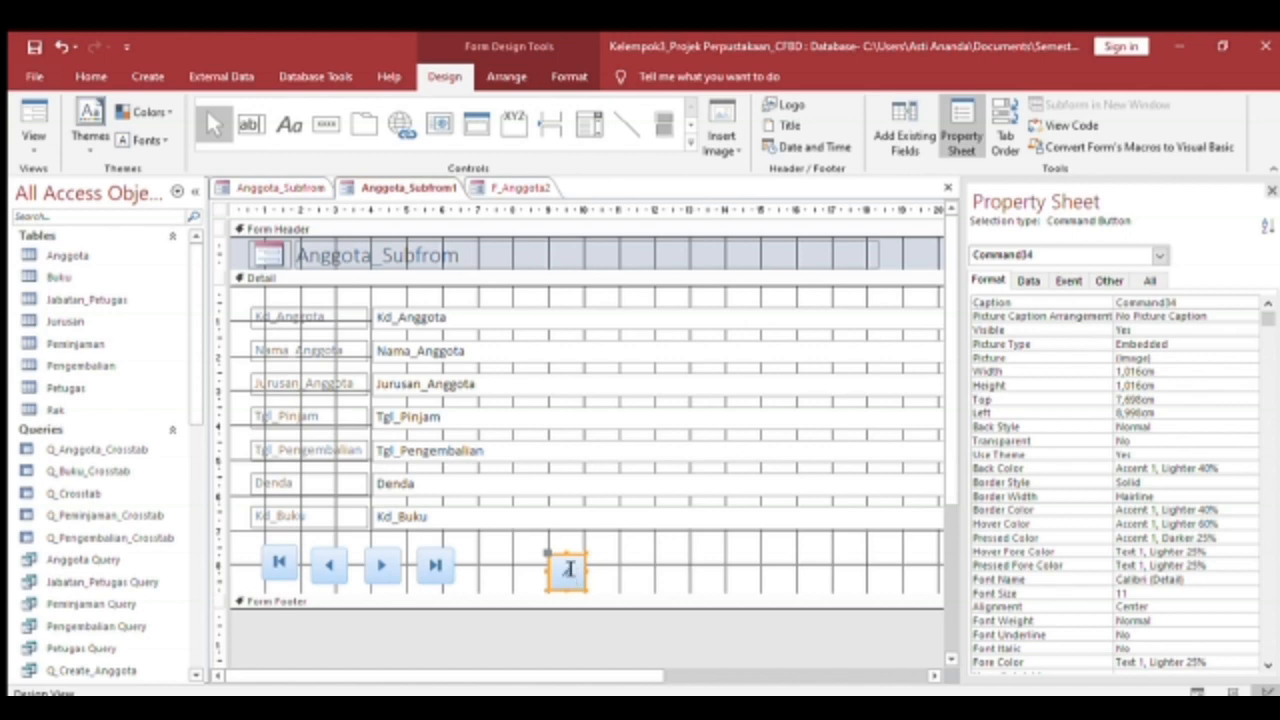
left_click_drag(561, 557, 560, 551)
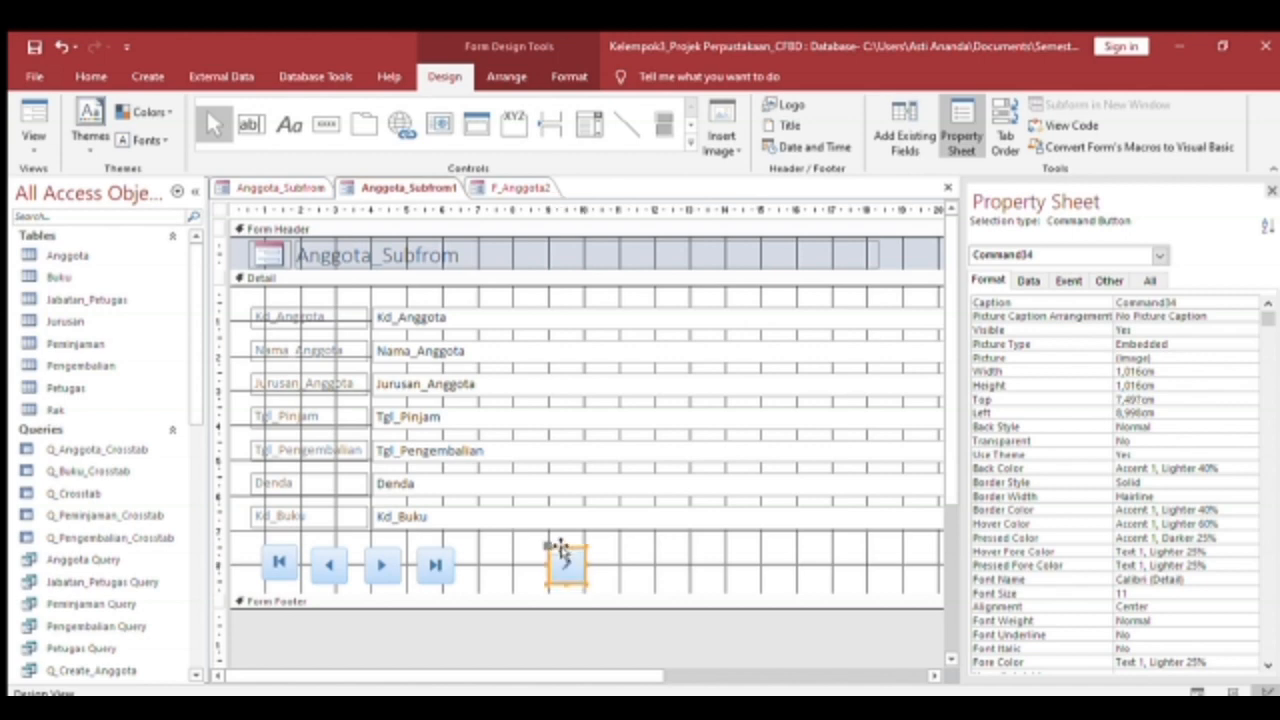
left_click(644, 547)
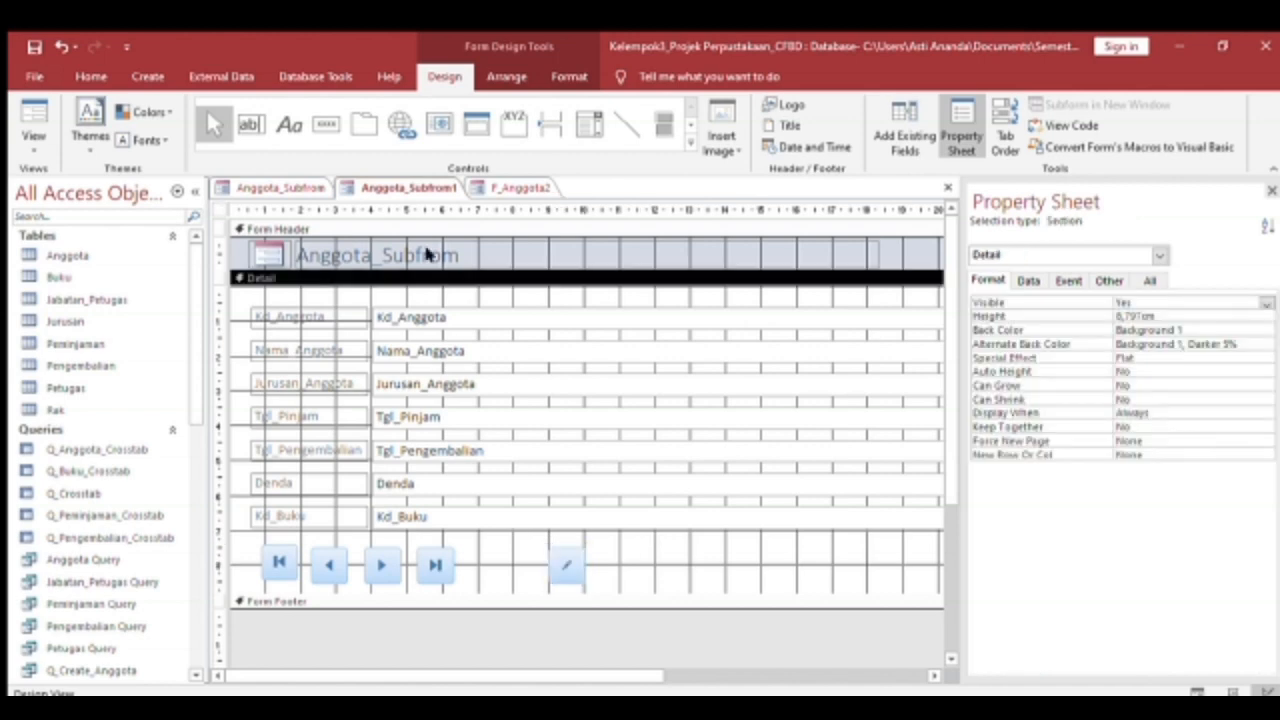
Add a command button with the trash can picture beside the pencil button and align it with the row.
left_click(326, 124)
left_click_drag(597, 554, 638, 592)
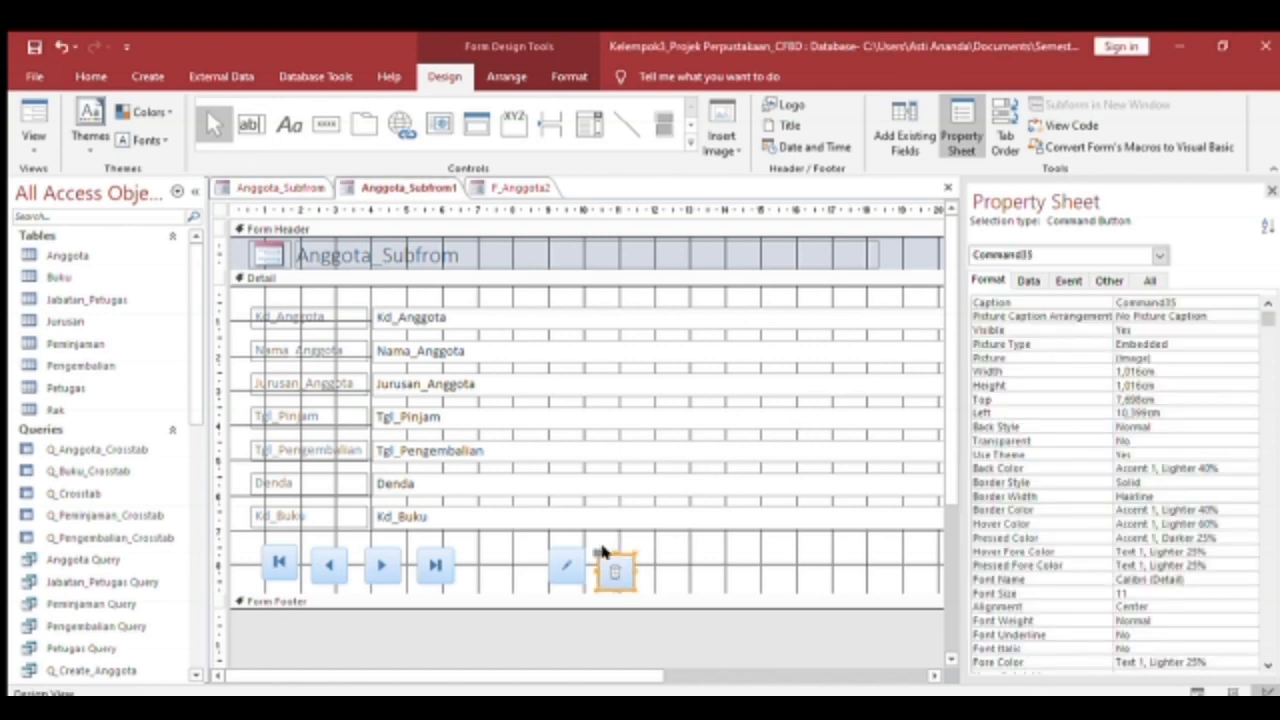
left_click(610, 550)
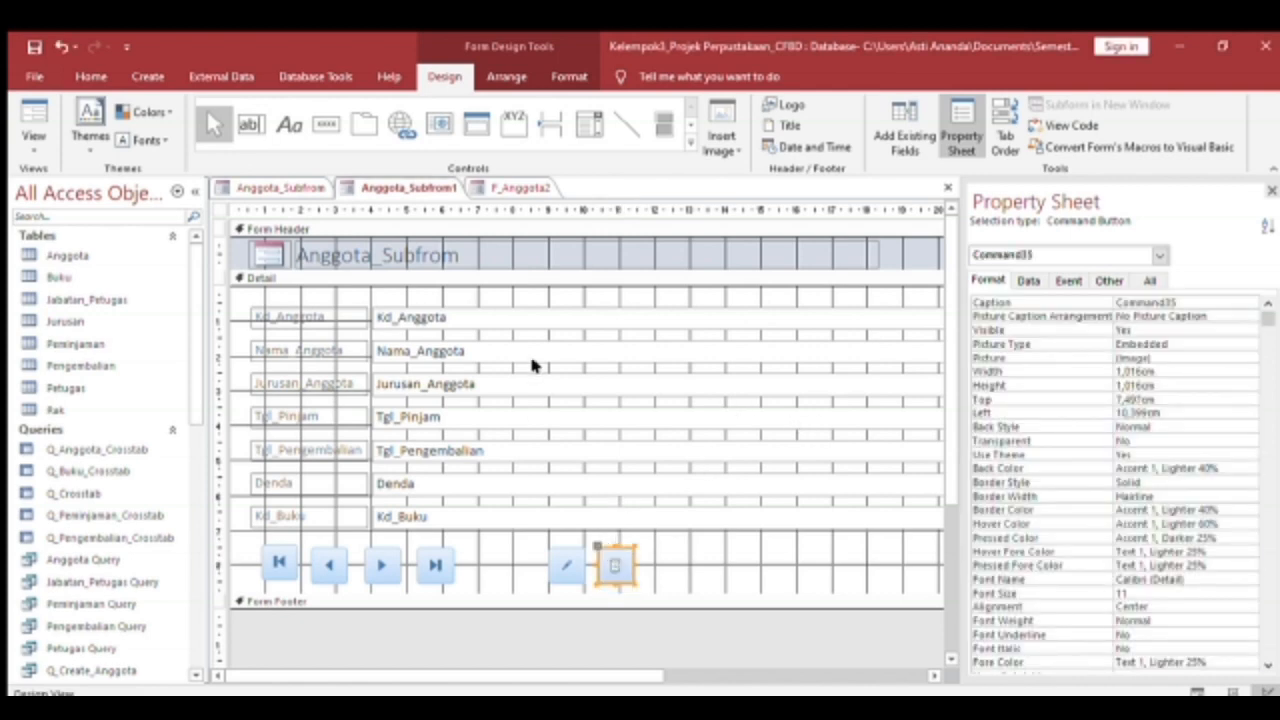
Add a command button with the printer picture beside the trash can button and align it with the row.
left_click(326, 124)
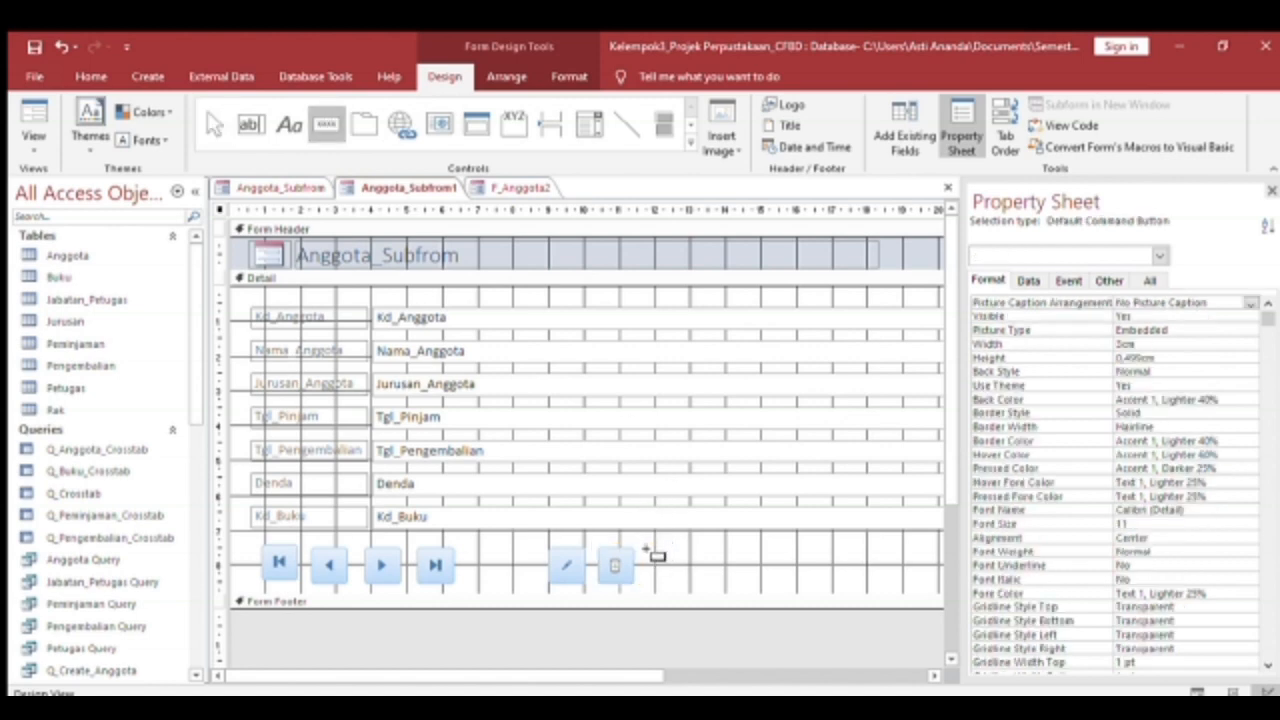
left_click_drag(650, 558, 694, 594)
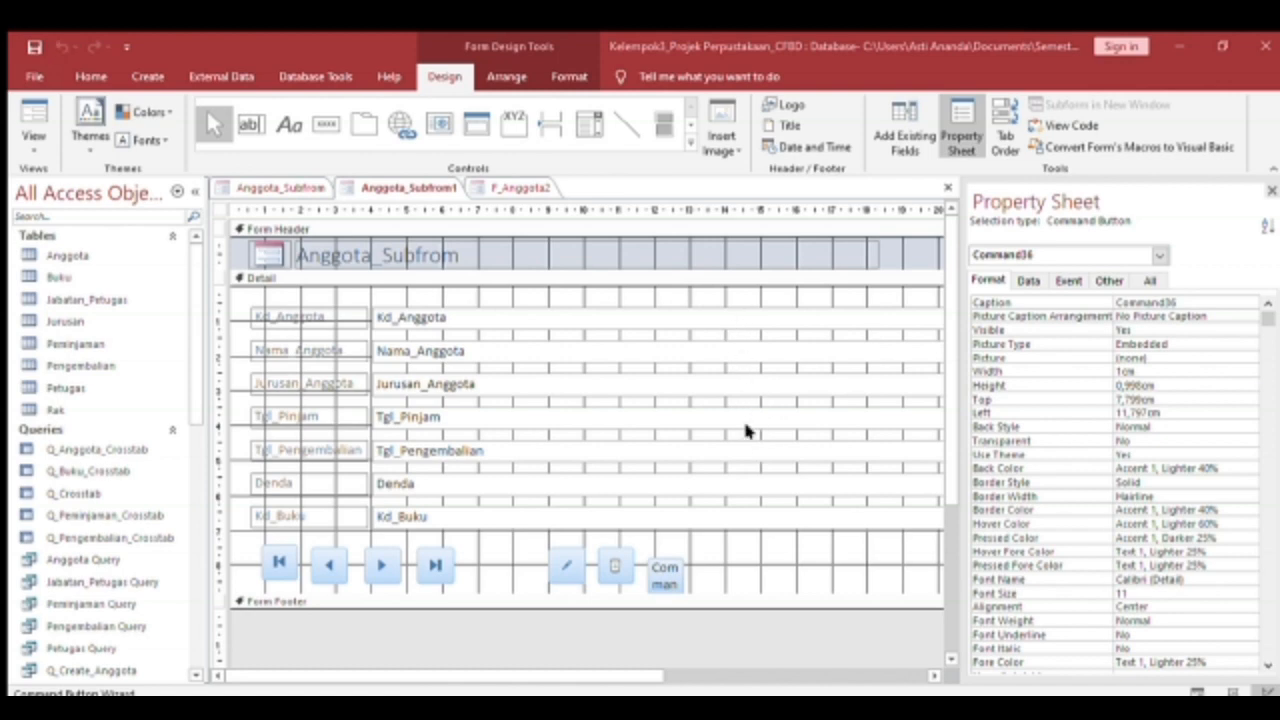
left_click(665, 570)
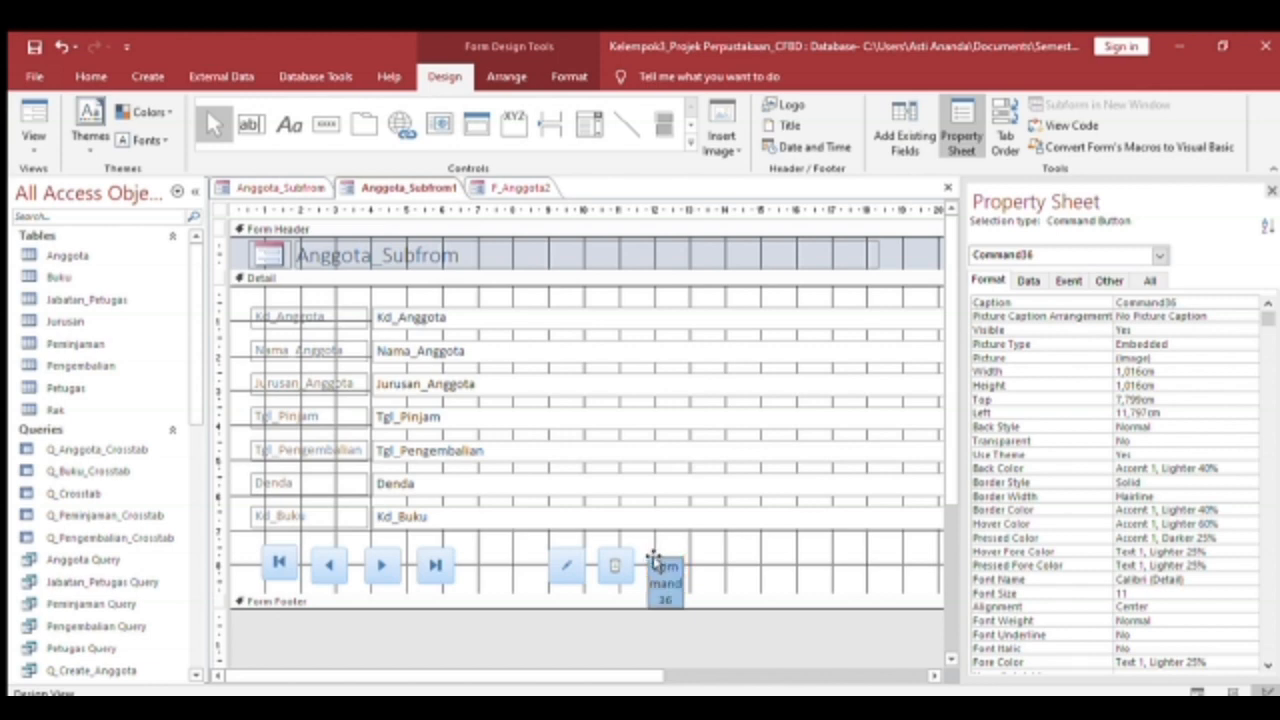
left_click_drag(652, 558, 647, 550)
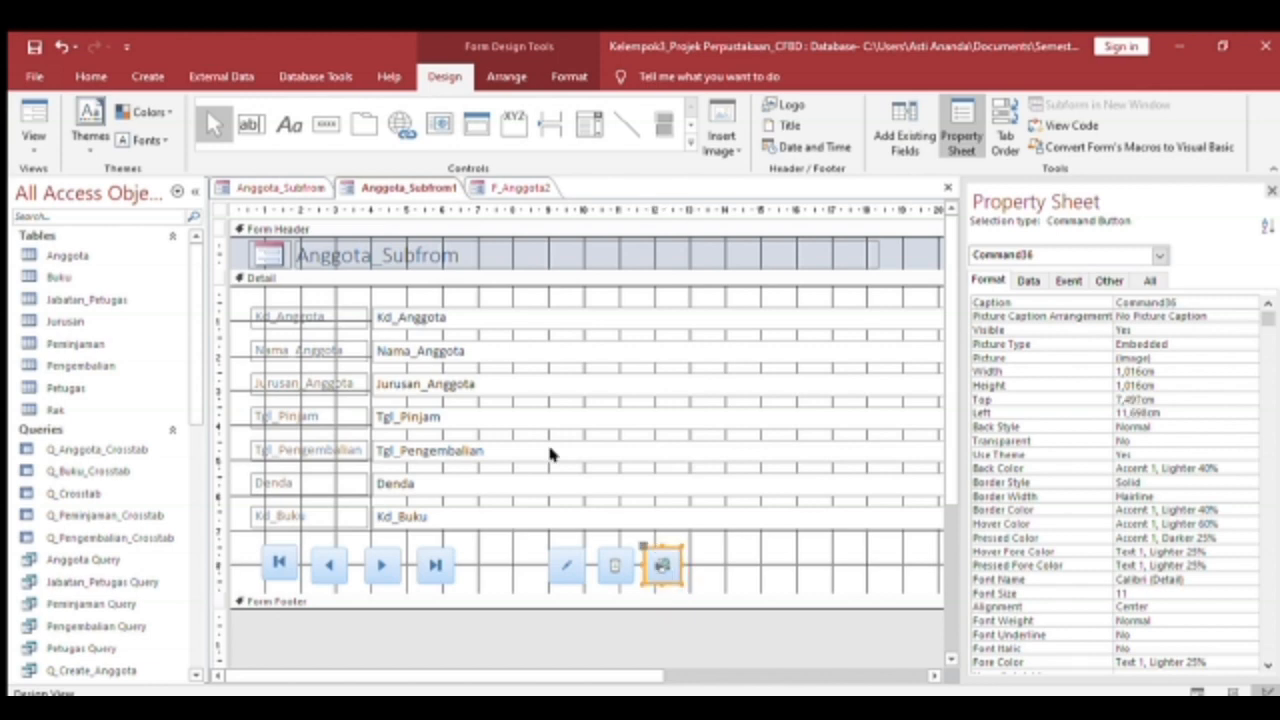
Add a command button with the save picture beside the printer button and align it with the row.
left_click(326, 124)
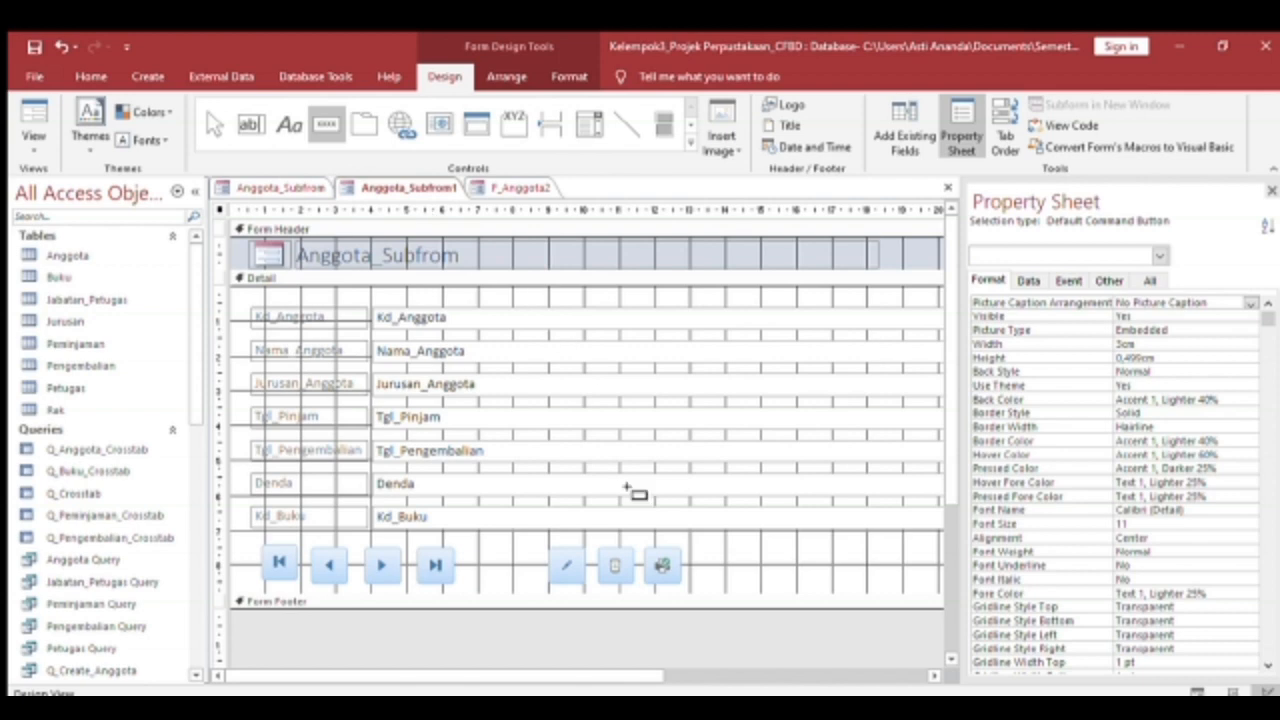
left_click_drag(697, 557, 732, 592)
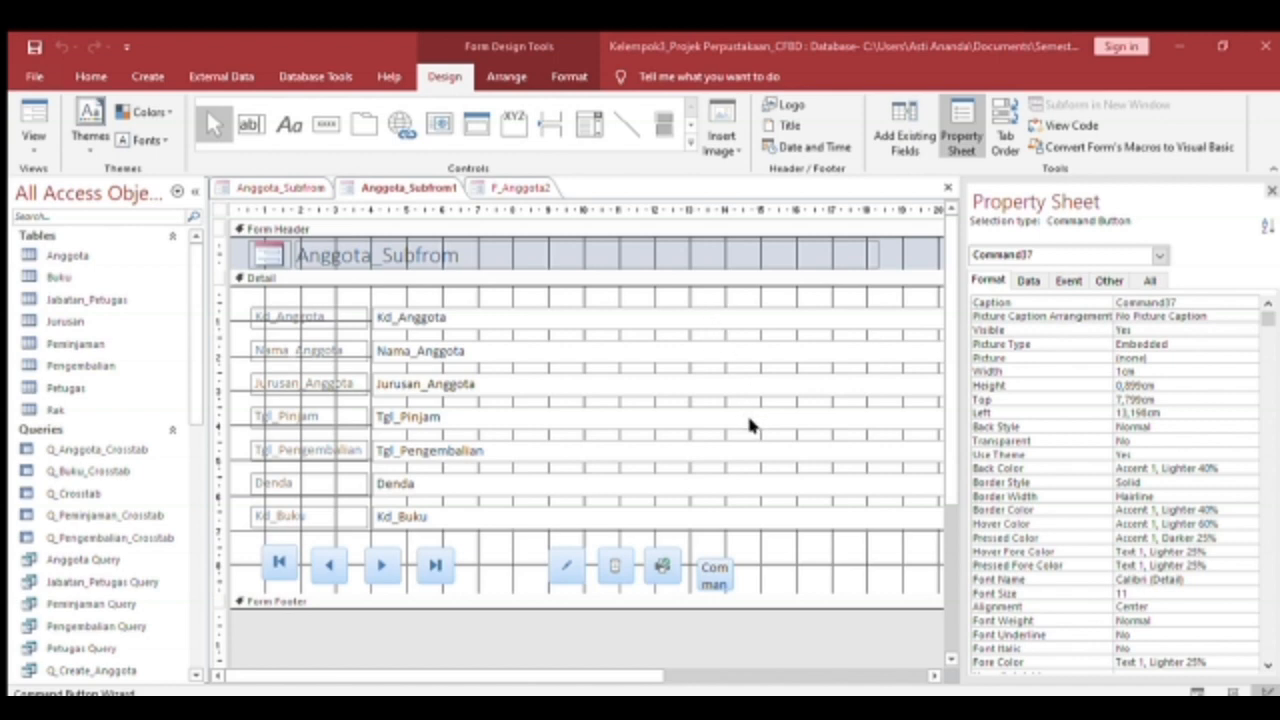
left_click(808, 415)
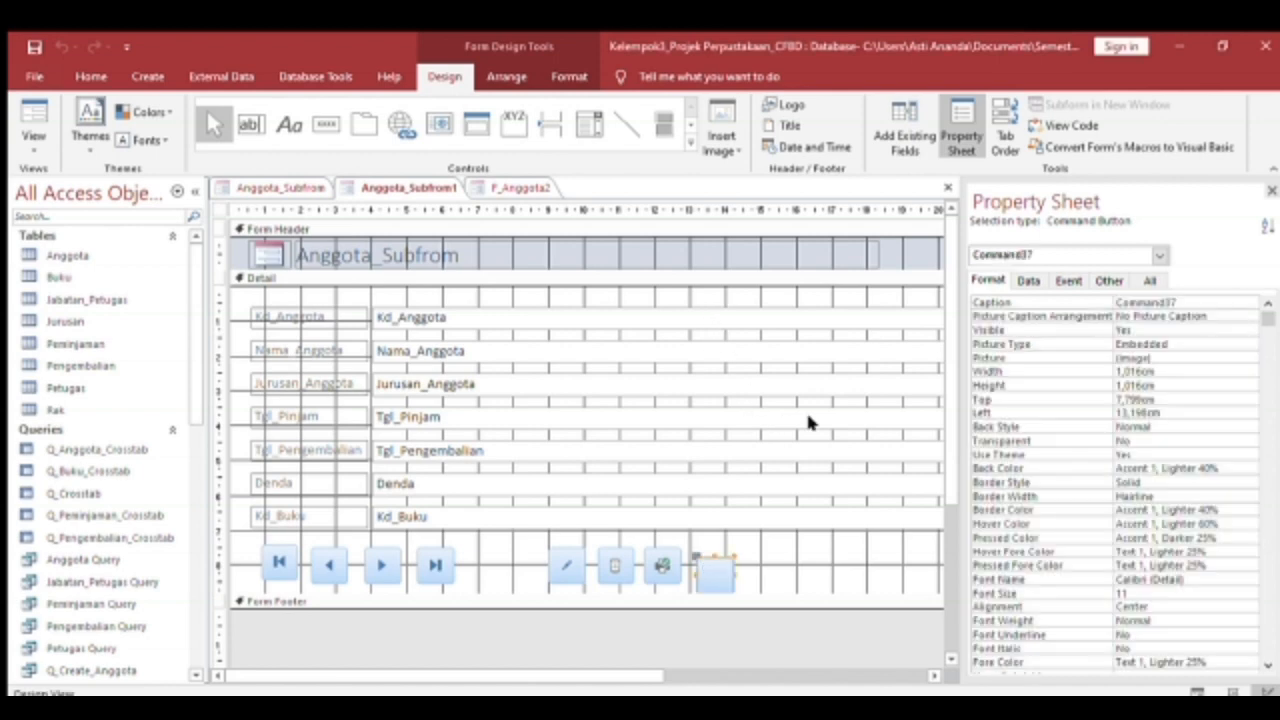
left_click_drag(706, 562, 704, 552)
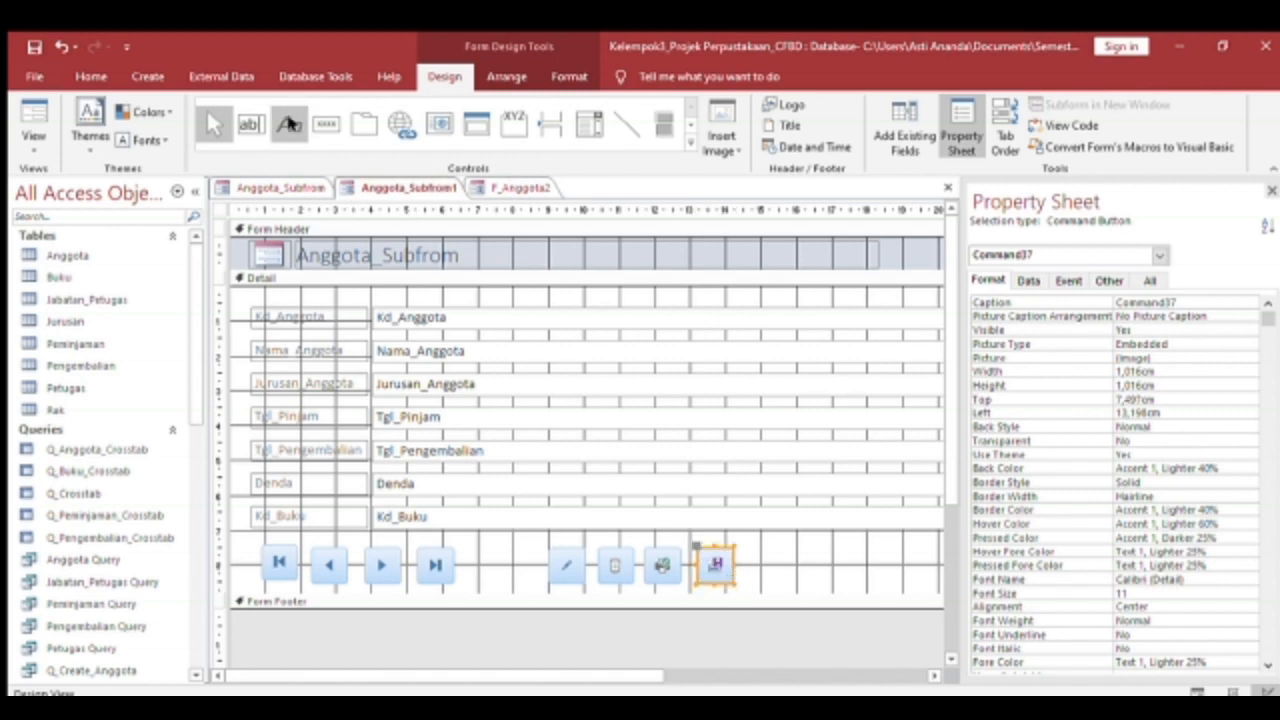
Draw another command button in the detail section, to the right of the save button.
left_click(326, 124)
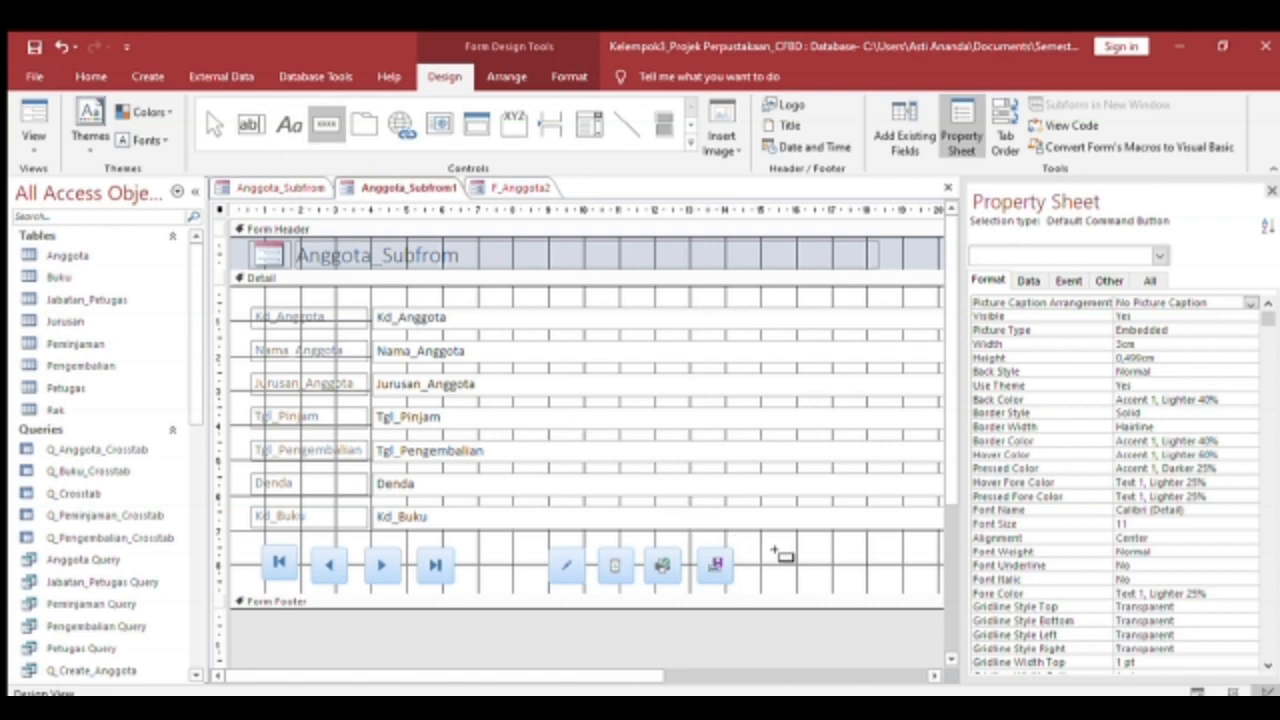
left_click_drag(767, 559, 815, 598)
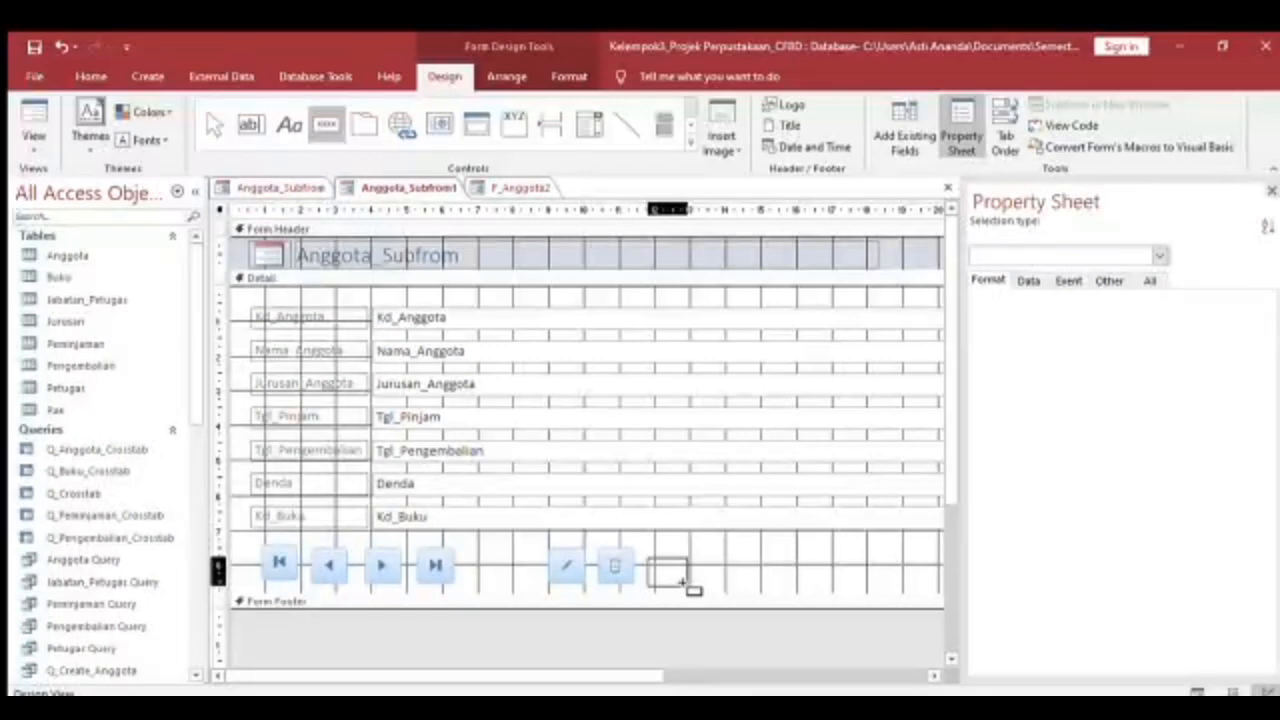
Create the printer-picture command button to the right of the trash can button and align it with the row.
left_click_drag(688, 588, 686, 592)
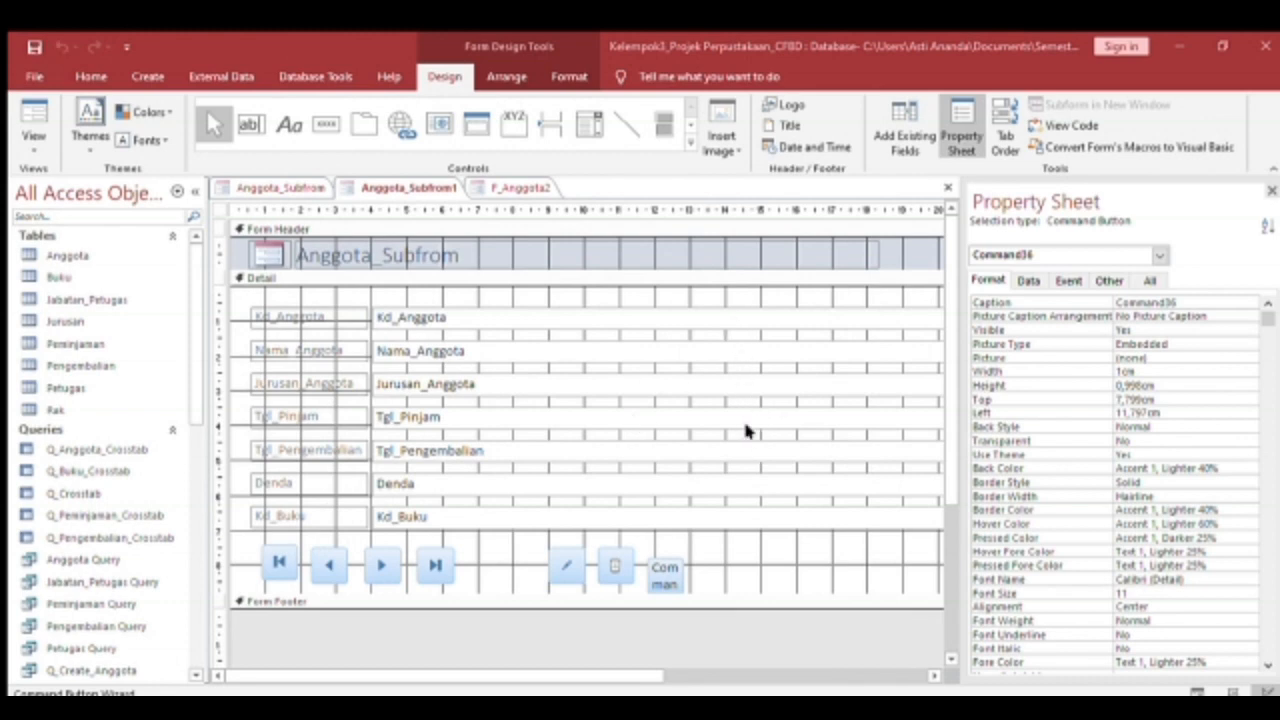
left_click(664, 568)
left_click_drag(653, 557, 651, 542)
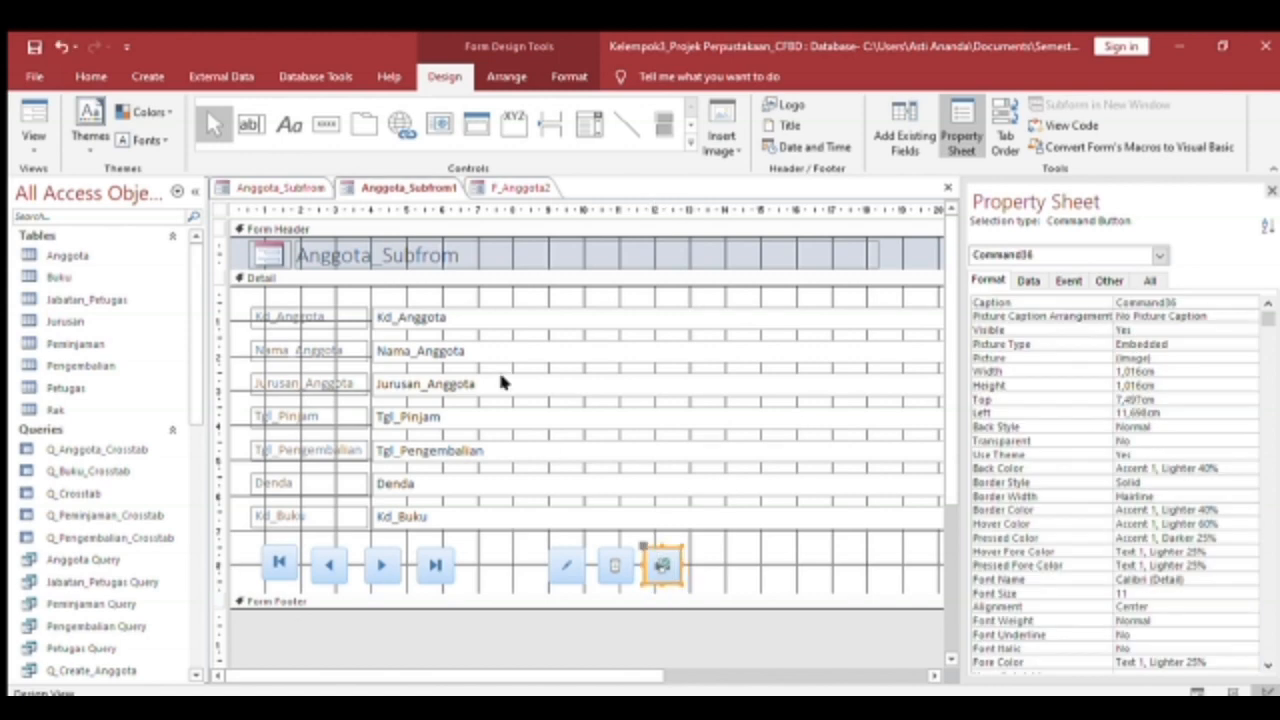
Add a command button with the save picture beside the printer button on Anggota_Subfrom1 and align it with the row.
left_click(320, 130)
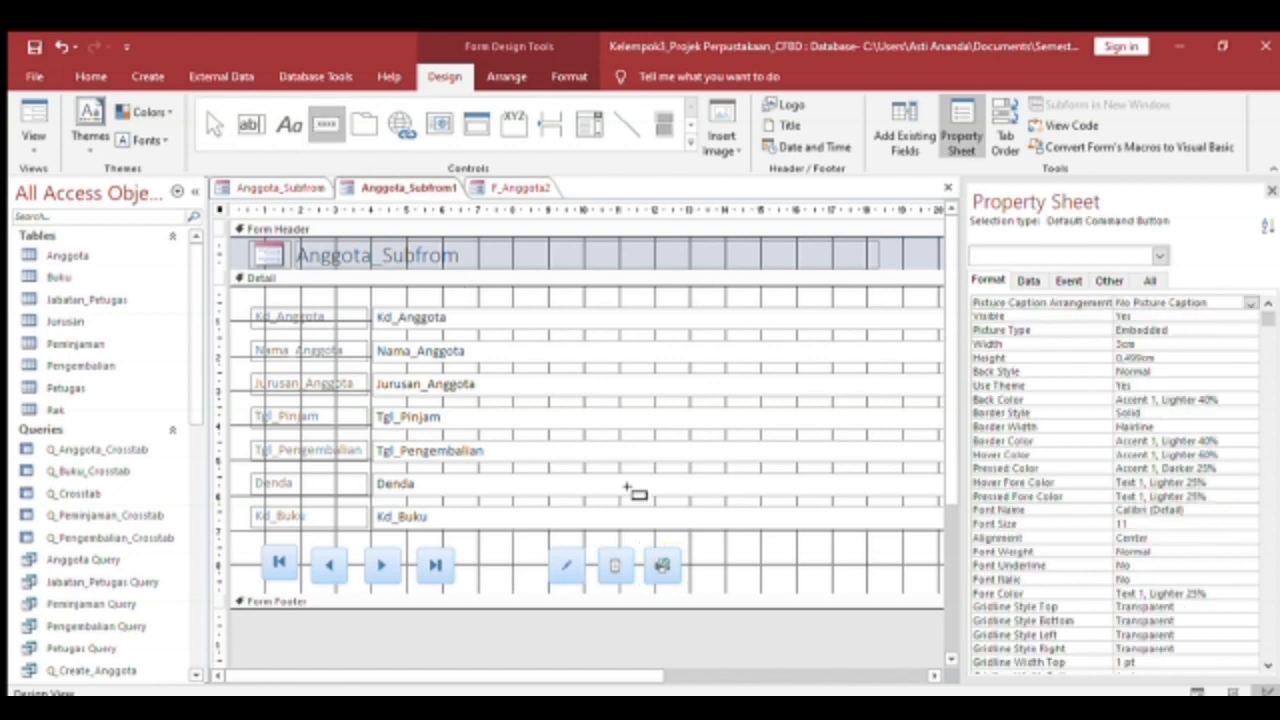
left_click_drag(697, 557, 733, 592)
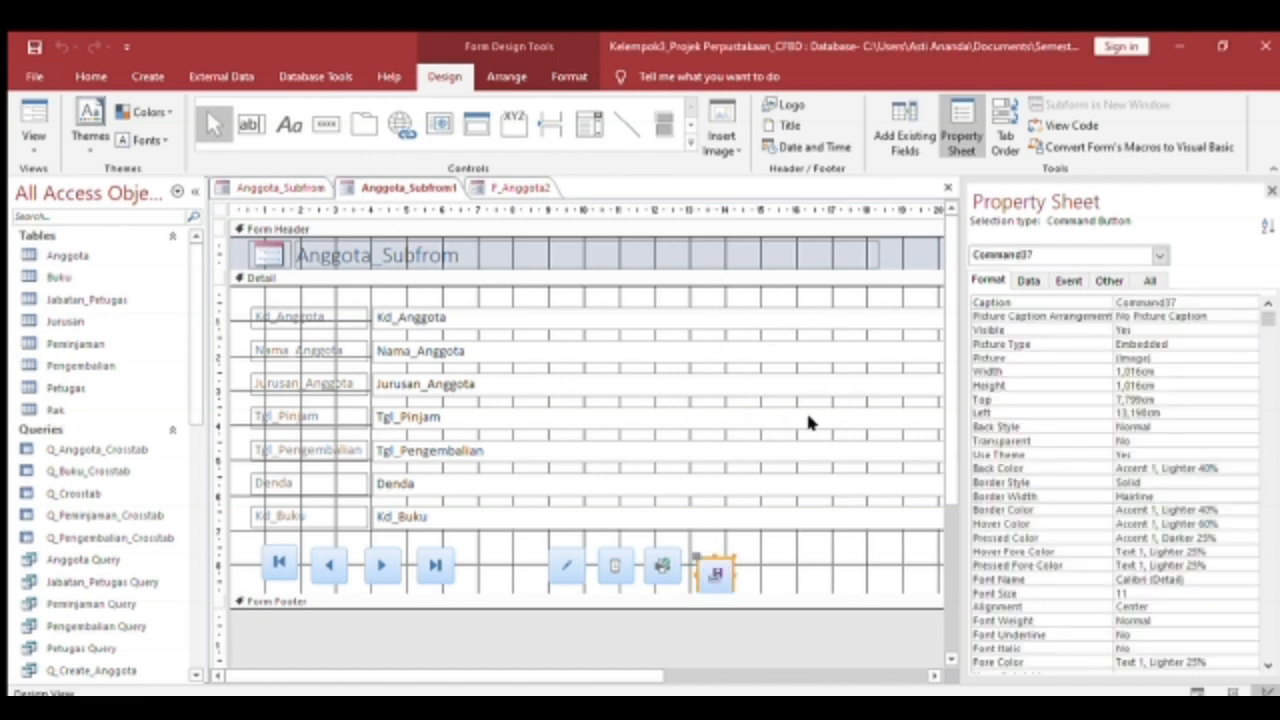
left_click(705, 562)
left_click_drag(706, 558, 705, 546)
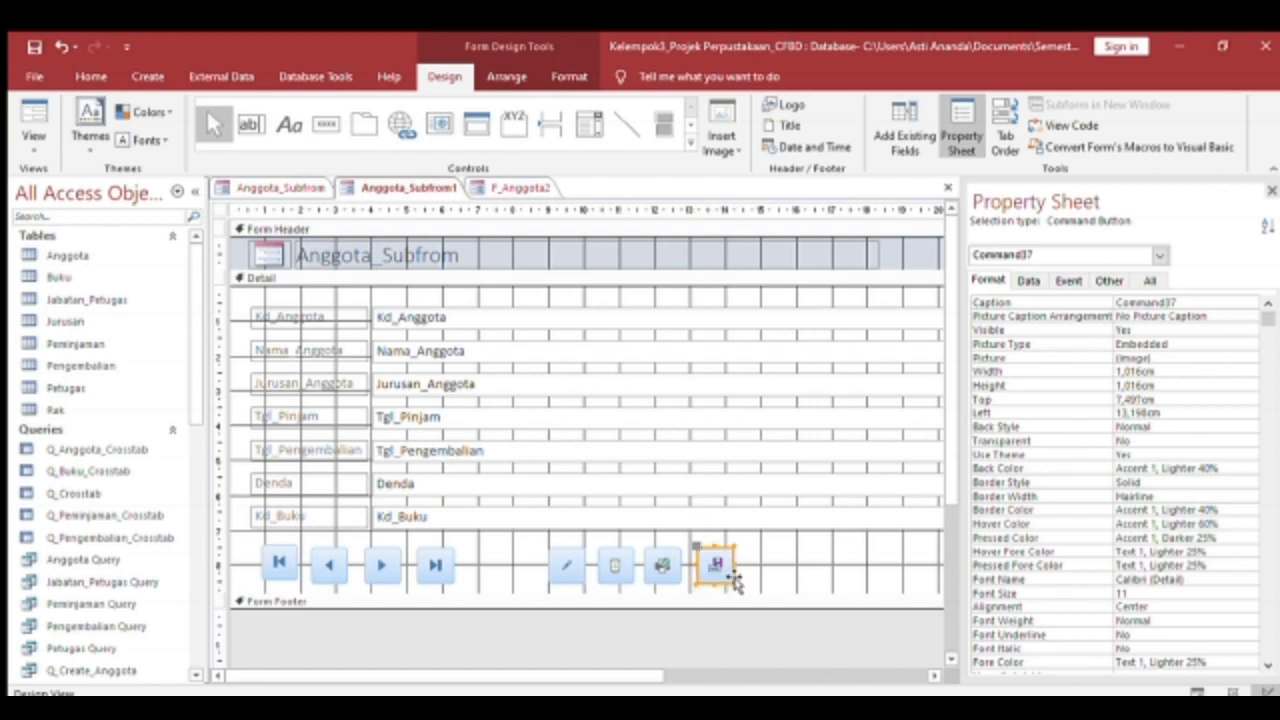
Add a command button with the red X picture to the right of the save button and align it with the row.
left_click(326, 124)
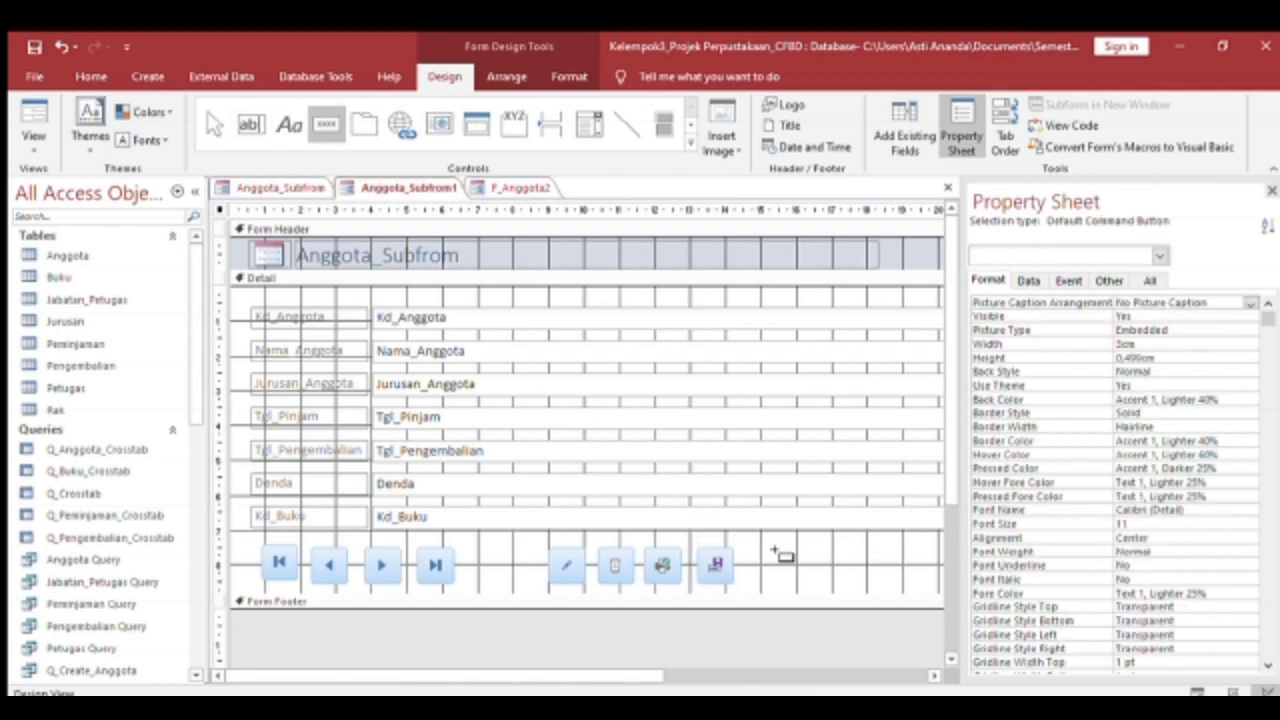
left_click_drag(766, 560, 815, 598)
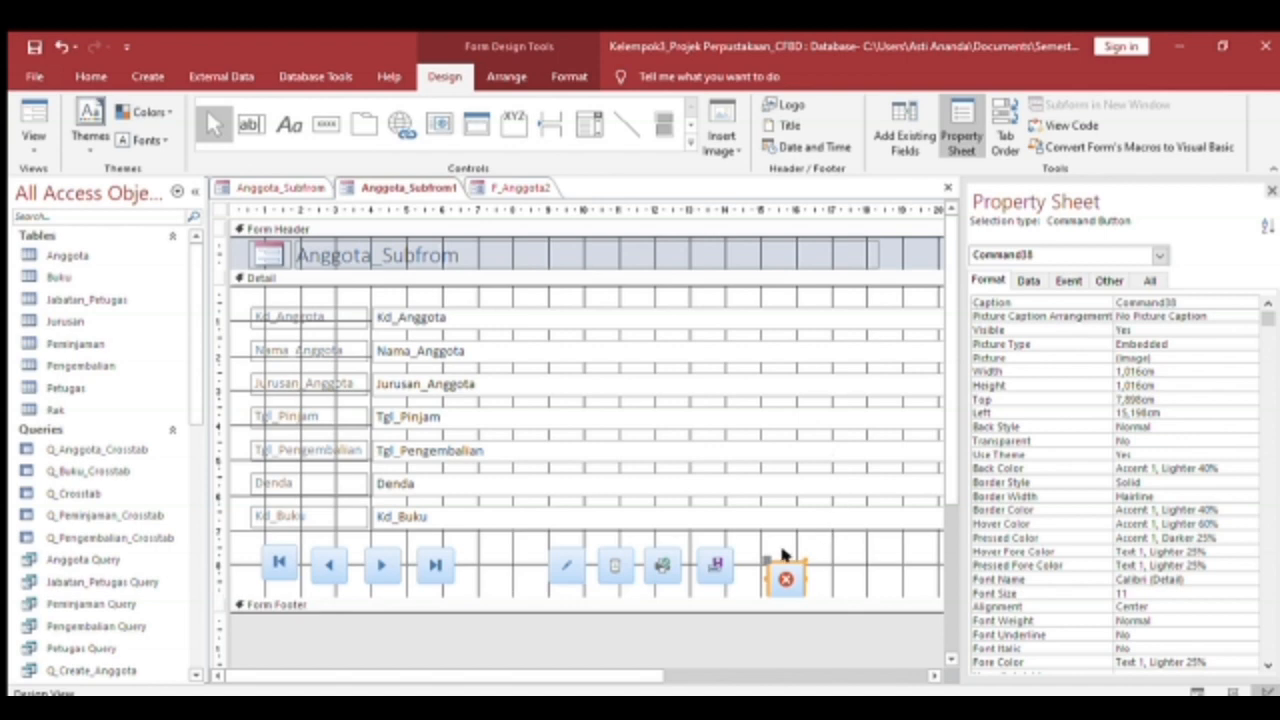
left_click_drag(784, 566, 757, 546)
left_click(857, 545)
left_click(857, 545)
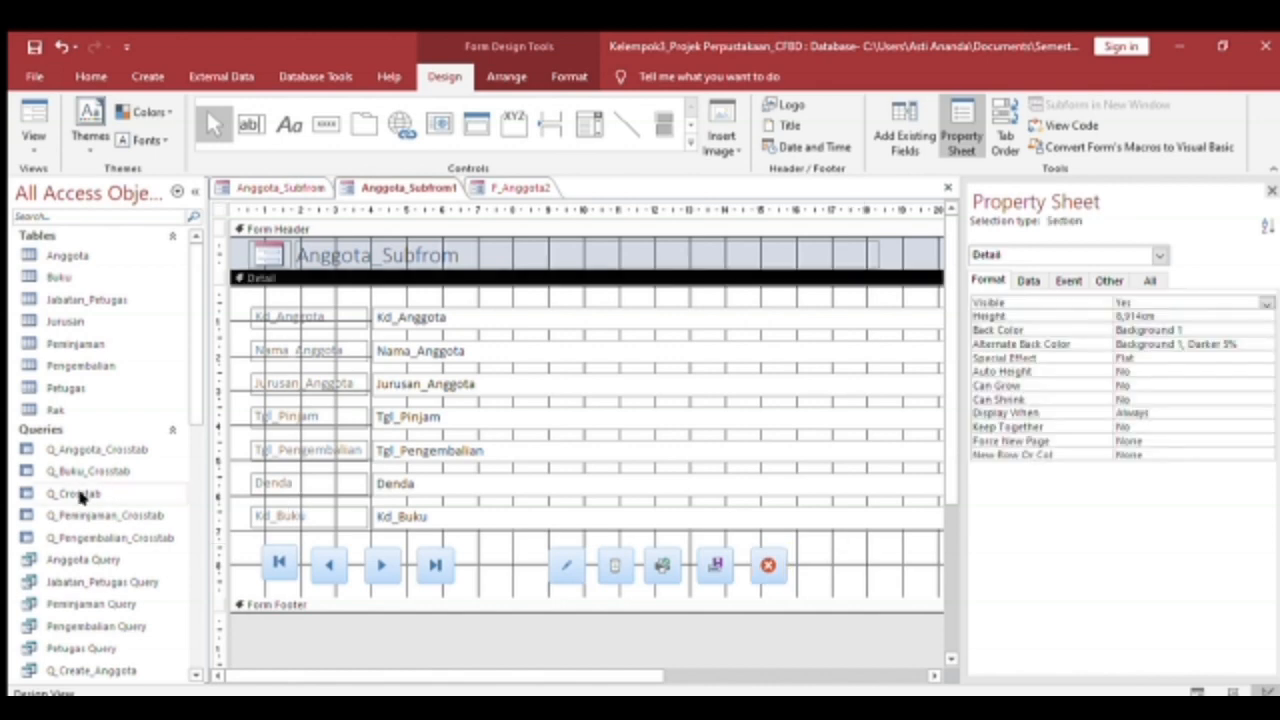
Preview Anggota_Subfrom1 in Form view, return to Design view and lower the first-record button into line with the other buttons.
left_click(34, 125)
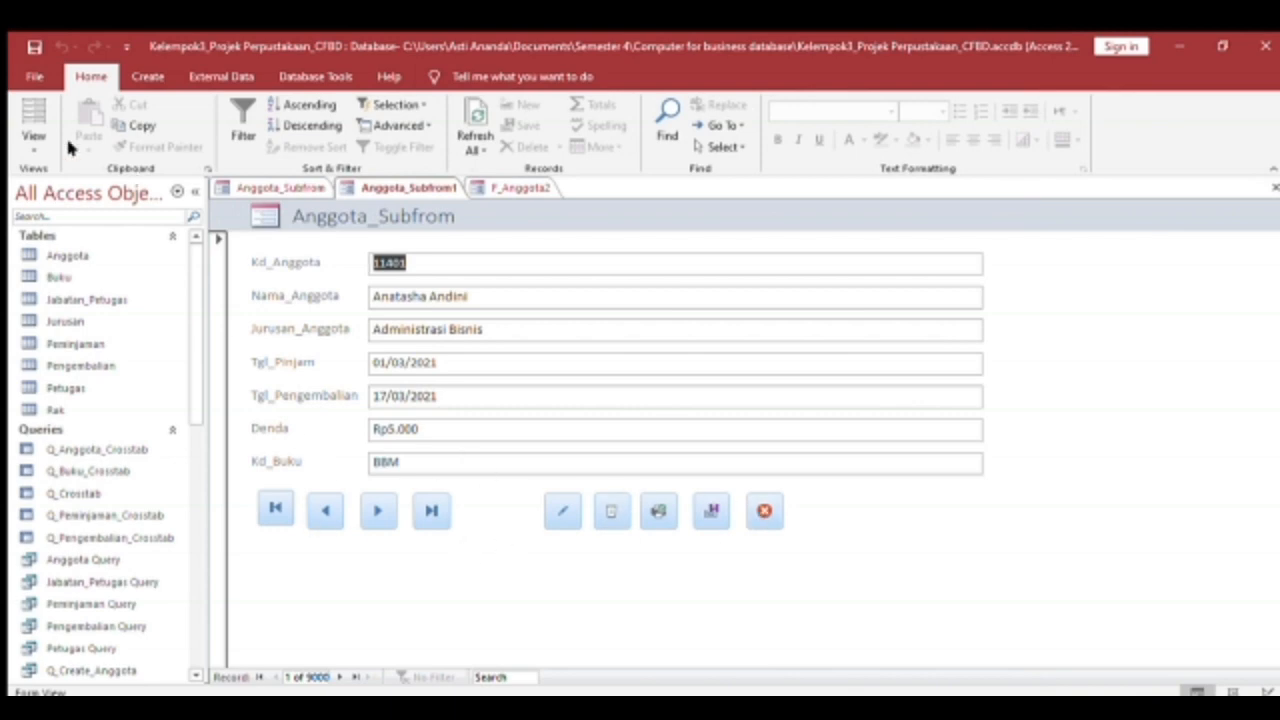
left_click(47, 240)
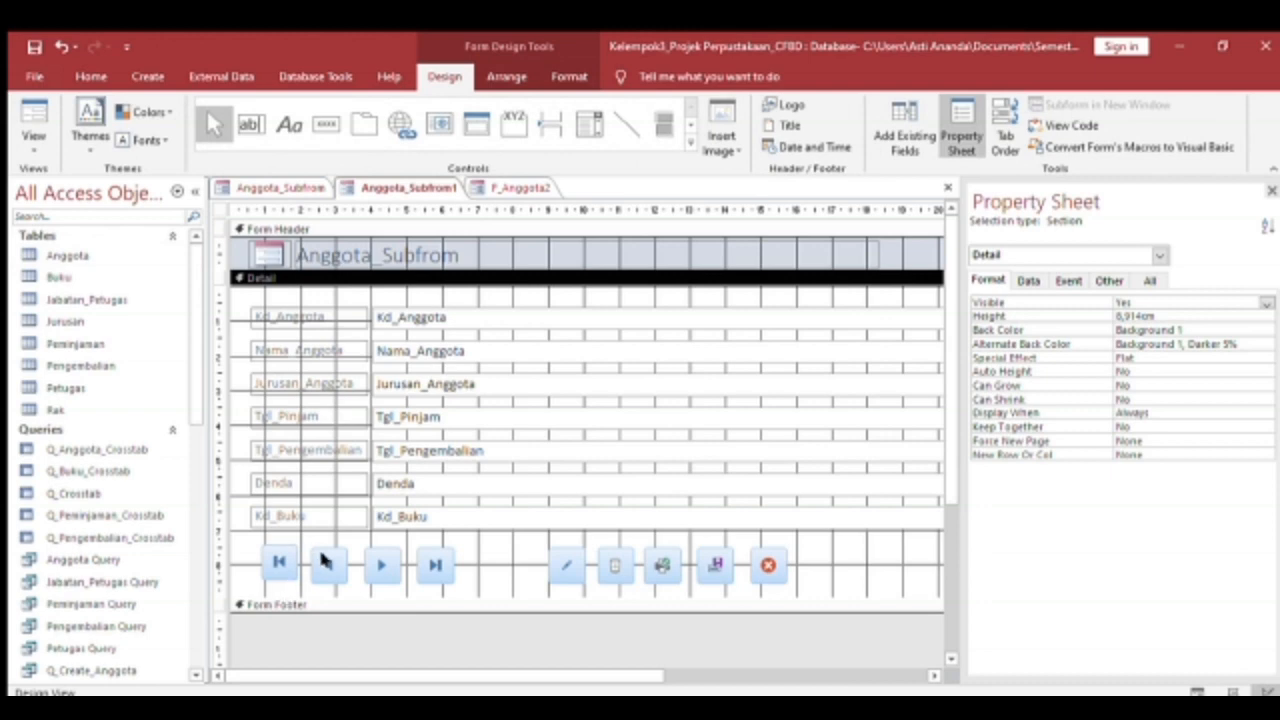
left_click(325, 563)
left_click(284, 566)
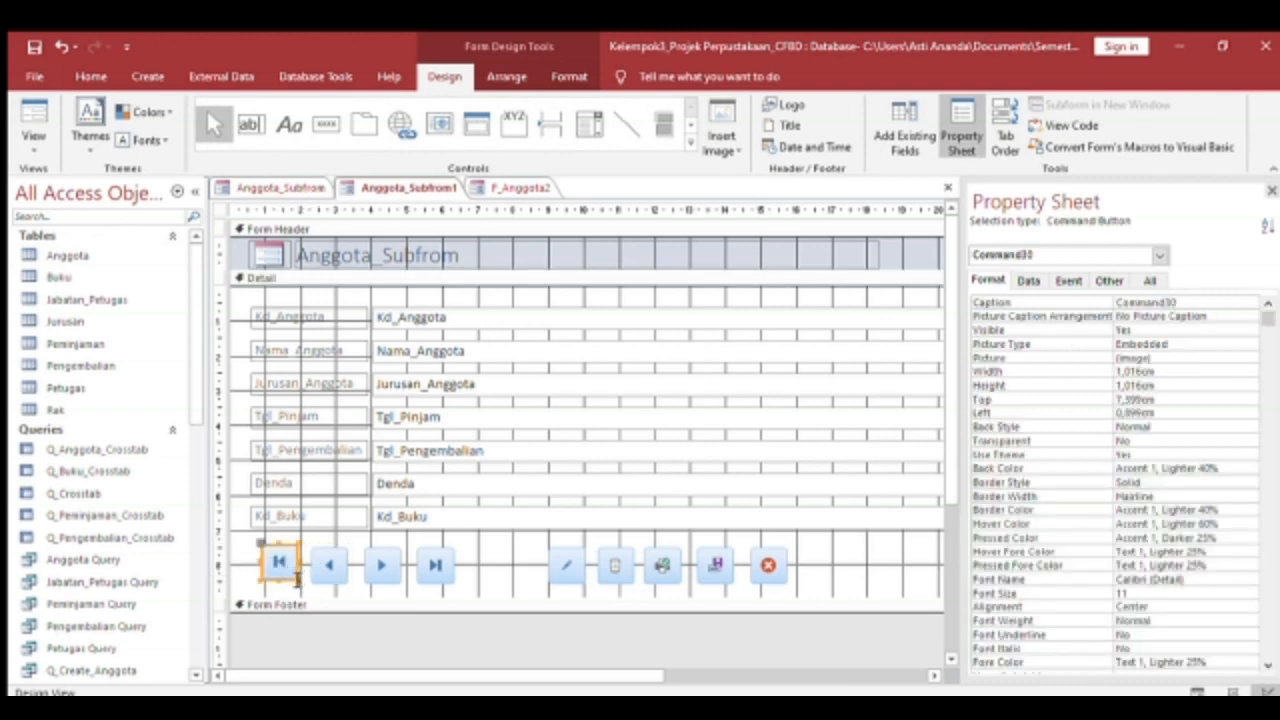
left_click(290, 575)
left_click_drag(290, 580, 292, 584)
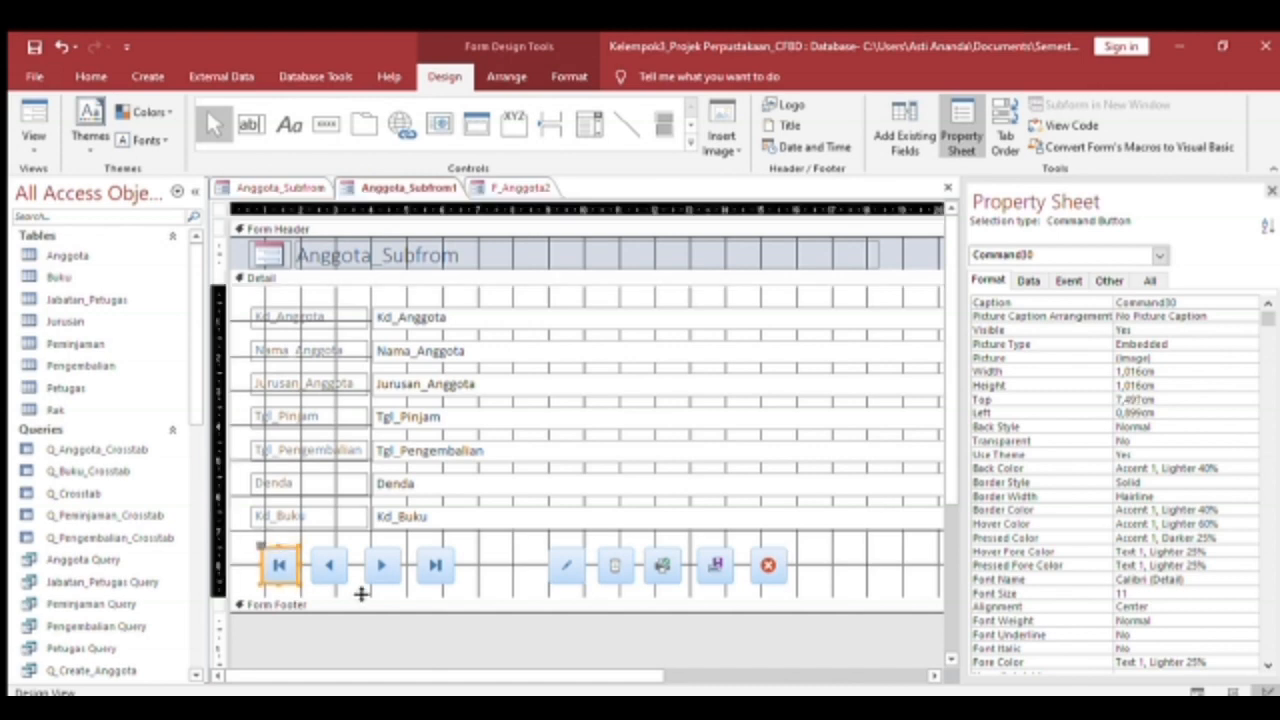
Select and copy all nine command buttons on Anggota_Subfrom1, and open Anggota_Subfrom in Design view.
left_click_drag(844, 562, 240, 578)
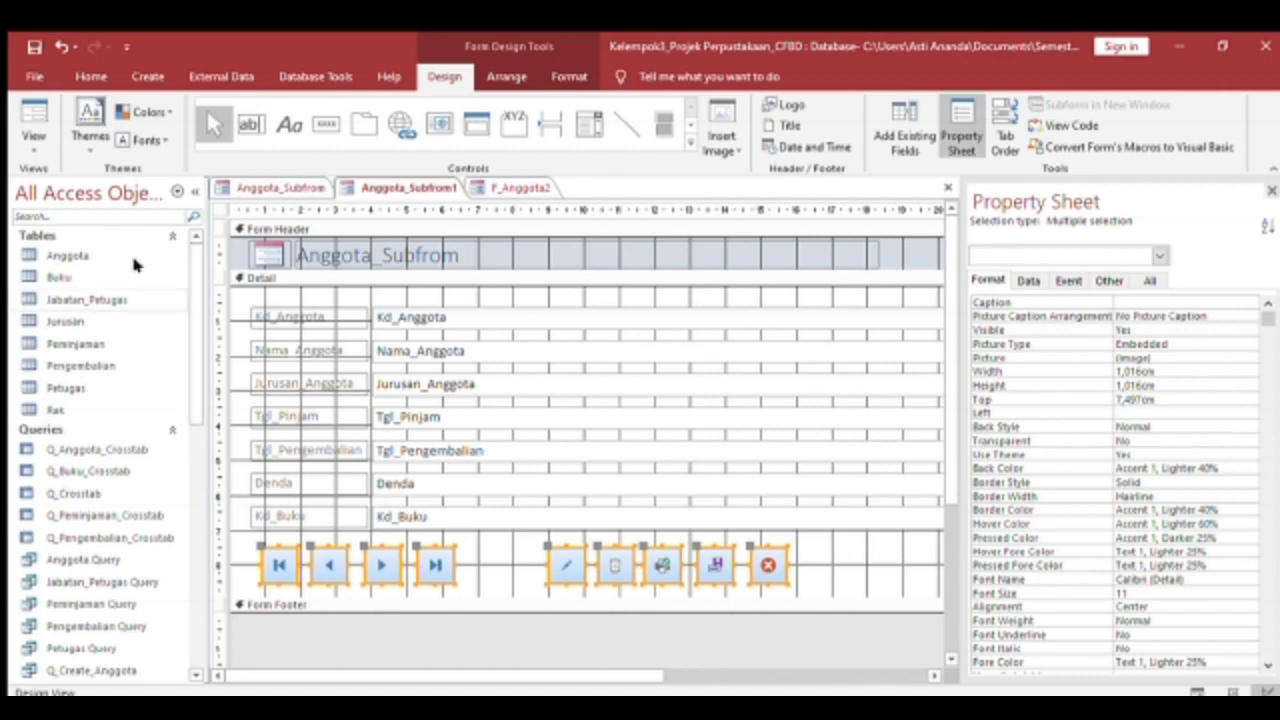
left_click(36, 118)
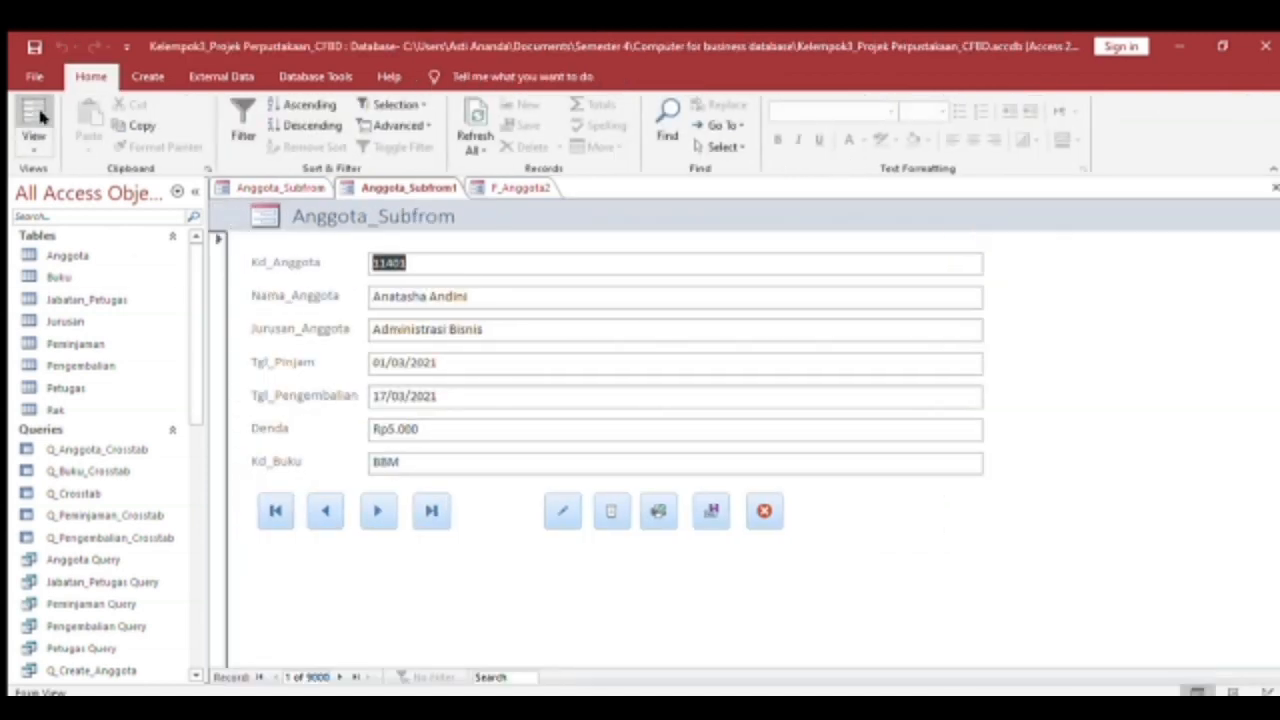
left_click(282, 185)
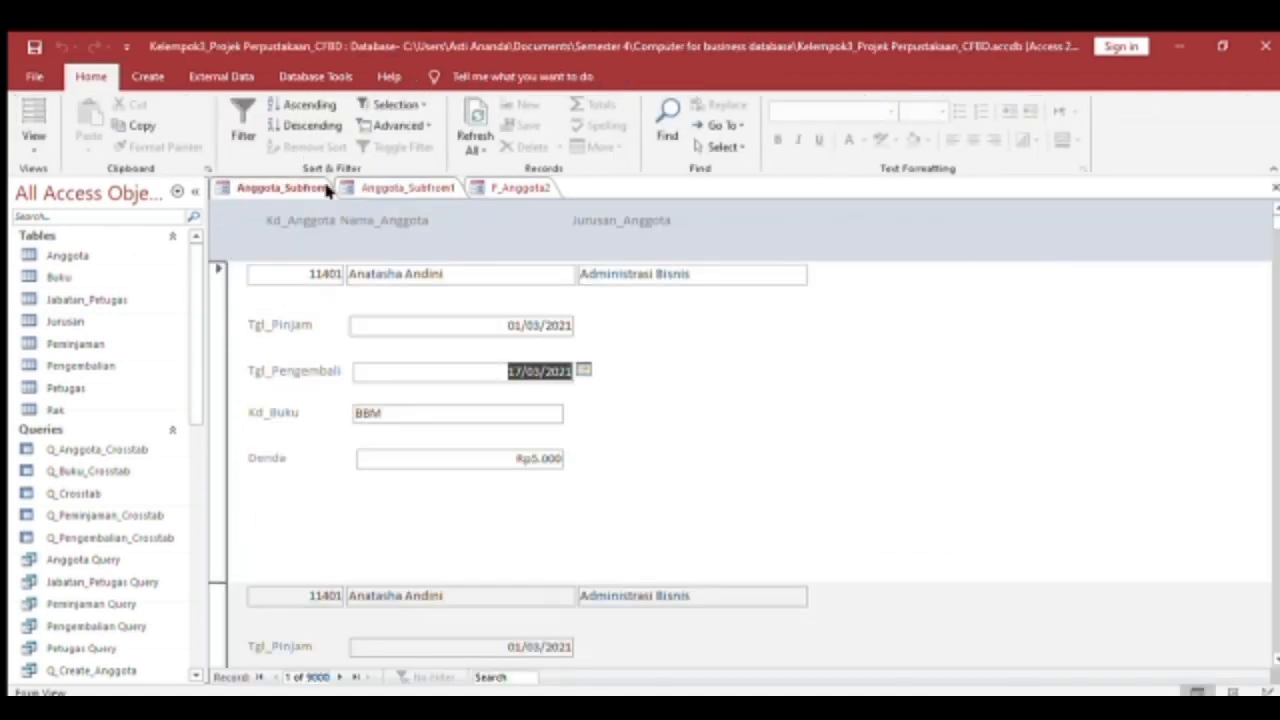
left_click(33, 140)
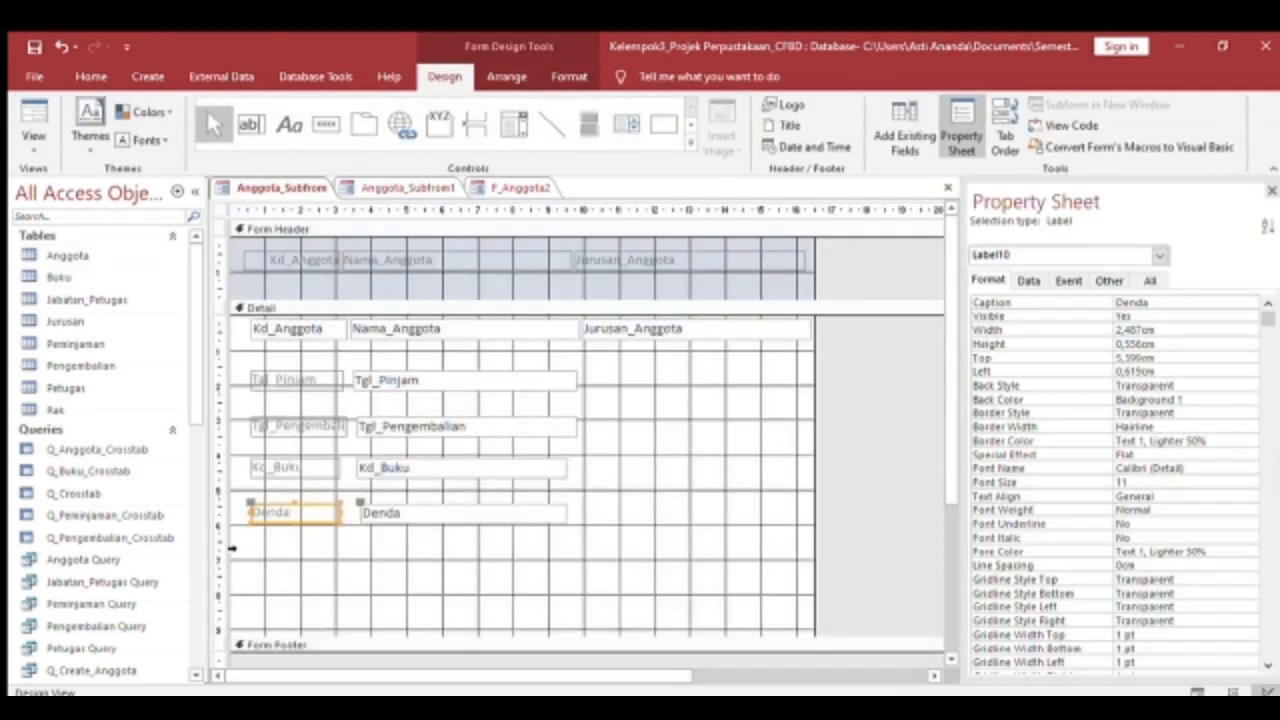
left_click(289, 560)
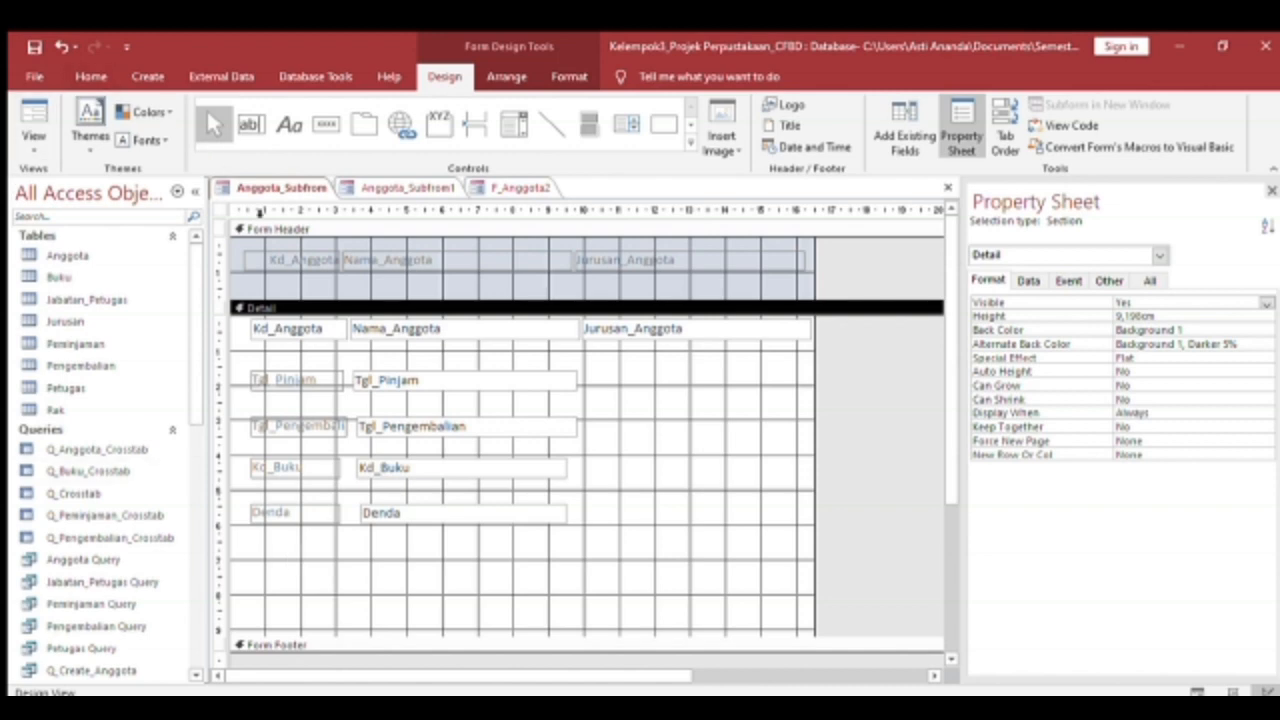
left_click(489, 196)
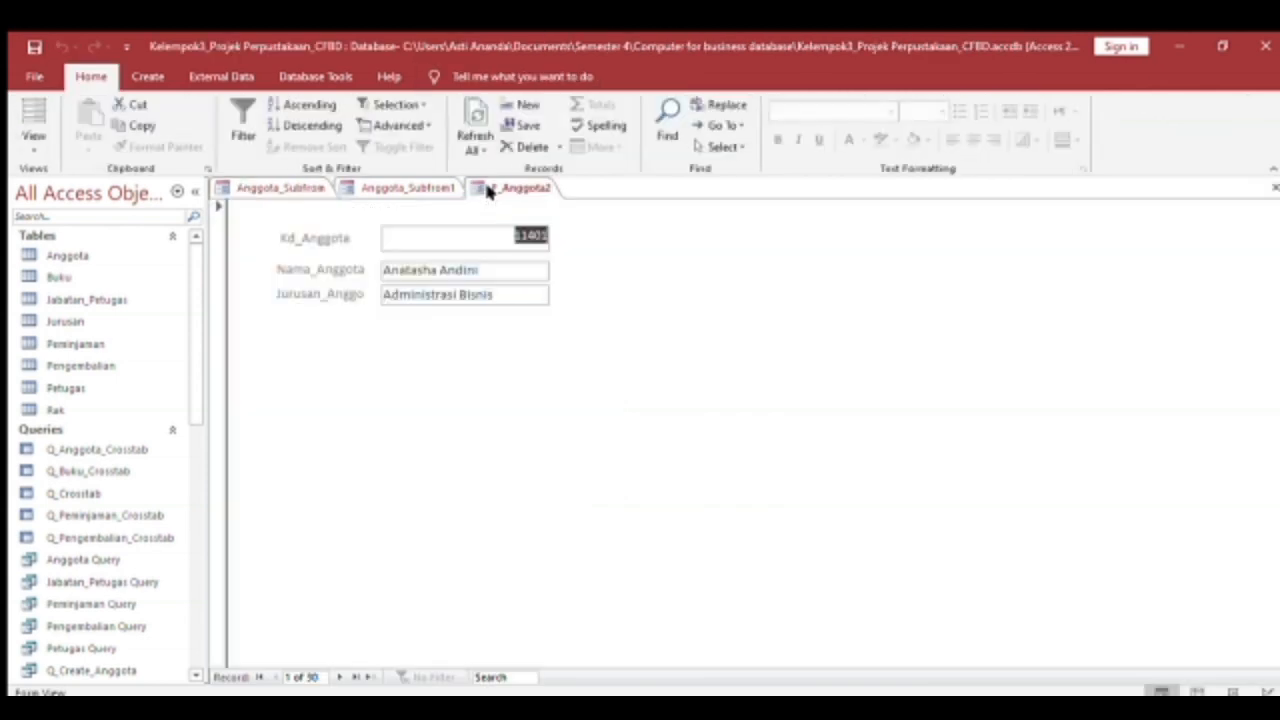
left_click(400, 188)
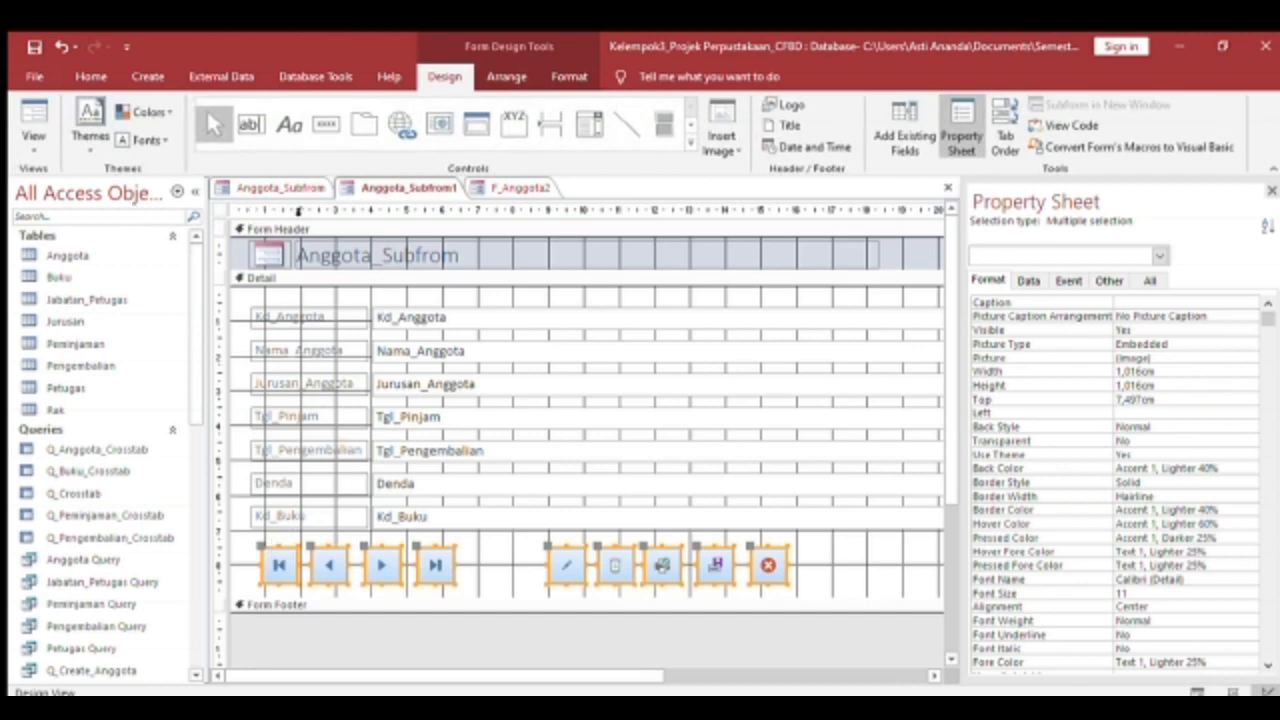
Paste the copied buttons into the detail section of Anggota_Subfrom, place them below the Denda field and show the form in Form view.
left_click(284, 188)
key("ctrl+v")
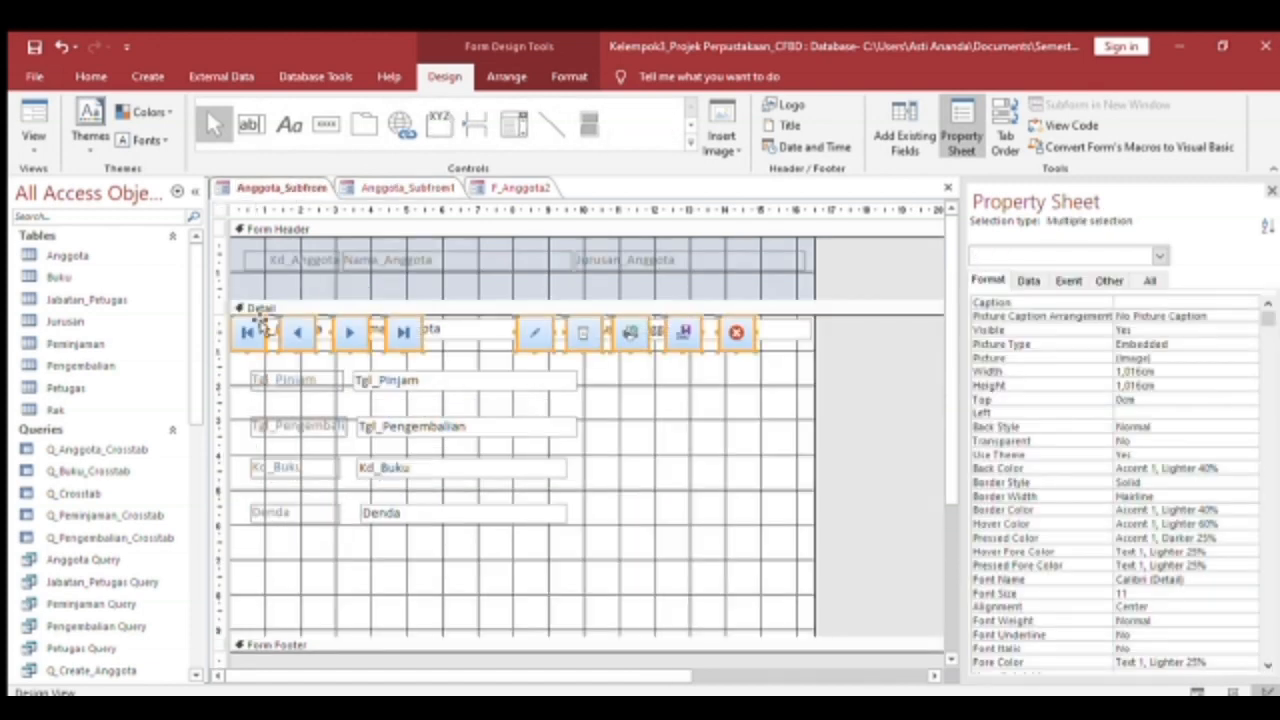
left_click_drag(253, 337, 284, 560)
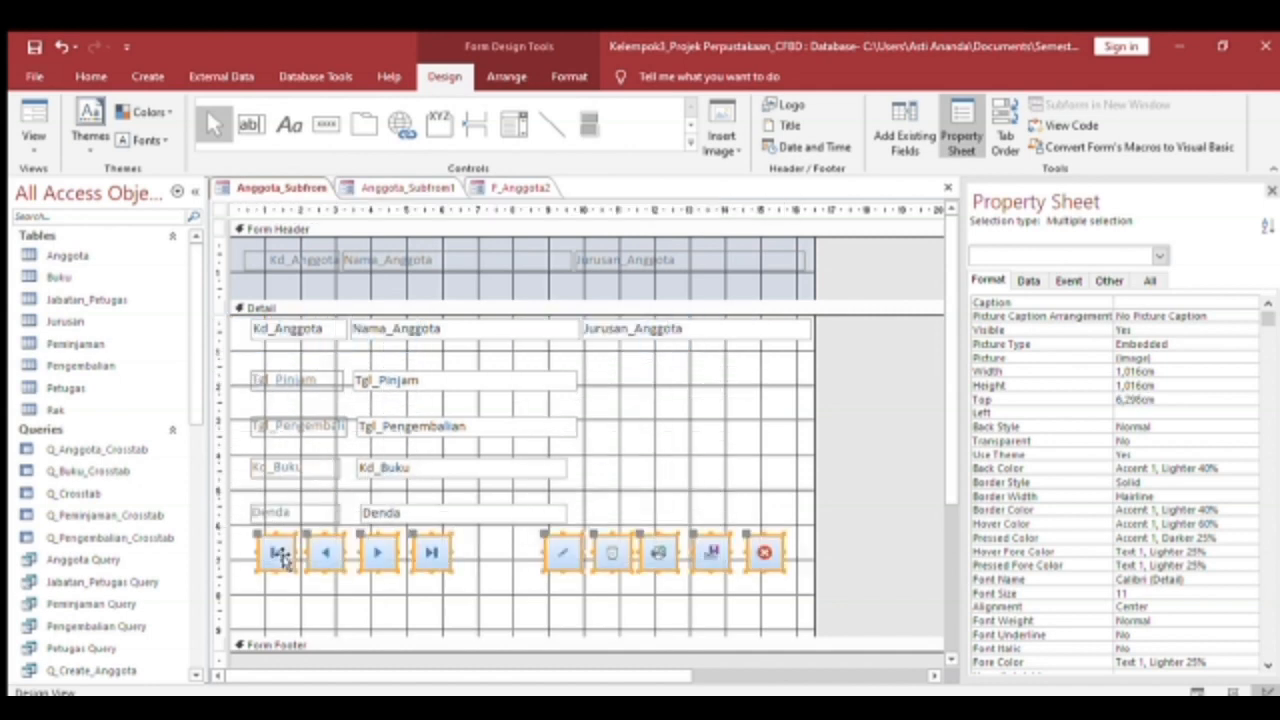
left_click(357, 614)
left_click(36, 118)
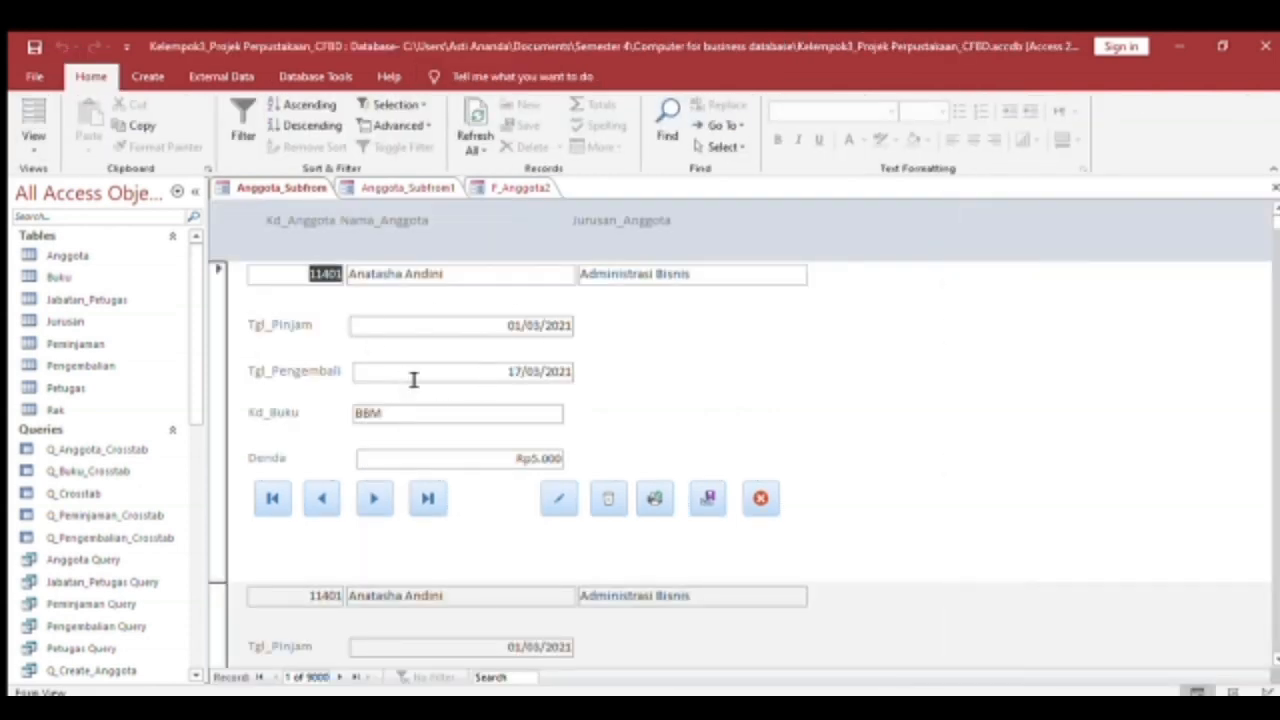
Copy the nine command buttons from Anggota_Subfrom1 into F_Anggota2, place them below the Jurusan_Anggota field and show the form in Form view.
left_click(431, 188)
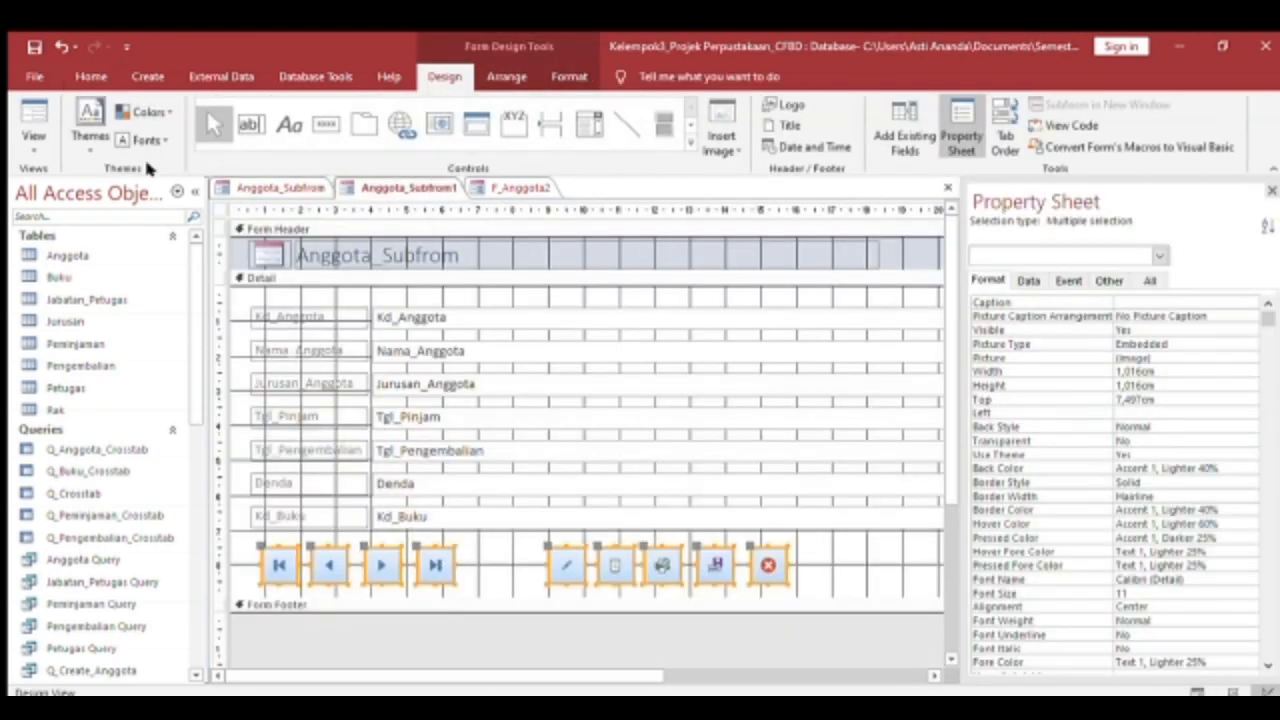
left_click(33, 125)
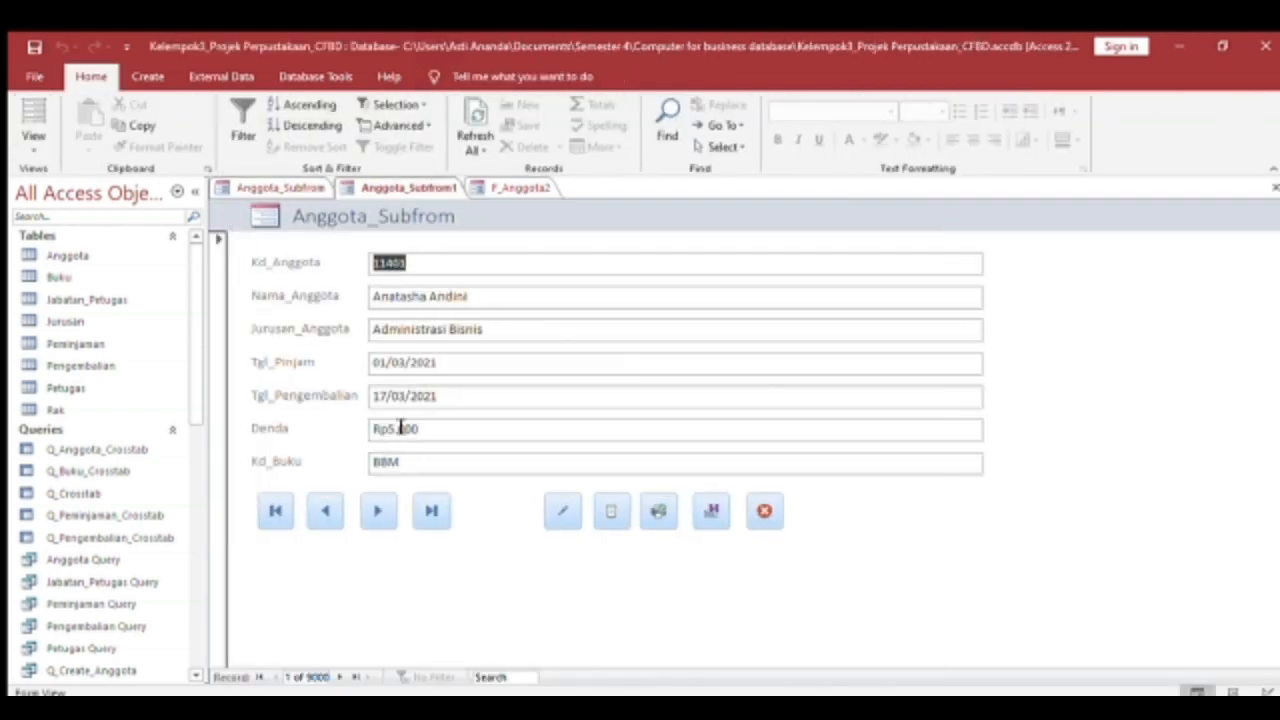
left_click(519, 188)
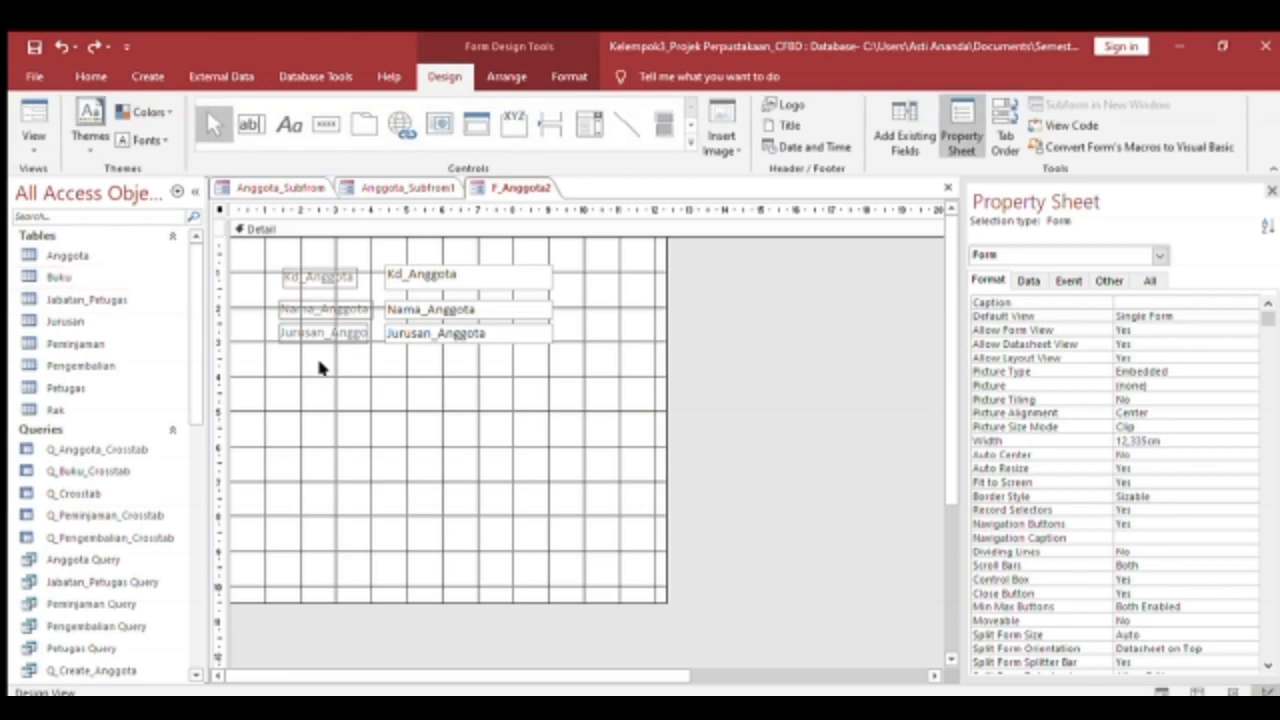
left_click(366, 188)
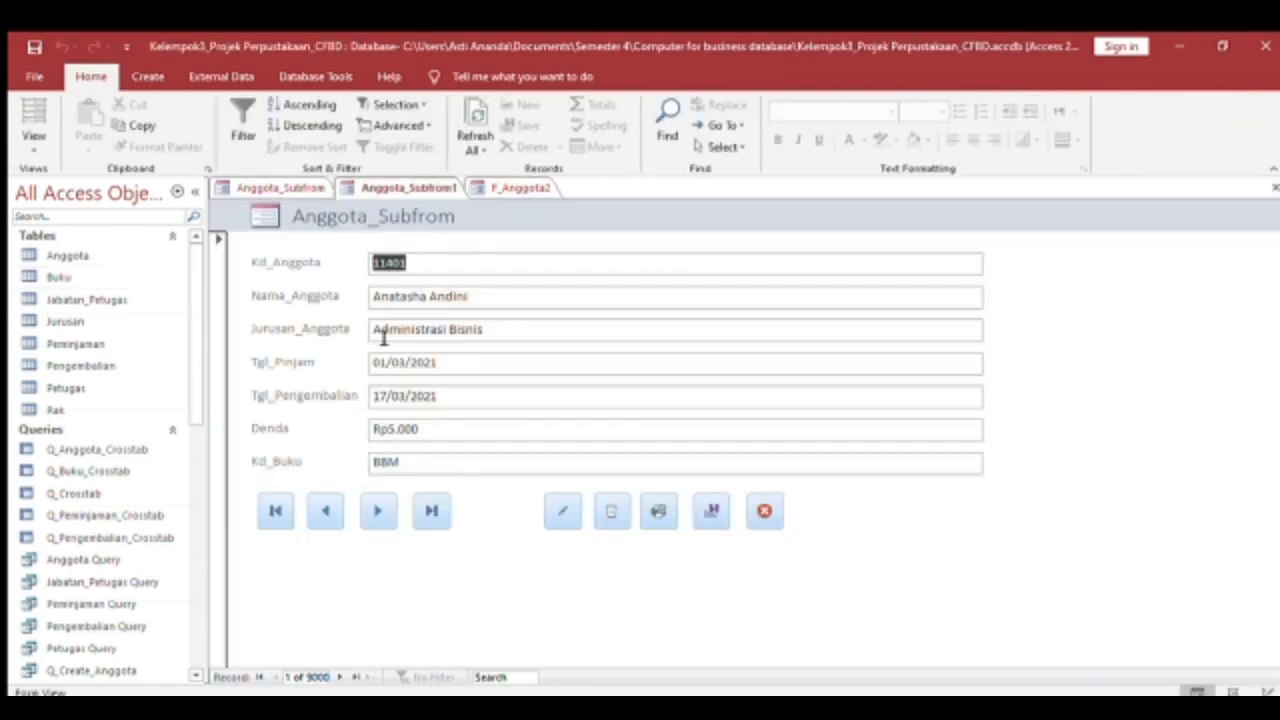
left_click(36, 137)
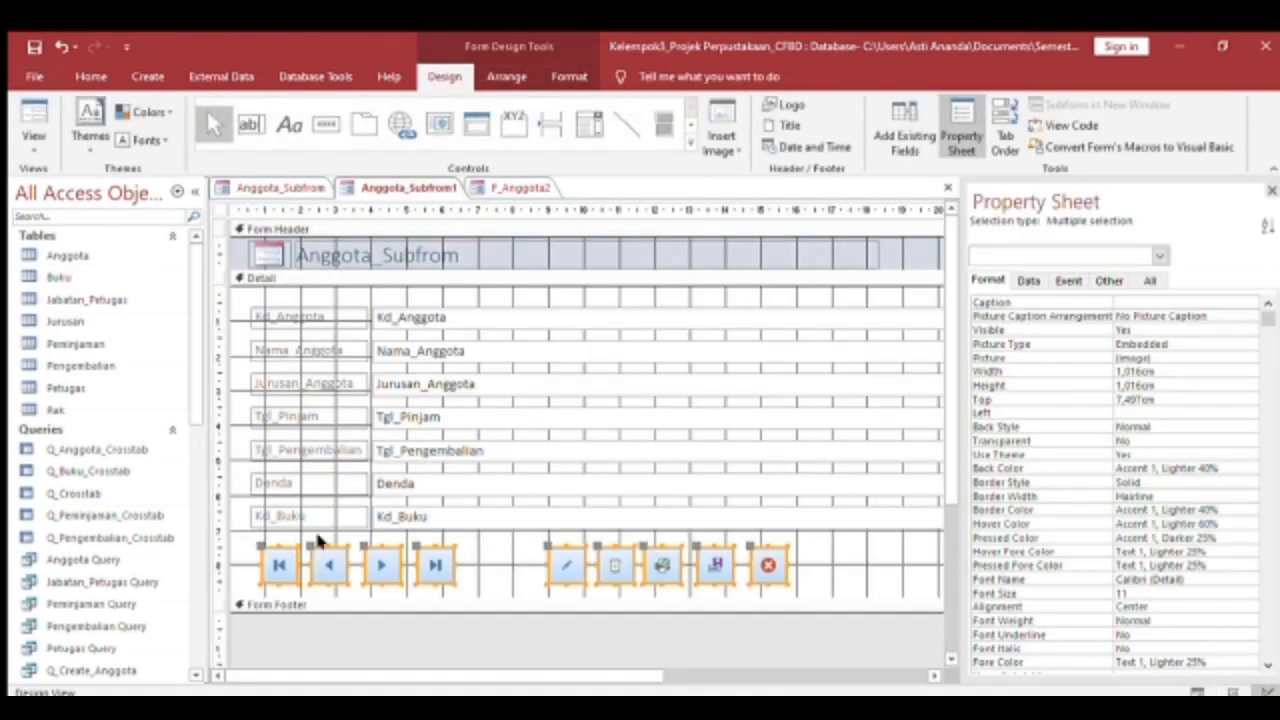
left_click(512, 187)
key("ctrl+v")
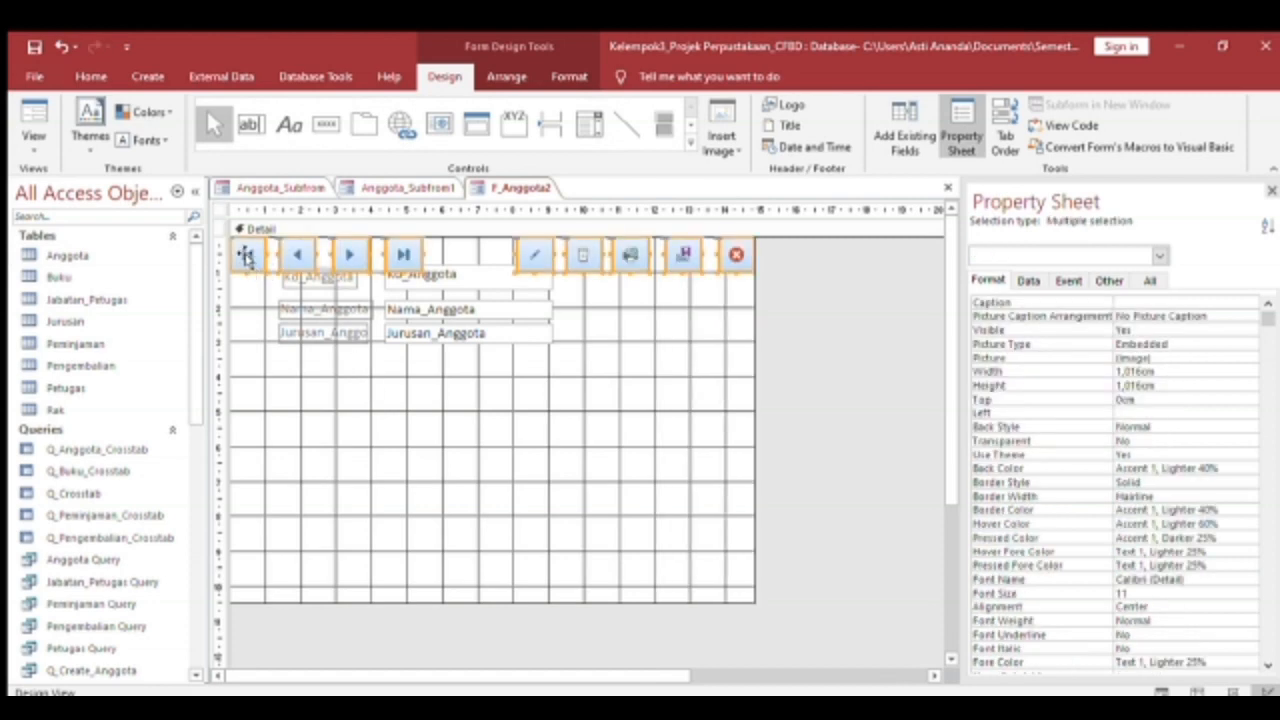
left_click_drag(248, 260, 252, 426)
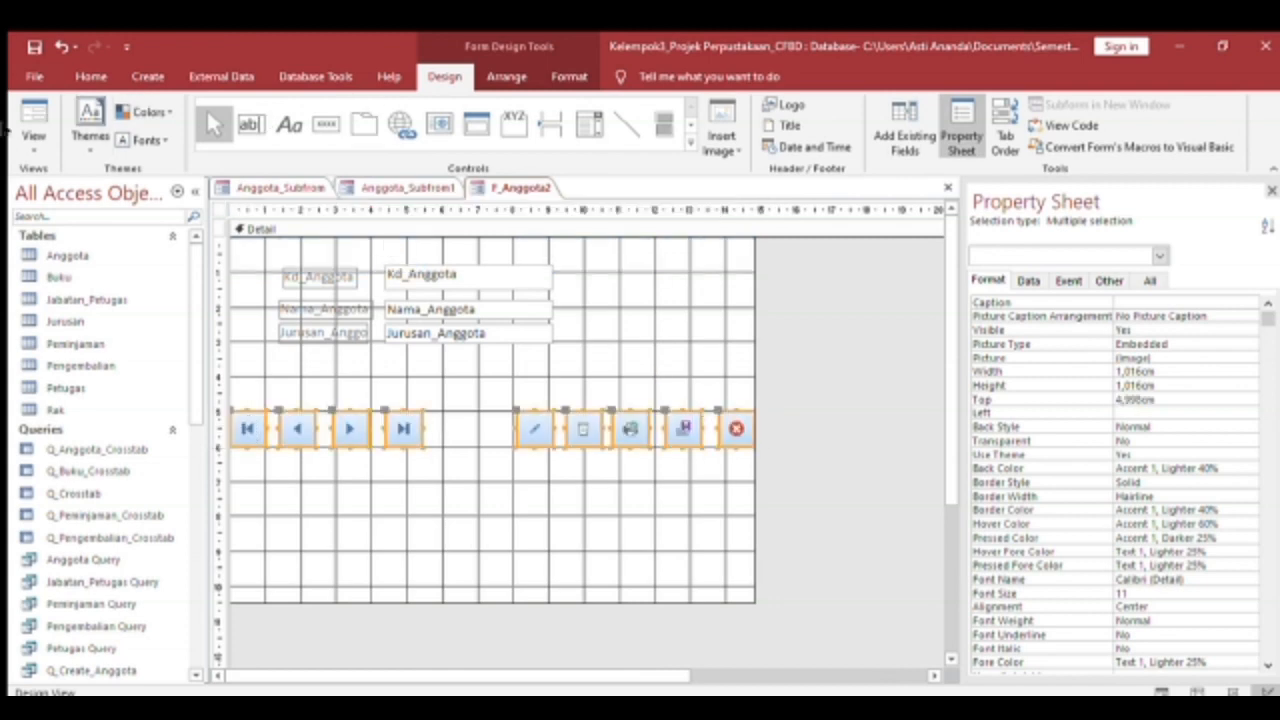
left_click(33, 118)
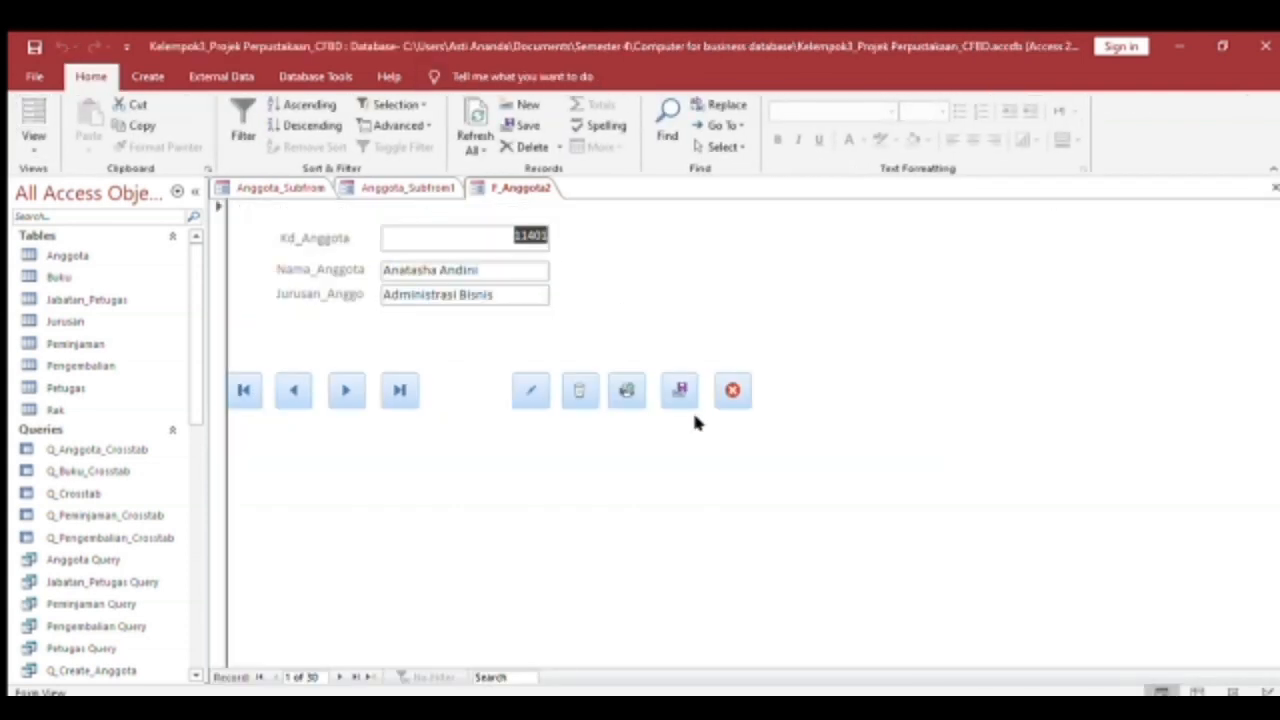
Show Anggota_Subfrom1 in Form view to review its button row, and switch to the Anggota_Subfrom form.
left_click(415, 187)
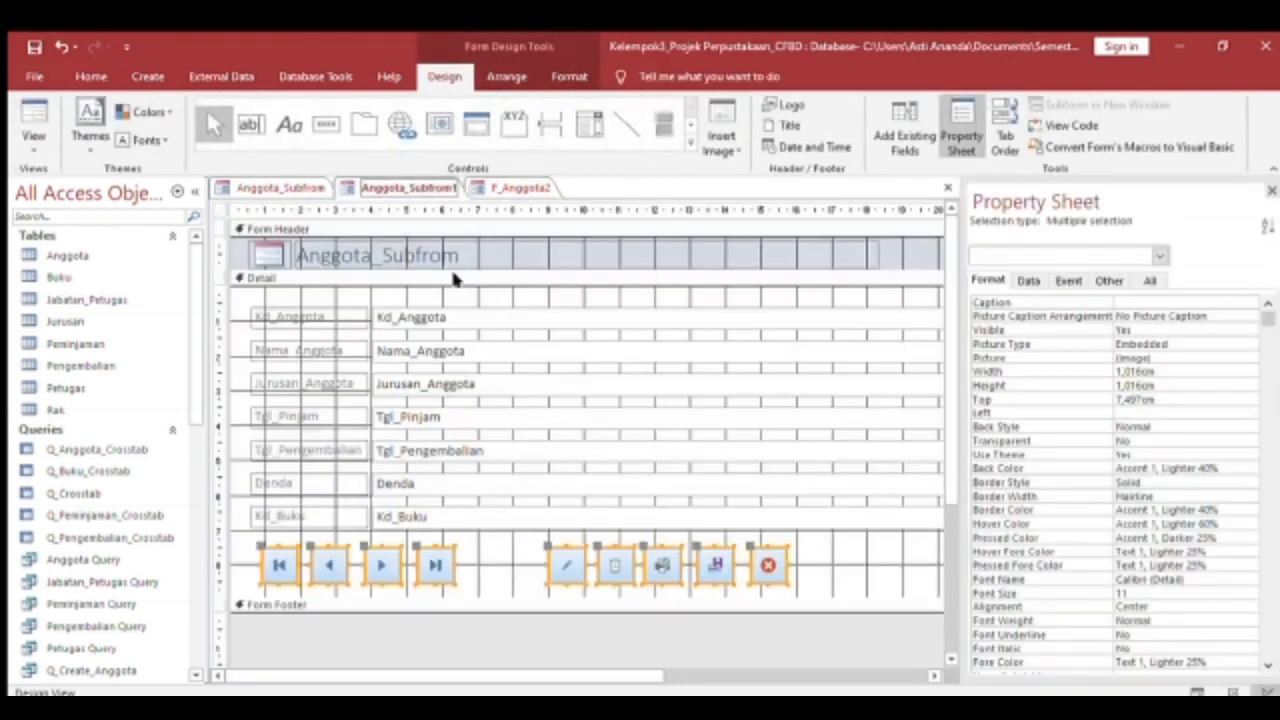
left_click(33, 118)
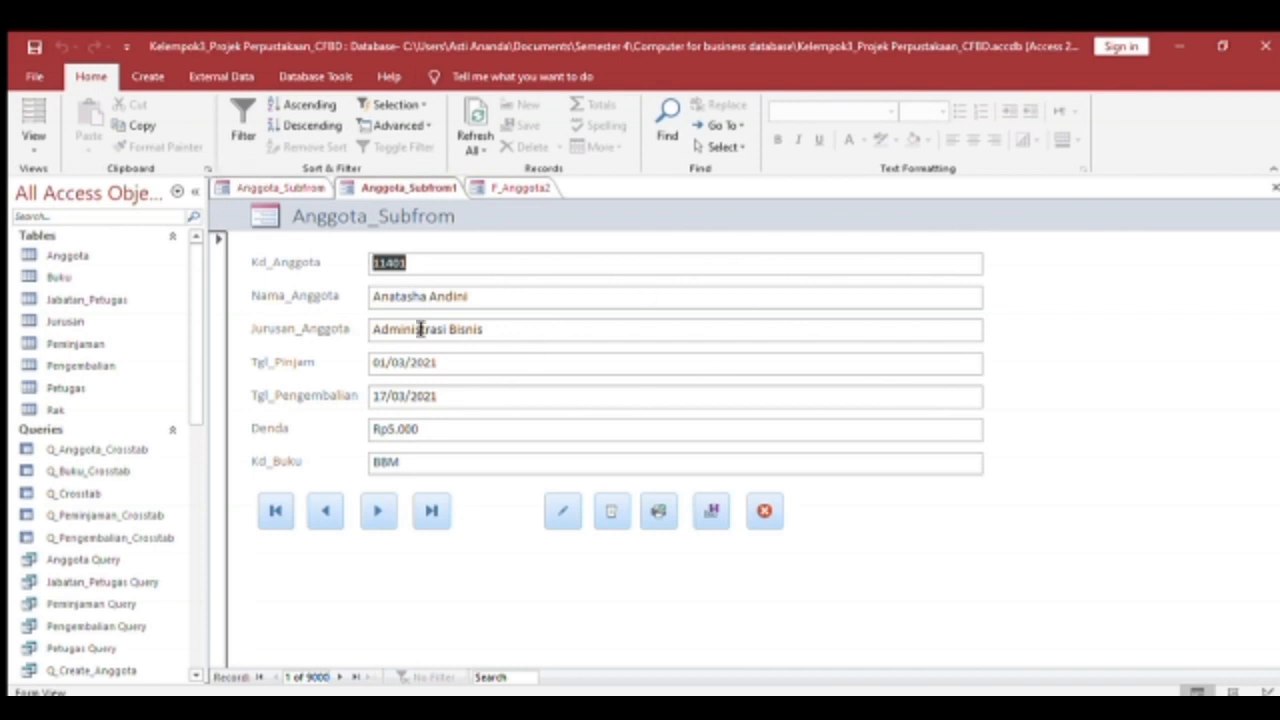
left_click(281, 187)
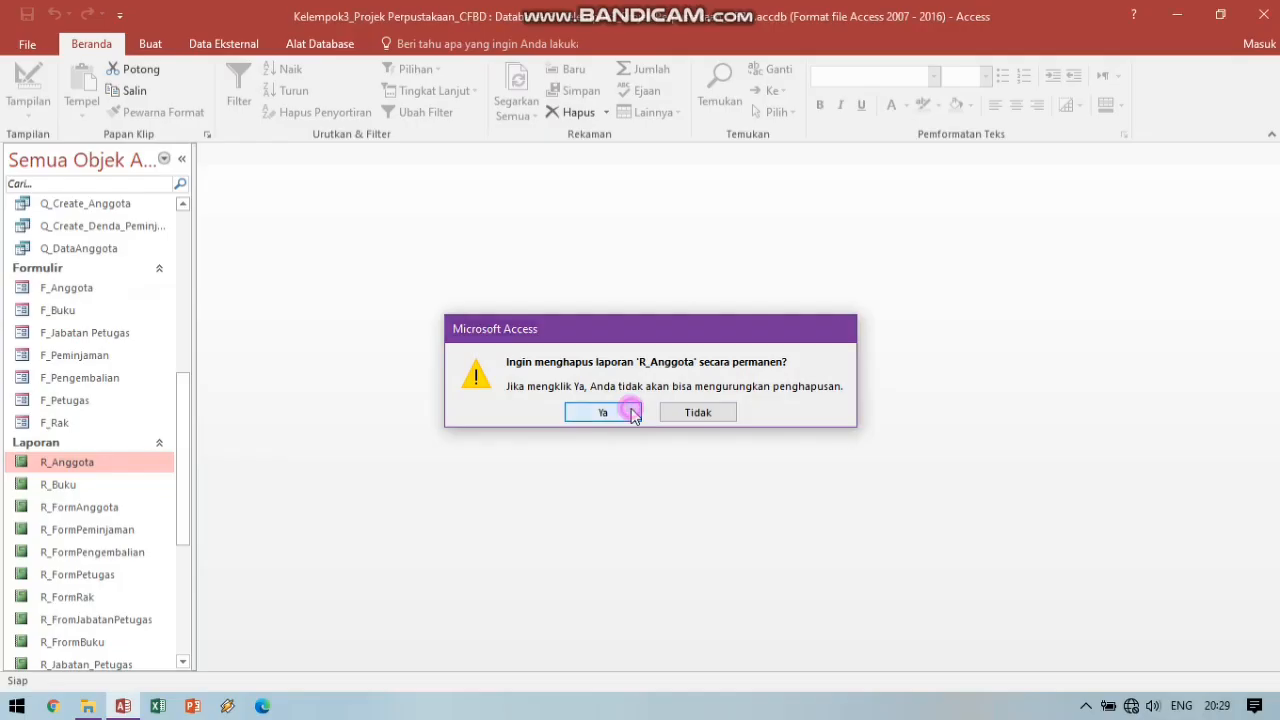
Permanently delete the R_Anggota report, open the Anggota table and create a new report from it.
left_click(600, 408)
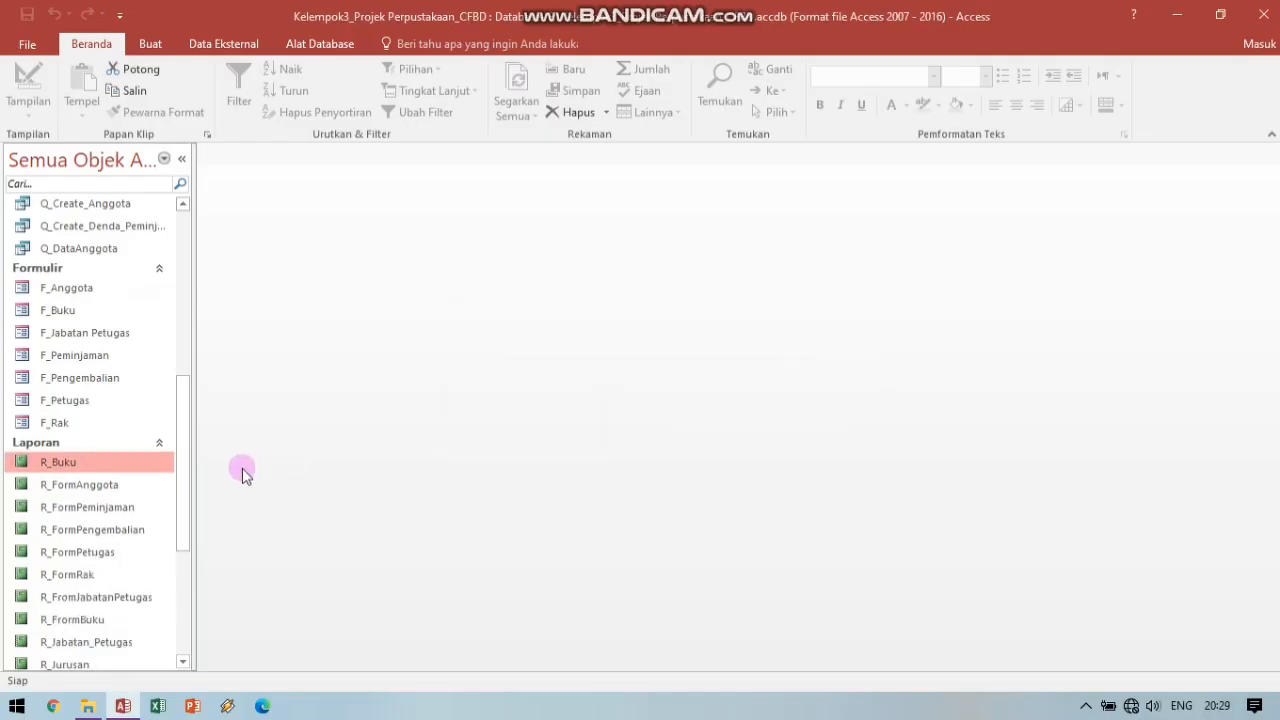
left_click_drag(188, 470, 223, 266)
left_click(105, 224)
double_click(107, 225)
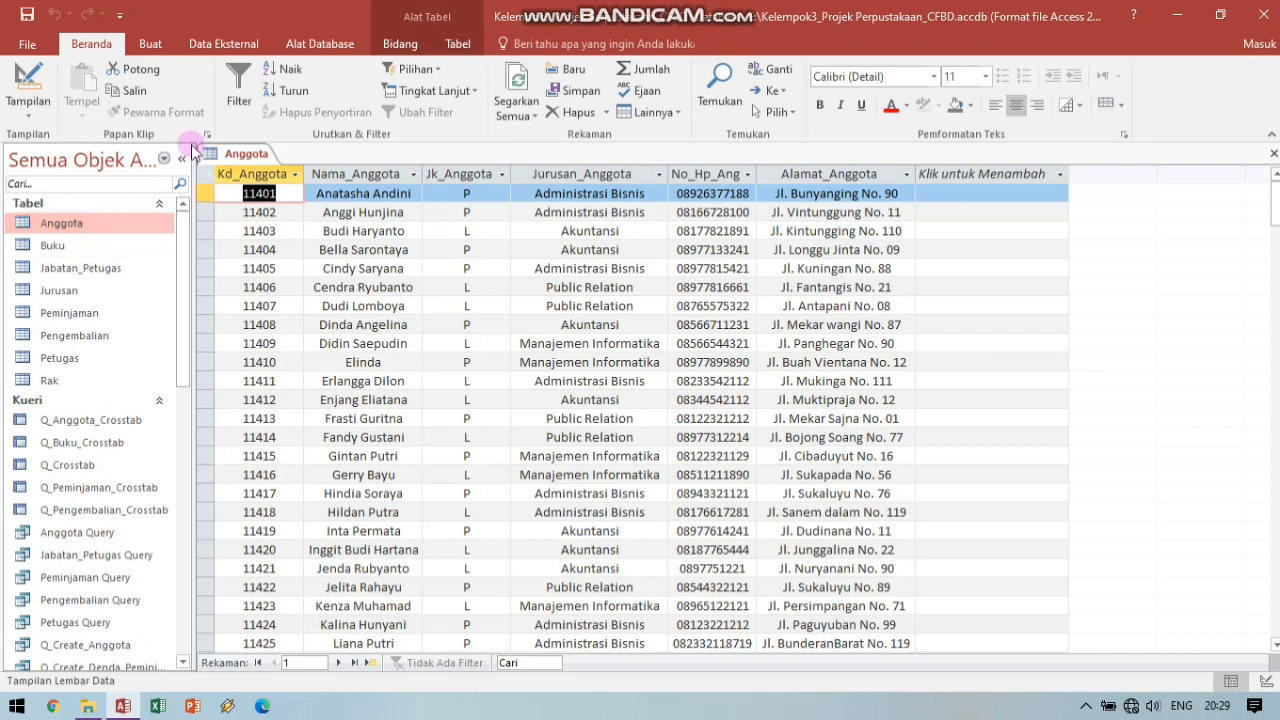
left_click(137, 48)
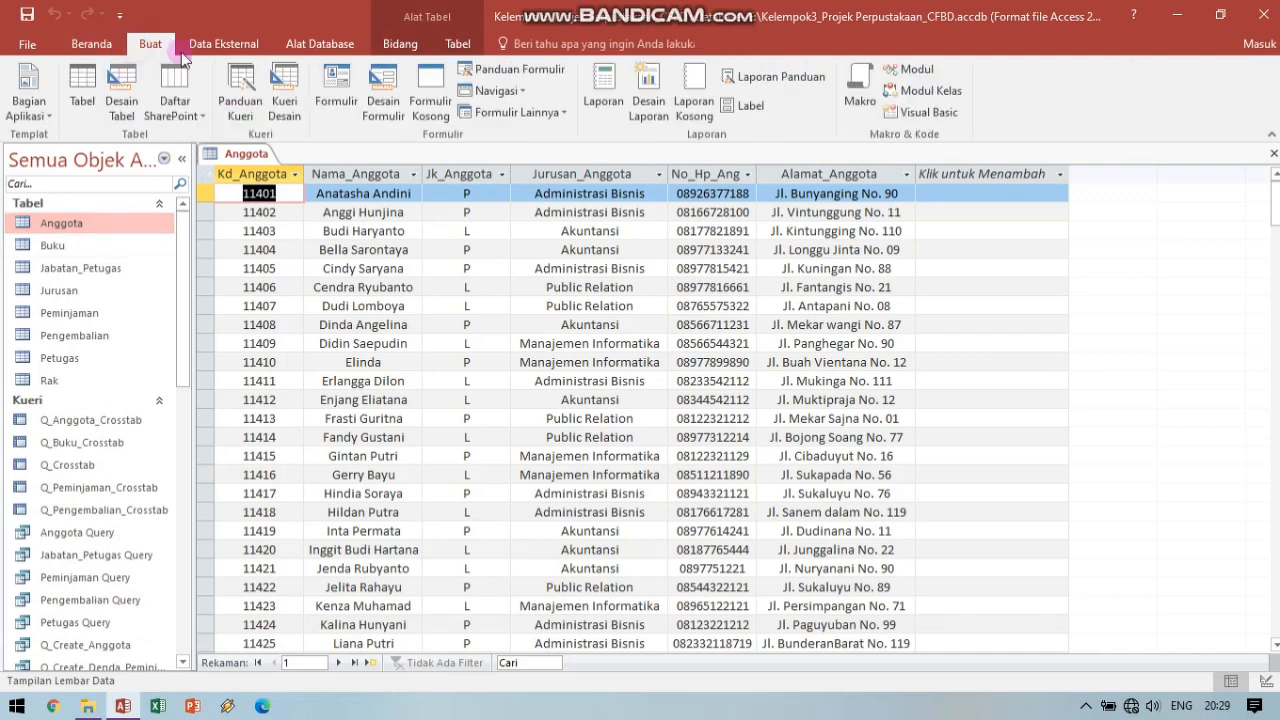
left_click(599, 88)
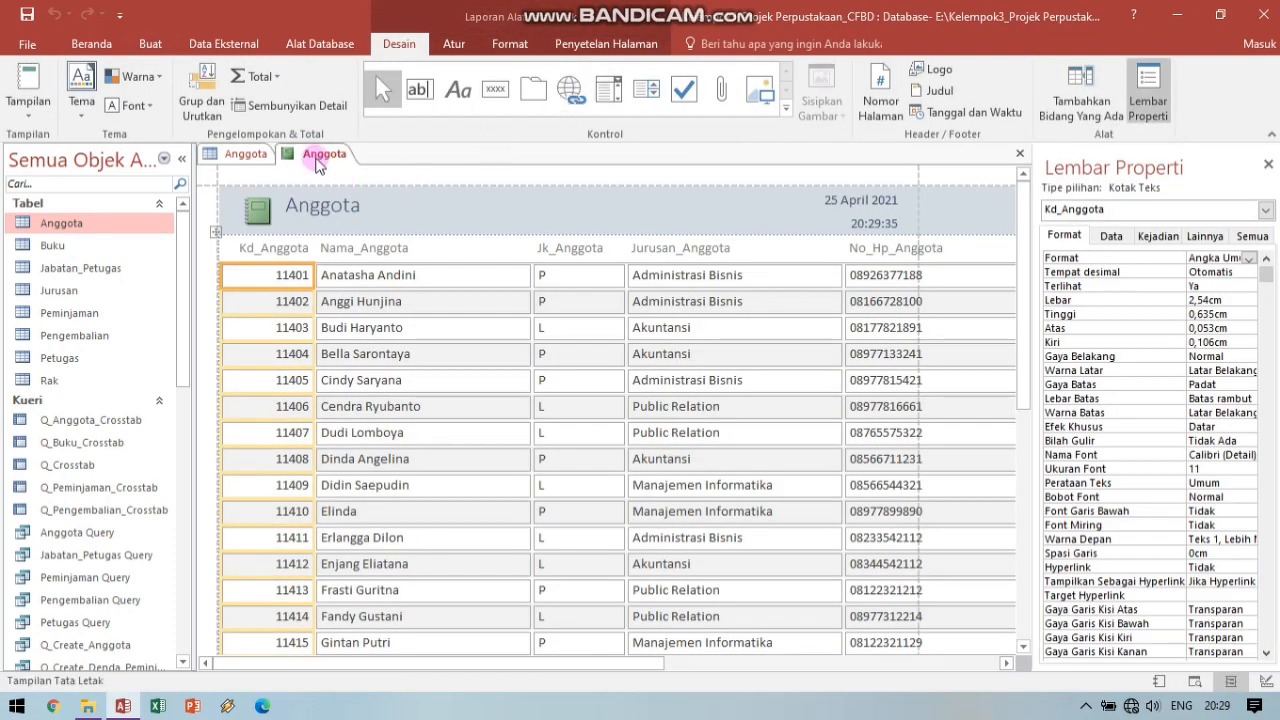
Save the new member report under the name R_Anggota.
right_click(318, 165)
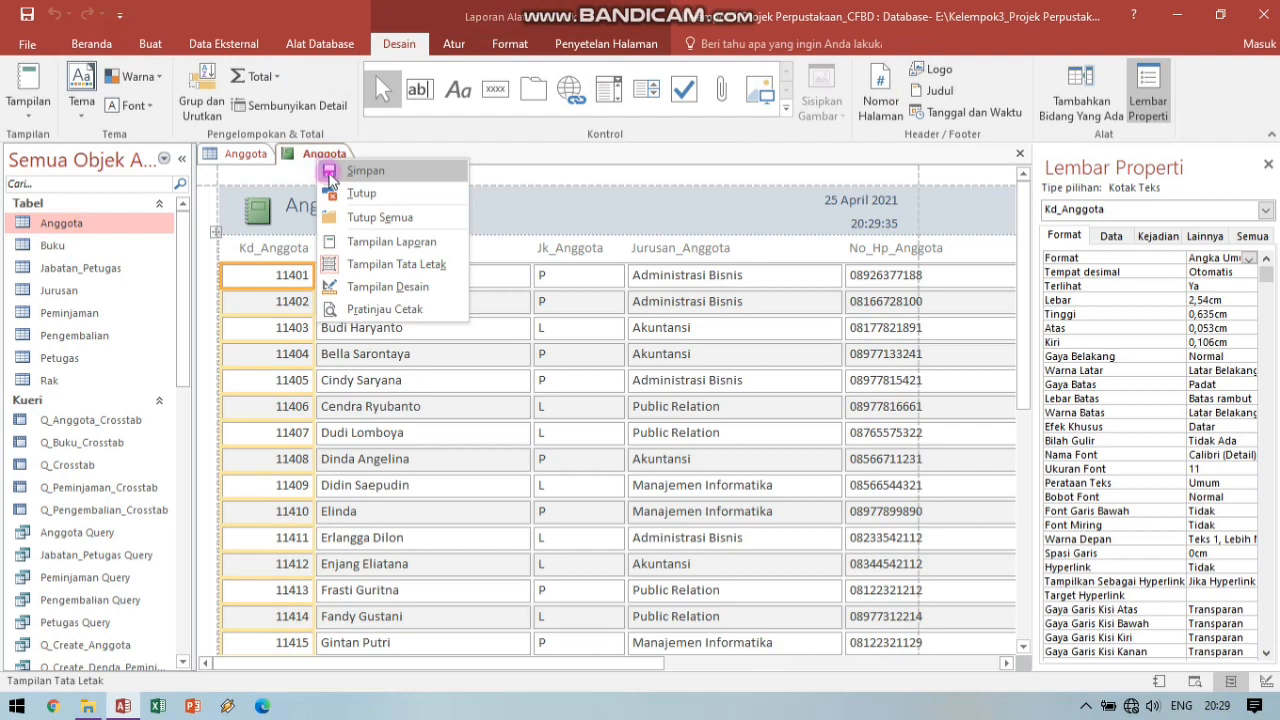
left_click(330, 180)
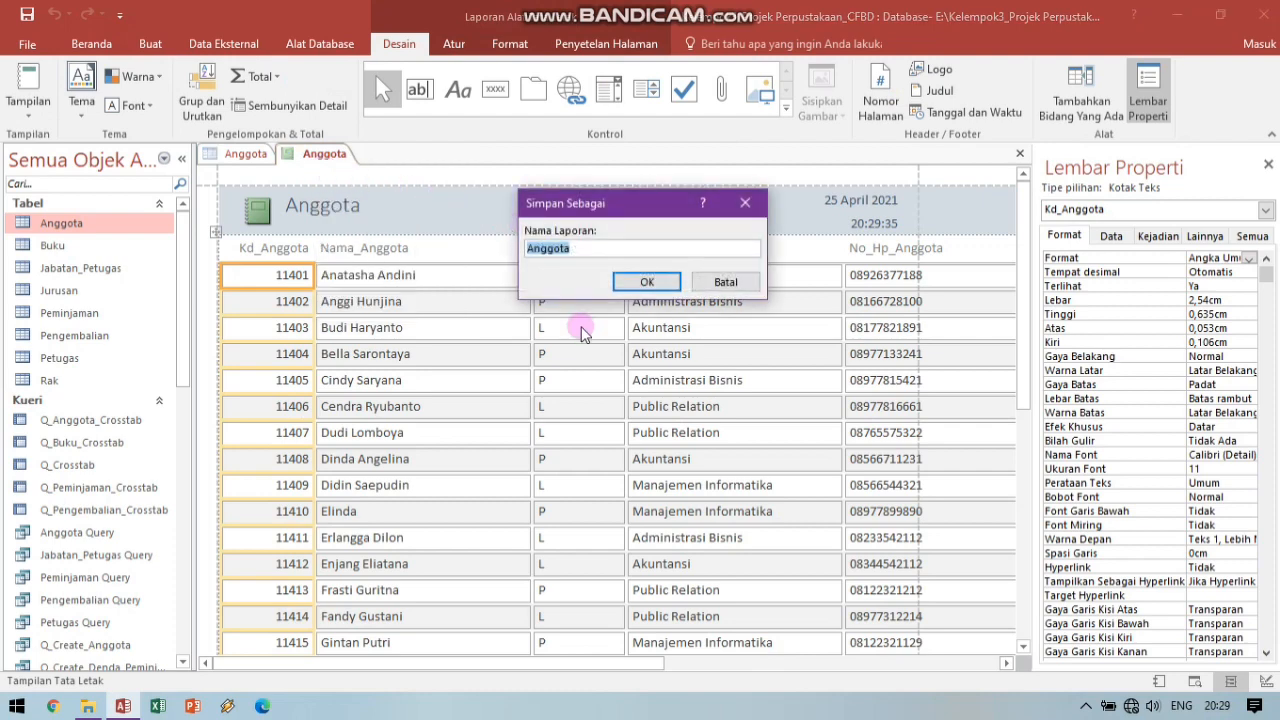
key("BackSpace")
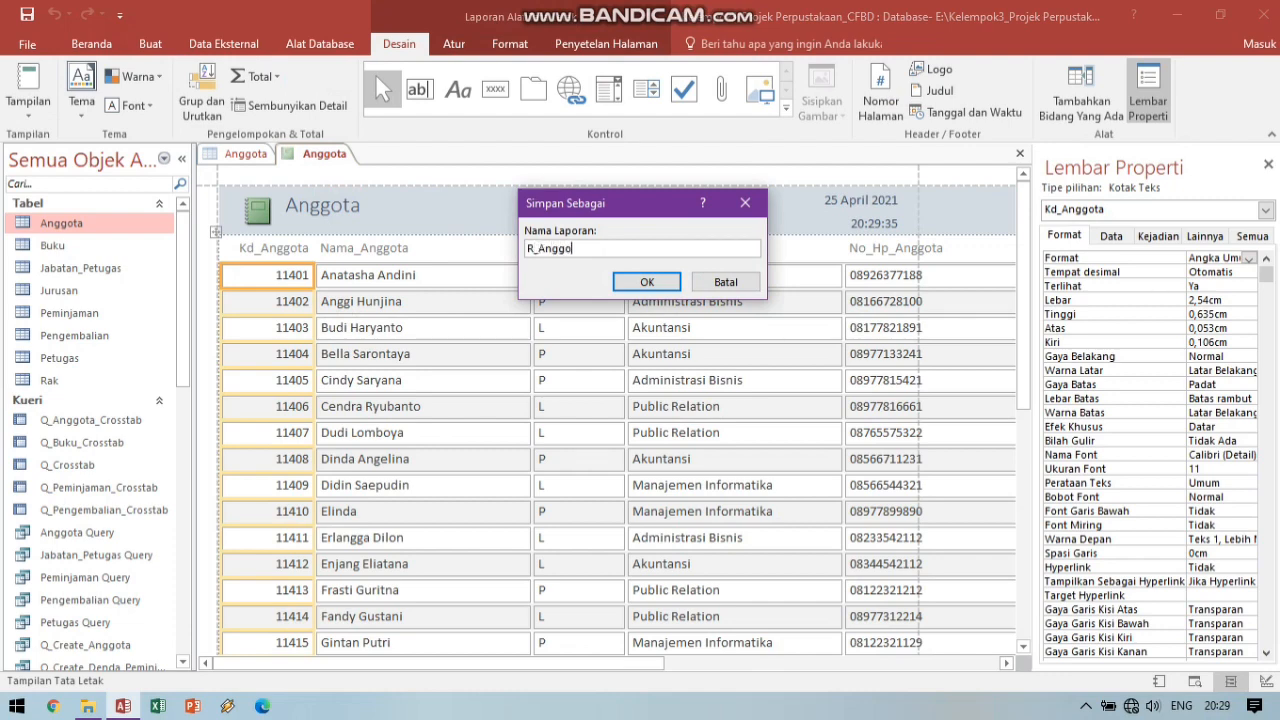
key("Return")
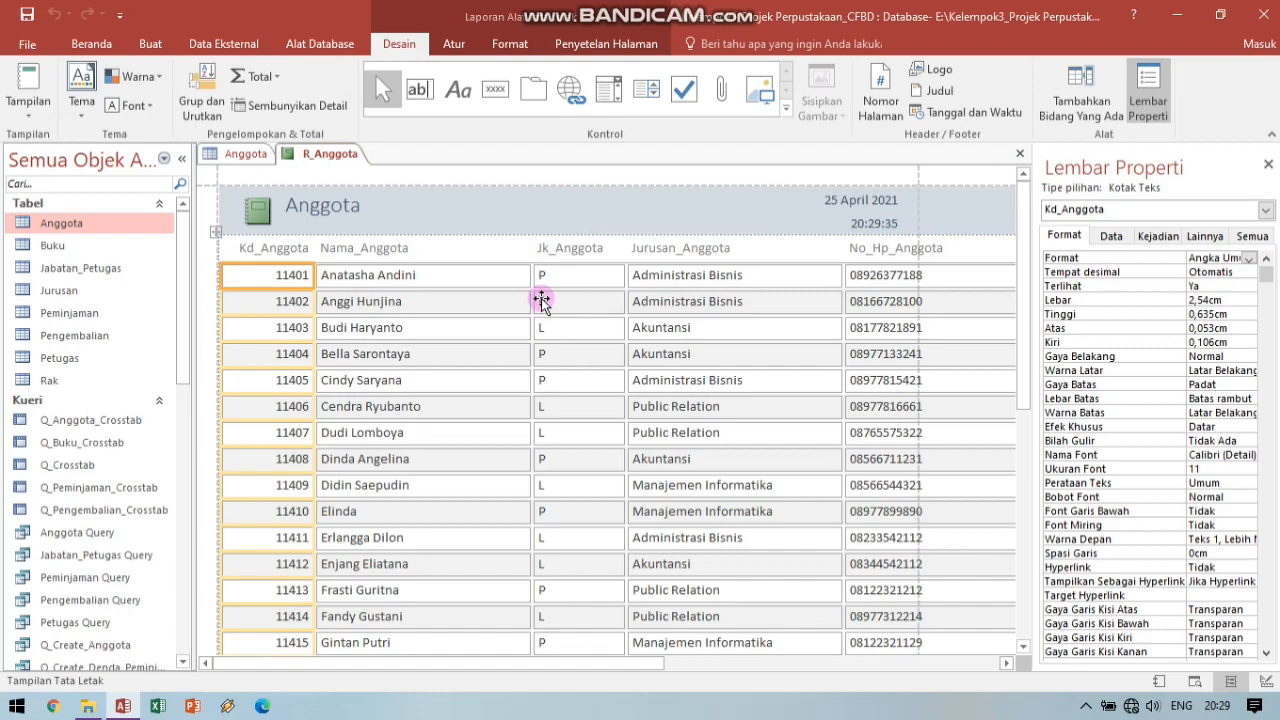
Look through the R_Anggota report to its end, close all open objects and find the saved report in the object list.
scroll(540, 300, "down", 5)
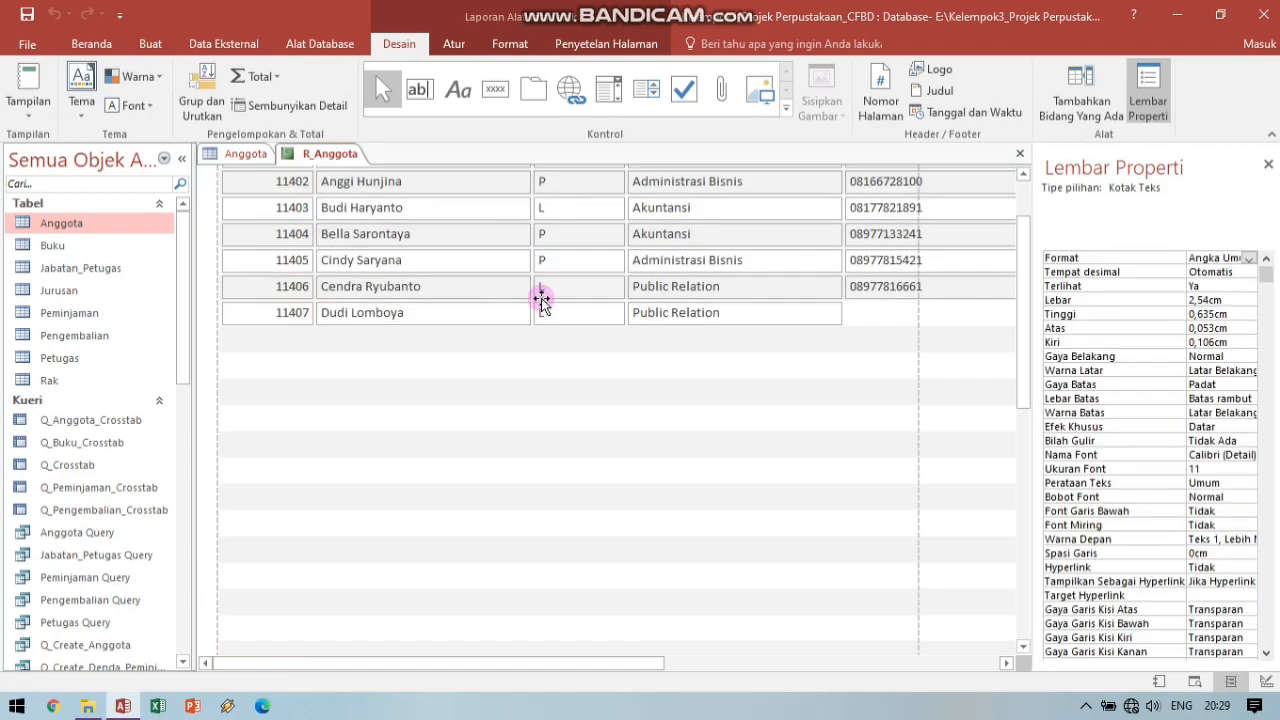
scroll(540, 300, "down", 9)
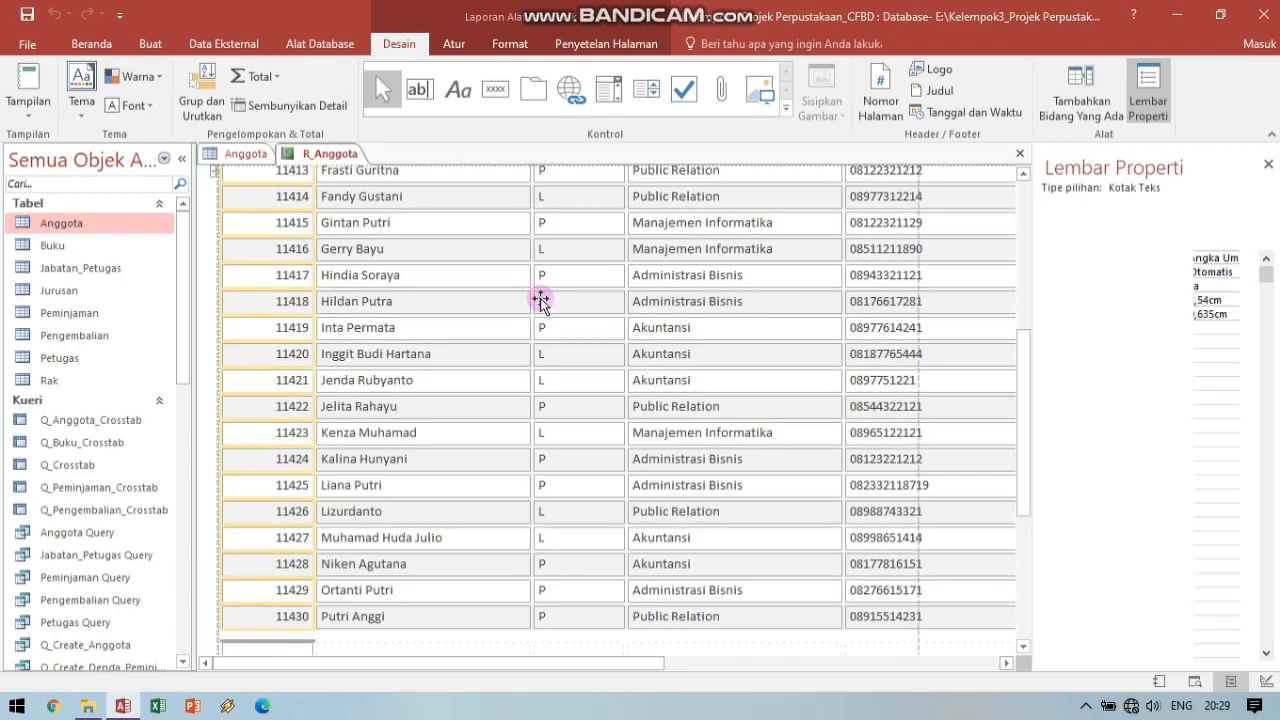
scroll(357, 186, "up", 2)
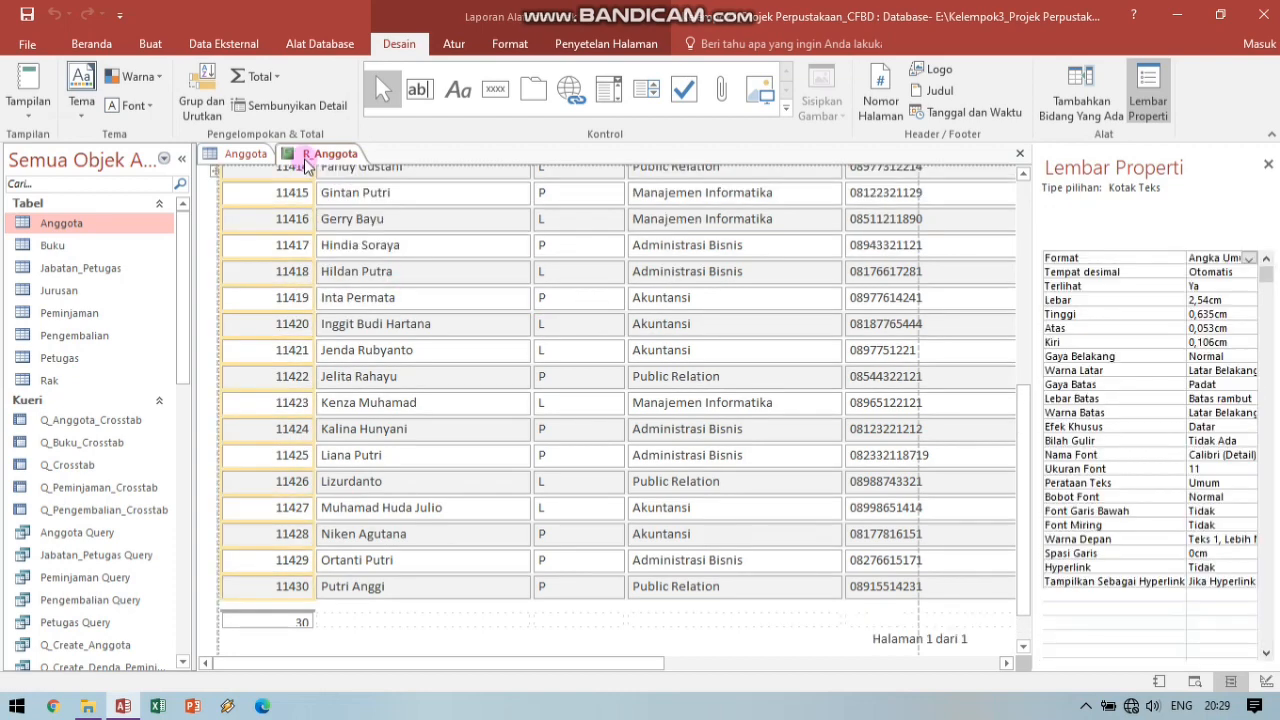
right_click(262, 163)
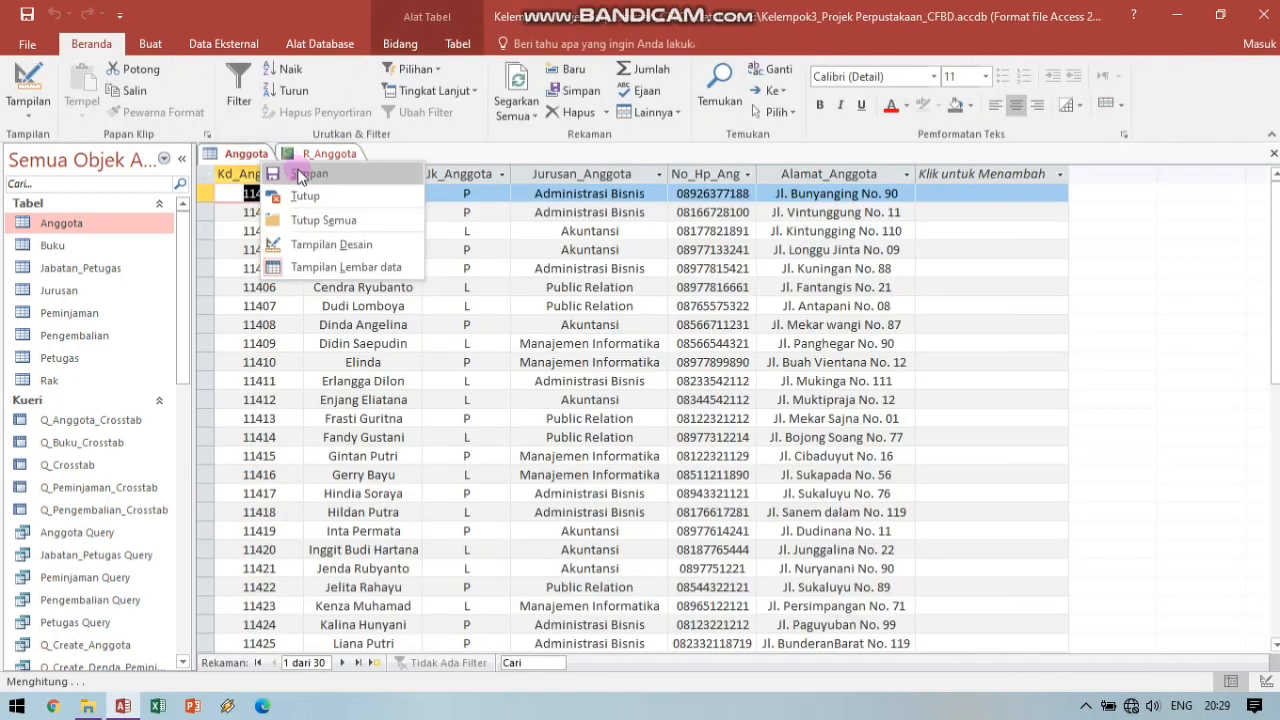
left_click(305, 218)
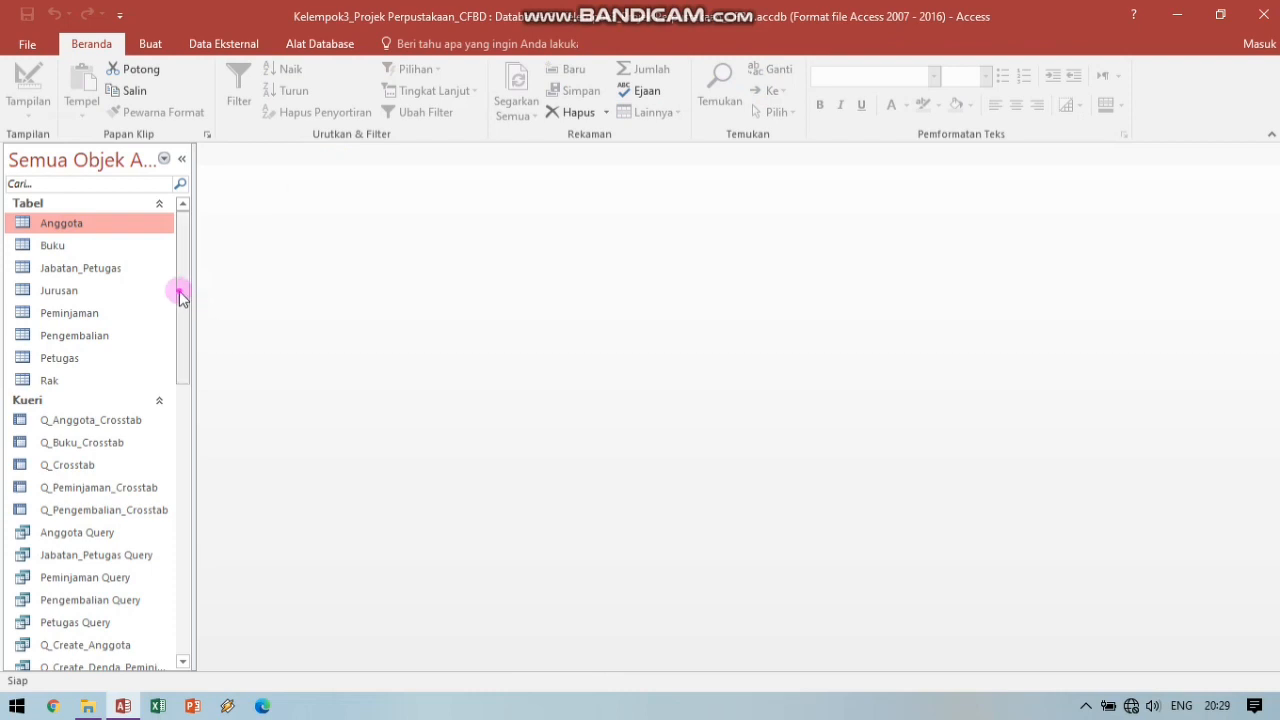
left_click_drag(180, 296, 177, 508)
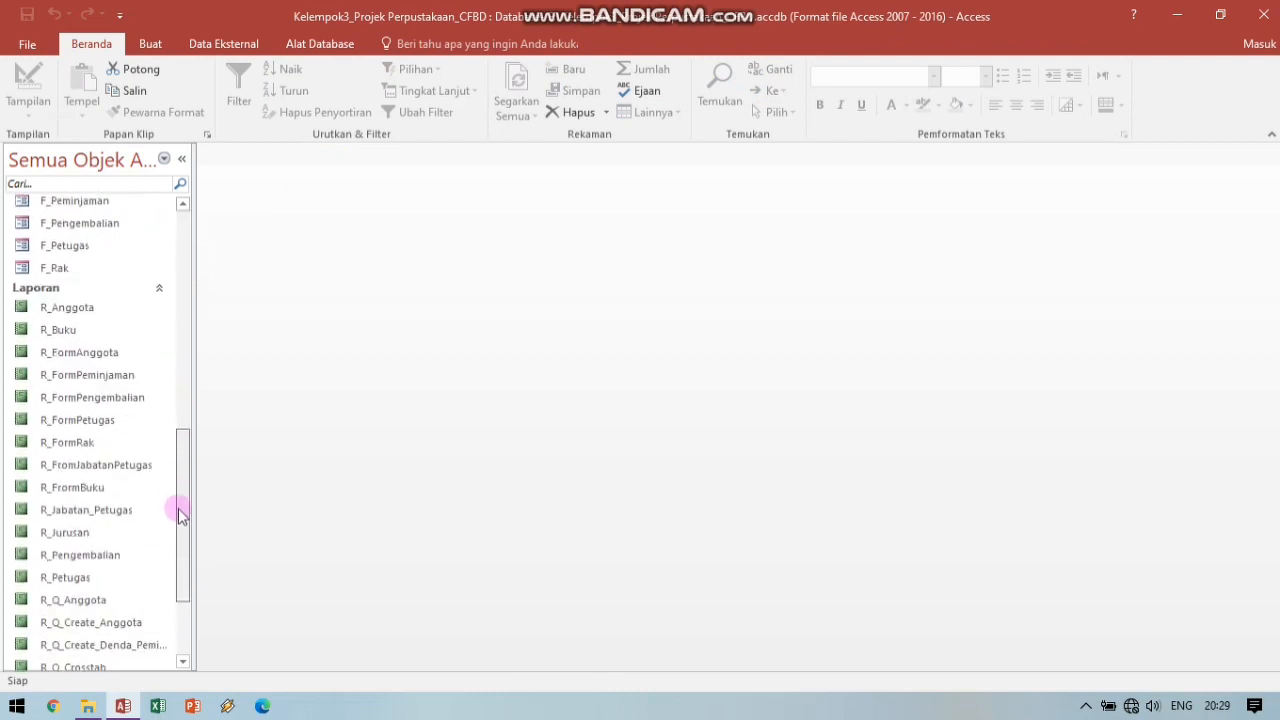